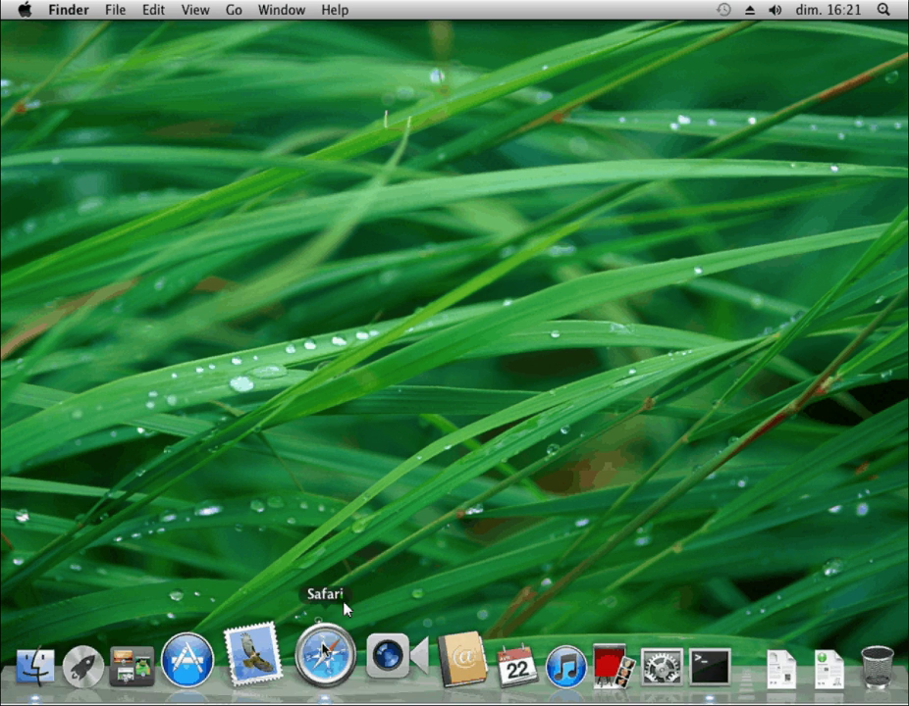
# Launch Safari and load Google by replacing the address with google.co
pyautogui.click(324, 650)
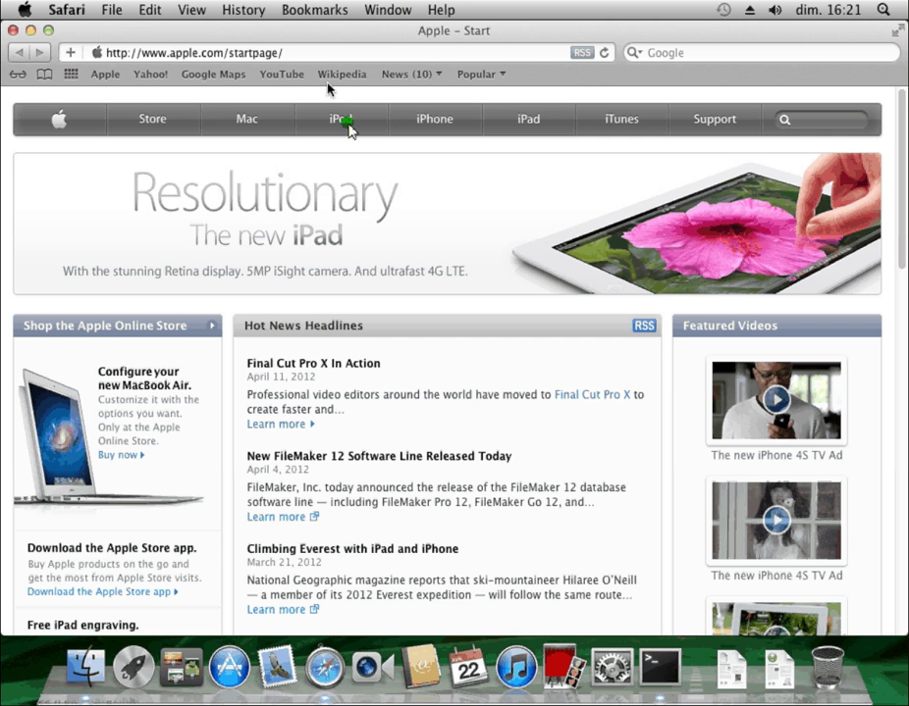
pyautogui.click(335, 51)
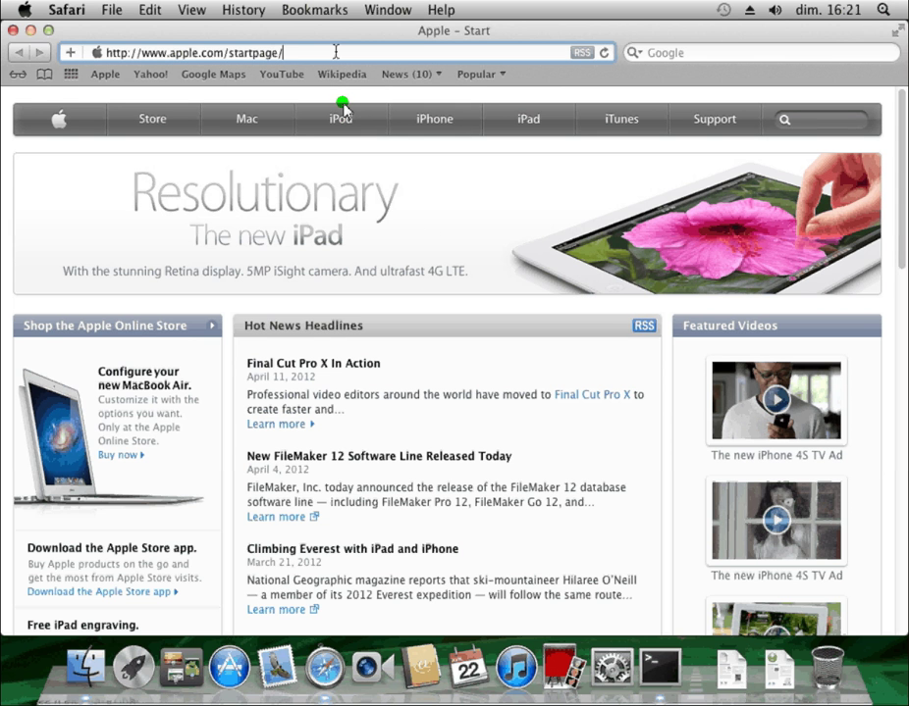
pyautogui.press('super+Left')
pyautogui.press('super+Right')
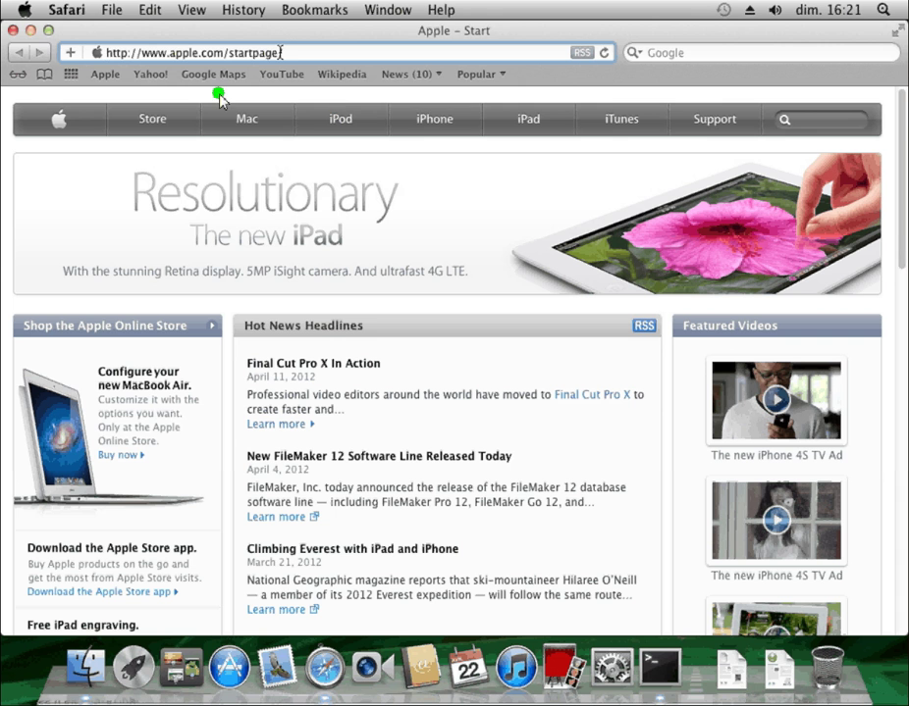
pyautogui.press('shift+super+Left')
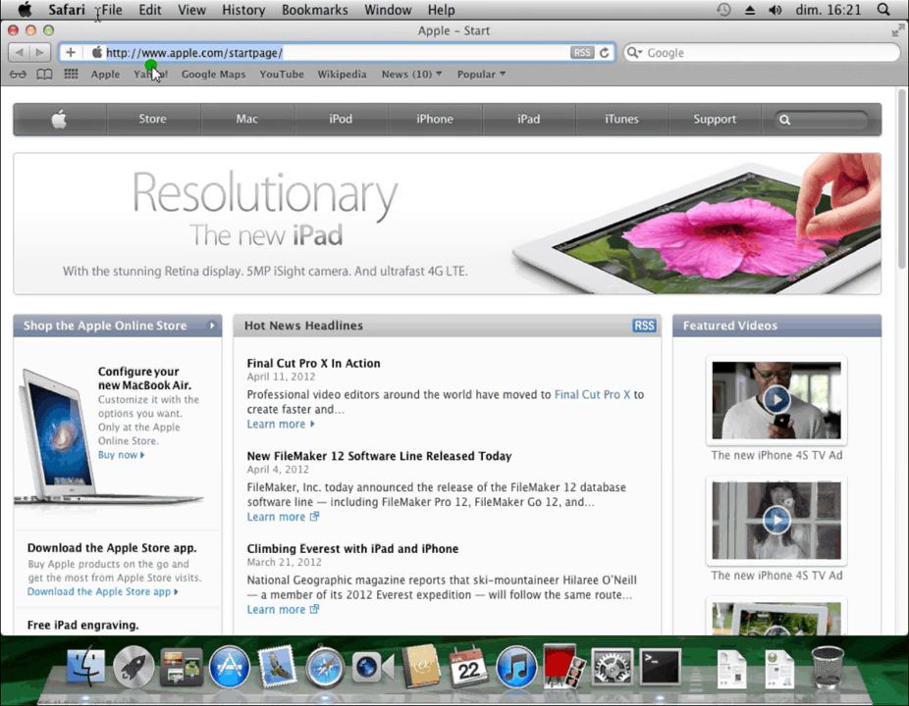
pyautogui.write('google.com/')
pyautogui.press('Return')
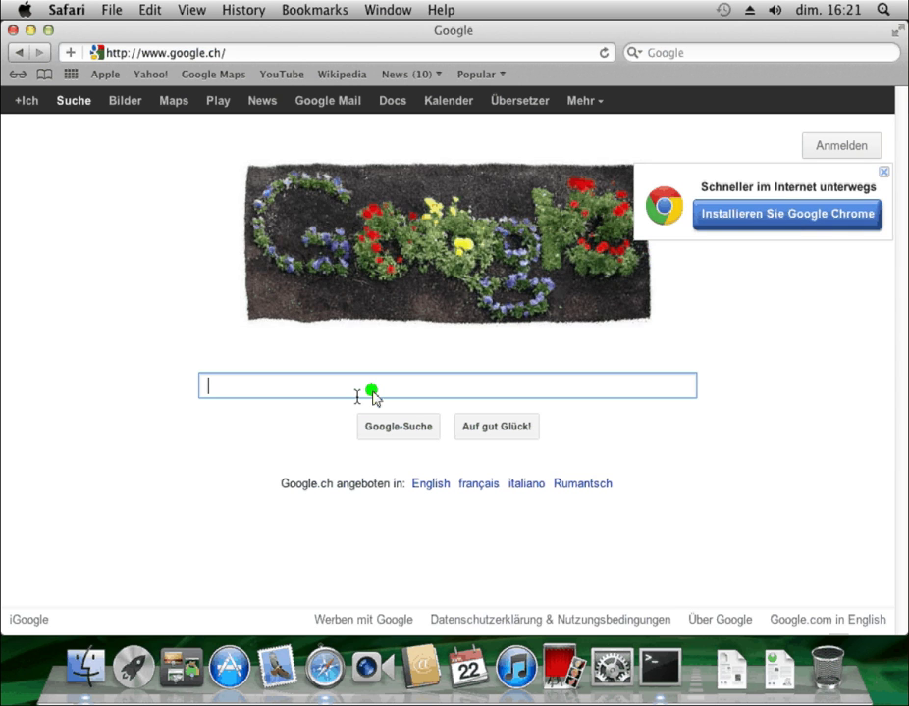
# Search Google for 'r project' and open The R Project for Statistical Computing result
pyautogui.write('r p')
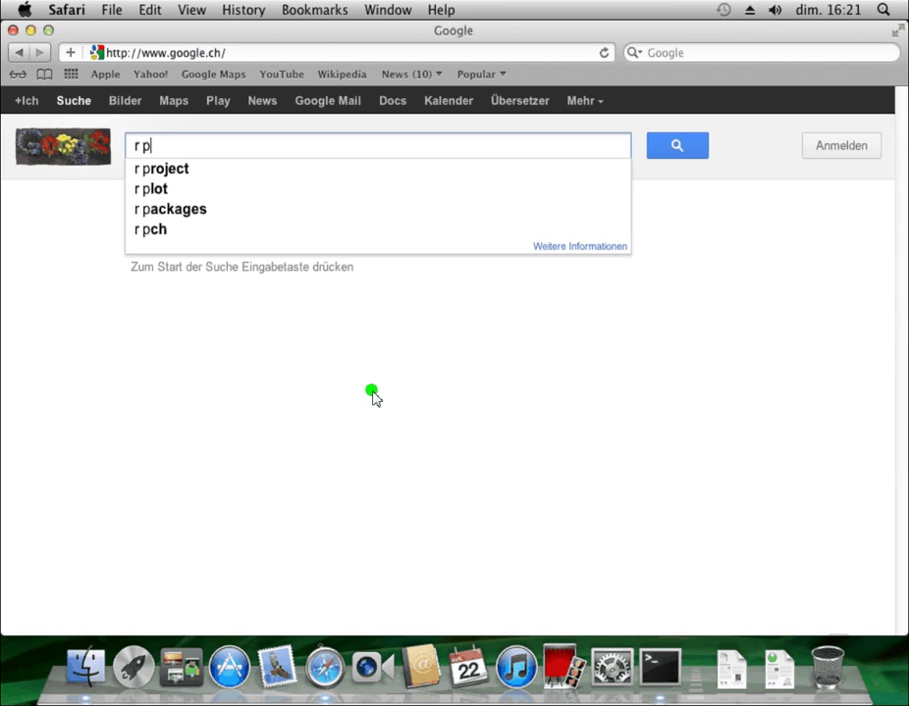
pyautogui.write('roject')
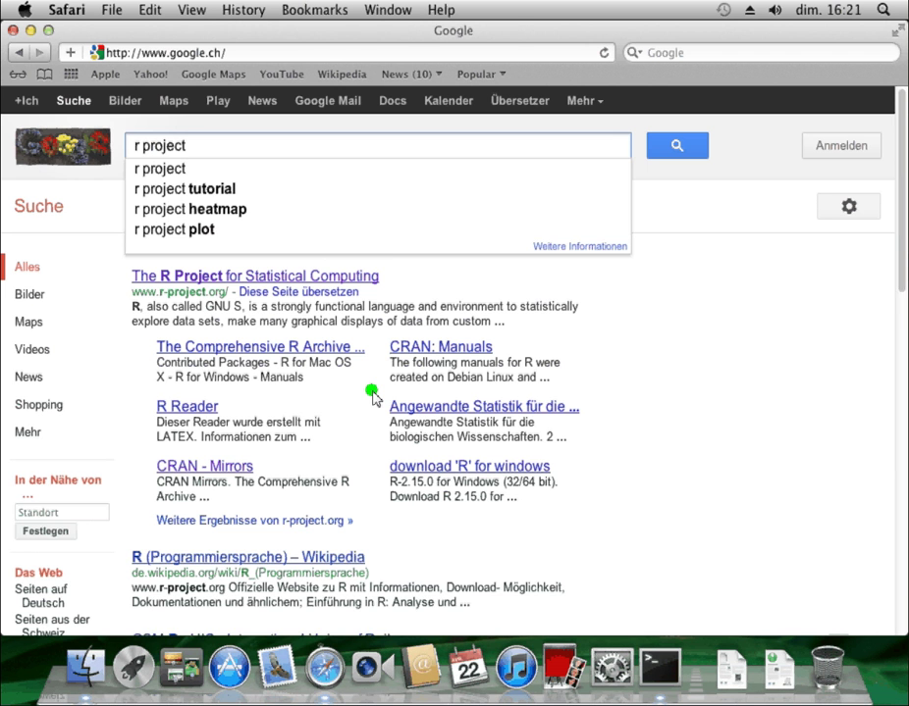
pyautogui.press('Return')
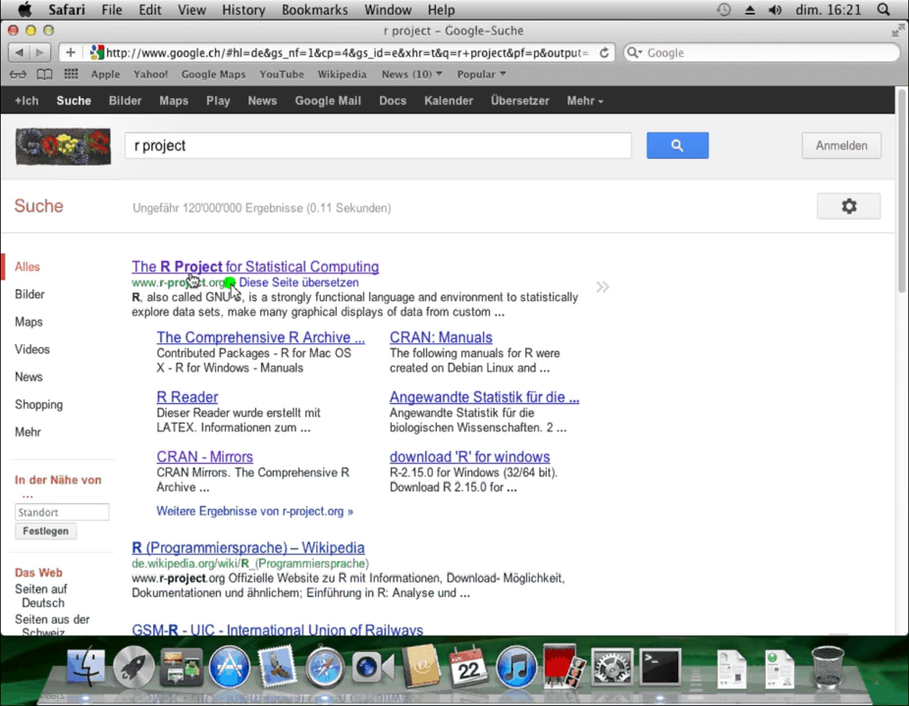
pyautogui.click(192, 269)
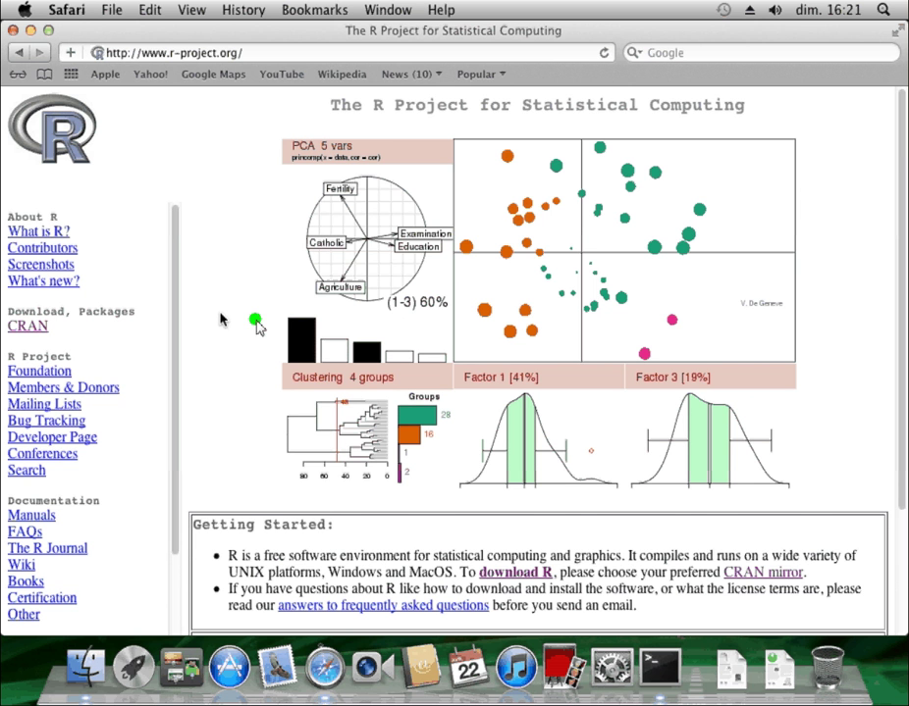
pyautogui.scroll(-3, 438, 388)
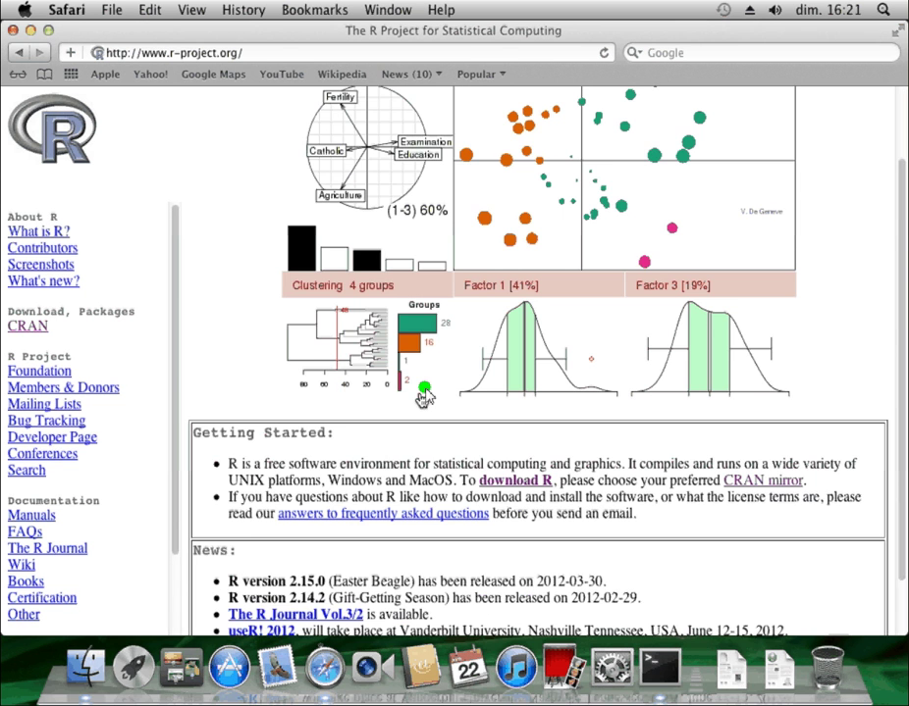
pyautogui.scroll(-2, 423, 394)
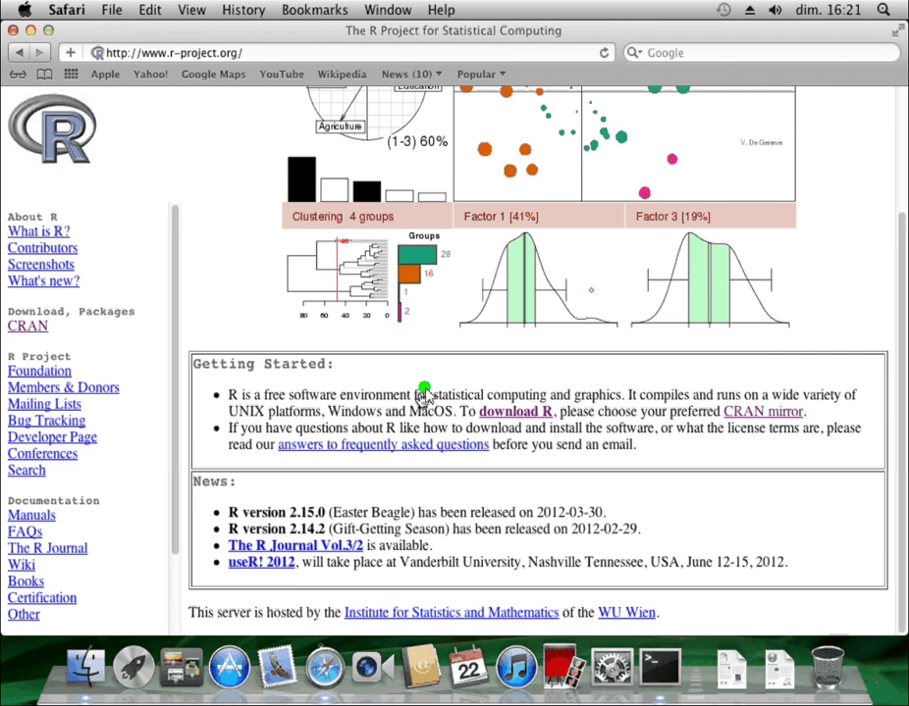
pyautogui.scroll(3, 423, 394)
pyautogui.scroll(-1, 423, 397)
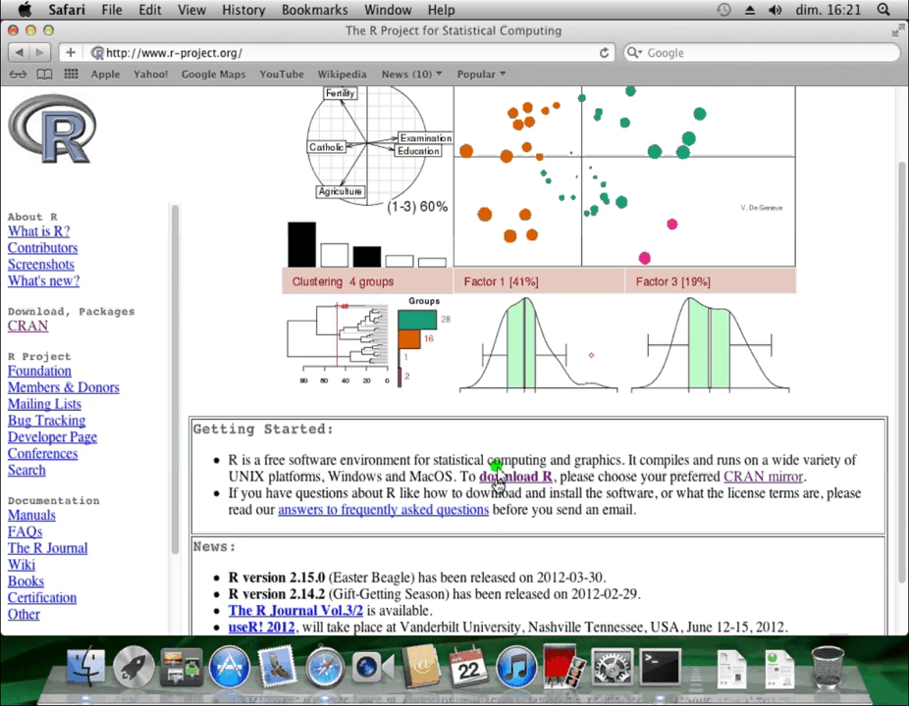
# Open the CRAN mirror list from the download R link and browse the mirrors
pyautogui.click(502, 475)
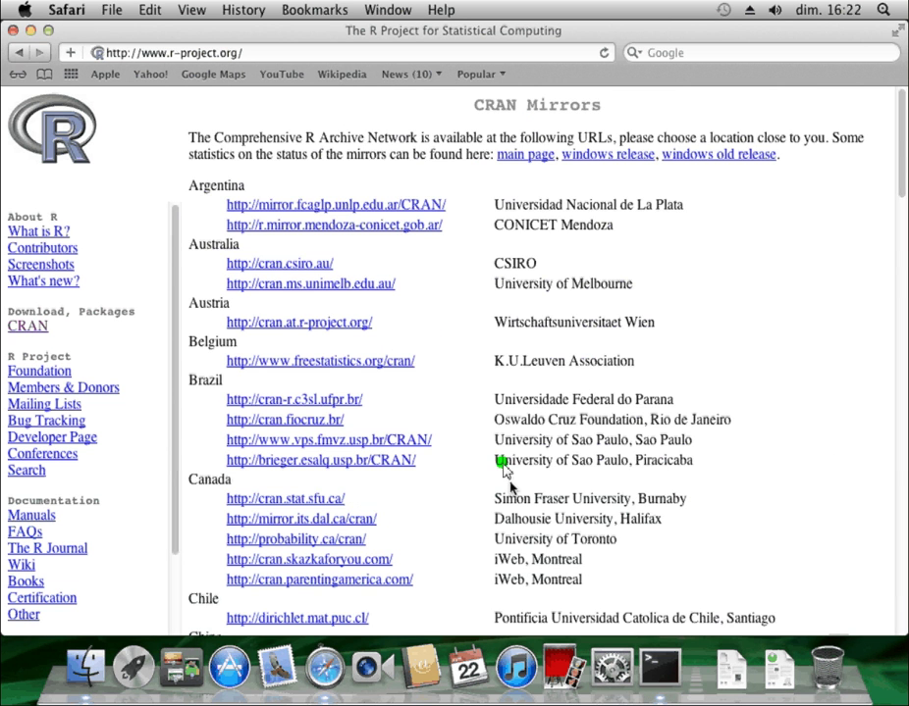
pyautogui.scroll(-10, 351, 339)
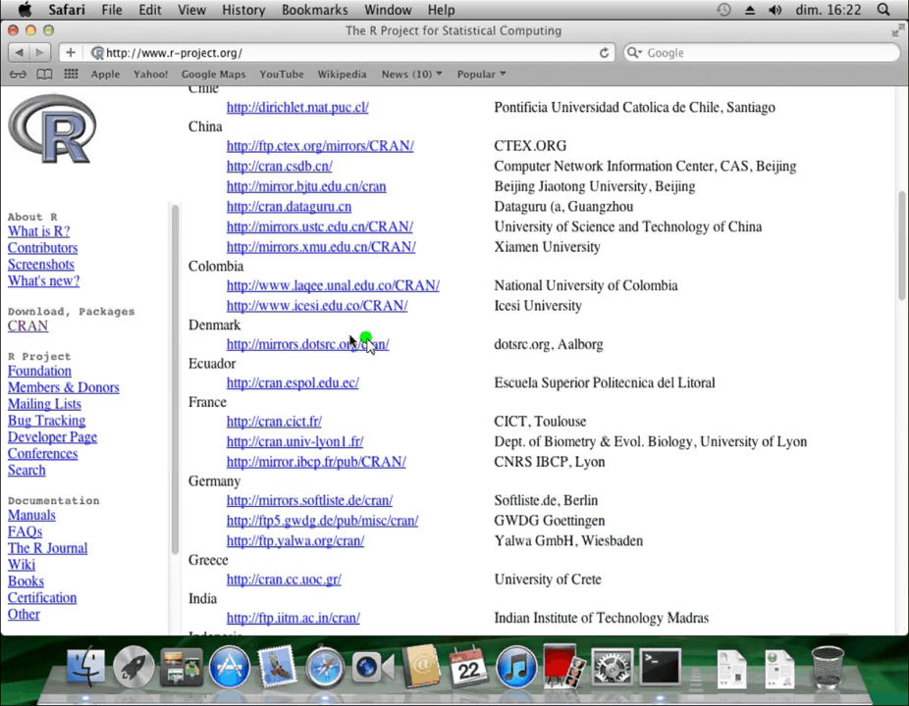
pyautogui.scroll(-12, 350, 338)
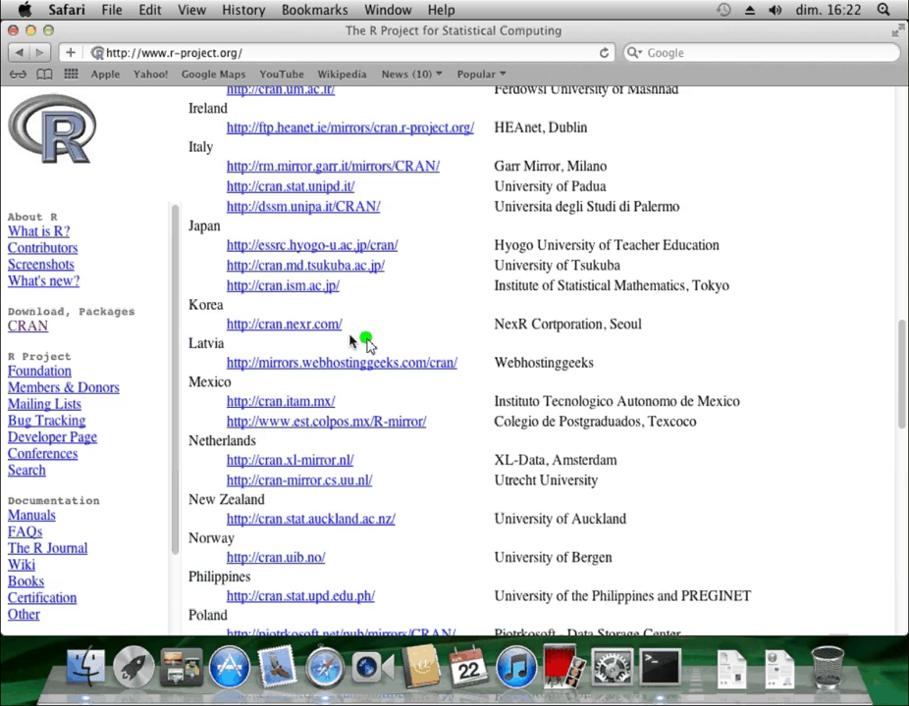
pyautogui.scroll(-15, 351, 339)
pyautogui.scroll(-6, 353, 339)
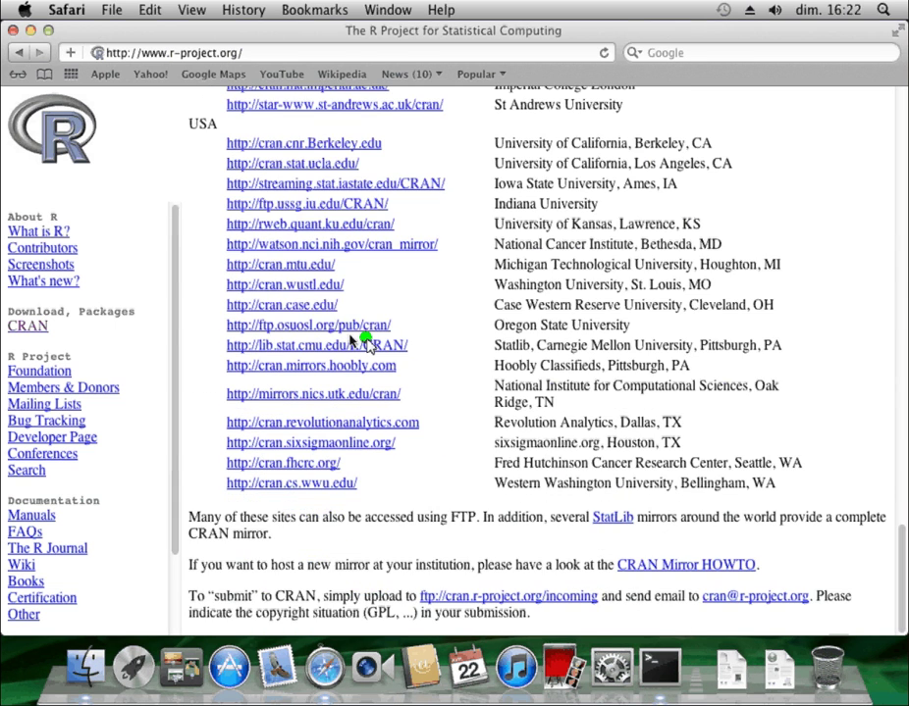
pyautogui.scroll(1, 354, 339)
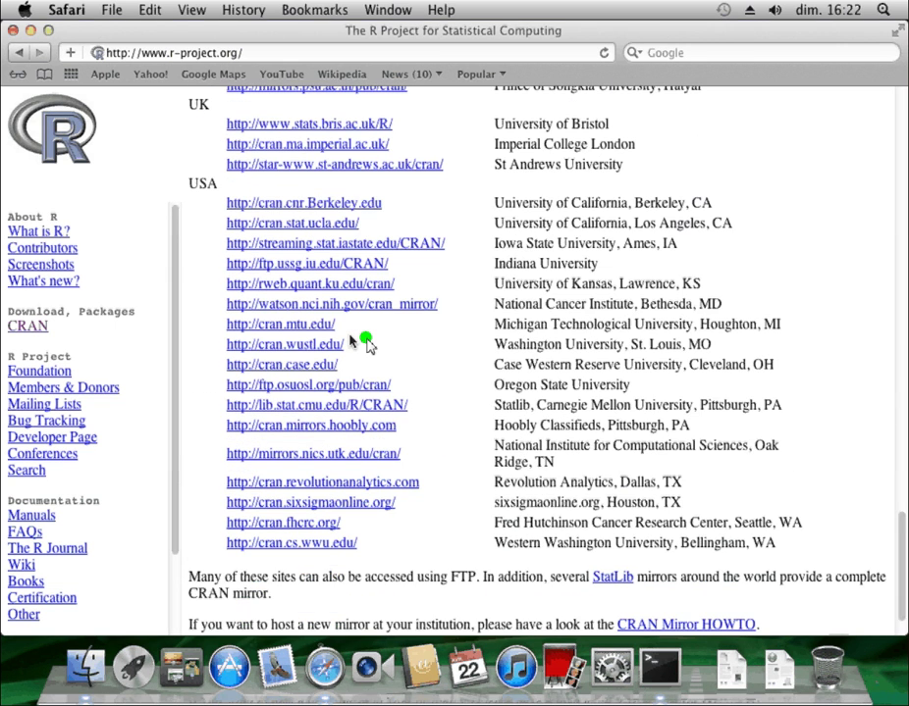
pyautogui.scroll(5, 351, 339)
pyautogui.scroll(3, 353, 338)
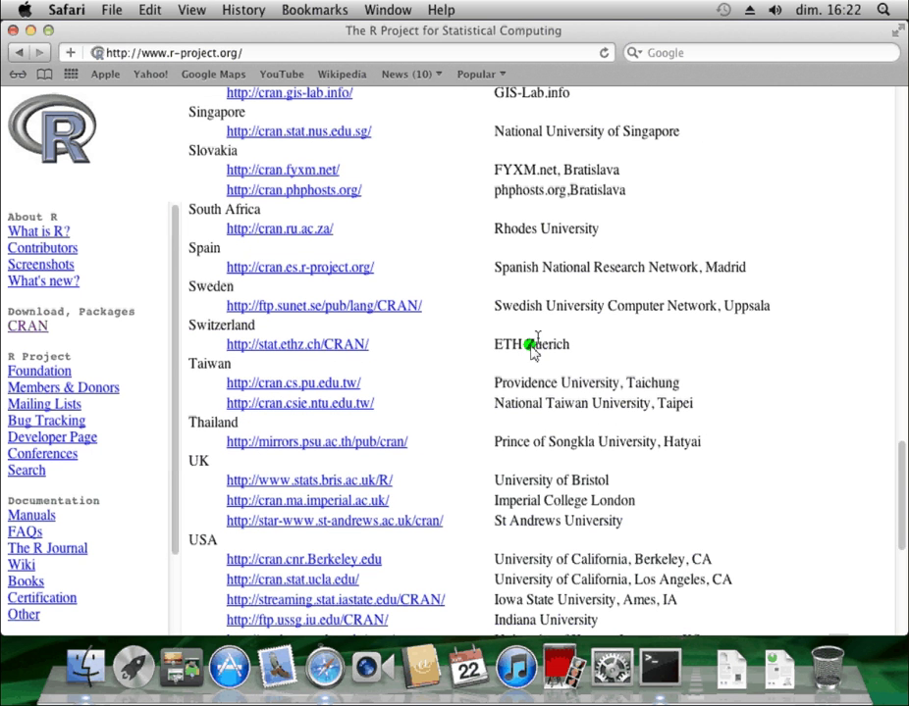
pyautogui.click(355, 346)
pyautogui.scroll(-8, 323, 353)
pyautogui.scroll(6, 323, 354)
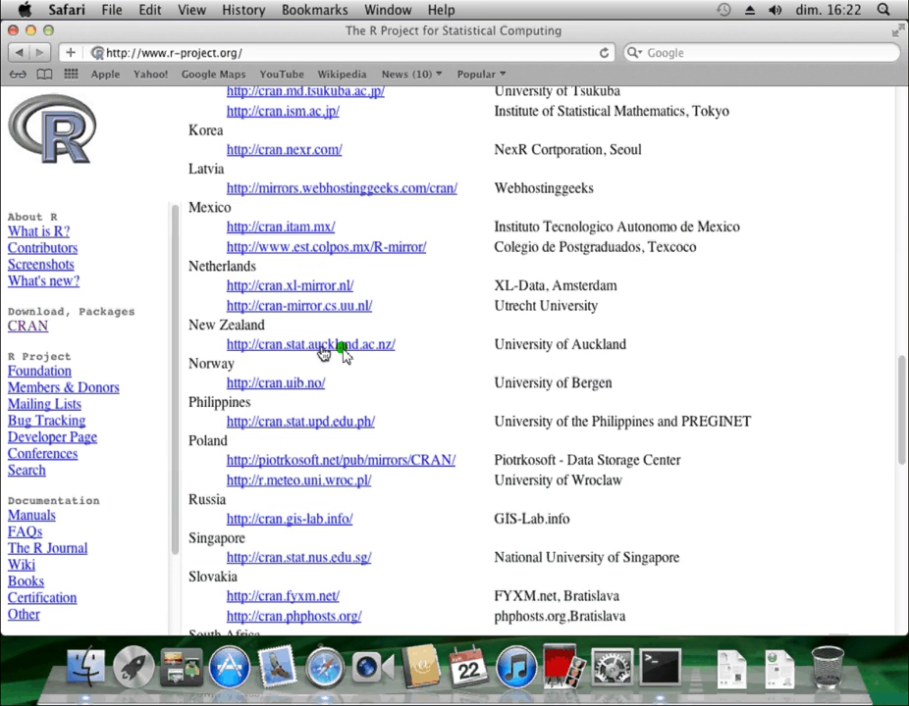
pyautogui.scroll(4, 323, 353)
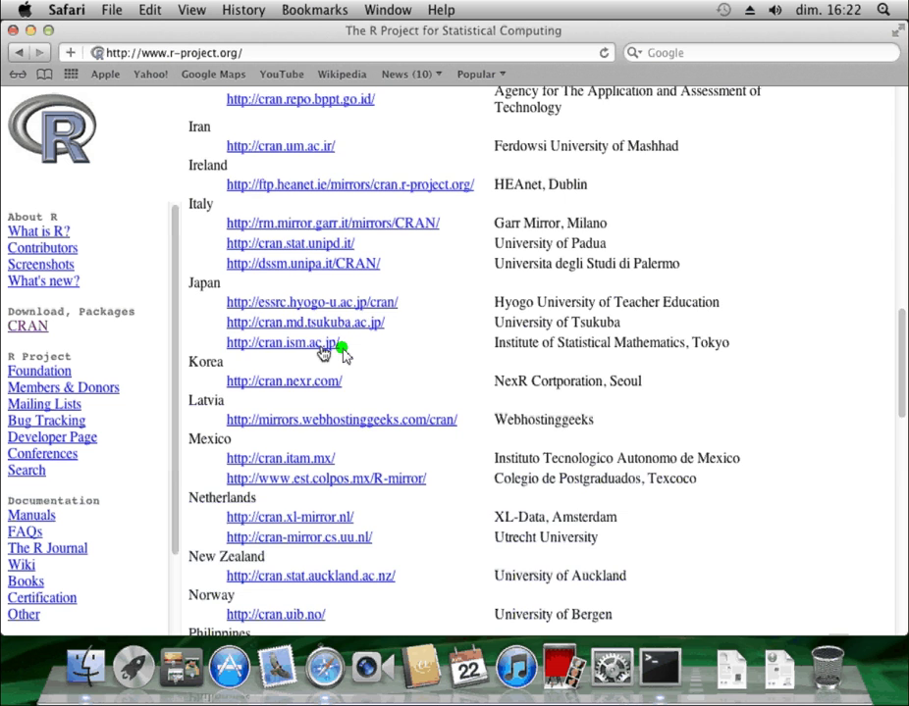
pyautogui.scroll(4, 323, 353)
pyautogui.scroll(1, 323, 353)
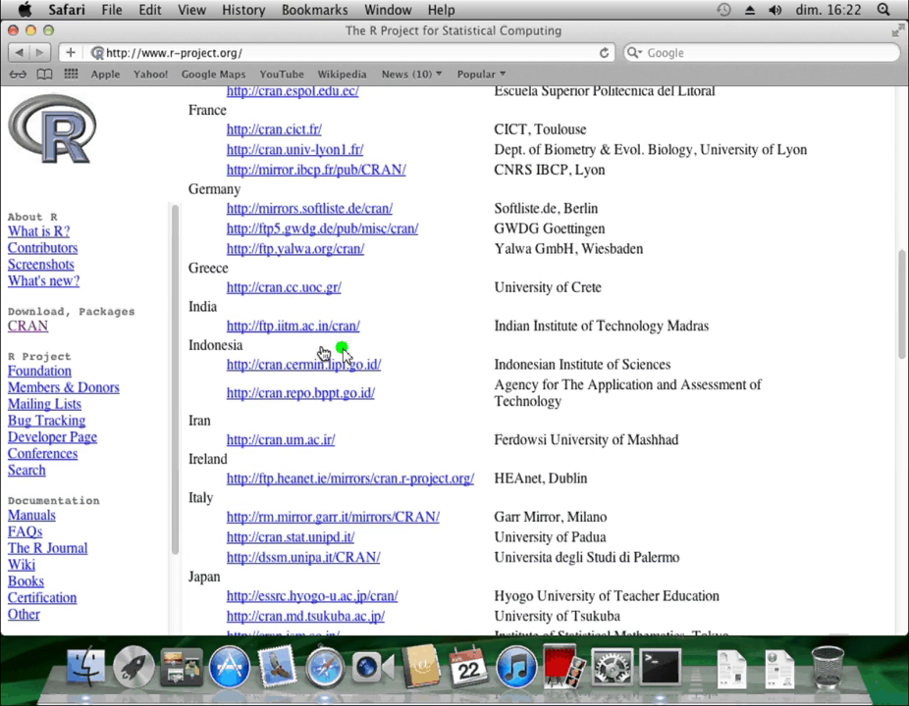
pyautogui.scroll(1, 323, 354)
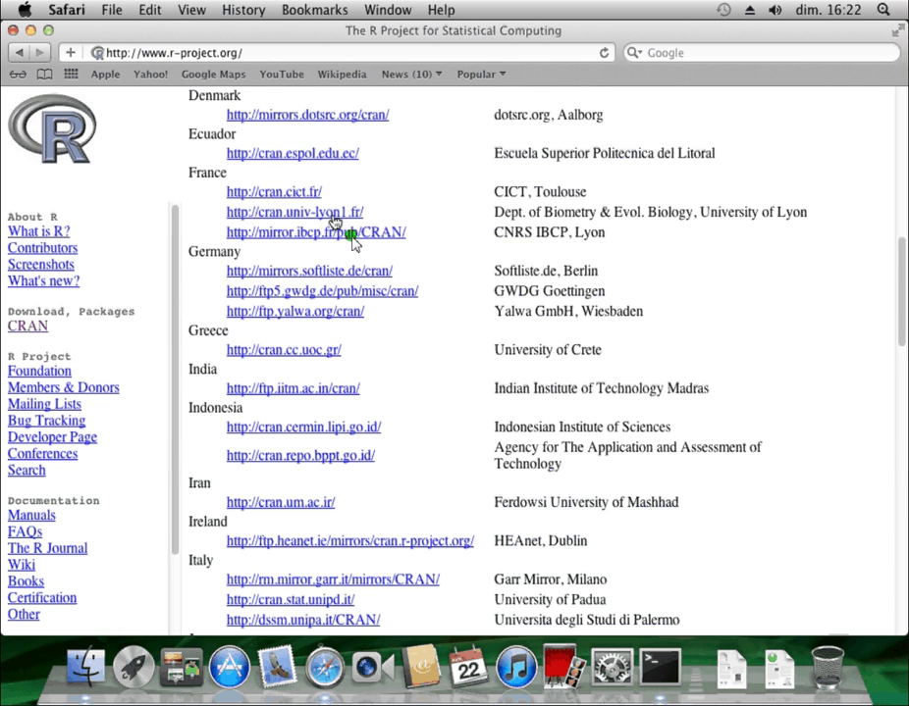
pyautogui.scroll(3, 352, 237)
pyautogui.scroll(5, 355, 247)
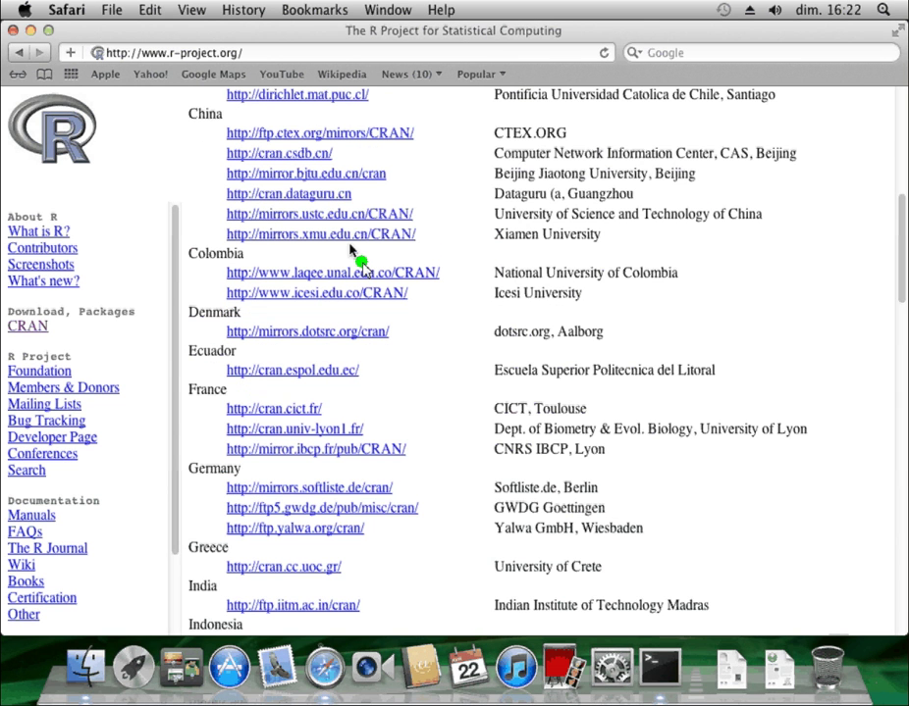
pyautogui.scroll(10, 393, 284)
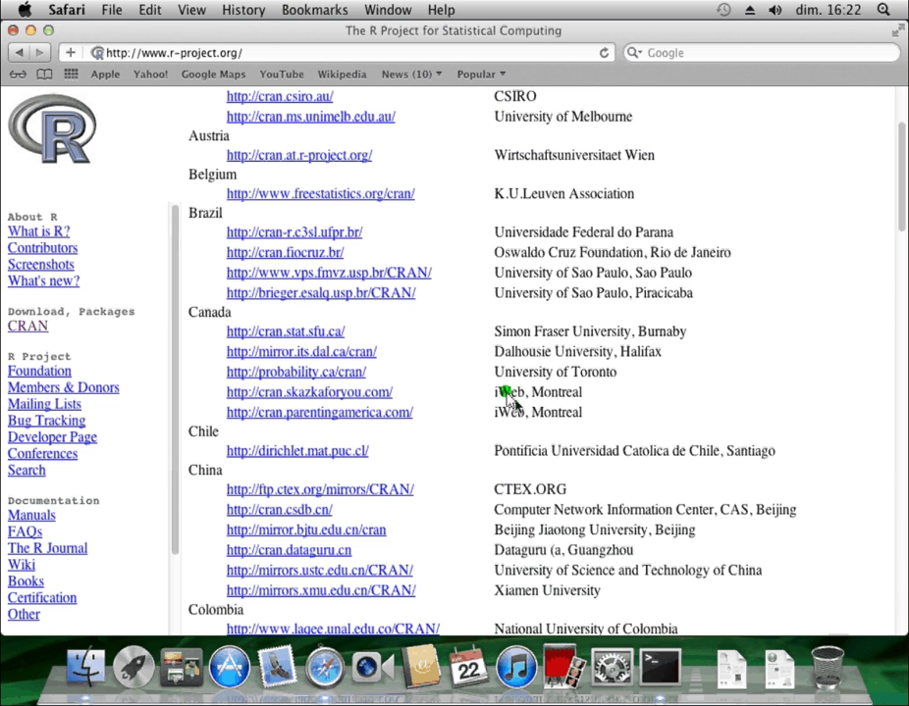
pyautogui.scroll(-1, 458, 366)
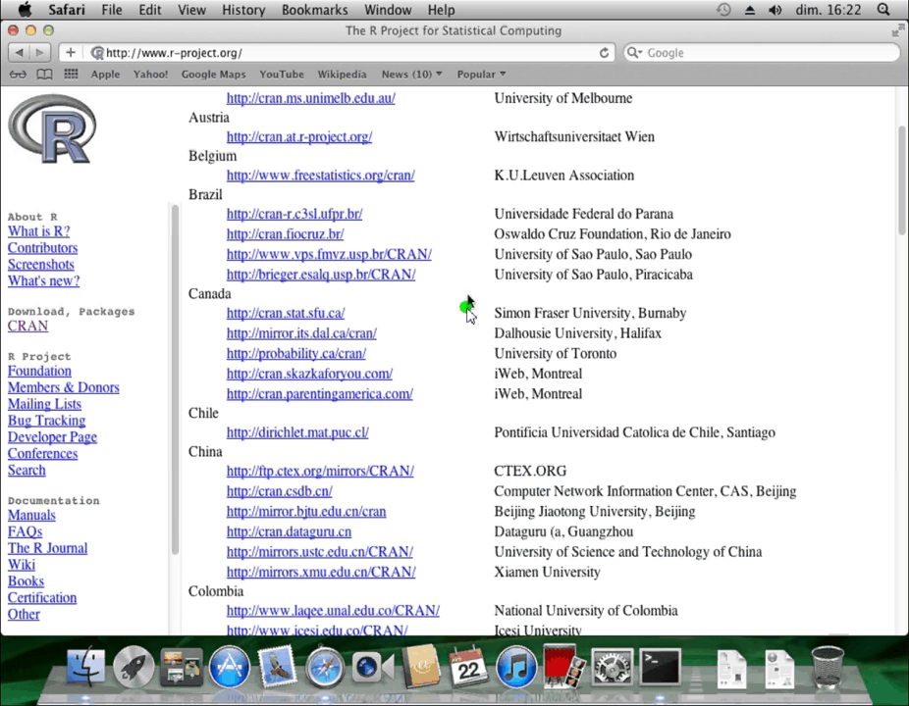
pyautogui.scroll(1, 452, 306)
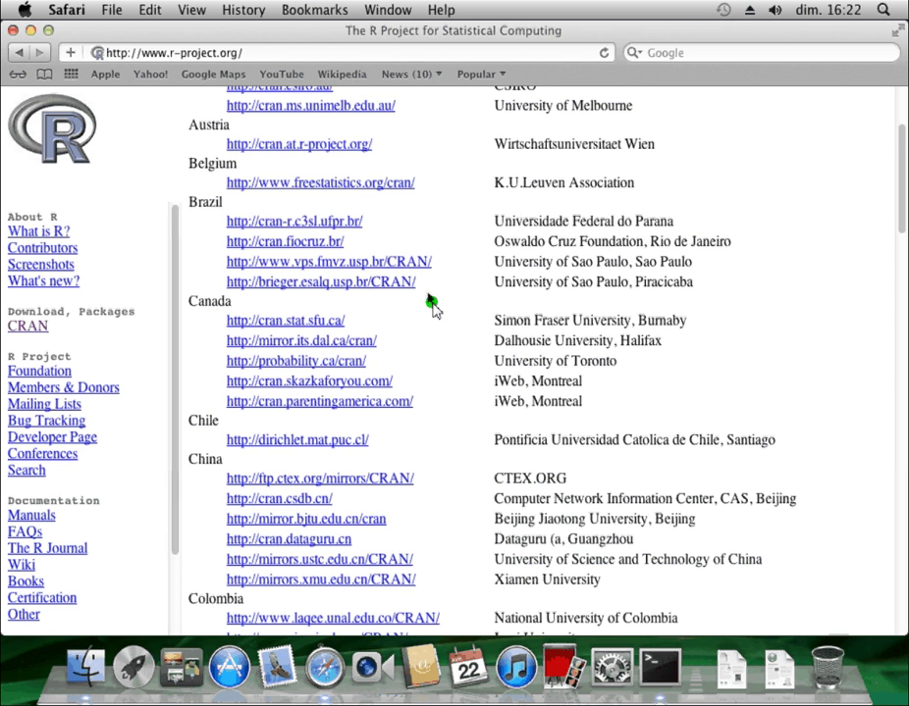
pyautogui.scroll(5, 432, 306)
pyautogui.scroll(-15, 432, 306)
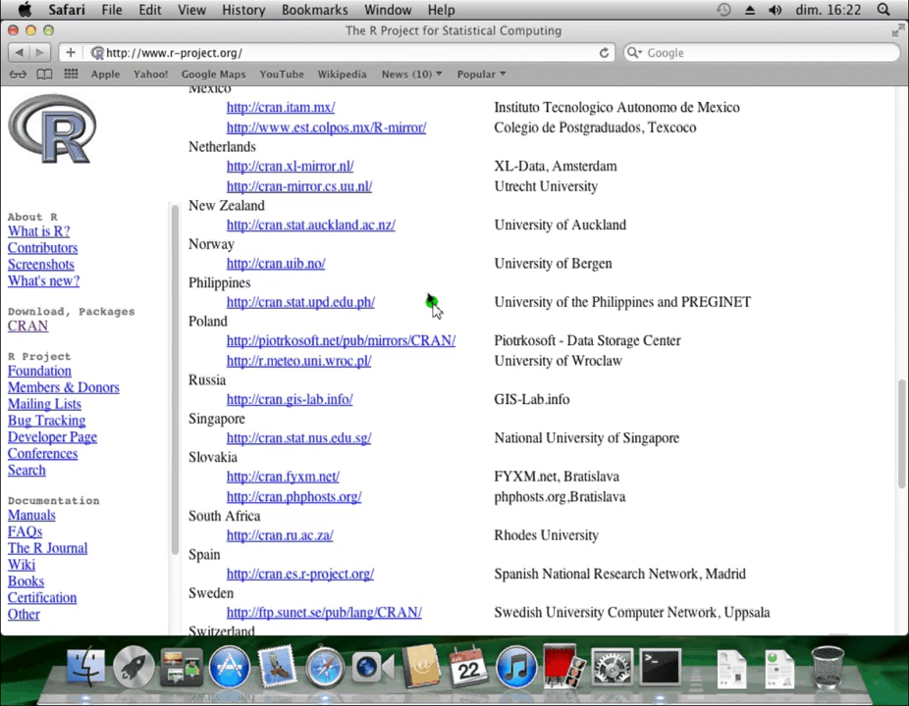
pyautogui.scroll(-4, 432, 306)
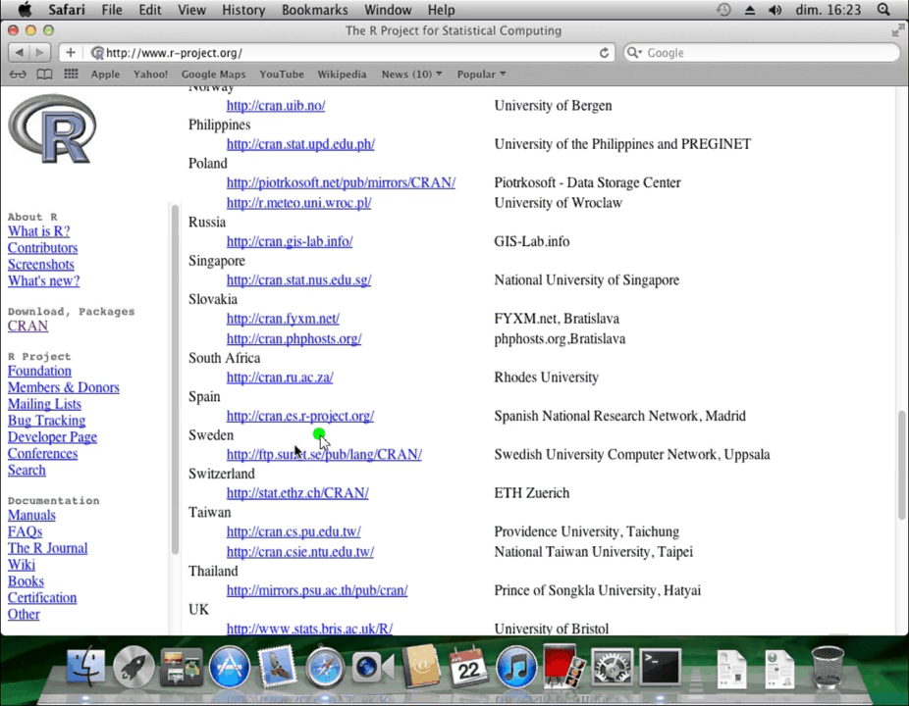
pyautogui.click(296, 496)
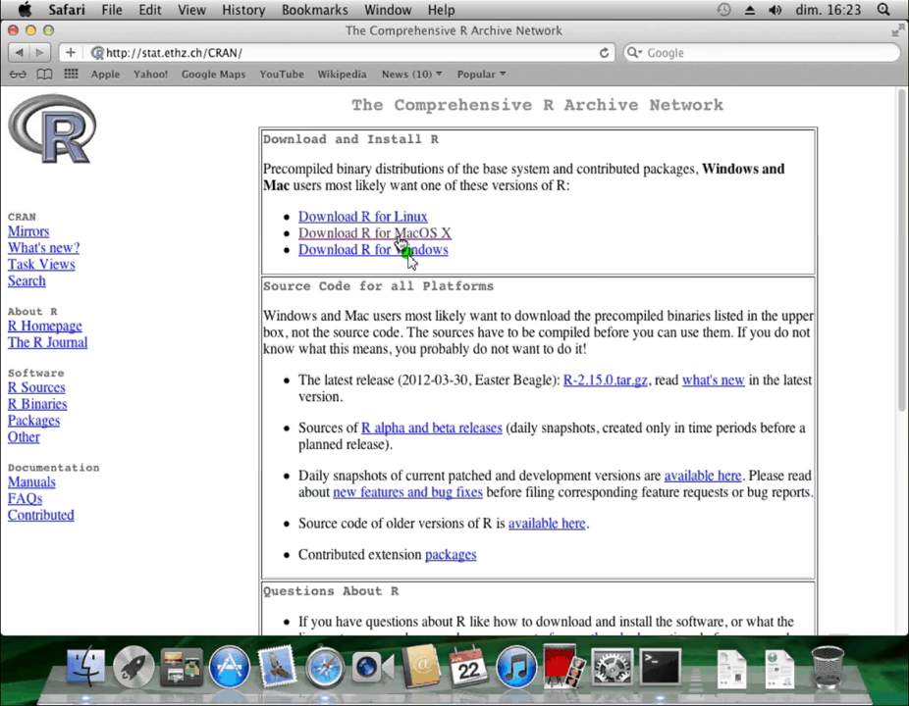
# Open 'Download R for MacOS X' and scroll to Files showing R-2.15.0.pkg
pyautogui.click(401, 235)
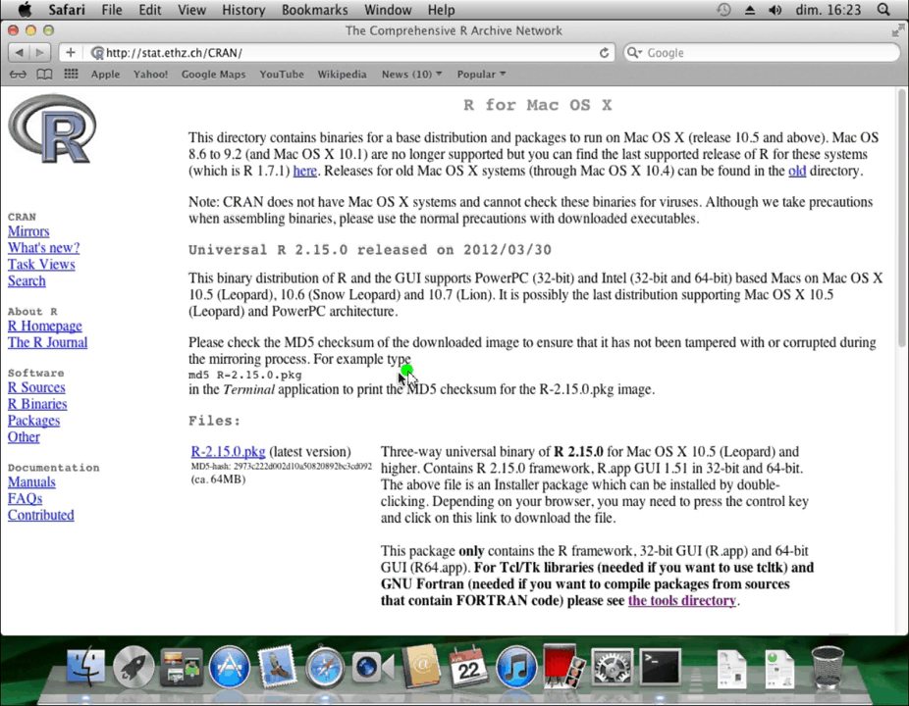
pyautogui.scroll(-4, 409, 441)
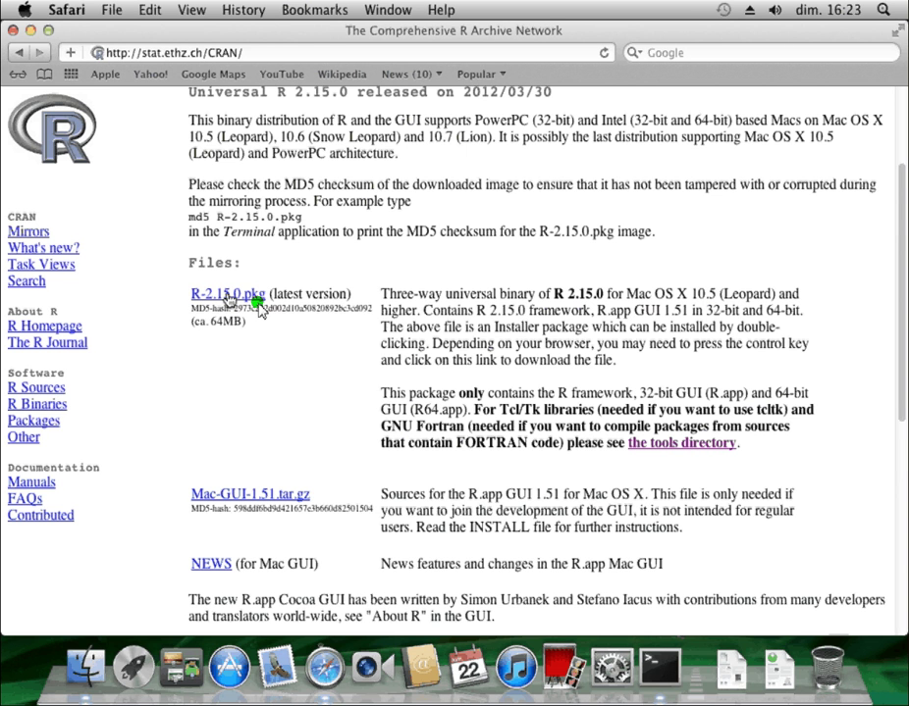
# Download R-2.15.0.pkg and check its progress in the Downloads list
pyautogui.click(219, 305)
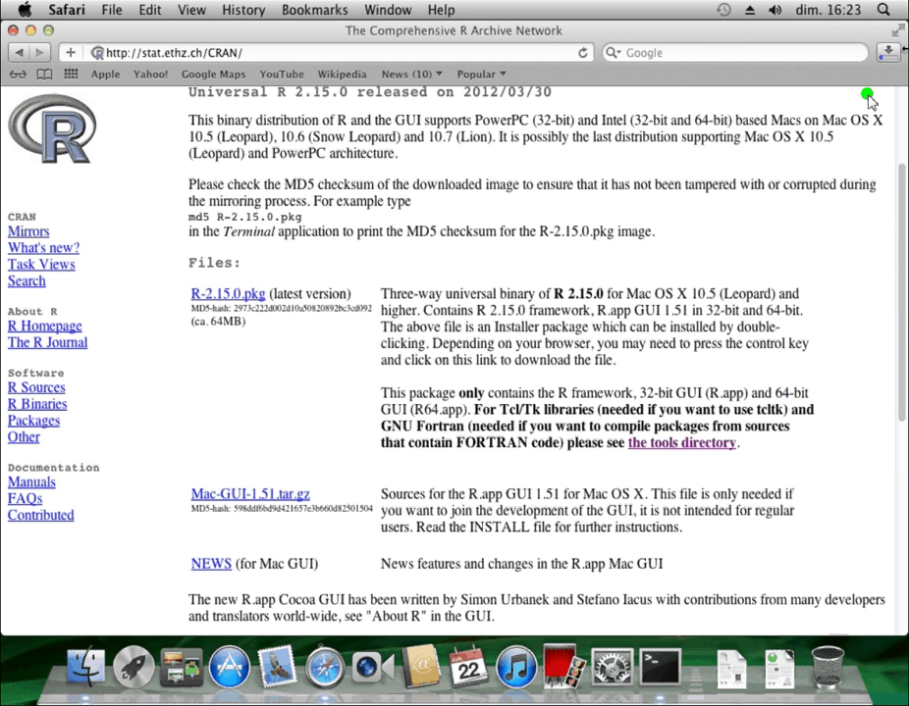
pyautogui.click(888, 55)
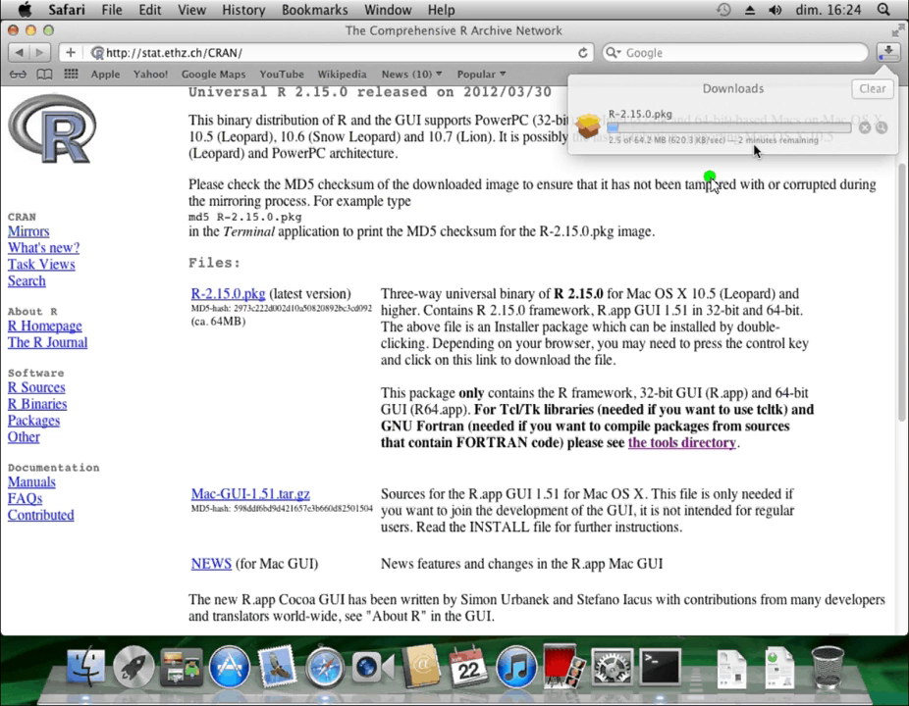
pyautogui.click(363, 358)
# Open the tools subdirectory listing the Mac OS X development tools and libraries
pyautogui.scroll(1, 364, 361)
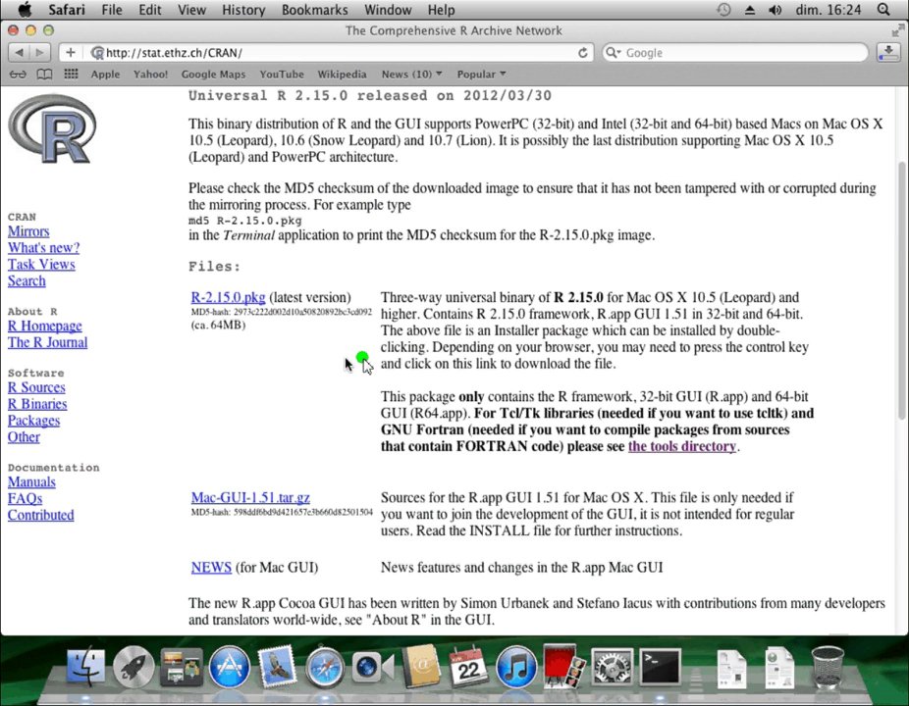
pyautogui.scroll(-4, 363, 363)
pyautogui.scroll(-3, 363, 363)
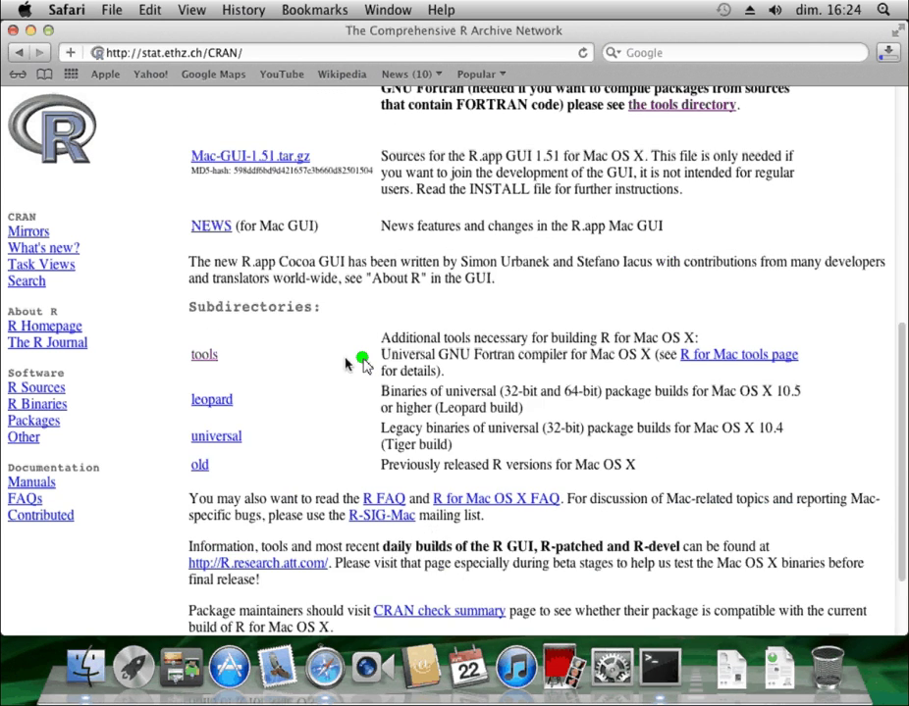
pyautogui.click(211, 361)
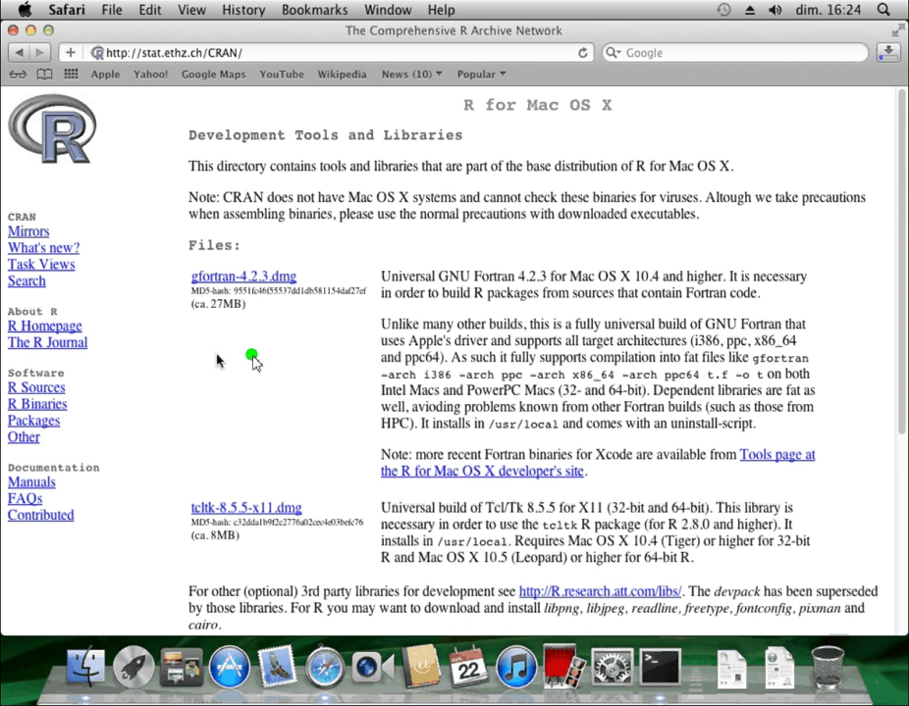
# Download tcltk-8.5.5-x11.dmg alongside gfortran-4.2.3.dmg and confirm all three downloads progress
pyautogui.scroll(-1, 252, 361)
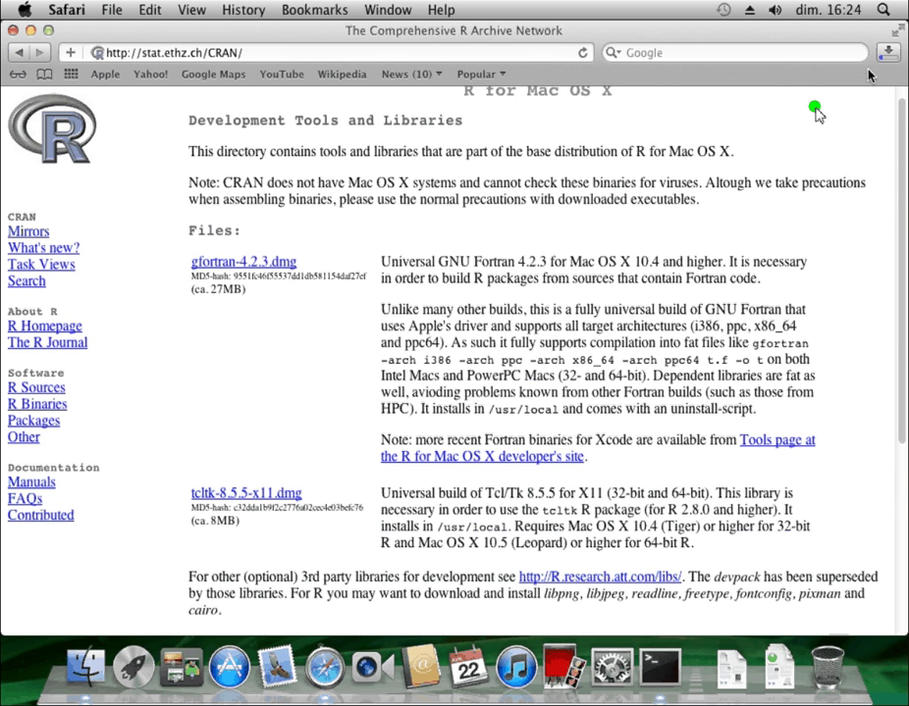
pyautogui.click(886, 52)
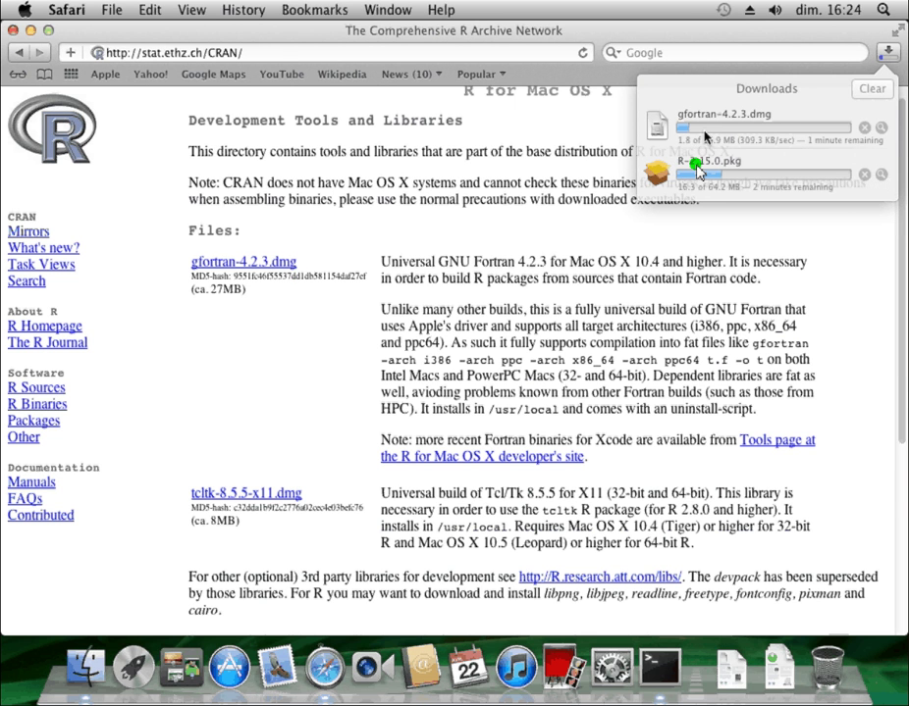
pyautogui.click(282, 480)
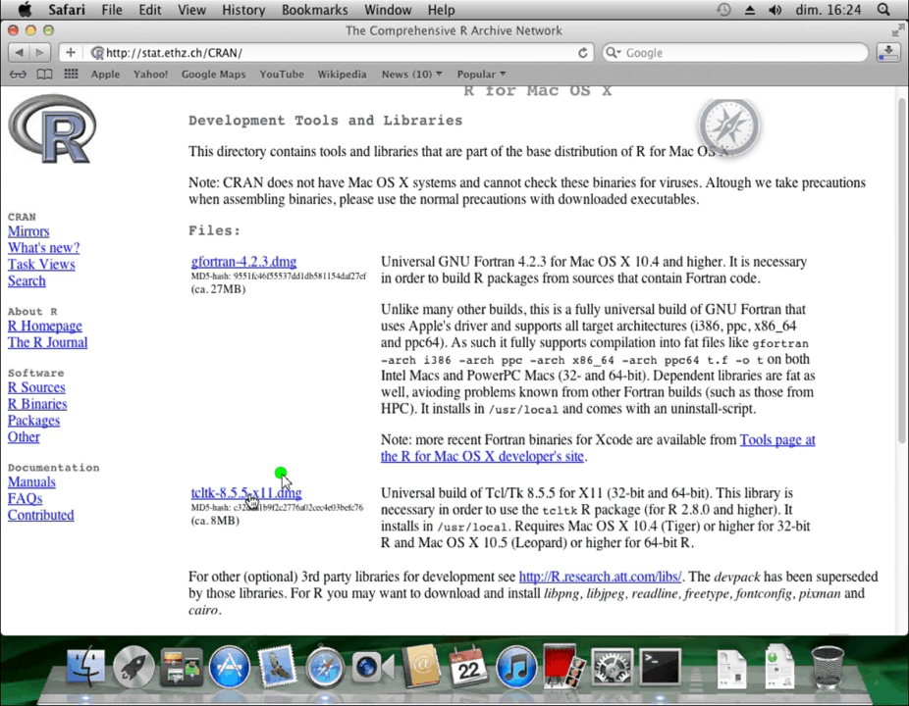
pyautogui.click(886, 53)
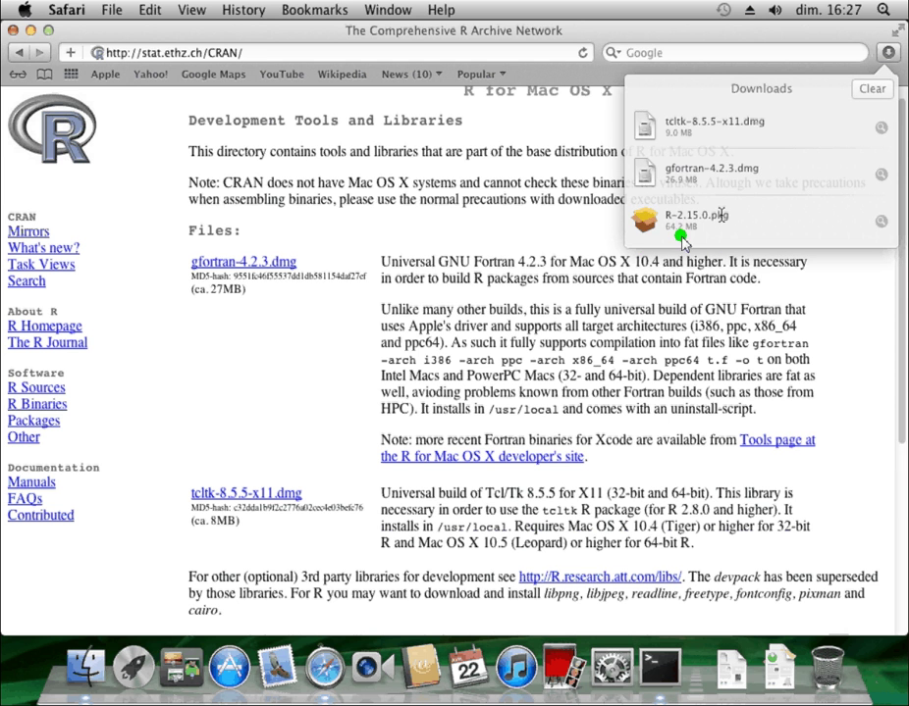
# Open the downloaded R-2.15.0.pkg from the Downloads list to launch the Installer
pyautogui.rightClick(721, 217)
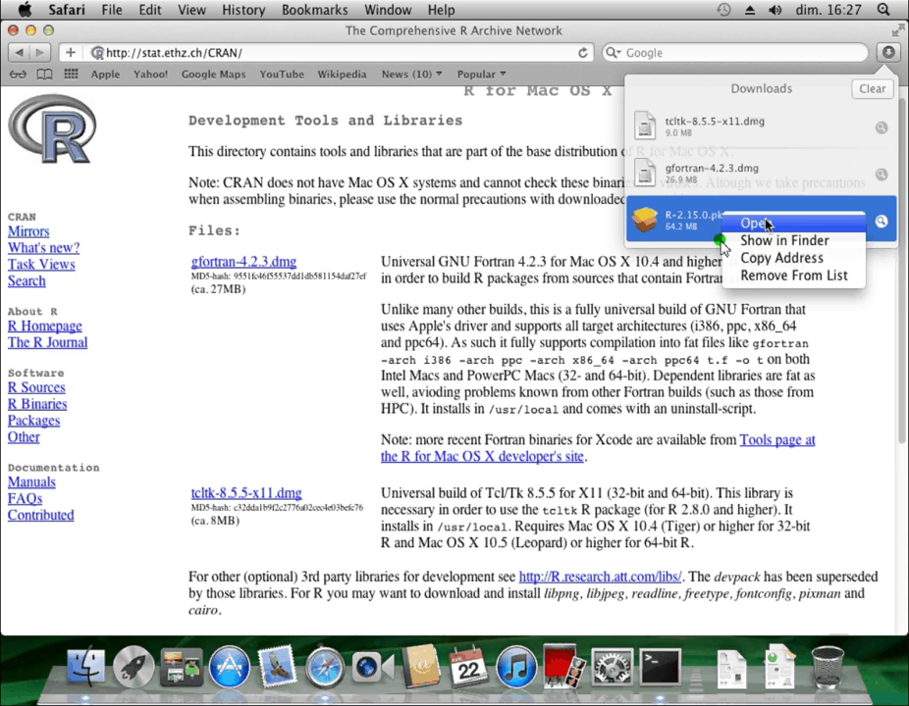
pyautogui.click(768, 225)
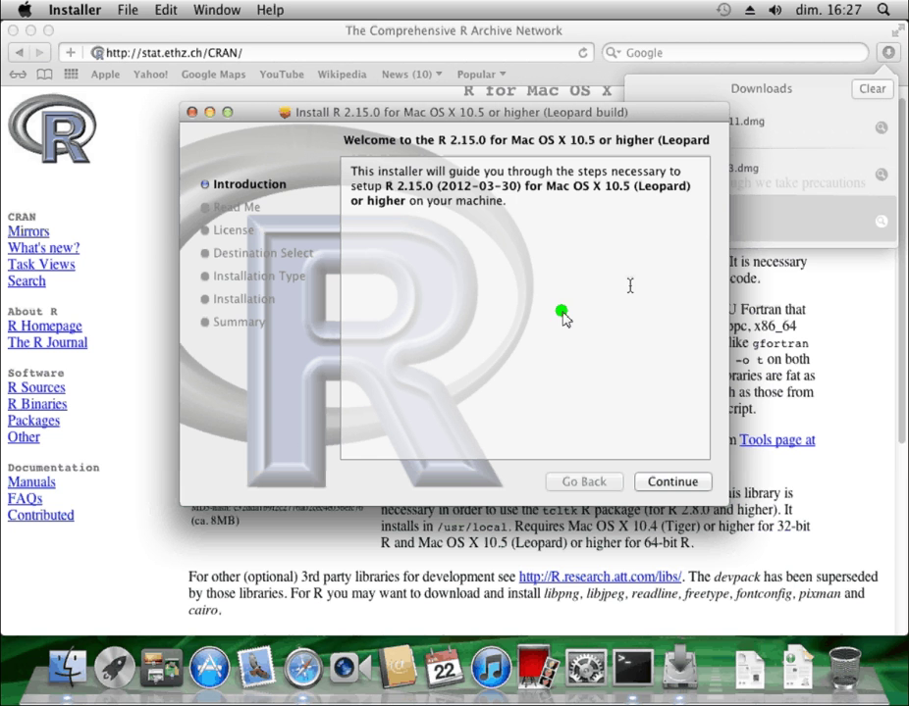
# Reposition the installer window, continue to the Read Me, and highlight the Mac OS X 10.5 requirement
pyautogui.click(798, 652)
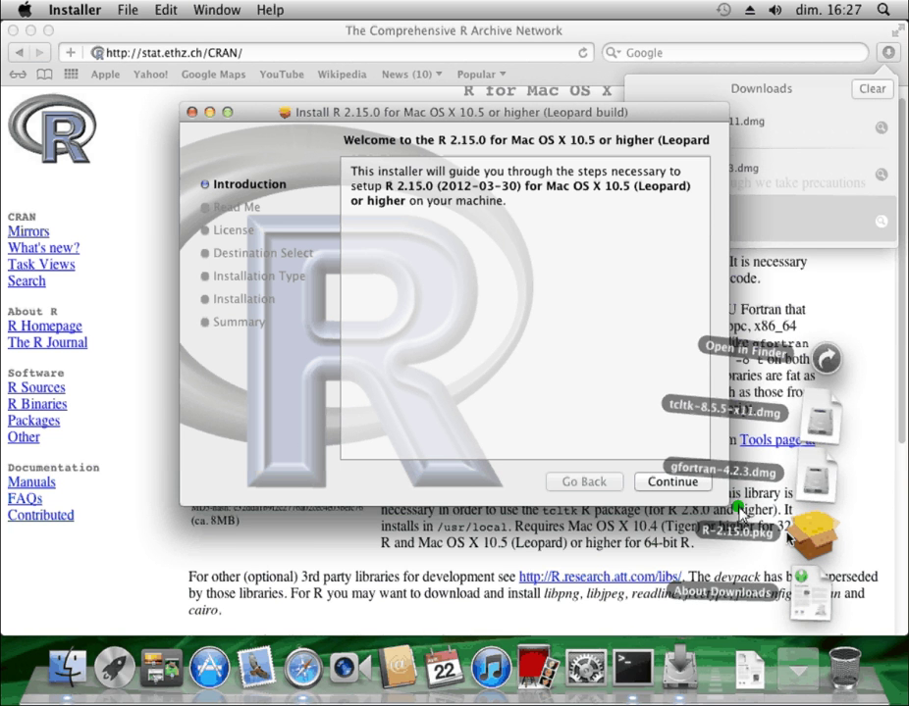
pyautogui.click(416, 309)
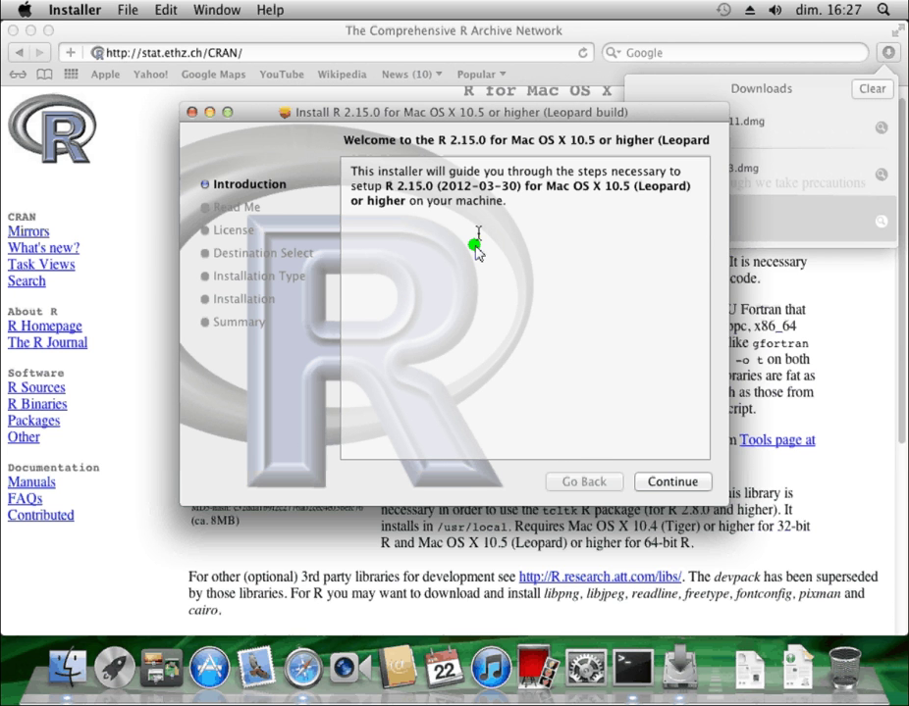
pyautogui.moveTo(485, 116); pyautogui.dragTo(470, 144)
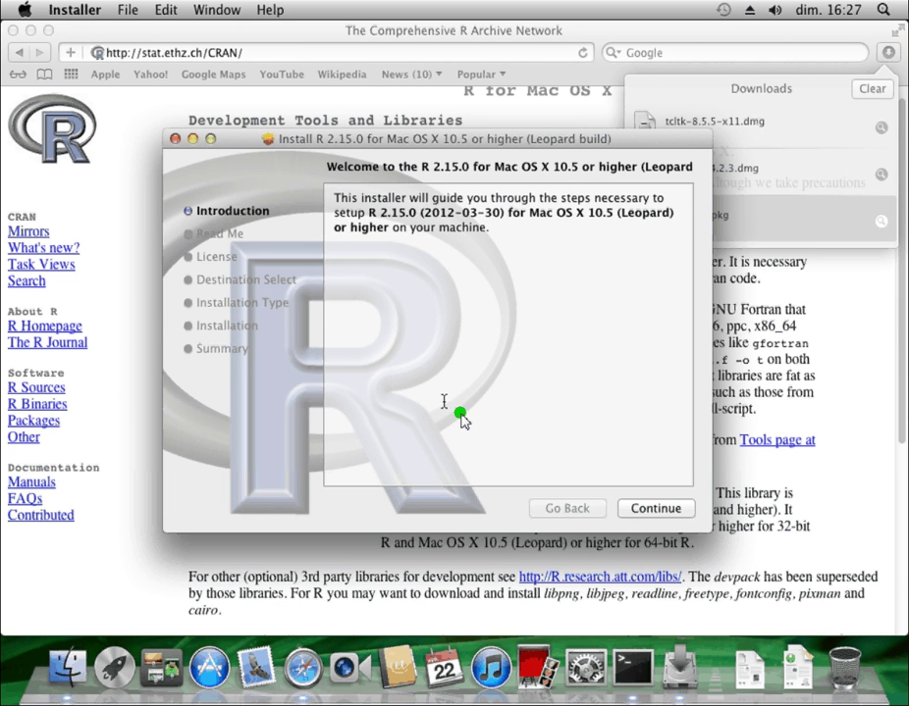
pyautogui.click(629, 513)
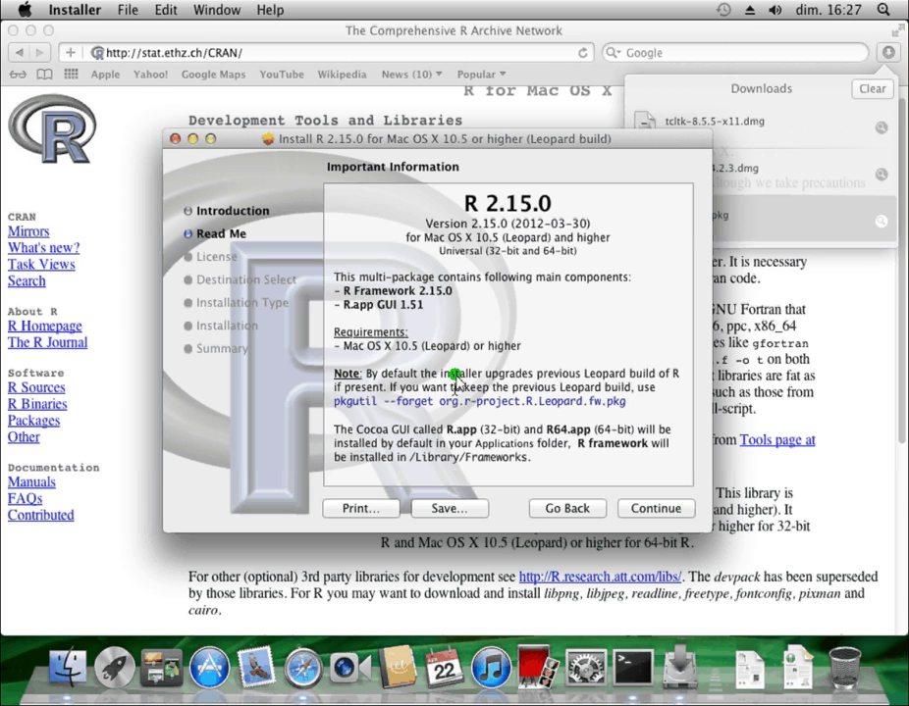
pyautogui.moveTo(376, 347); pyautogui.dragTo(635, 493)
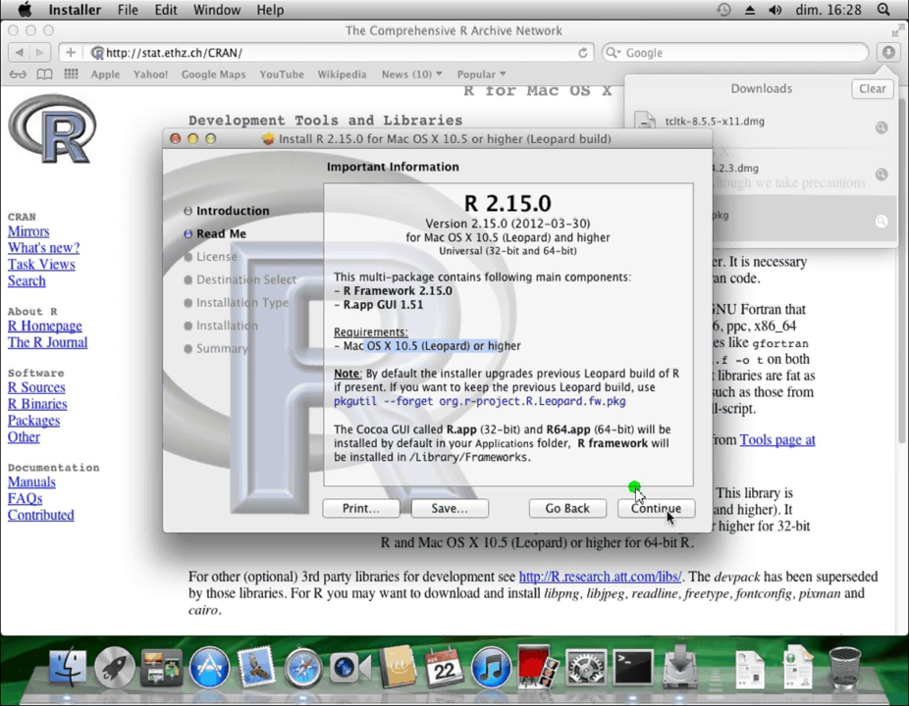
# Continue past the Read Me and License pages and agree to the R licence
pyautogui.click(665, 512)
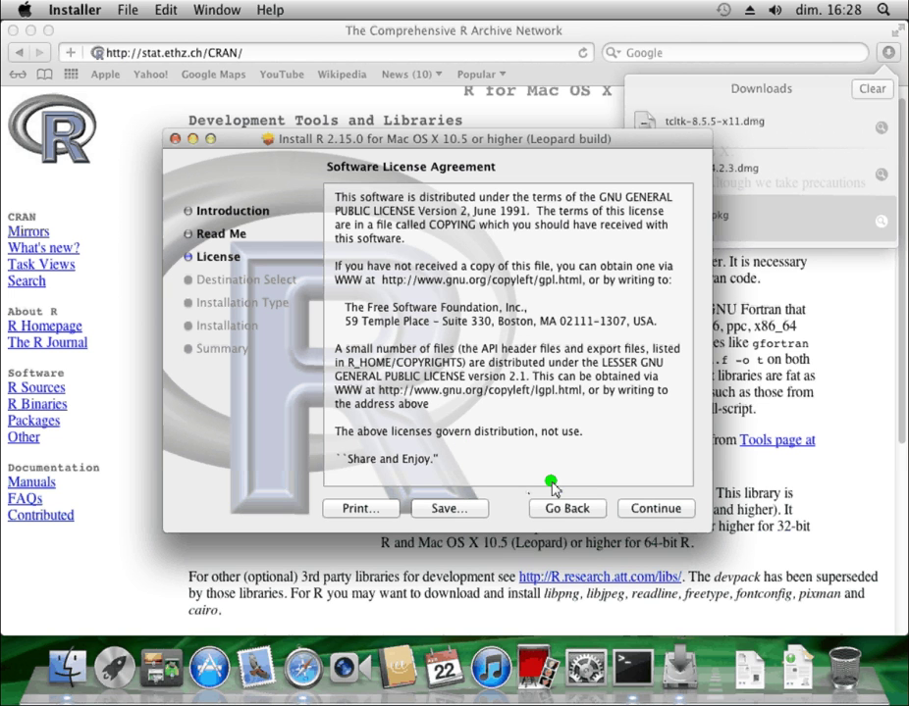
pyautogui.click(657, 510)
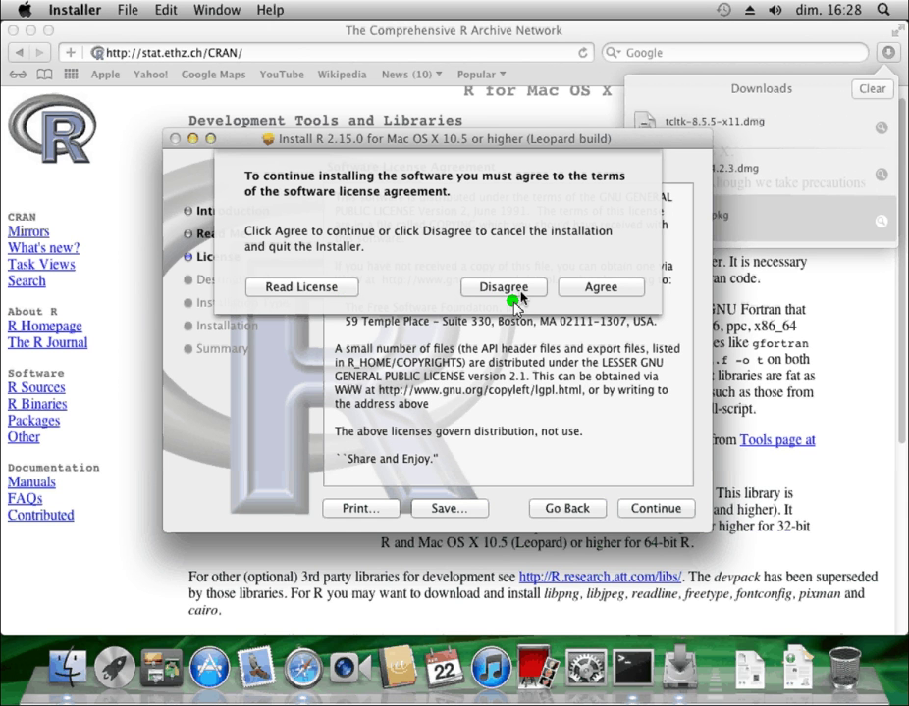
pyautogui.click(594, 297)
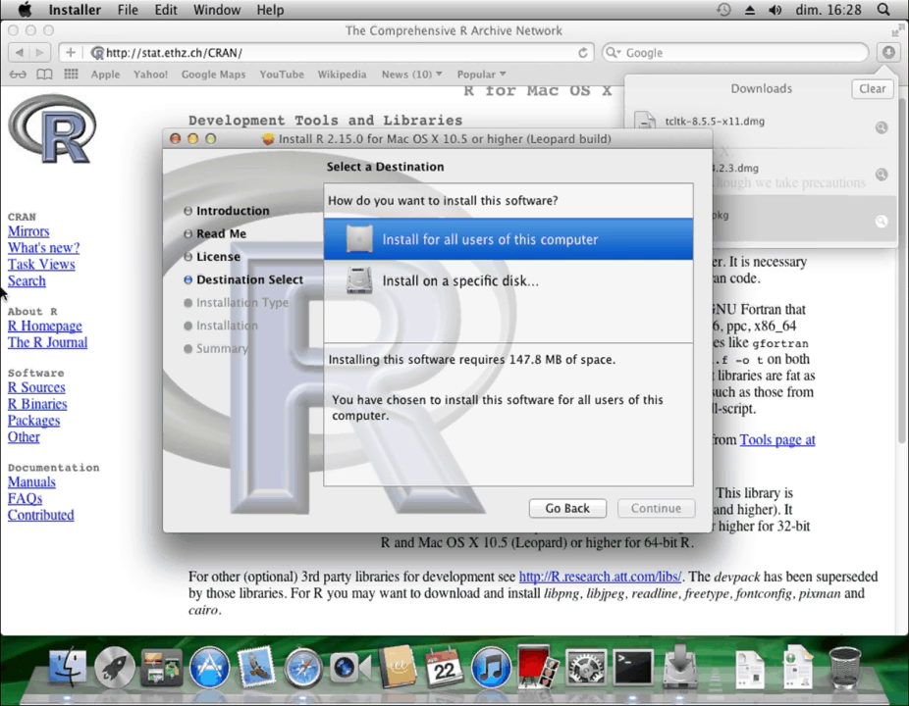
# Choose installing on the specific disk Sans titre and continue to Standard Install (147.8 MB)
pyautogui.click(444, 293)
pyautogui.click(467, 282)
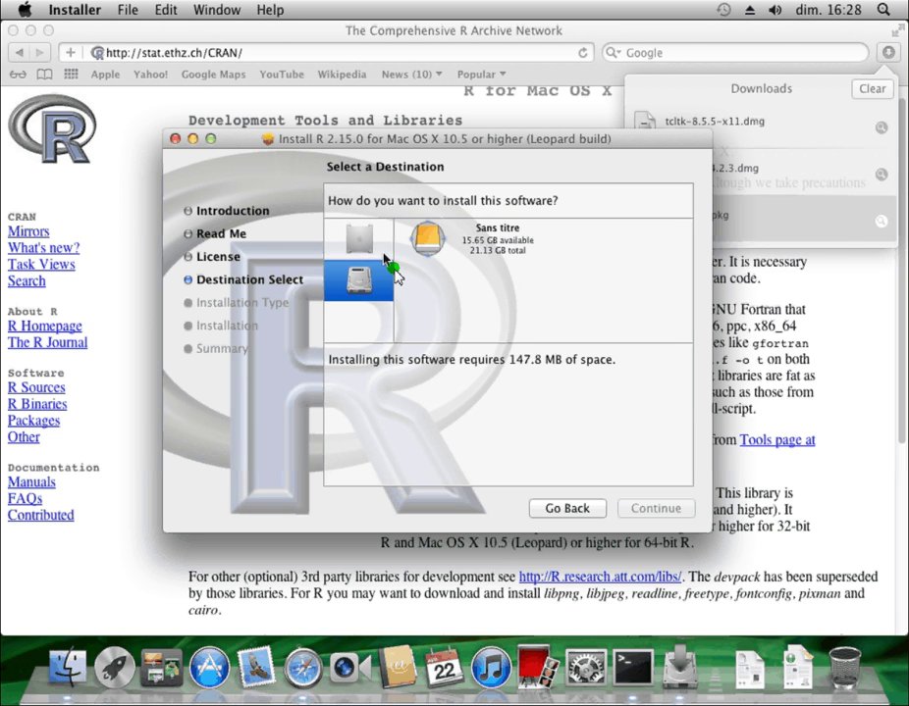
pyautogui.click(361, 239)
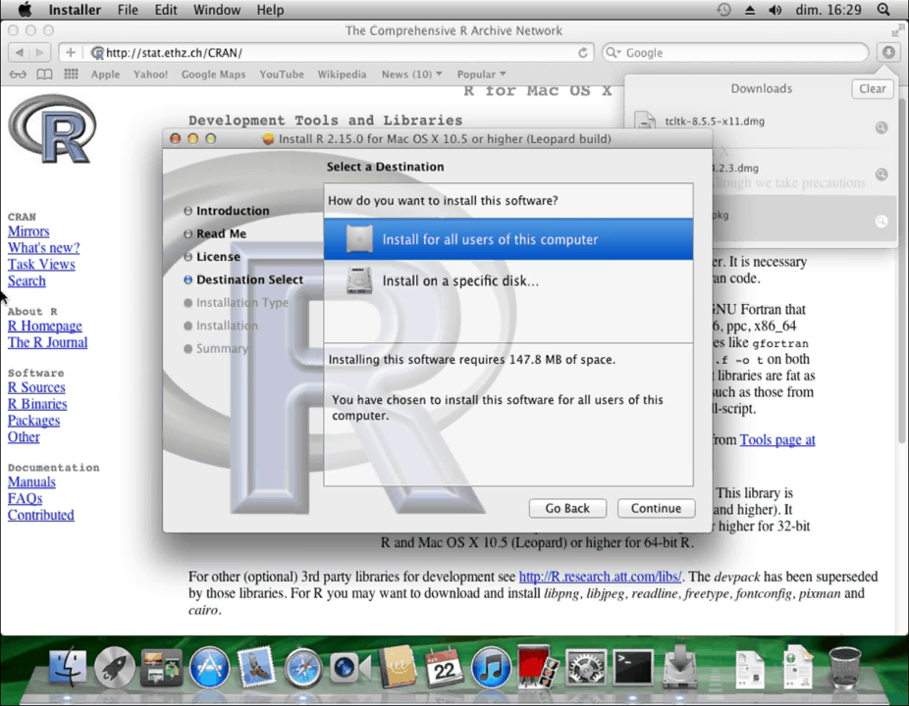
pyautogui.click(288, 335)
pyautogui.click(437, 285)
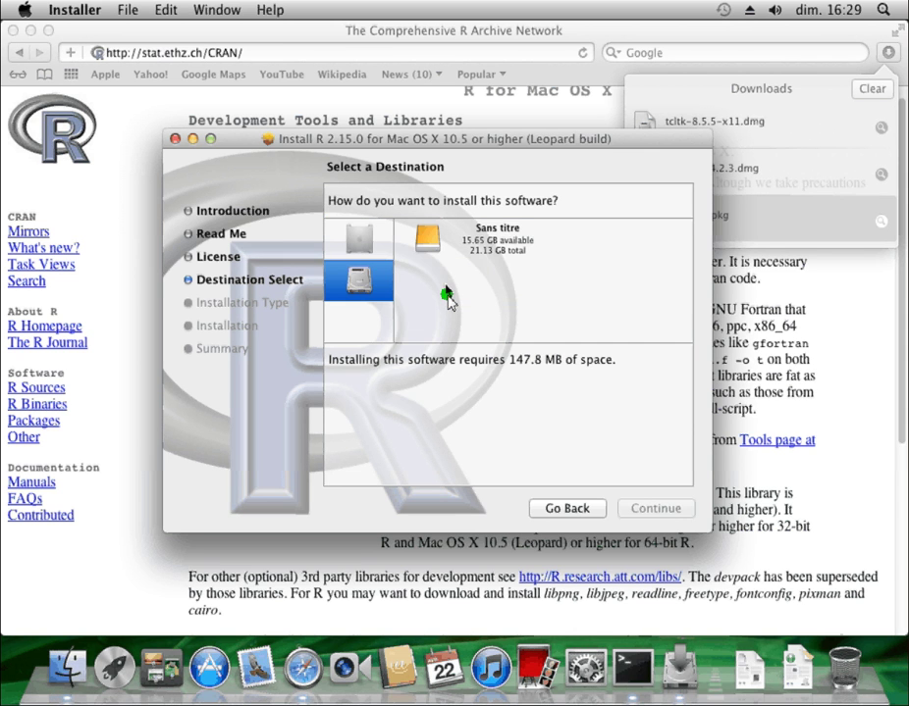
pyautogui.moveTo(498, 252)
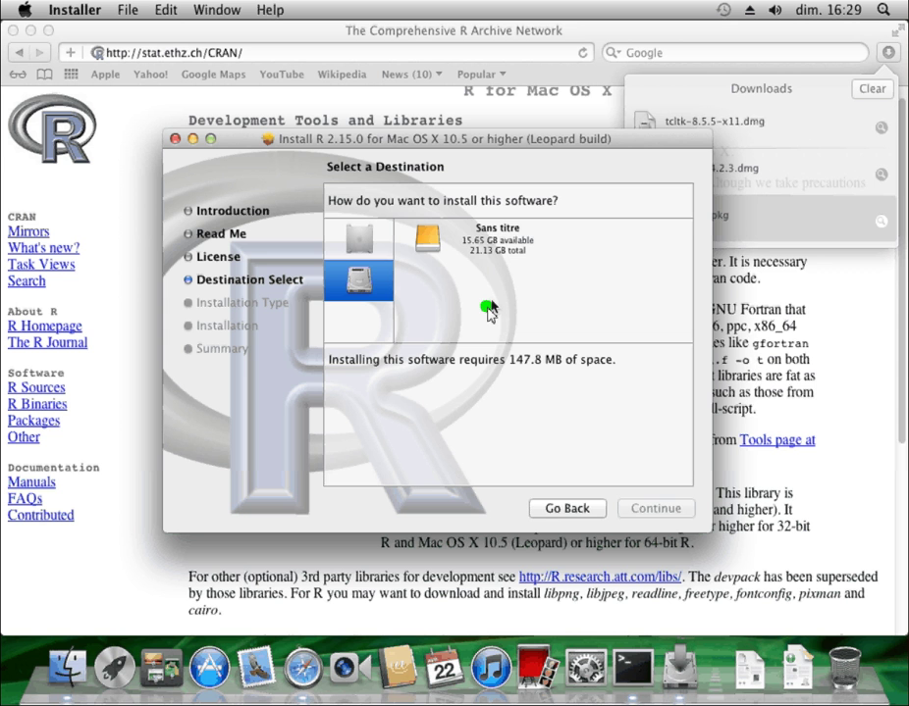
pyautogui.click(379, 233)
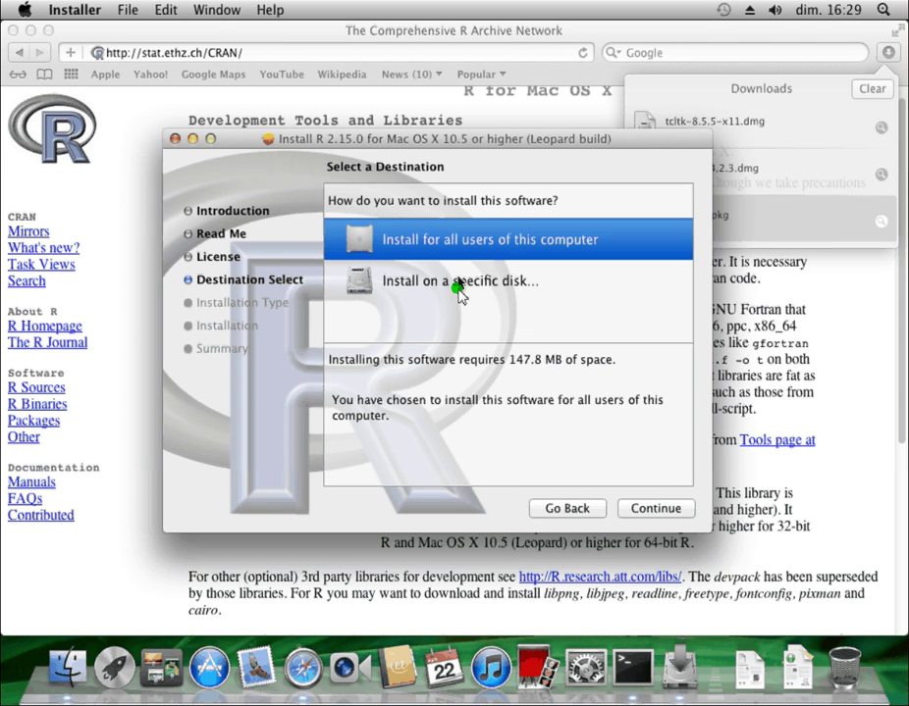
pyautogui.click(459, 283)
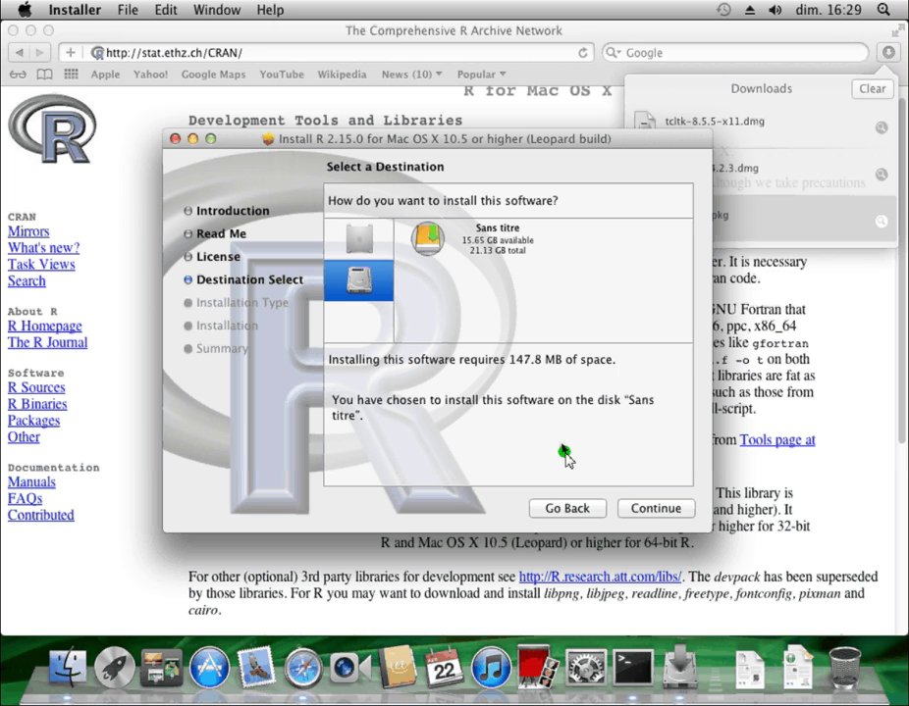
pyautogui.click(624, 488)
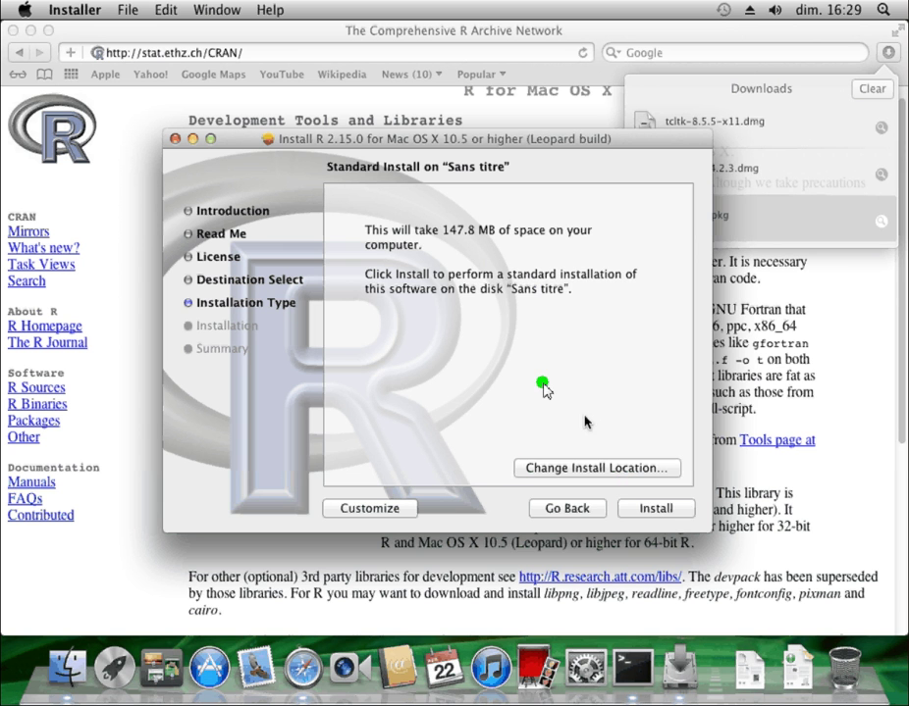
# Start the standard R 2.15.0 installation and authorize it with the administrator password
pyautogui.click(652, 509)
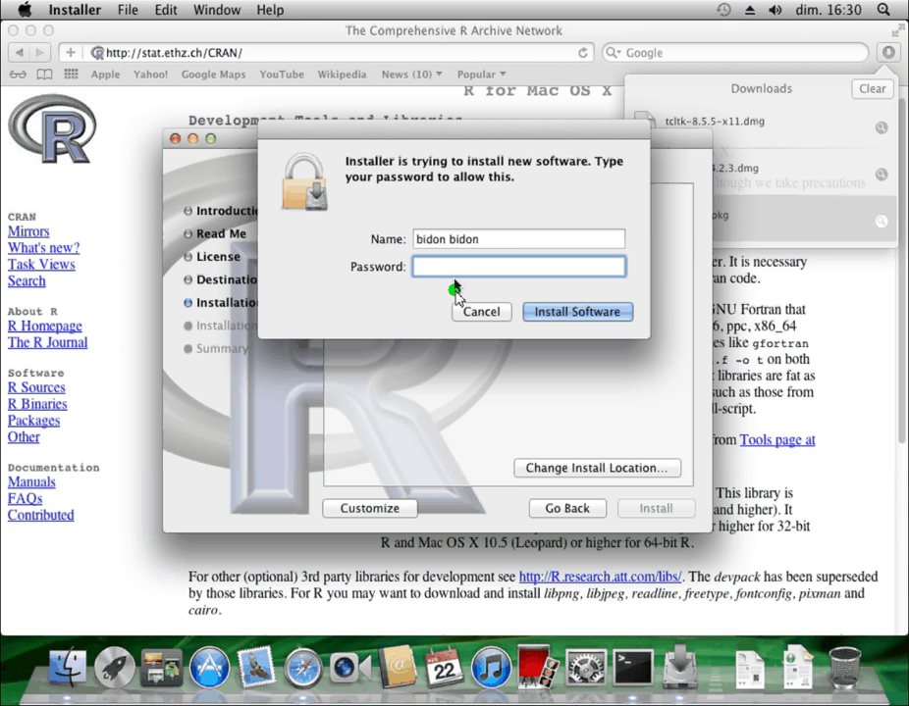
pyautogui.write('•••')
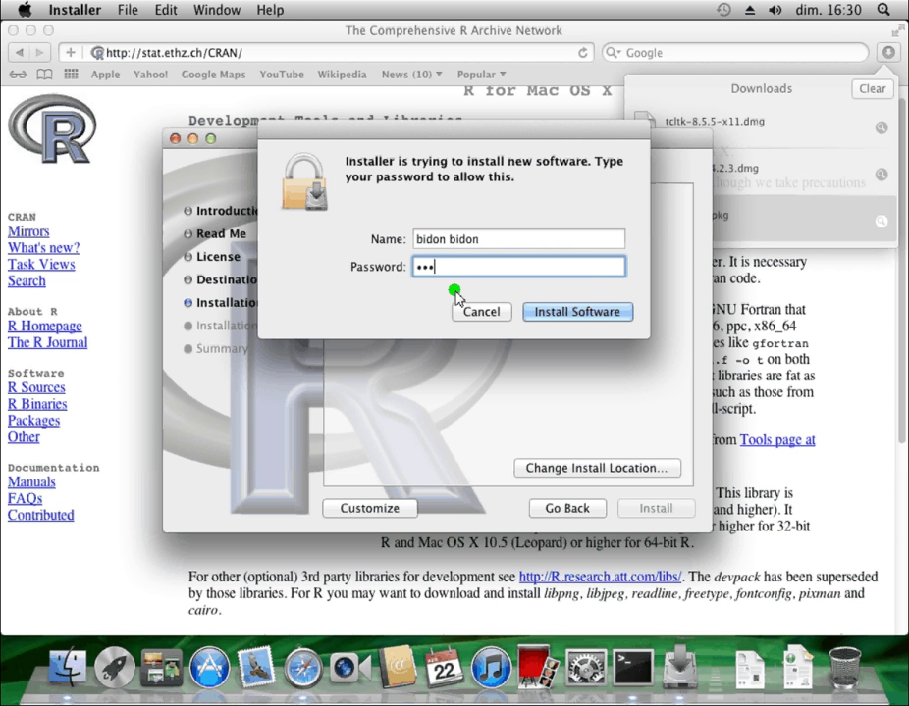
pyautogui.write('••••')
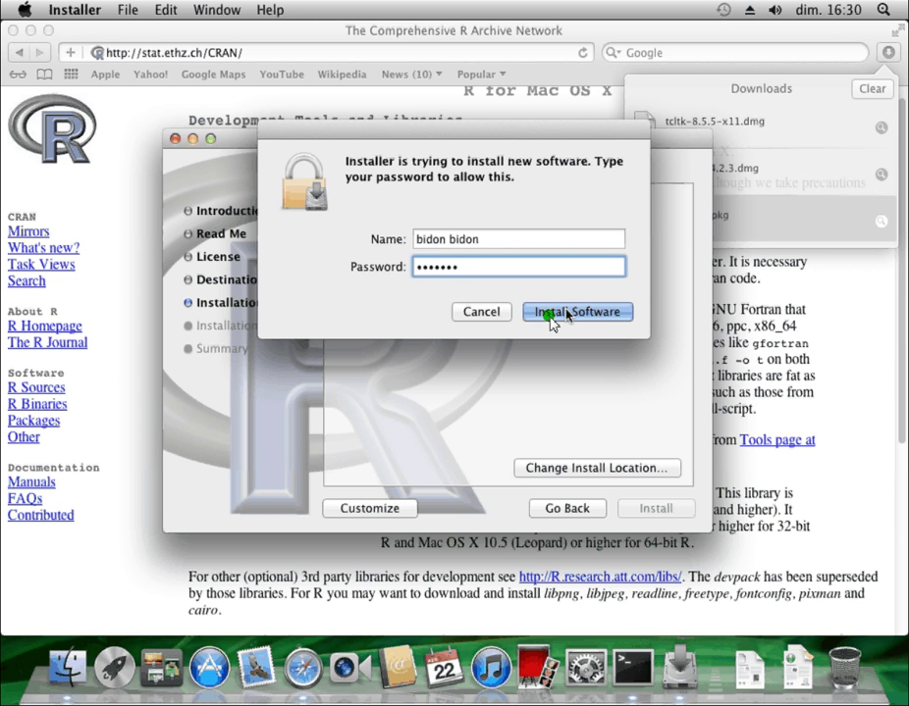
pyautogui.click(551, 312)
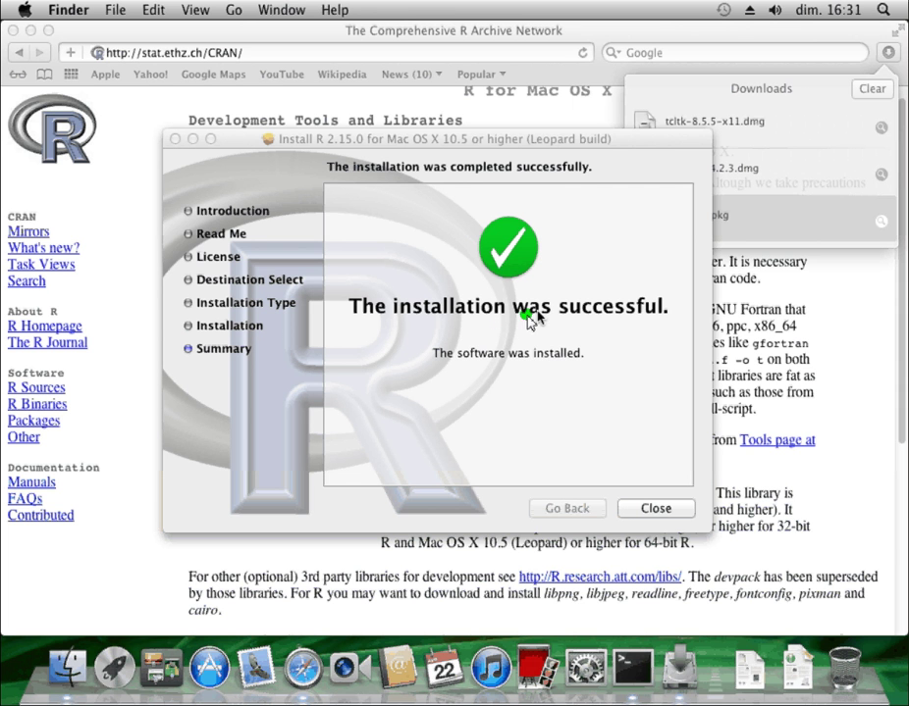
# Close the finished R installer and open gfortran-4.2.3.dmg from Safari's downloads
pyautogui.click(649, 509)
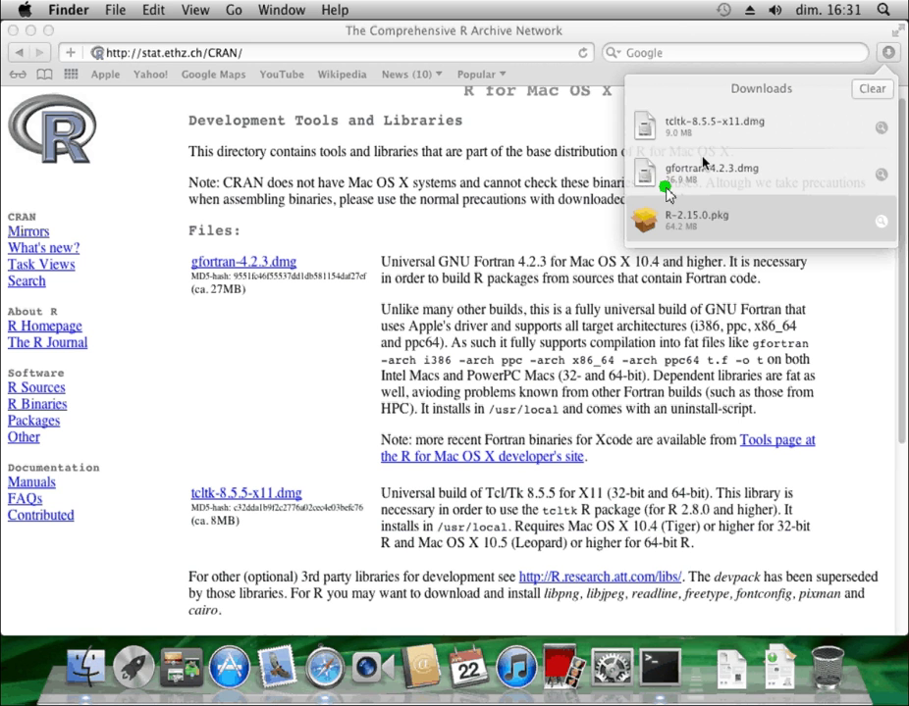
pyautogui.click(721, 175)
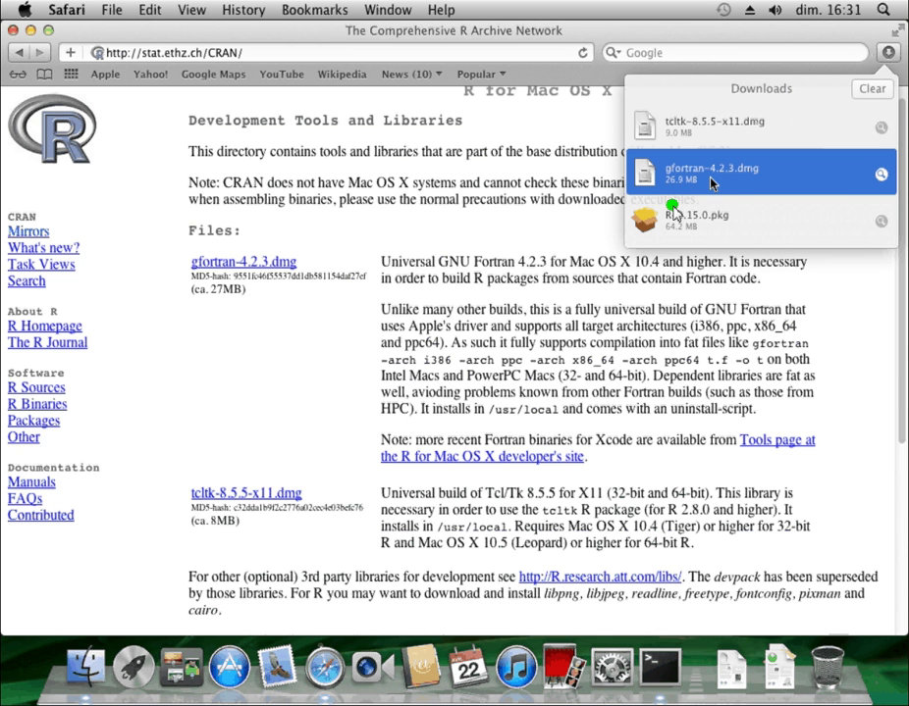
pyautogui.rightClick(726, 184)
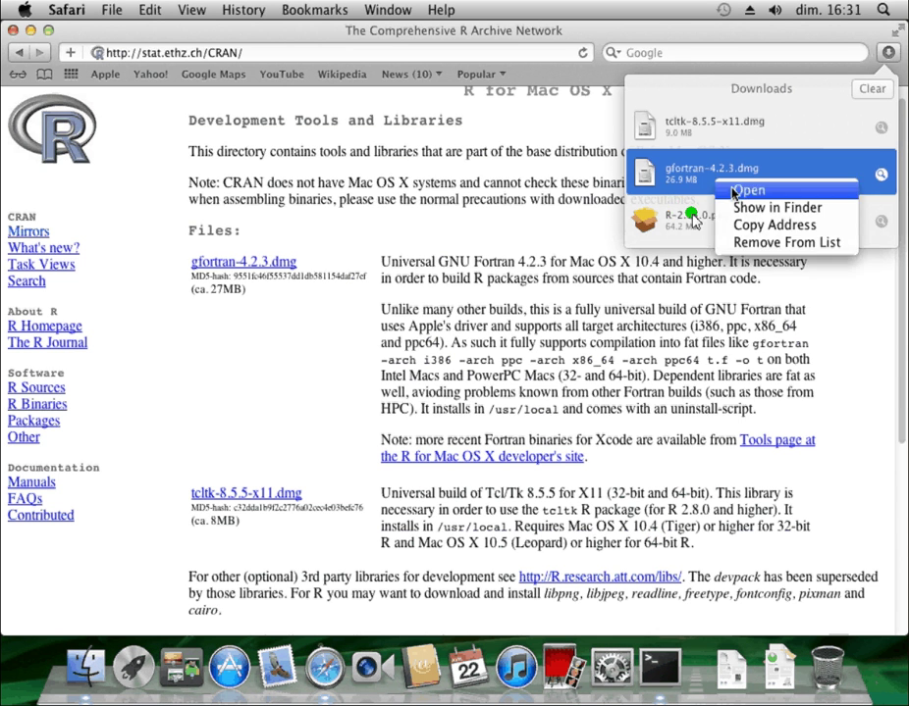
pyautogui.click(738, 191)
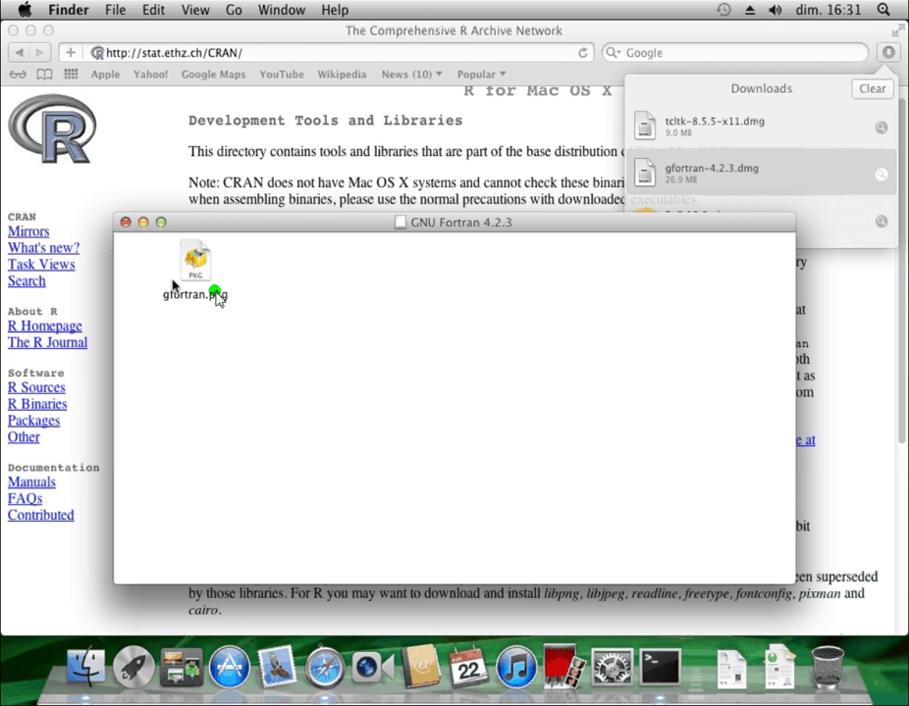
# Open gfortran.pkg from the GNU Fortran disk window, which launches it in Pacifist
pyautogui.click(216, 297)
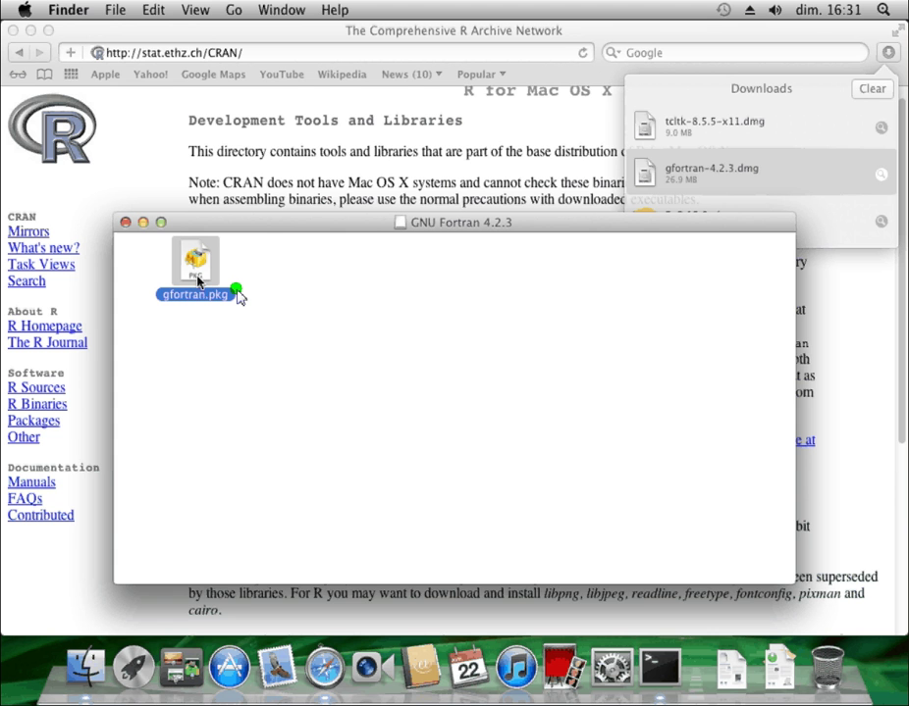
pyautogui.rightClick(197, 282)
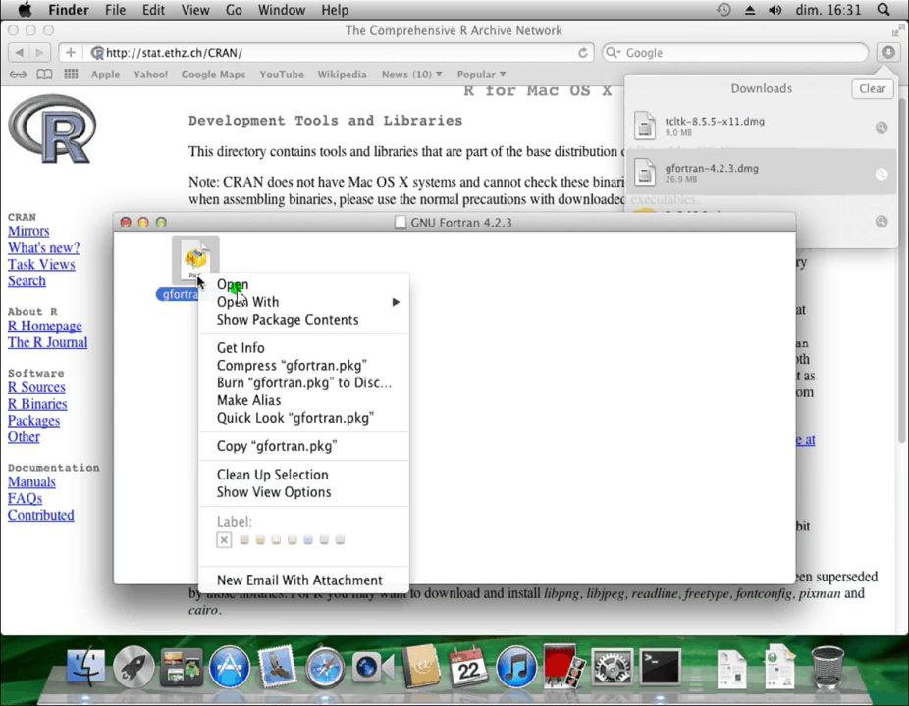
pyautogui.click(243, 286)
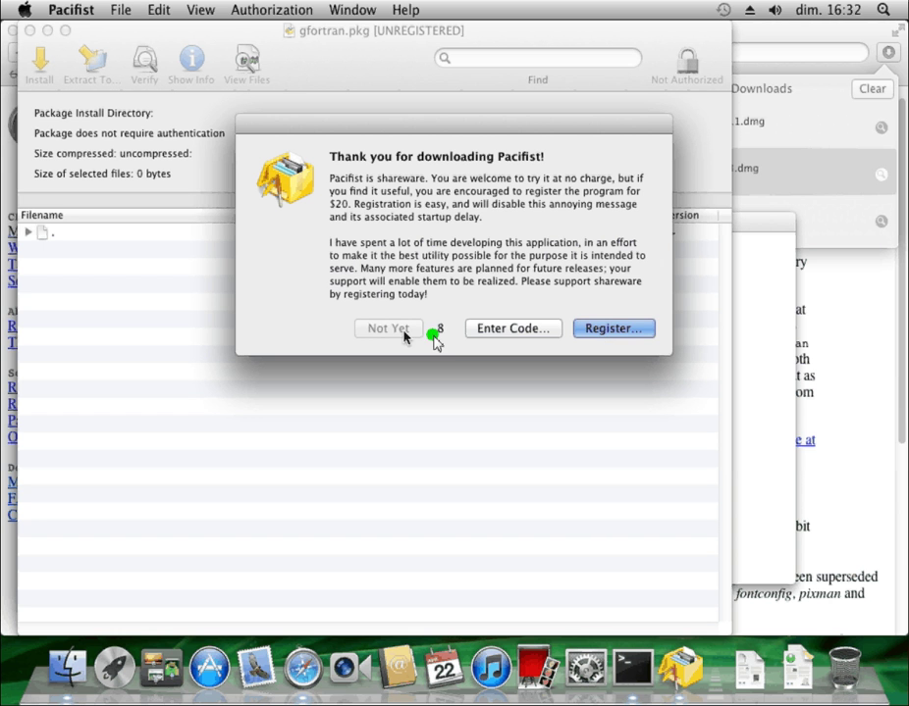
# Bring up Pacifist's registration code entry from the shareware reminder
pyautogui.click(517, 334)
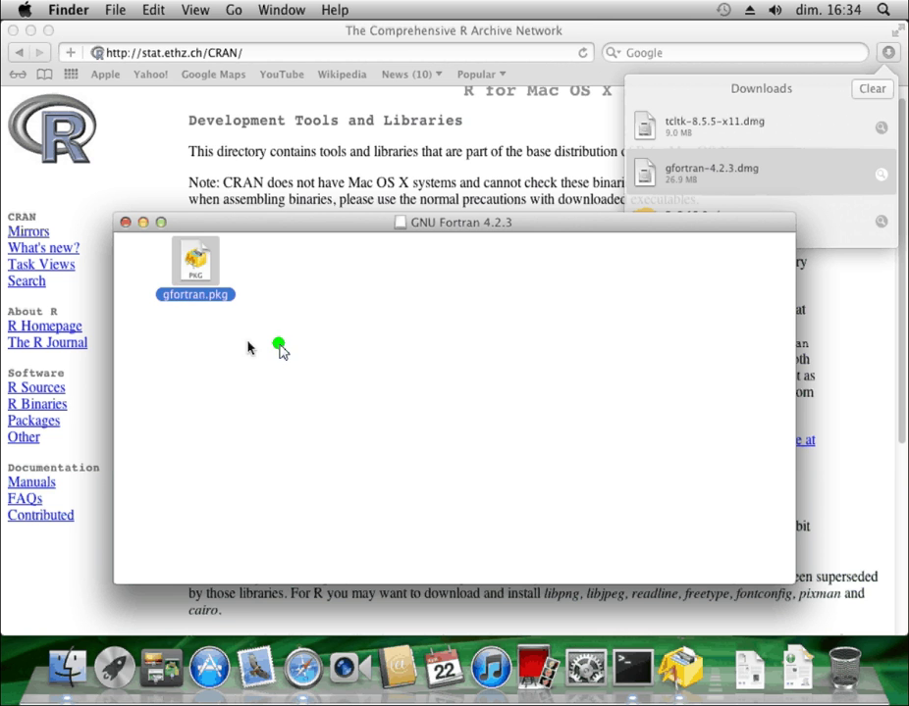
# Shift the GNU Fortran window left and bring Safari's downloads list forward
pyautogui.click(311, 328)
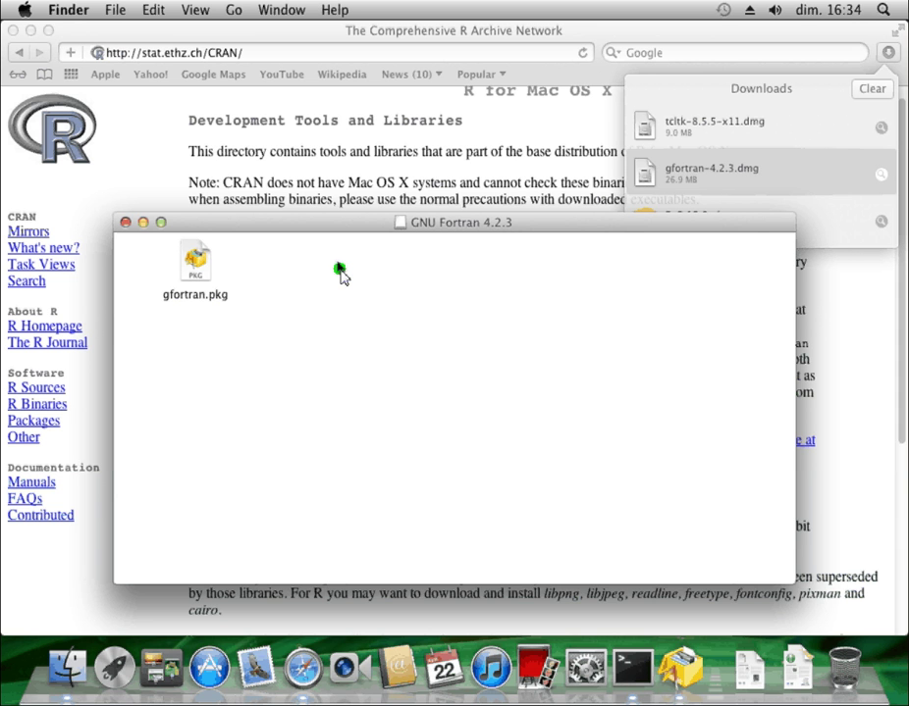
pyautogui.moveTo(352, 222); pyautogui.dragTo(258, 240)
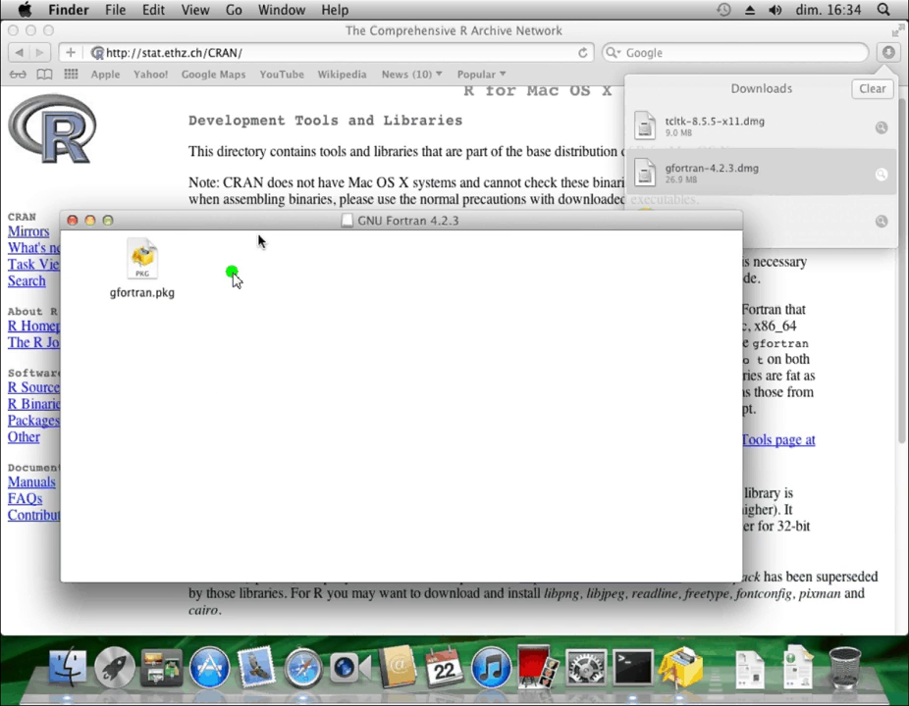
pyautogui.click(725, 184)
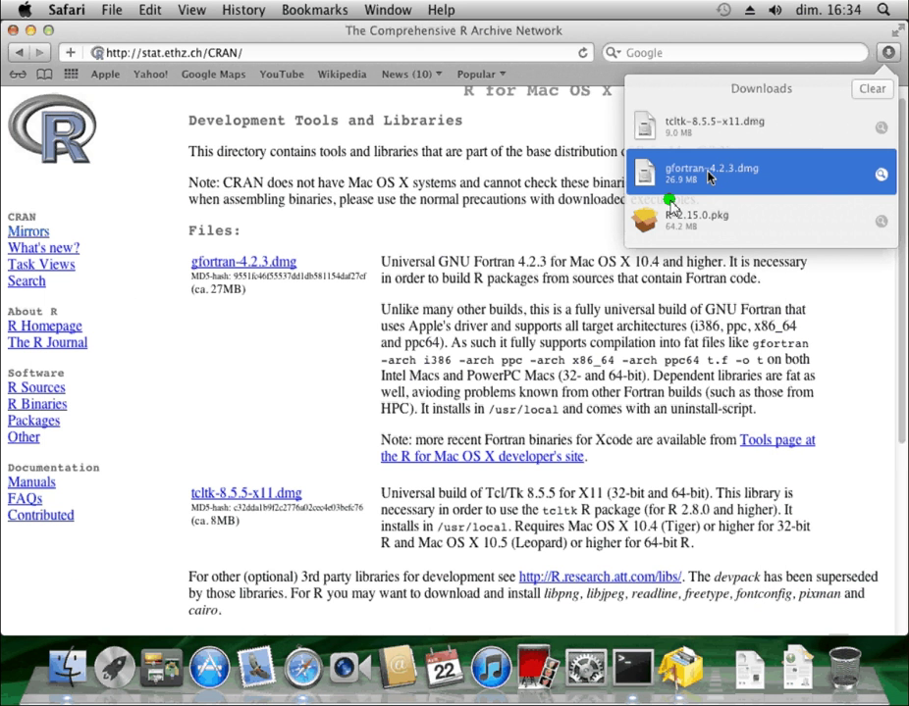
# Reopen gfortran-4.2.3.dmg from Safari's downloads and select gfortran.pkg in its window
pyautogui.rightClick(715, 172)
pyautogui.click(660, 231)
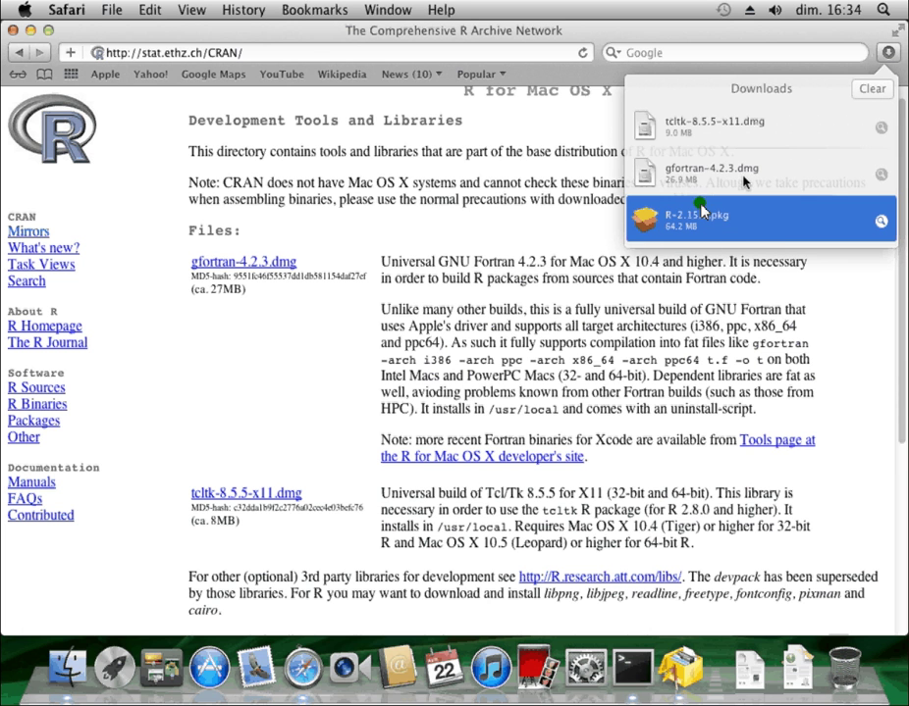
pyautogui.click(705, 177)
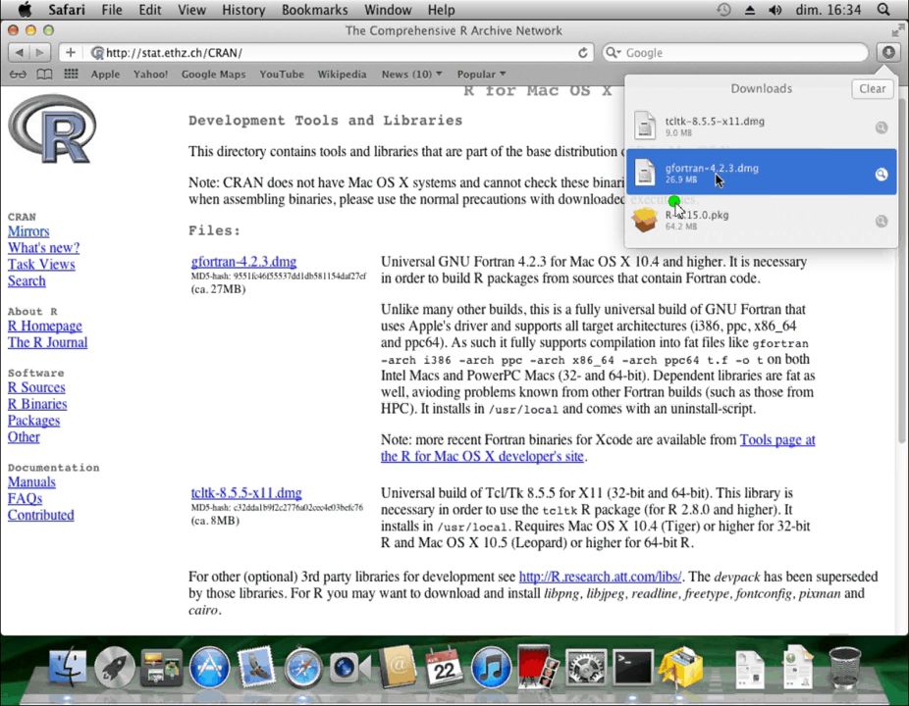
pyautogui.rightClick(717, 180)
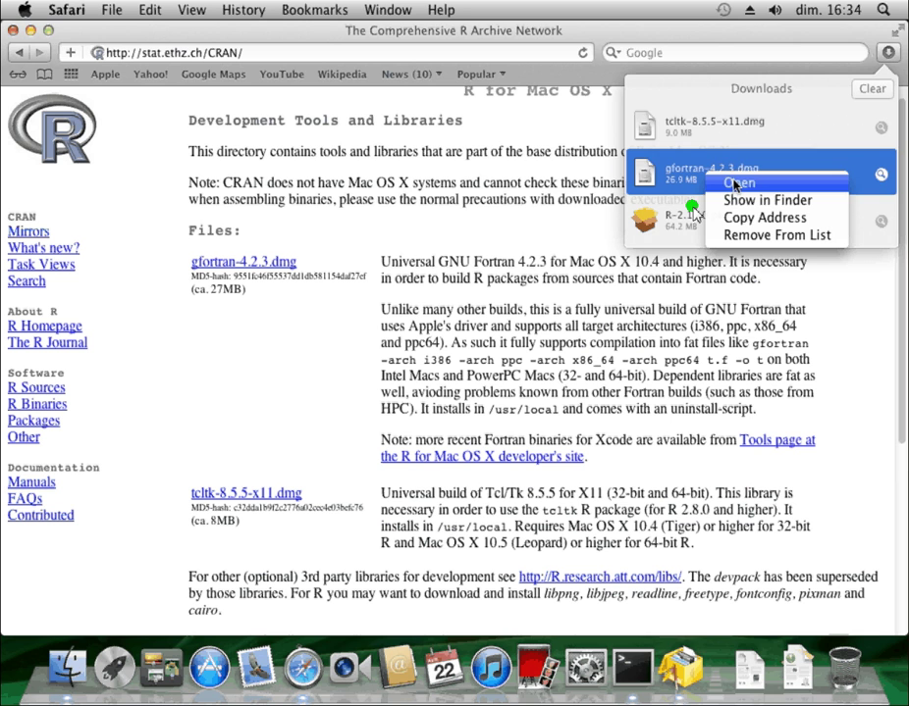
pyautogui.click(736, 184)
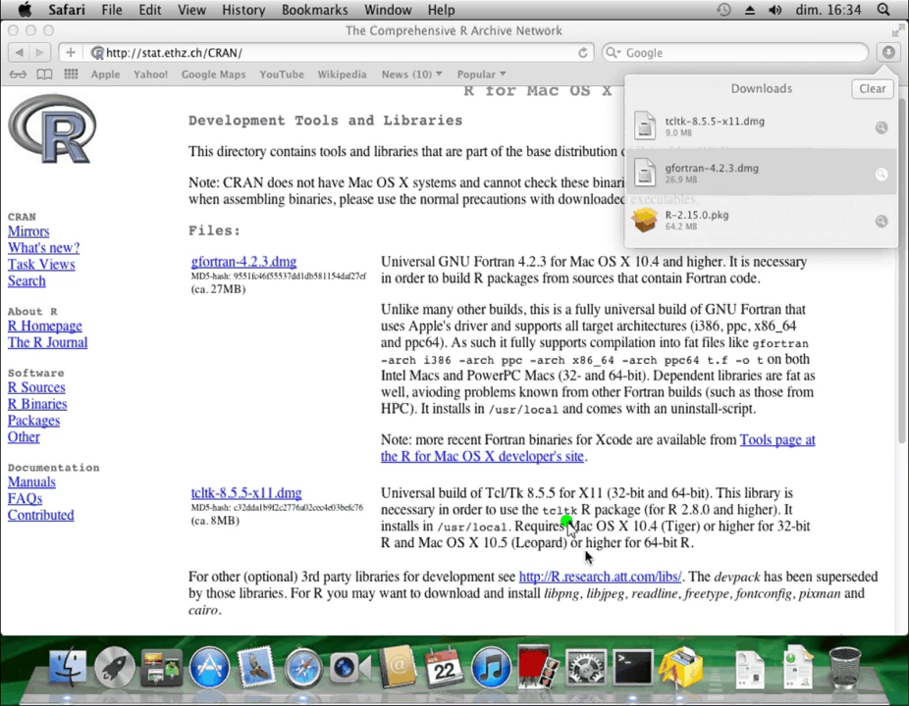
pyautogui.click(142, 262)
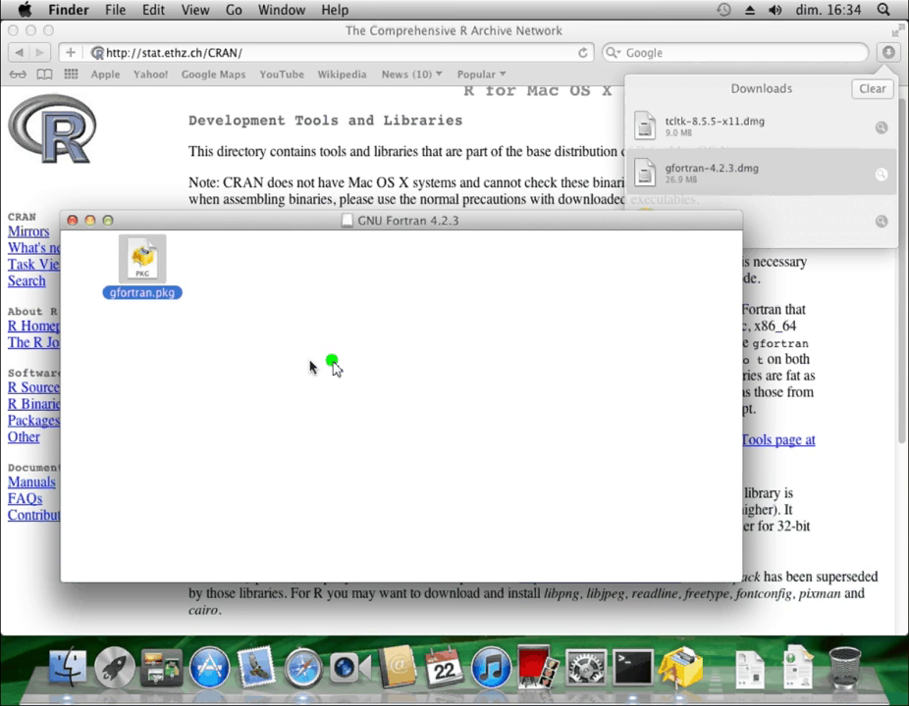
# Open gfortran.pkg with Installer (default) instead of Pacifist
pyautogui.click(193, 304)
pyautogui.rightClick(143, 288)
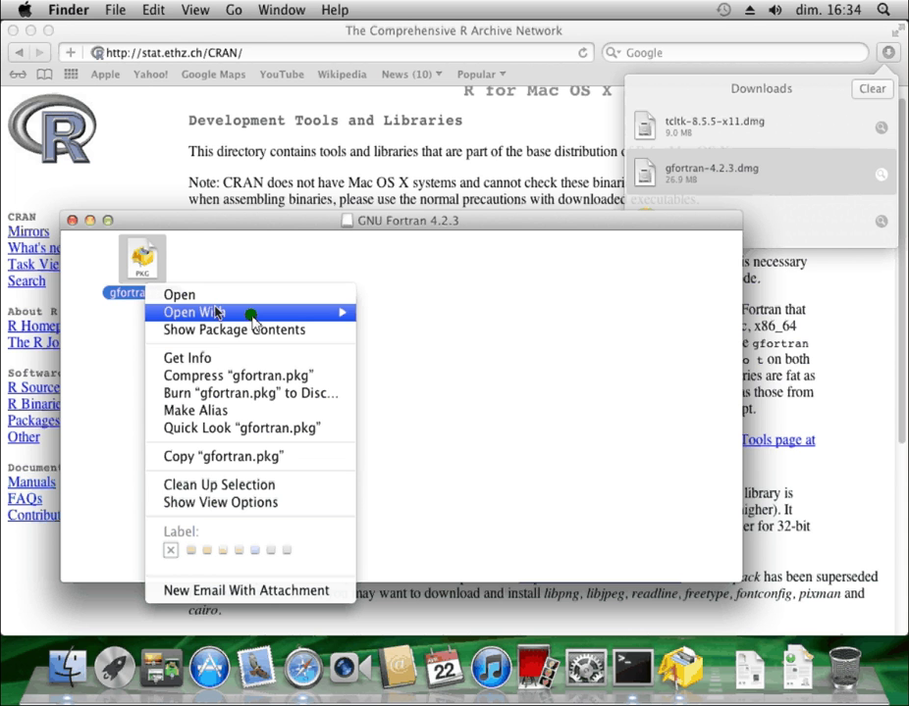
pyautogui.moveTo(218, 312)
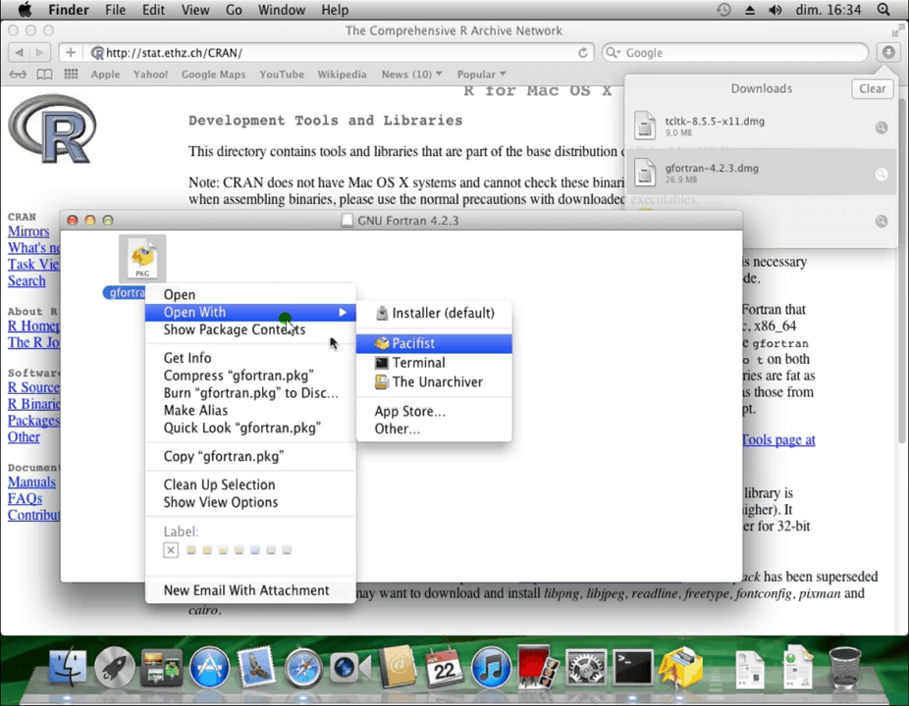
pyautogui.rightClick(157, 267)
pyautogui.moveTo(242, 295)
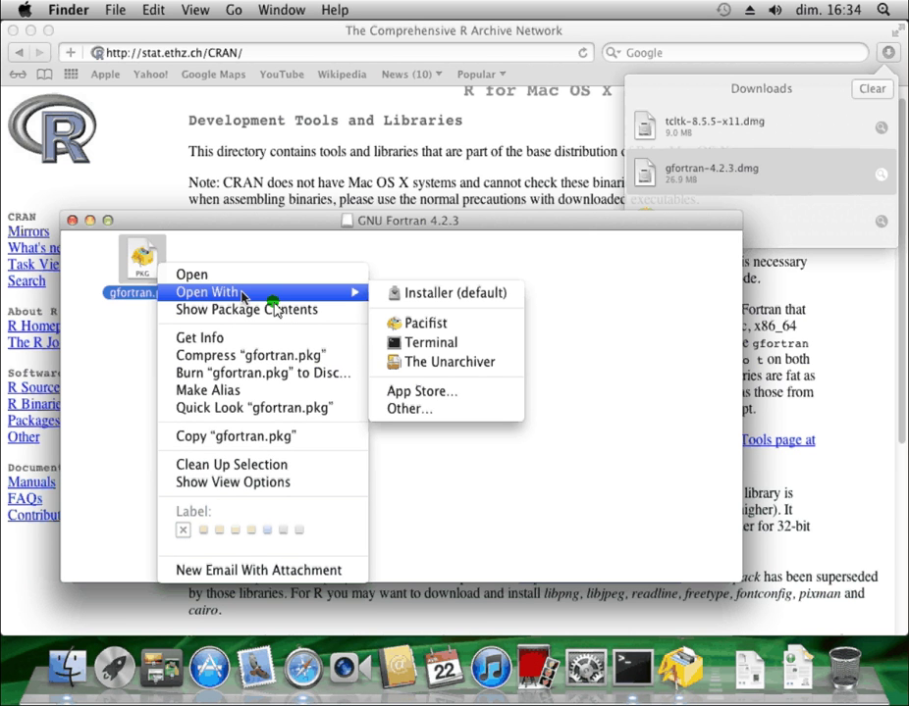
pyautogui.click(424, 295)
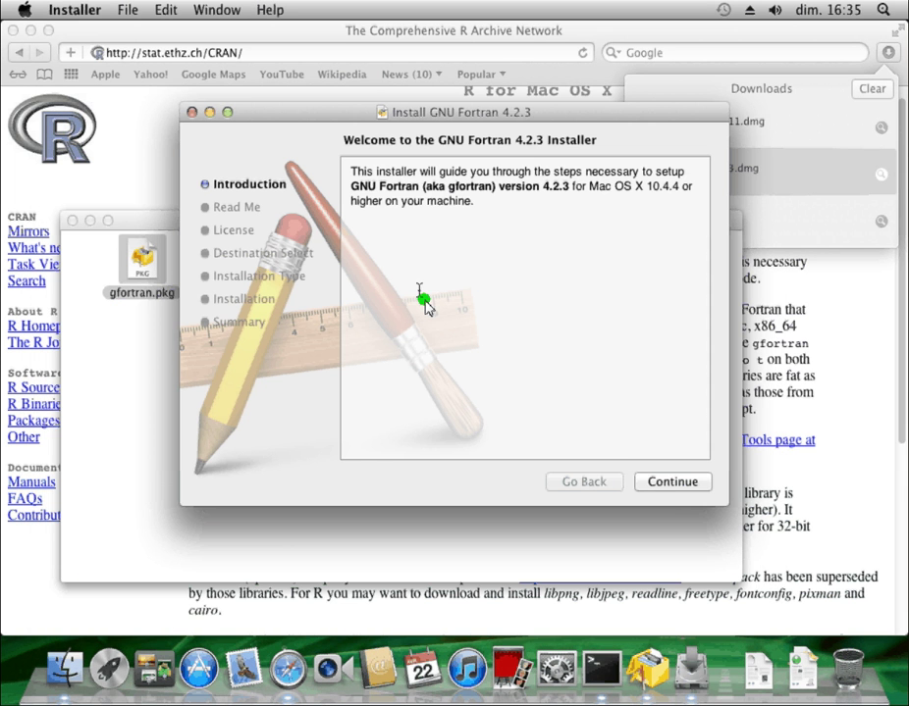
# Move past the GNU Fortran Read Me and accept the English license terms
pyautogui.click(673, 487)
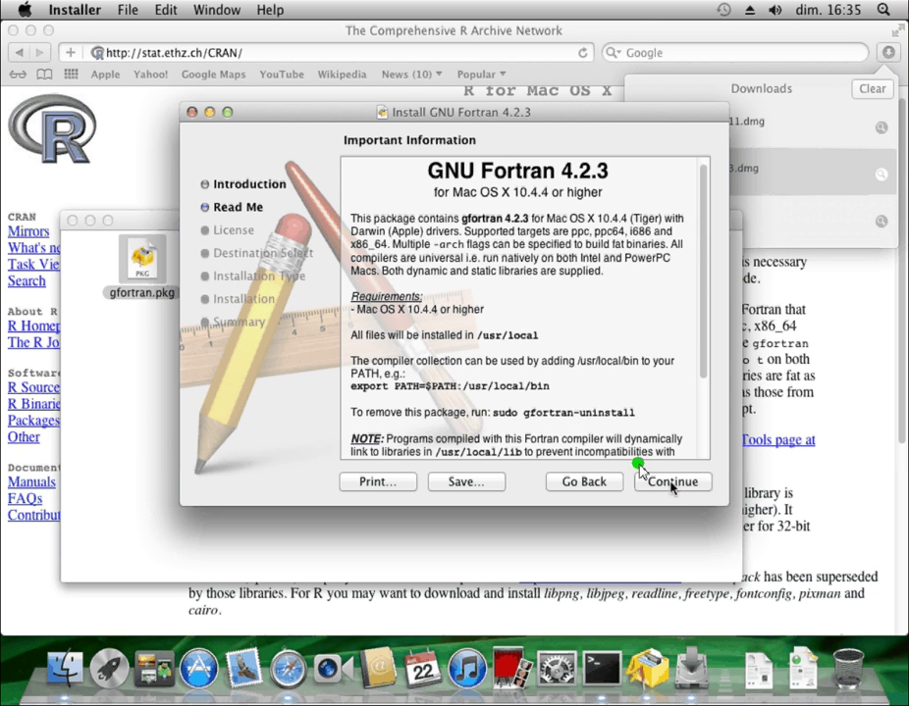
pyautogui.click(673, 482)
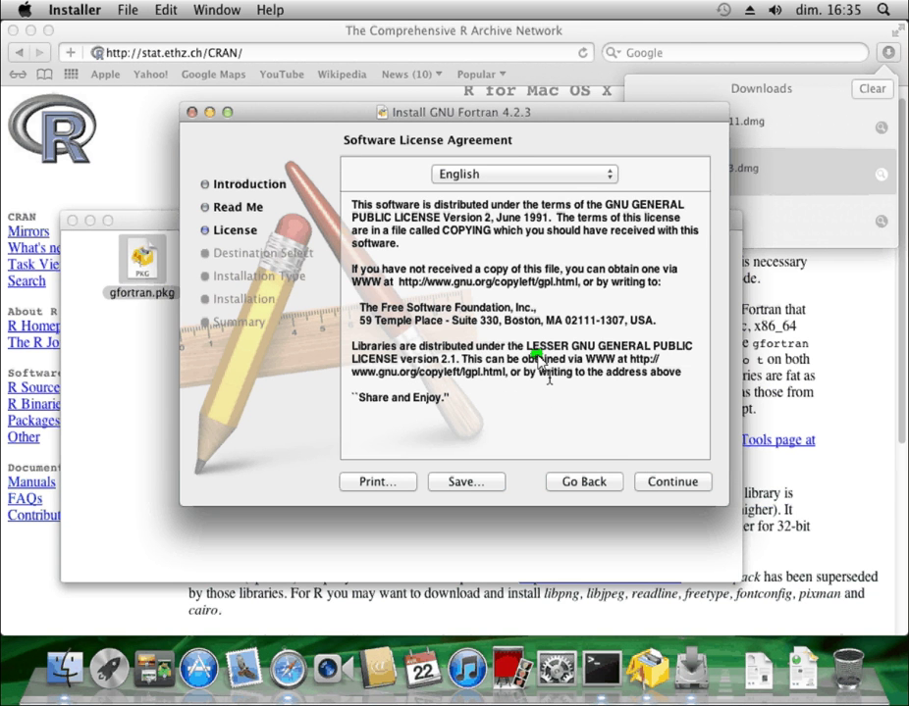
pyautogui.click(552, 175)
pyautogui.click(550, 173)
pyautogui.click(666, 469)
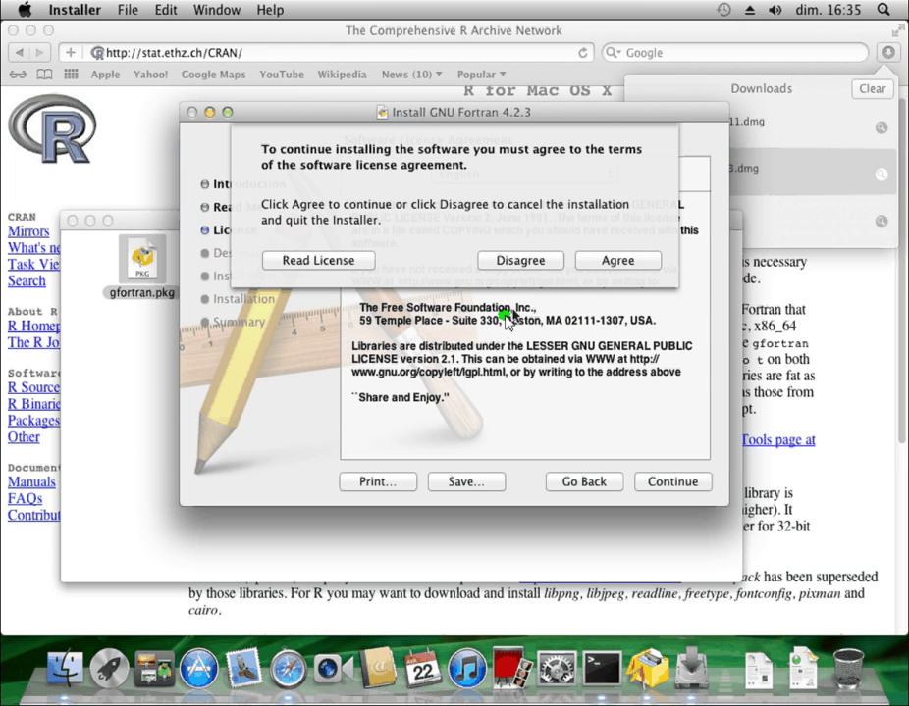
pyautogui.click(617, 261)
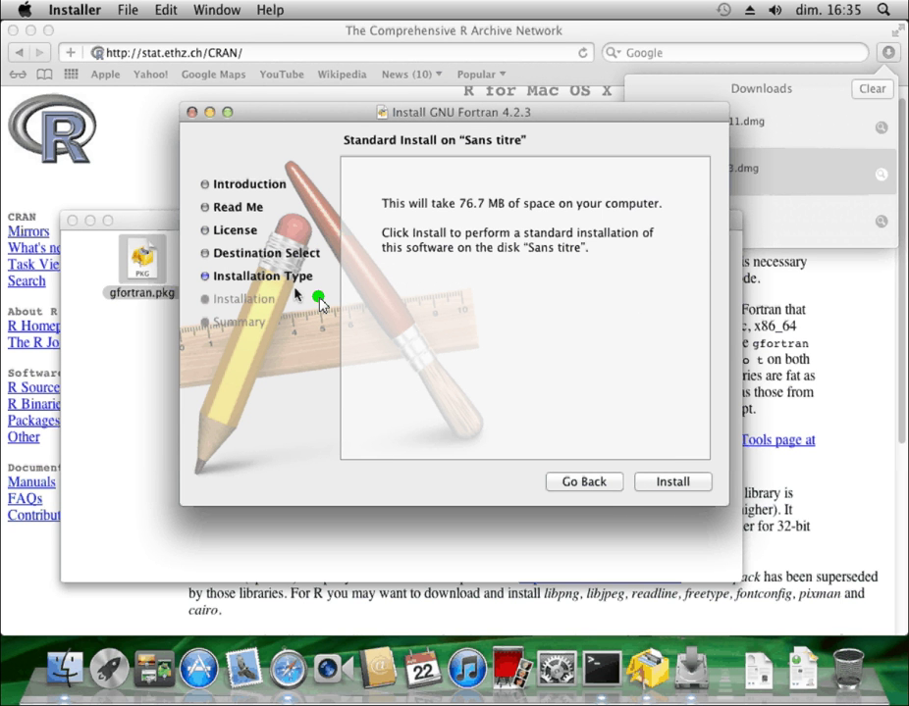
# Install GNU Fortran 4.2.3 using the account password, then close the finished installer
pyautogui.click(640, 478)
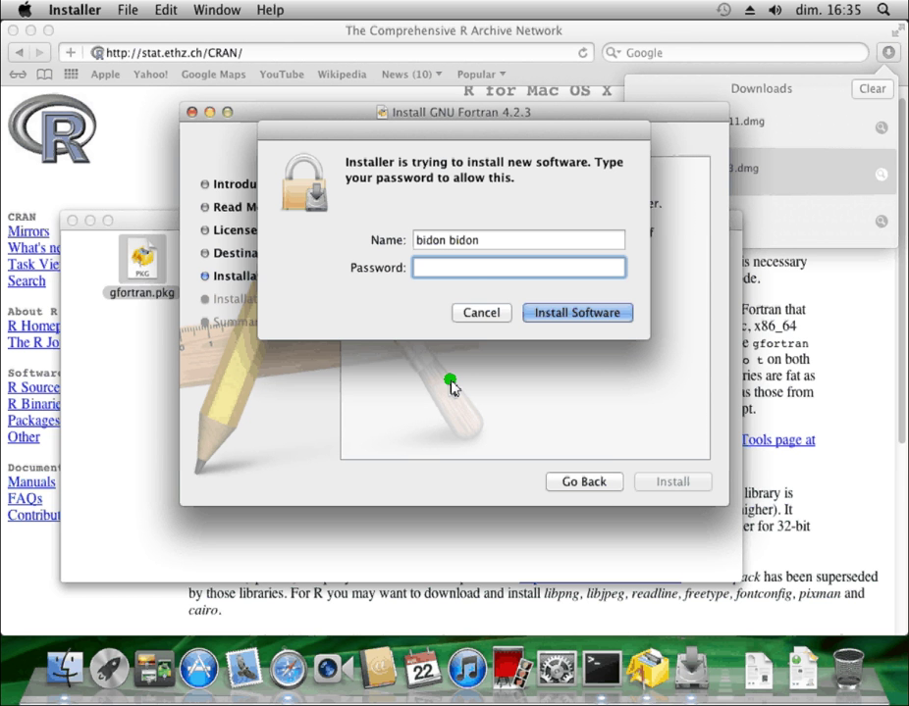
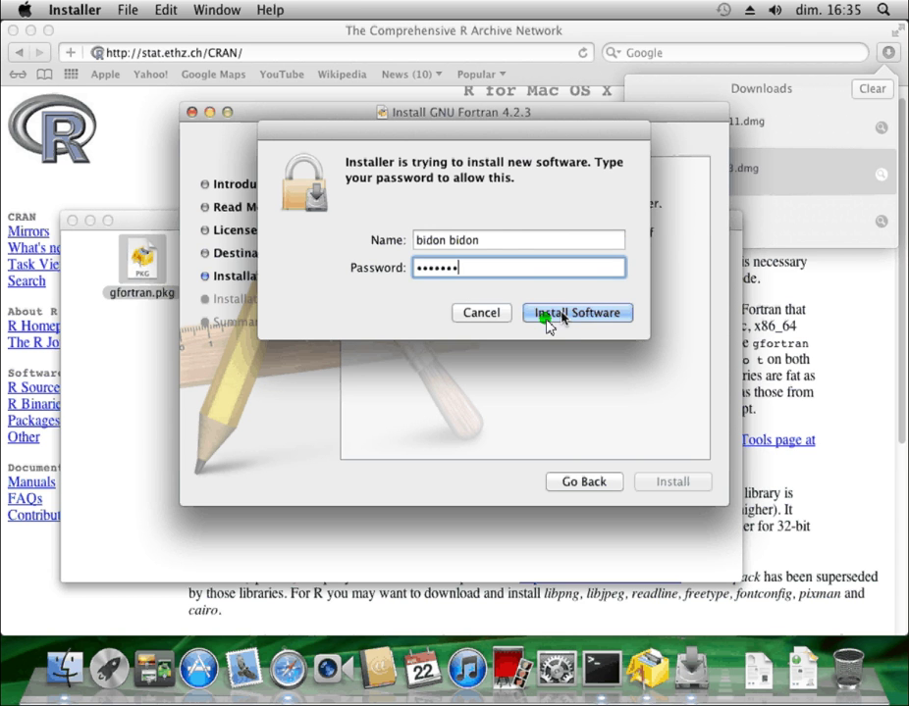
pyautogui.click(546, 324)
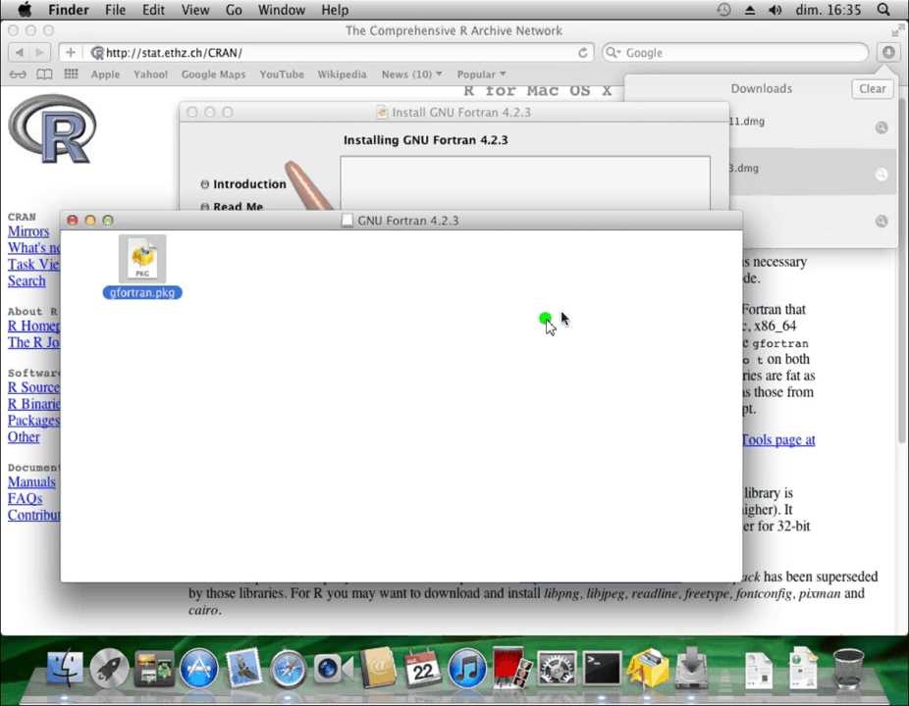
pyautogui.click(359, 167)
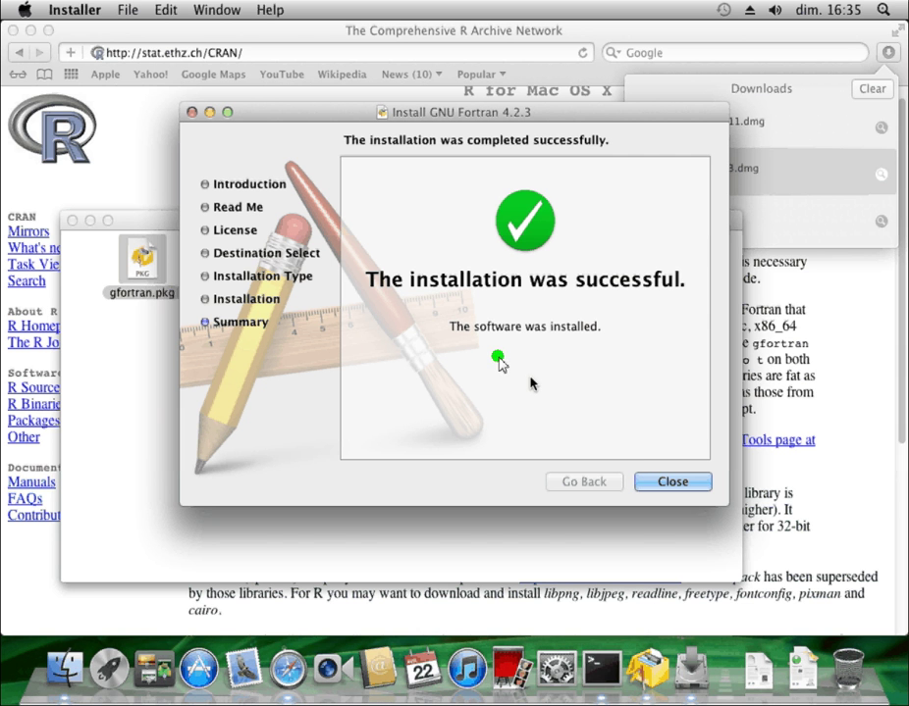
pyautogui.click(673, 483)
pyautogui.click(713, 232)
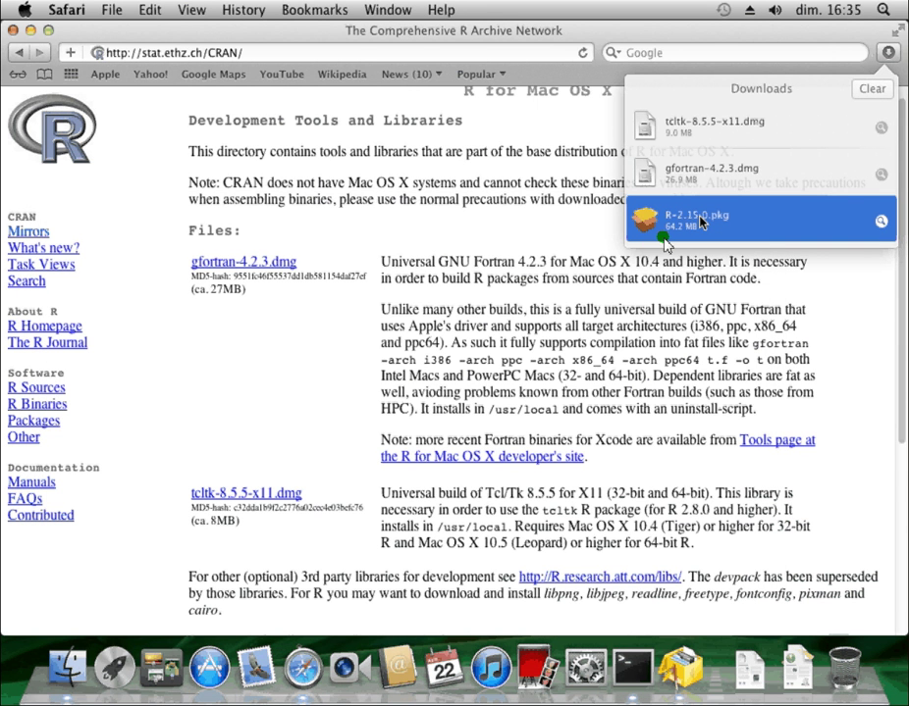
# Open tcltk-8.5.5-x11.dmg from Safari's downloads to mount the tcltk-8.5.5-X11 disk
pyautogui.moveTo(699, 223); pyautogui.dragTo(699, 174)
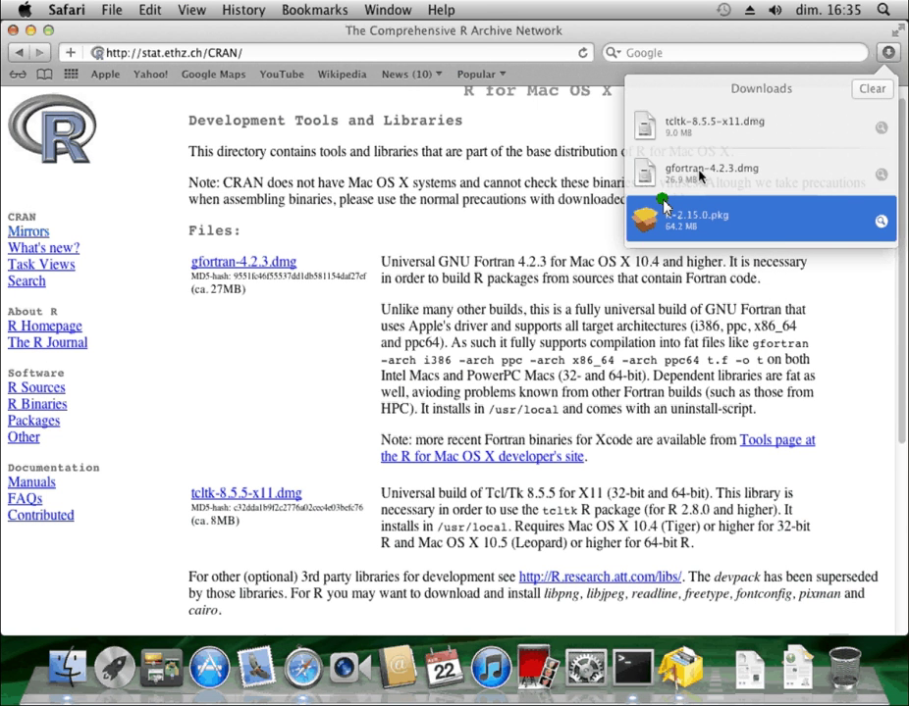
pyautogui.click(699, 173)
pyautogui.click(721, 141)
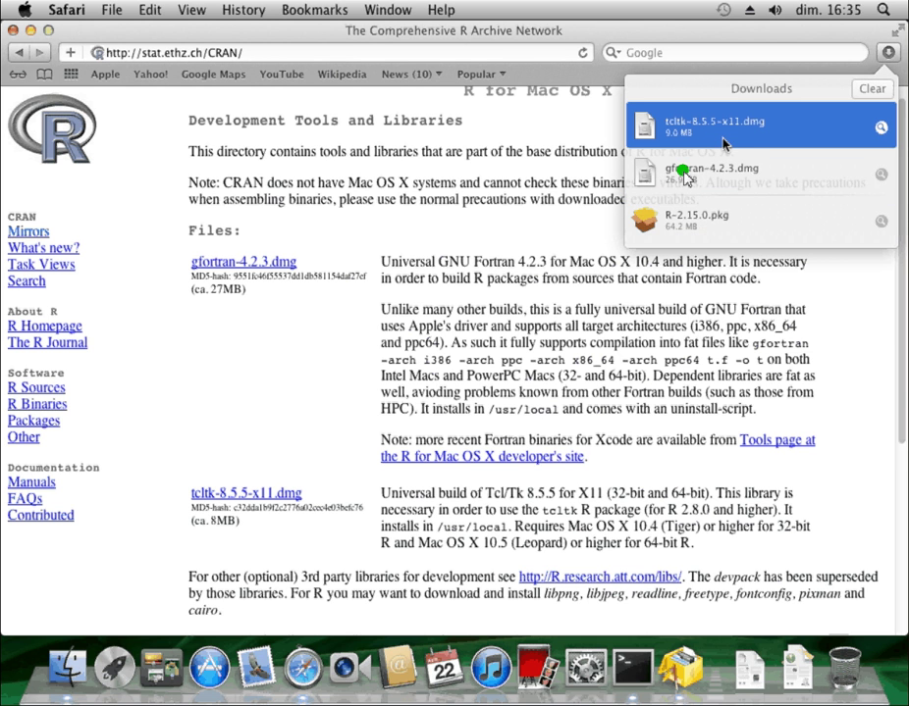
pyautogui.rightClick(746, 145)
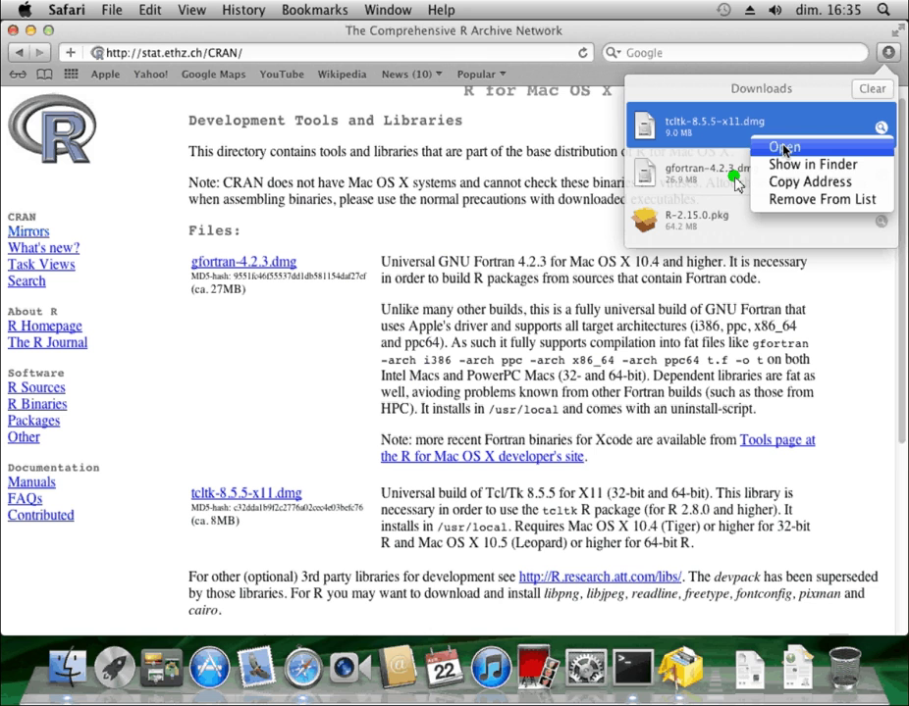
pyautogui.click(784, 148)
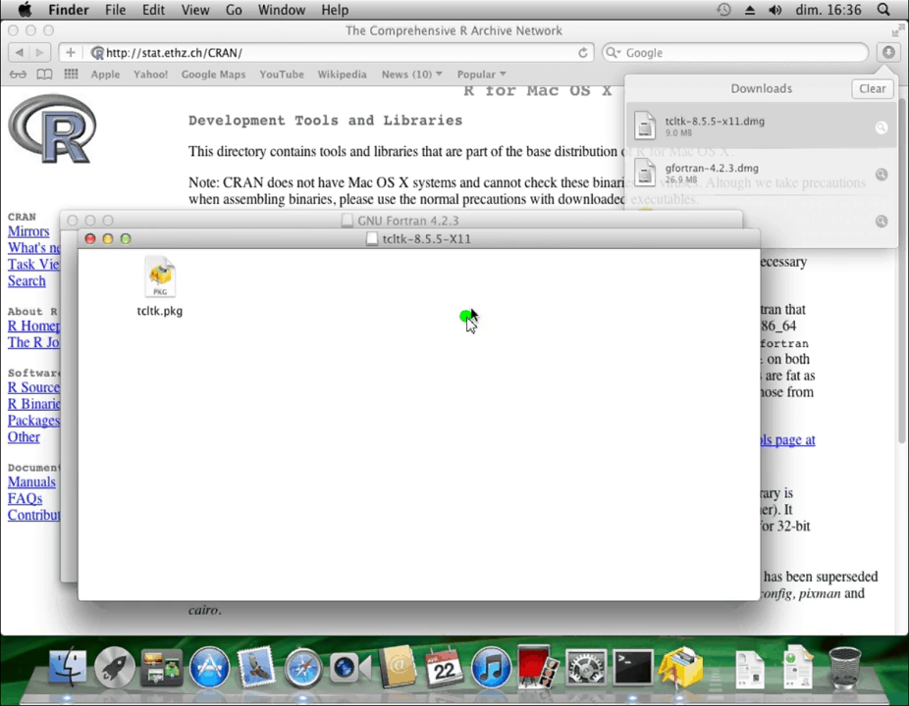
# Launch tcltk.pkg with Installer (default) to begin the Tcl/Tk 8.5.5 for X11 setup
pyautogui.click(158, 298)
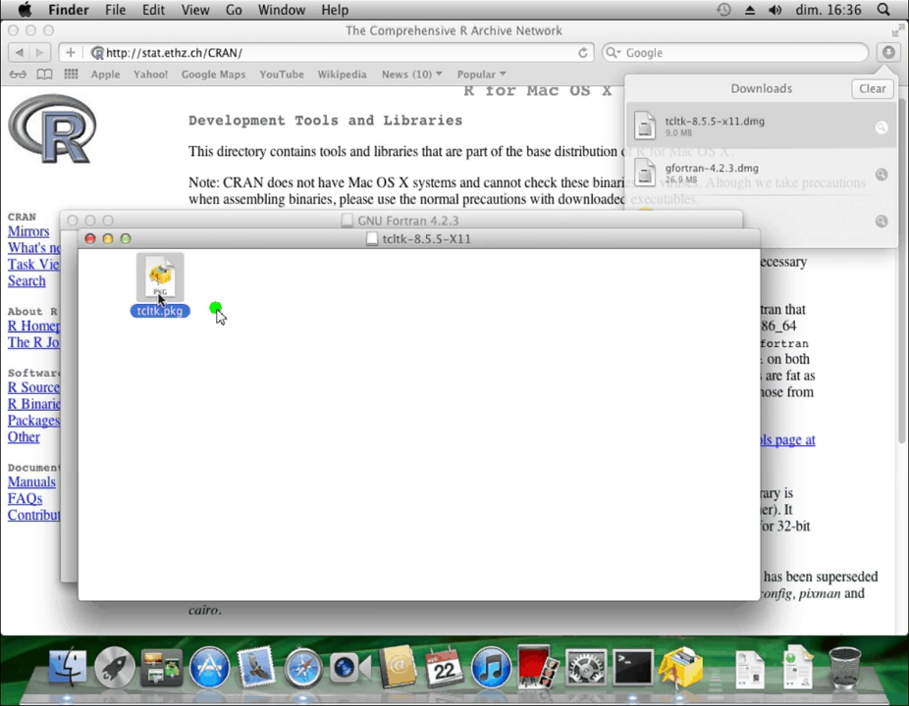
pyautogui.rightClick(177, 300)
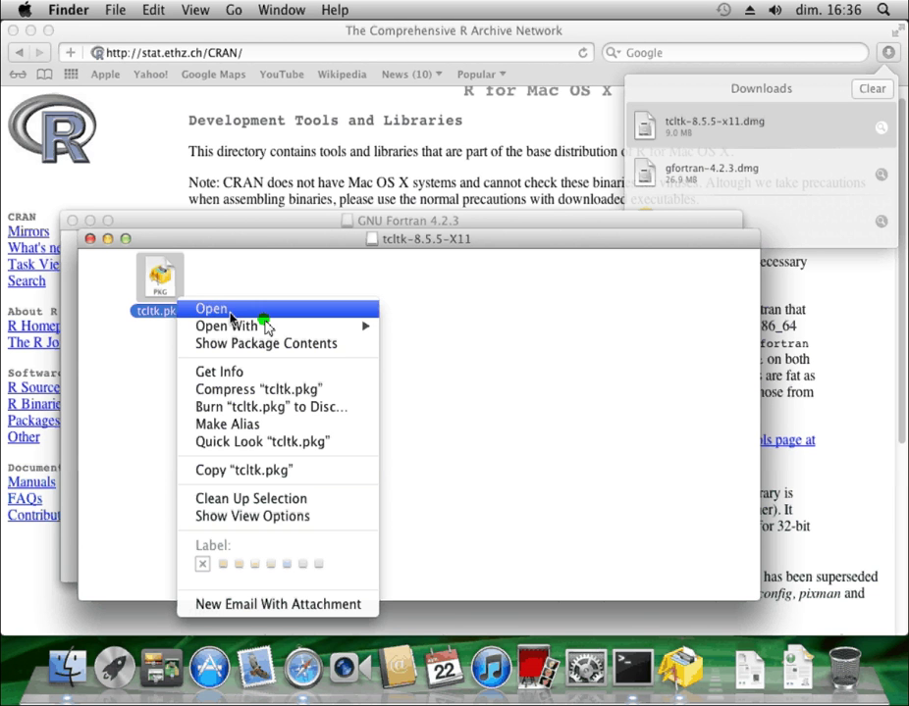
pyautogui.moveTo(325, 329)
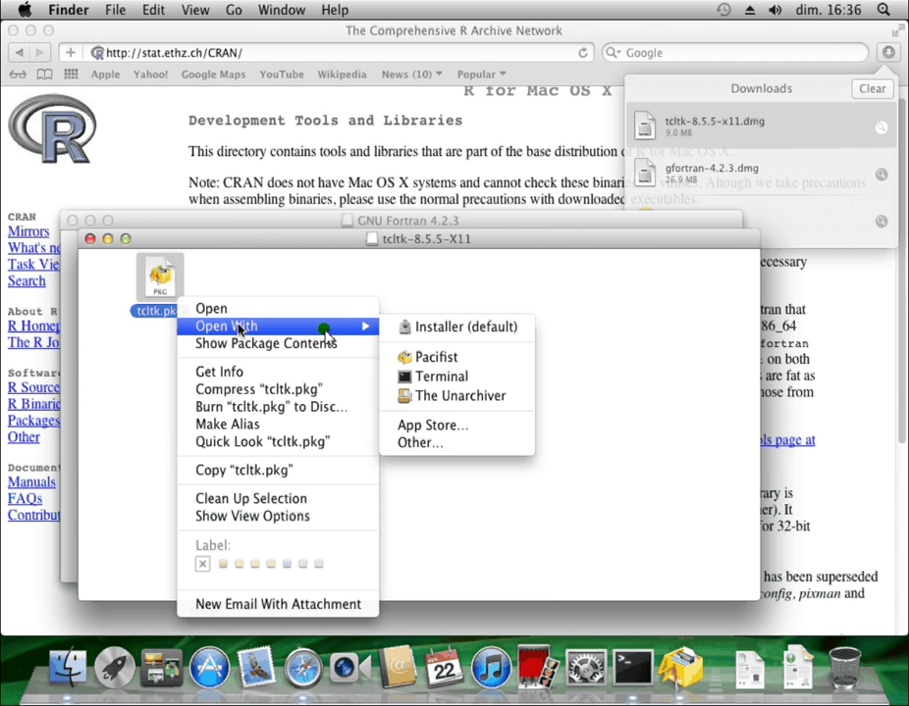
pyautogui.click(465, 332)
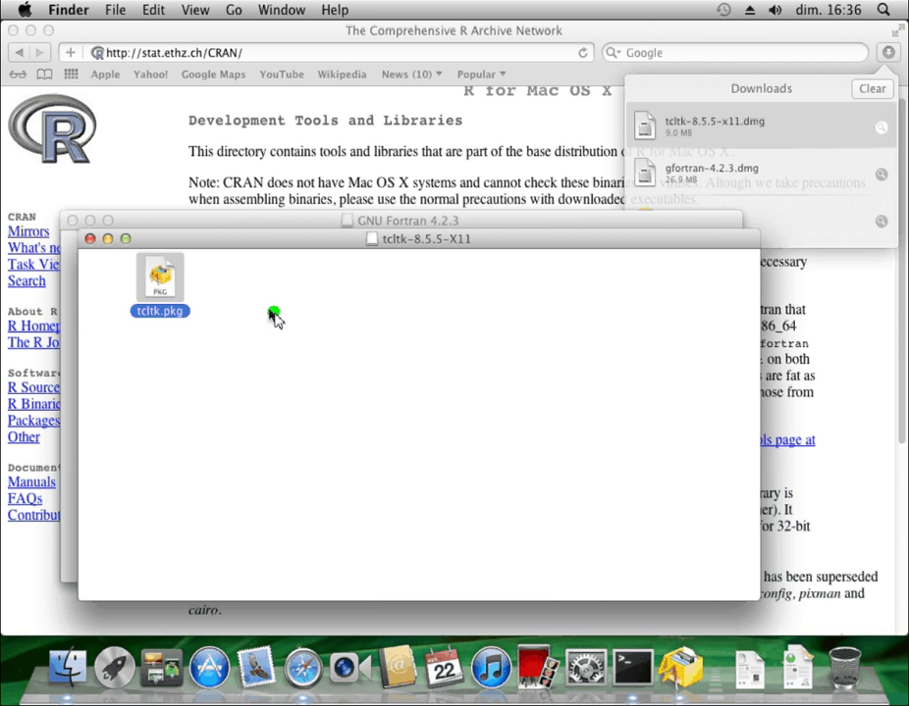
pyautogui.rightClick(177, 308)
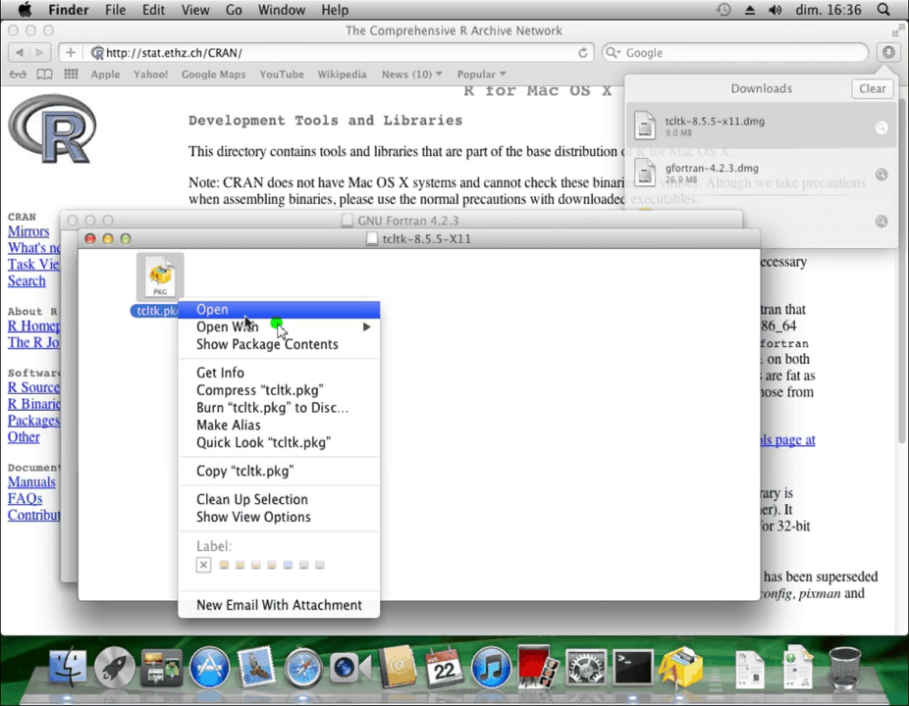
pyautogui.moveTo(281, 330); pyautogui.dragTo(405, 339)
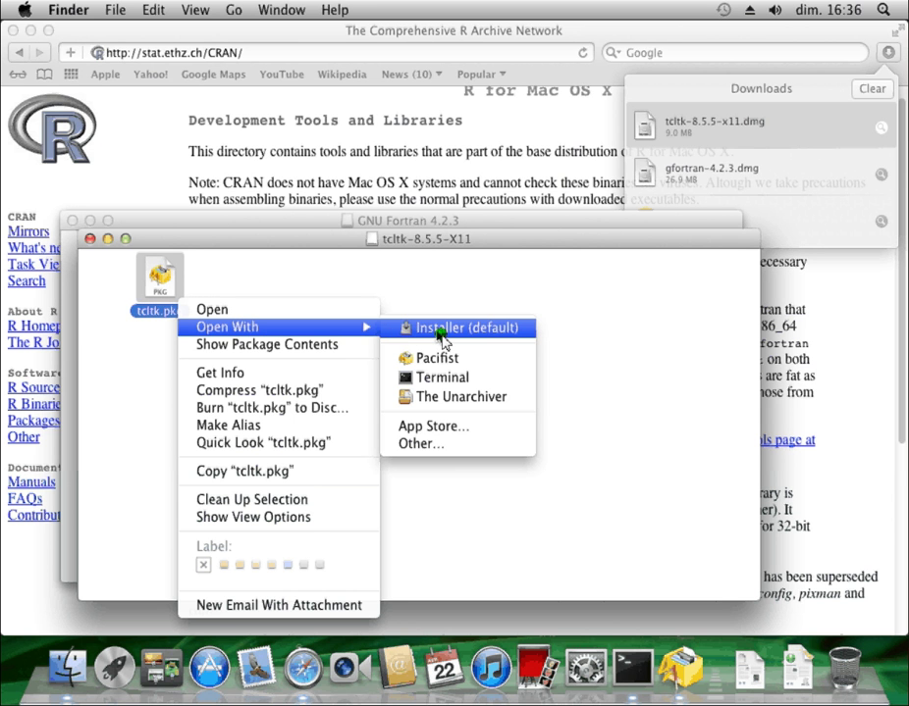
pyautogui.click(443, 337)
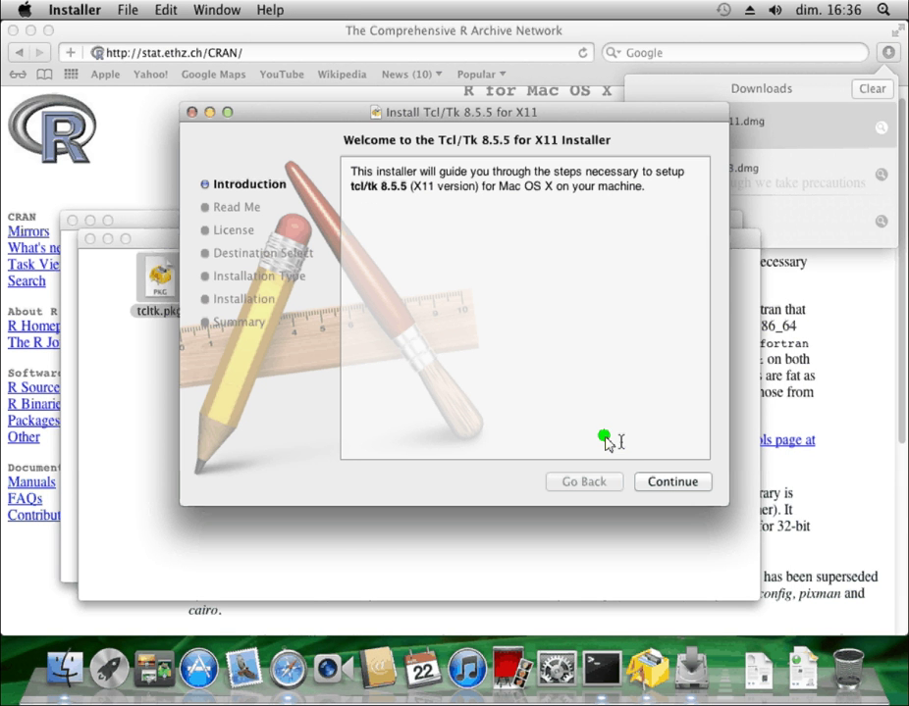
# Step through the Tcl/Tk 8.5.5 installer's introduction and Read Me, and agree to its license
pyautogui.click(657, 483)
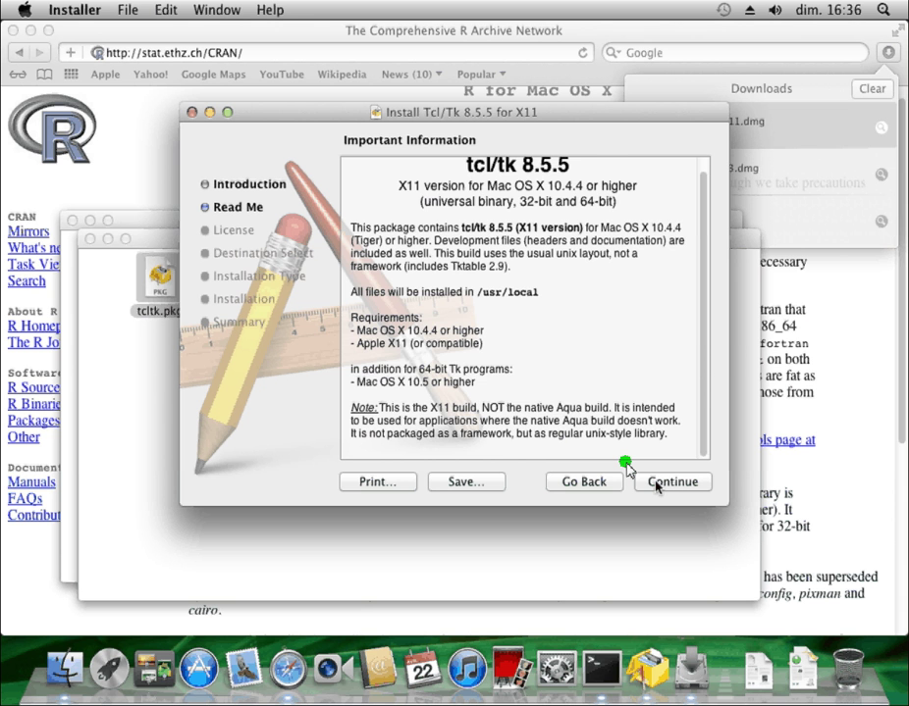
pyautogui.click(656, 483)
pyautogui.click(656, 483)
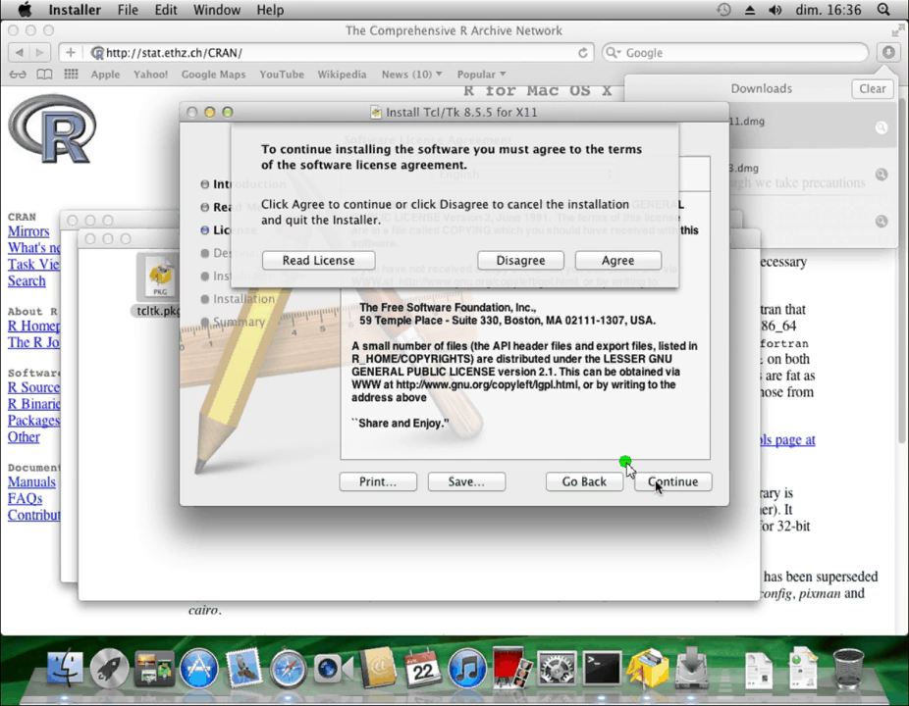
pyautogui.click(617, 260)
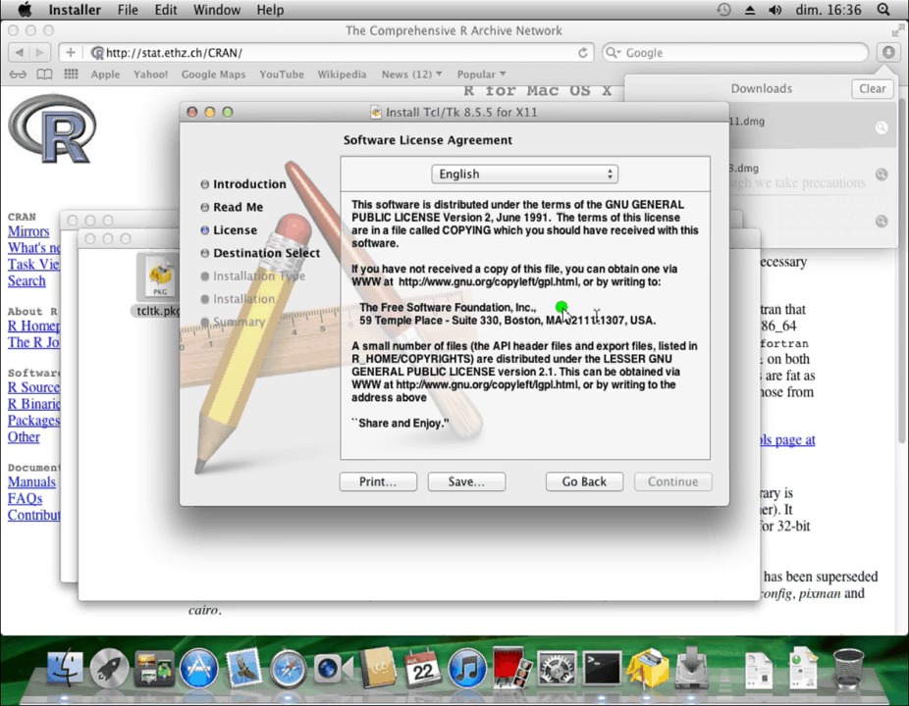
# Install Tcl/Tk 8.5.5 using the admin password, then close the finished installer
pyautogui.click(656, 487)
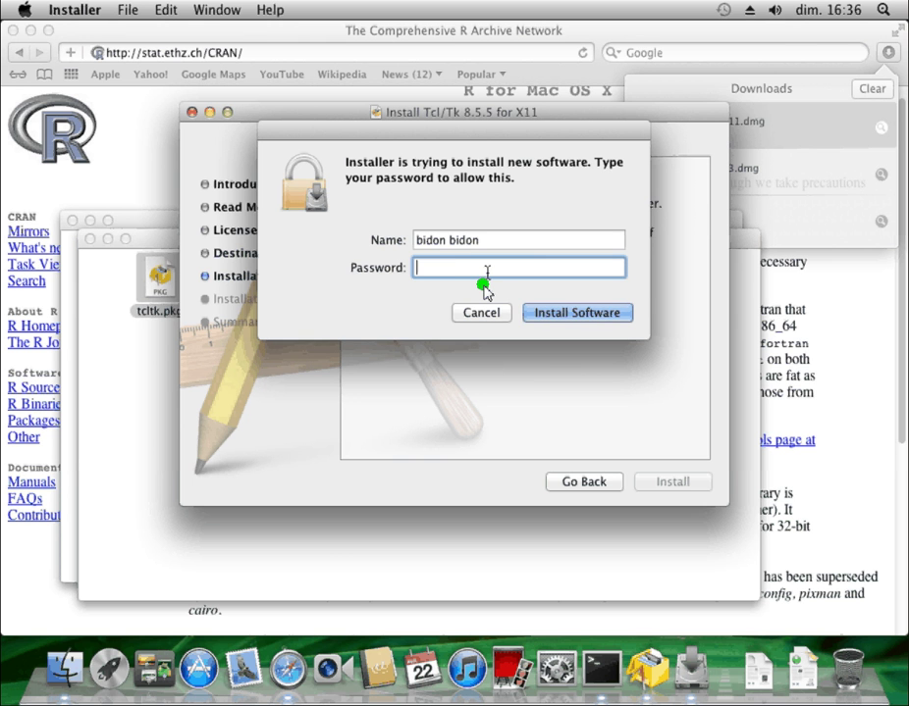
pyautogui.write('••••••')
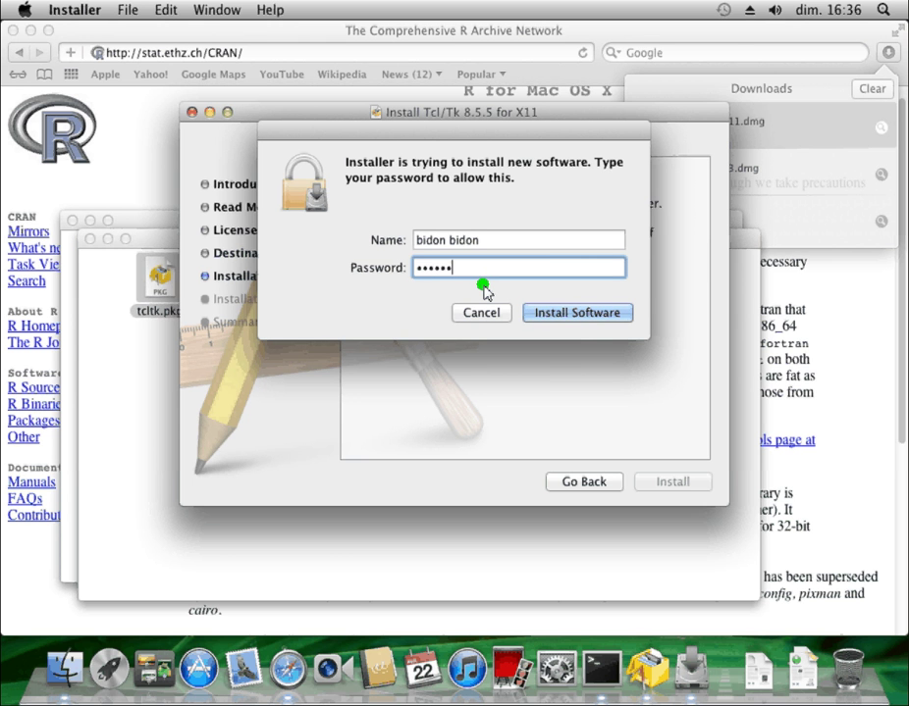
pyautogui.write('•')
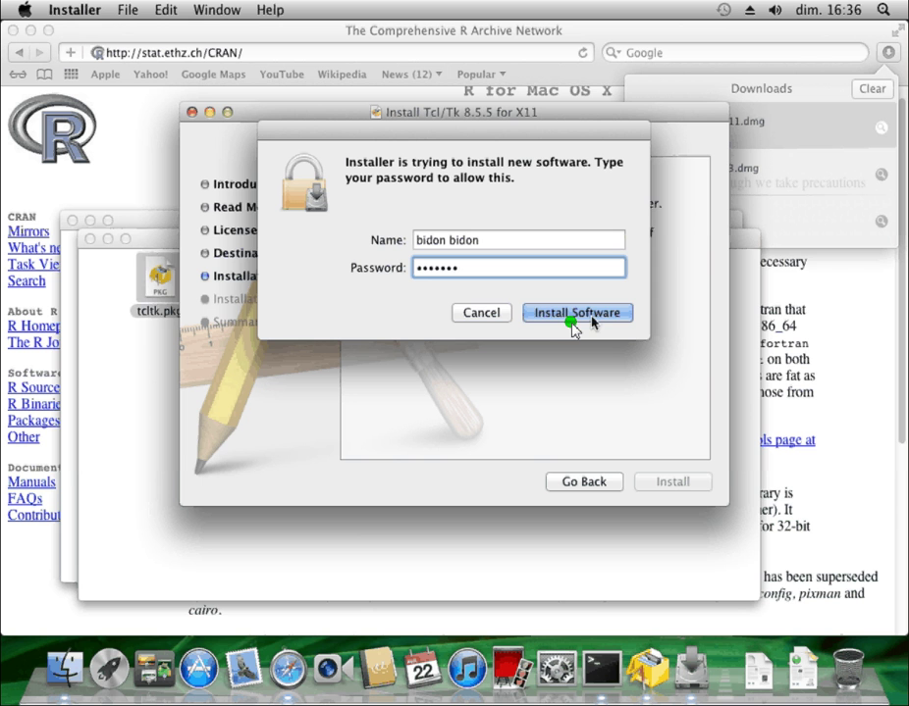
pyautogui.click(572, 320)
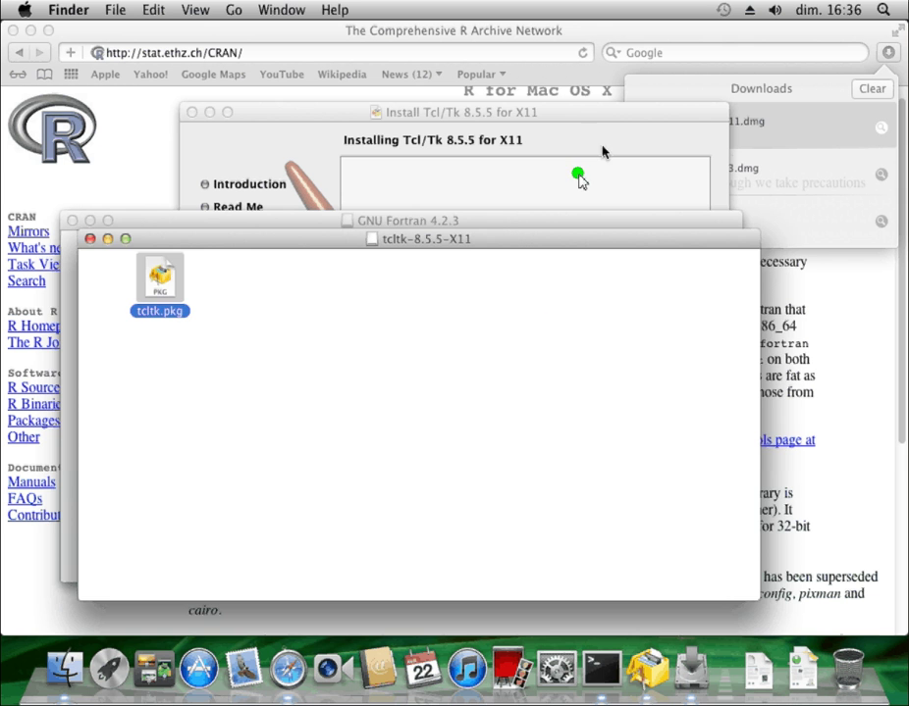
pyautogui.click(579, 180)
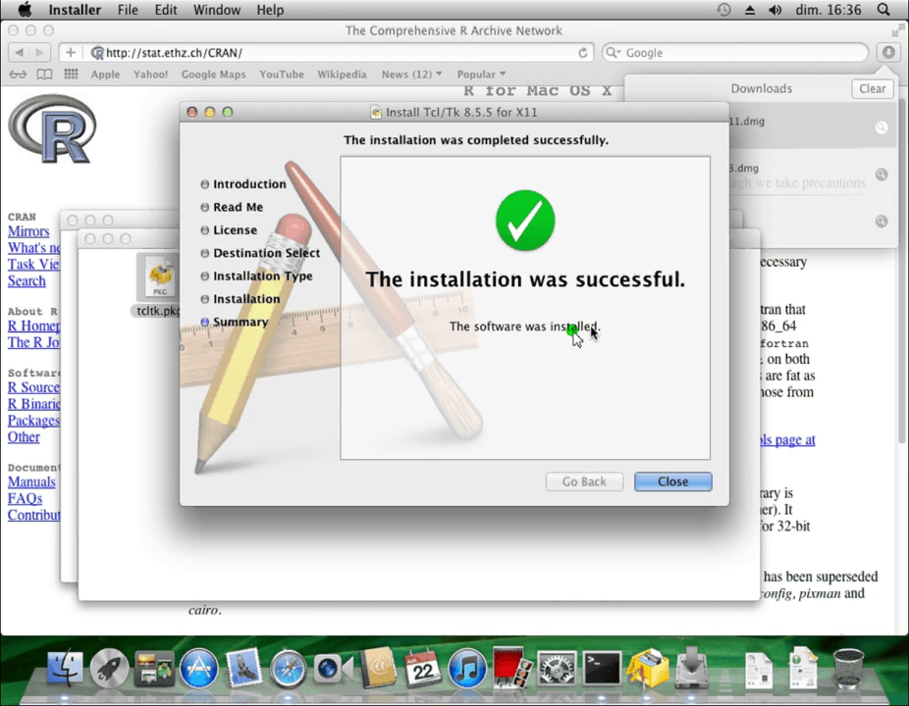
pyautogui.press('Return')
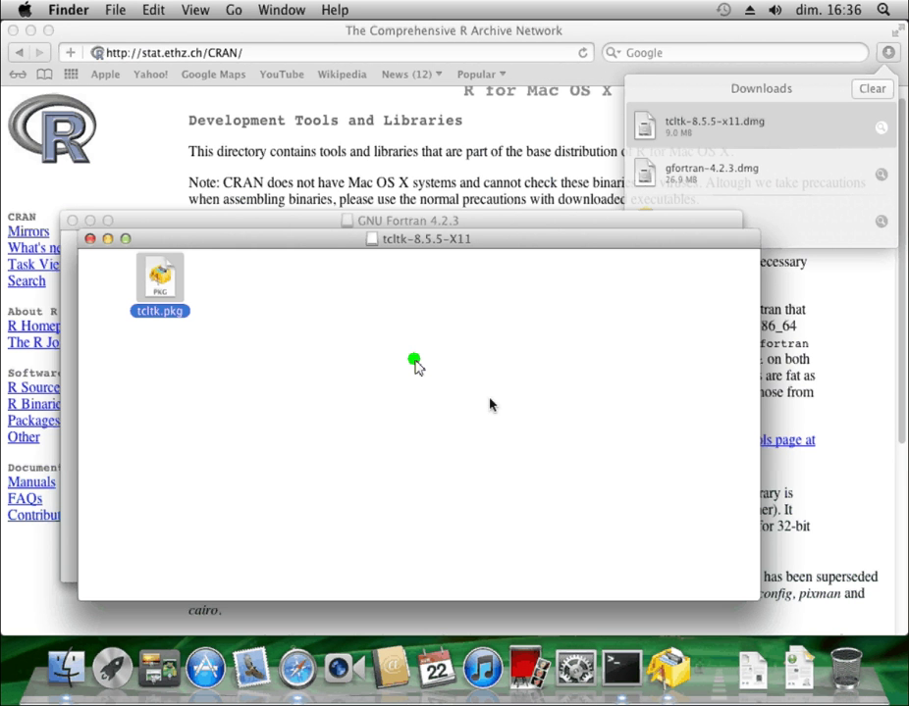
# Close the tcltk and GNU Fortran disk image windows and review Safari's downloads list
pyautogui.click(90, 239)
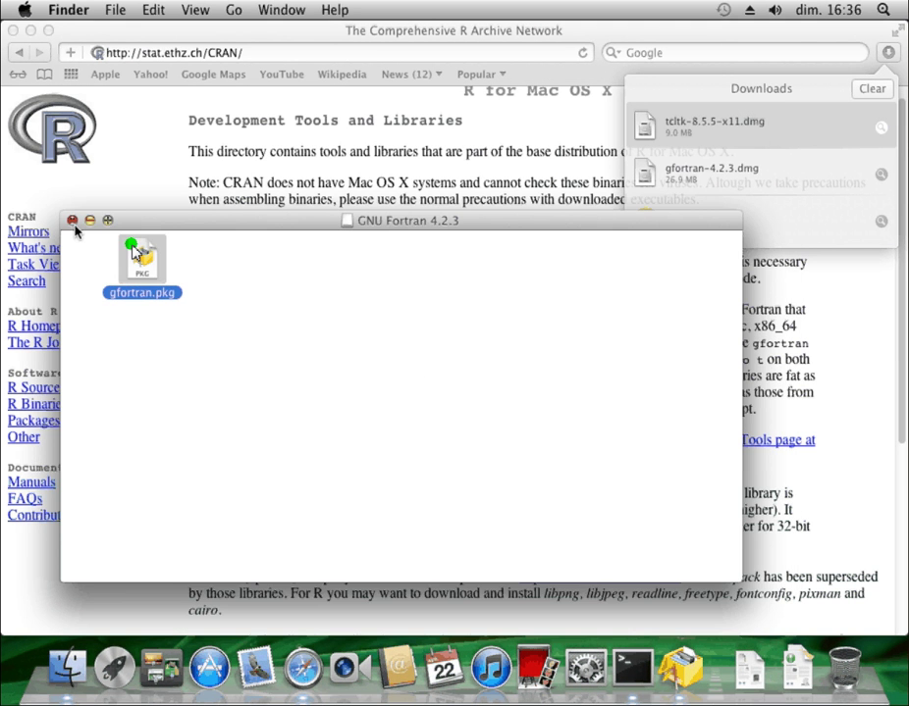
pyautogui.click(72, 222)
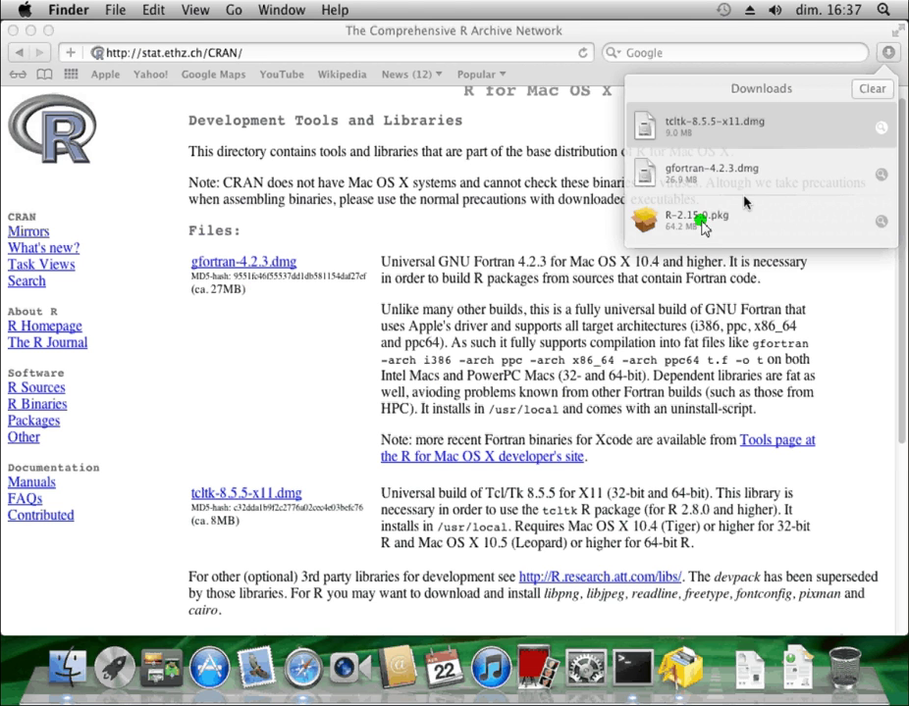
pyautogui.click(697, 217)
pyautogui.click(739, 184)
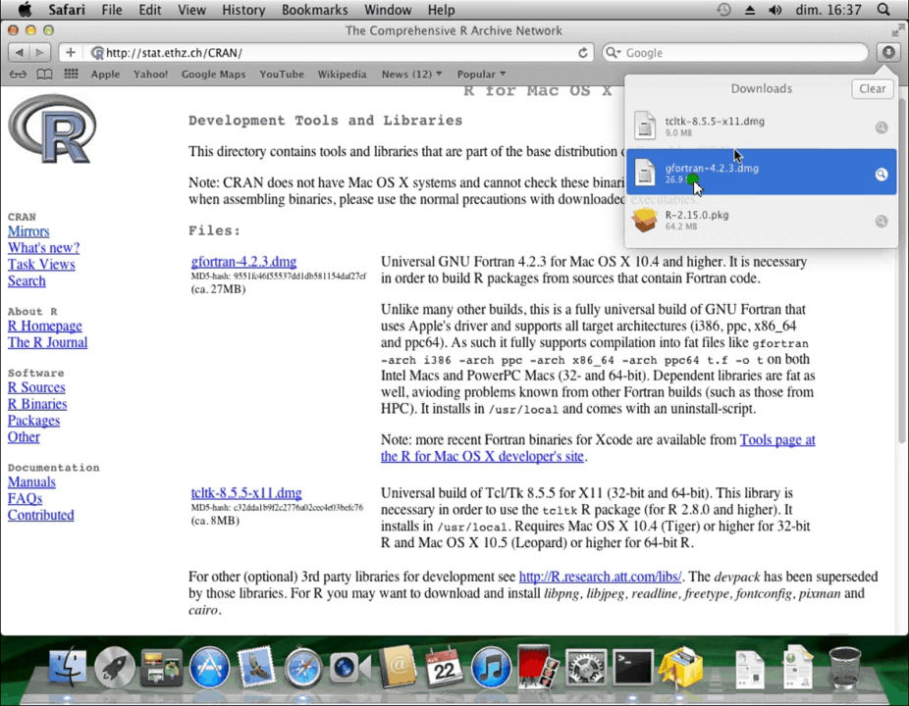
pyautogui.click(736, 142)
pyautogui.click(709, 224)
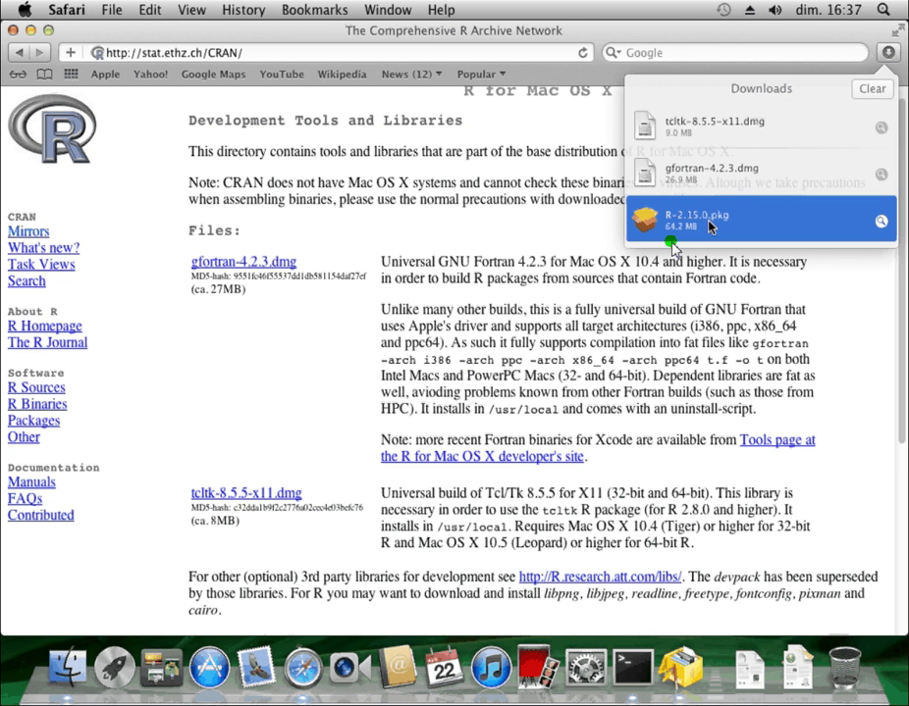
# Drag R-2.15.0.pkg and tcltk-8.5.5-x11.dmg out of the downloads list, returning to the CRAN page
pyautogui.moveTo(709, 224); pyautogui.dragTo(679, 215)
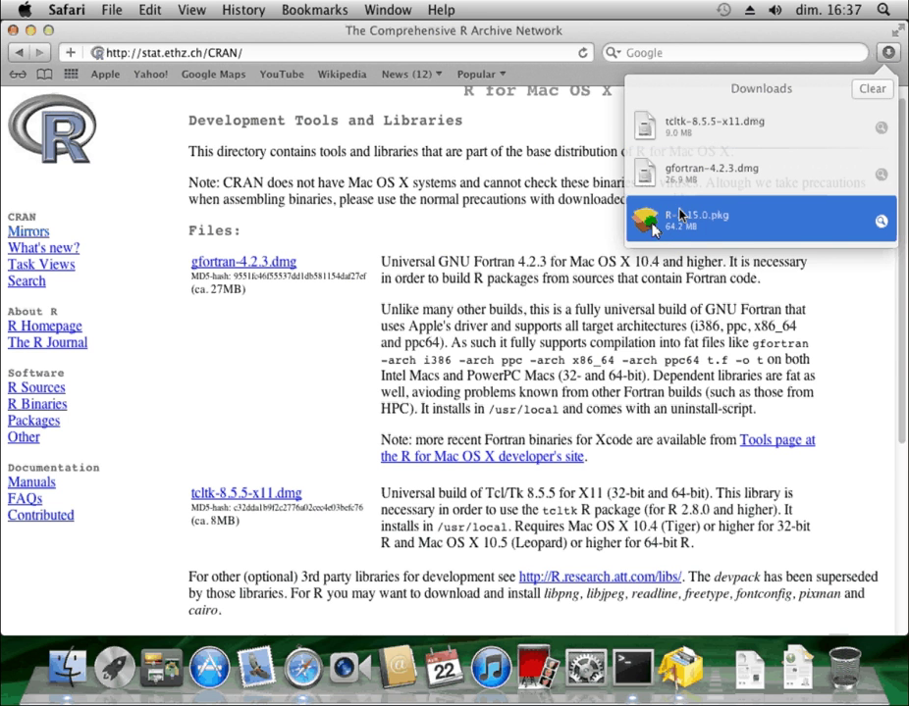
pyautogui.moveTo(687, 133); pyautogui.dragTo(675, 172)
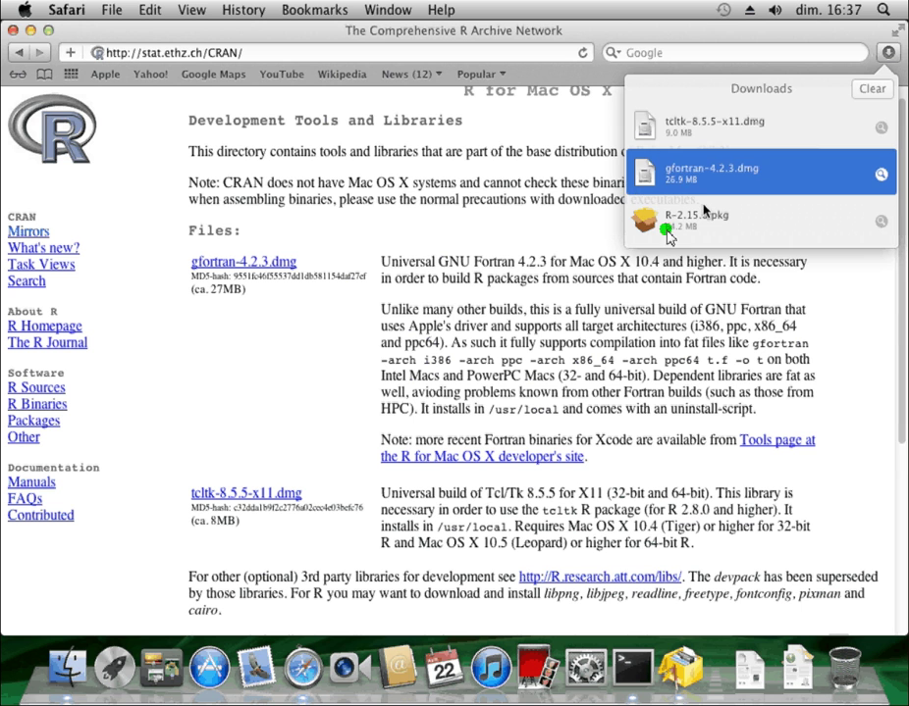
pyautogui.press('Up')
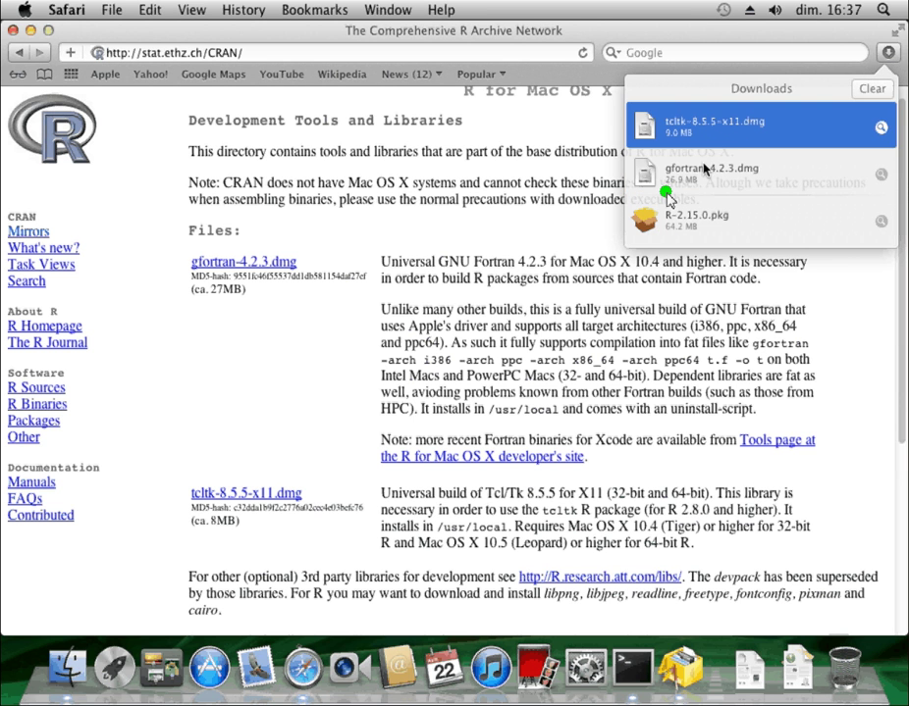
pyautogui.click(703, 174)
pyautogui.press('Up')
pyautogui.click(118, 52)
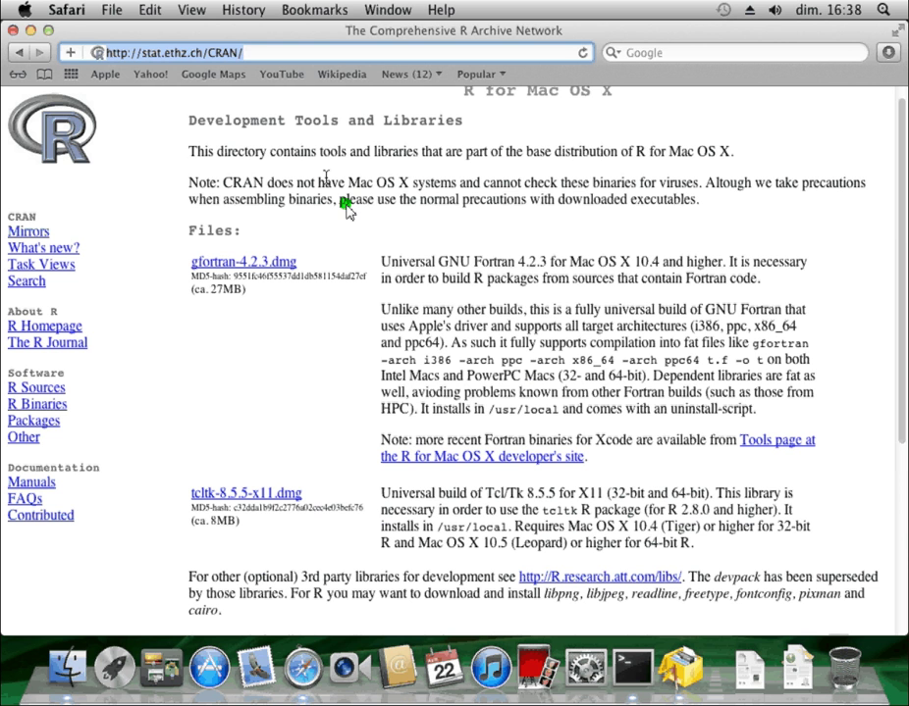
# Load Google from the address bar and search for 'rstudio'
pyautogui.click(333, 75)
pyautogui.click(335, 58)
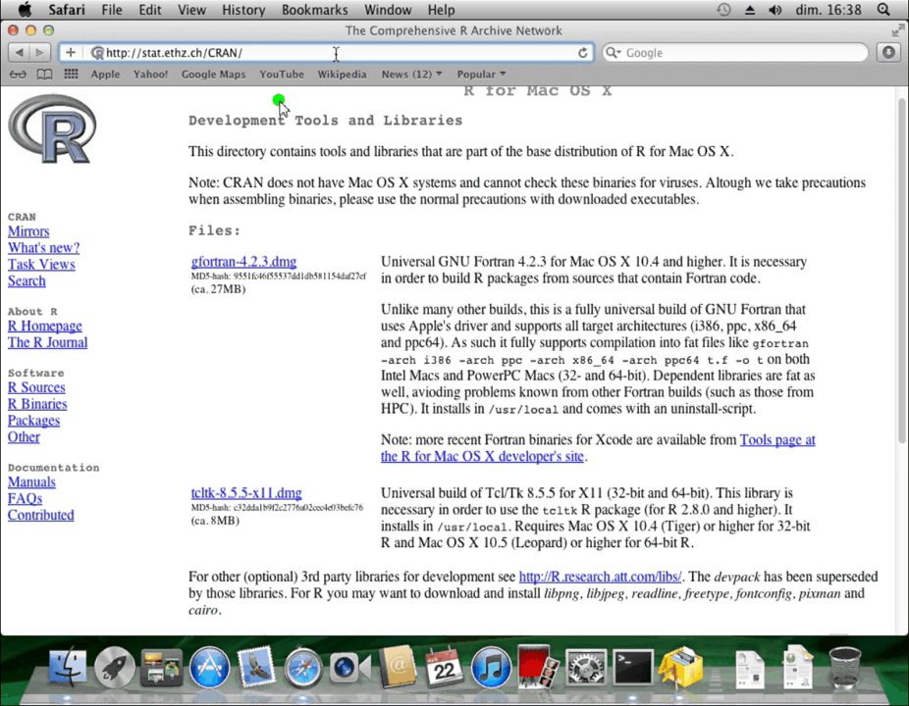
pyautogui.press('super+l')
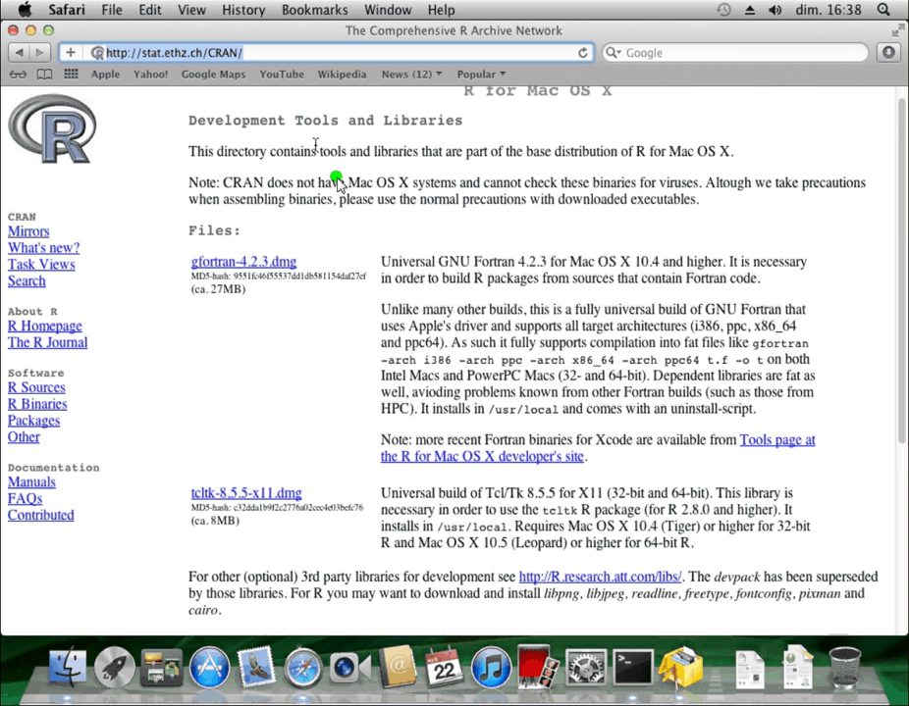
pyautogui.write('google.com/')
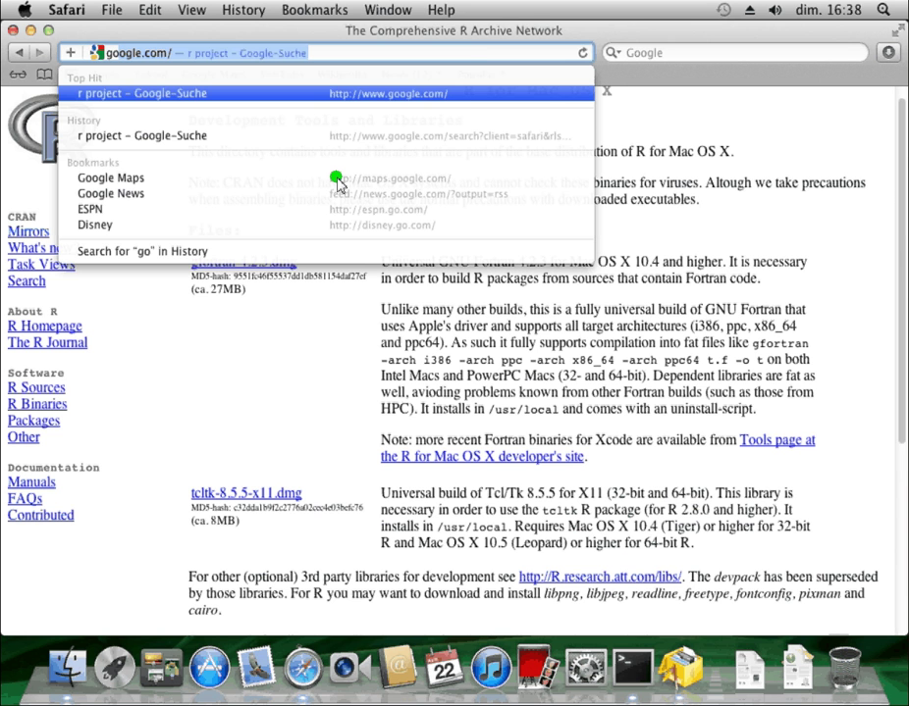
pyautogui.press('Return')
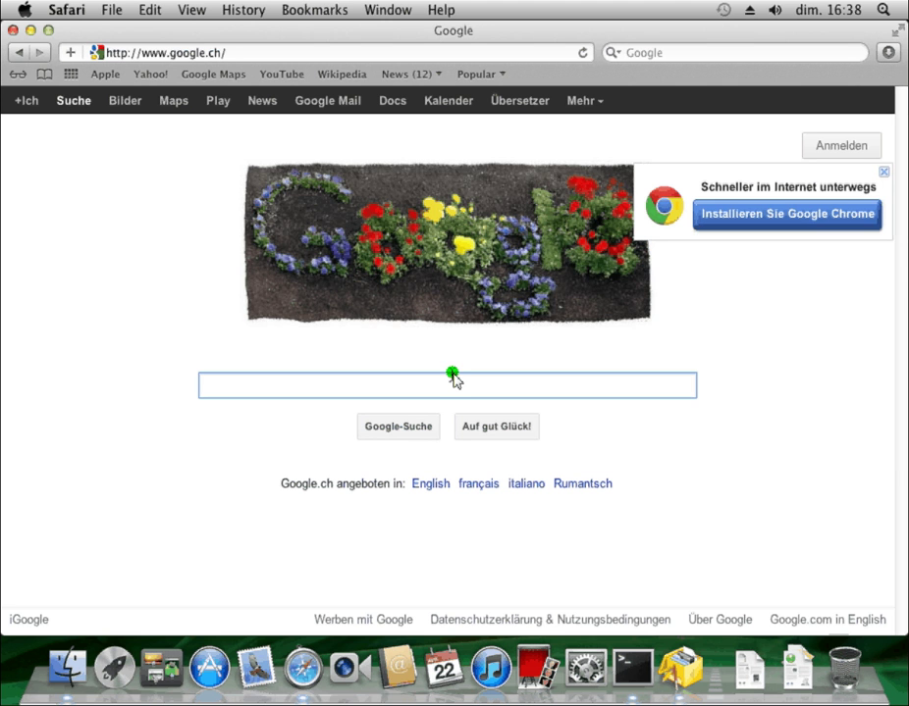
pyautogui.write('r')
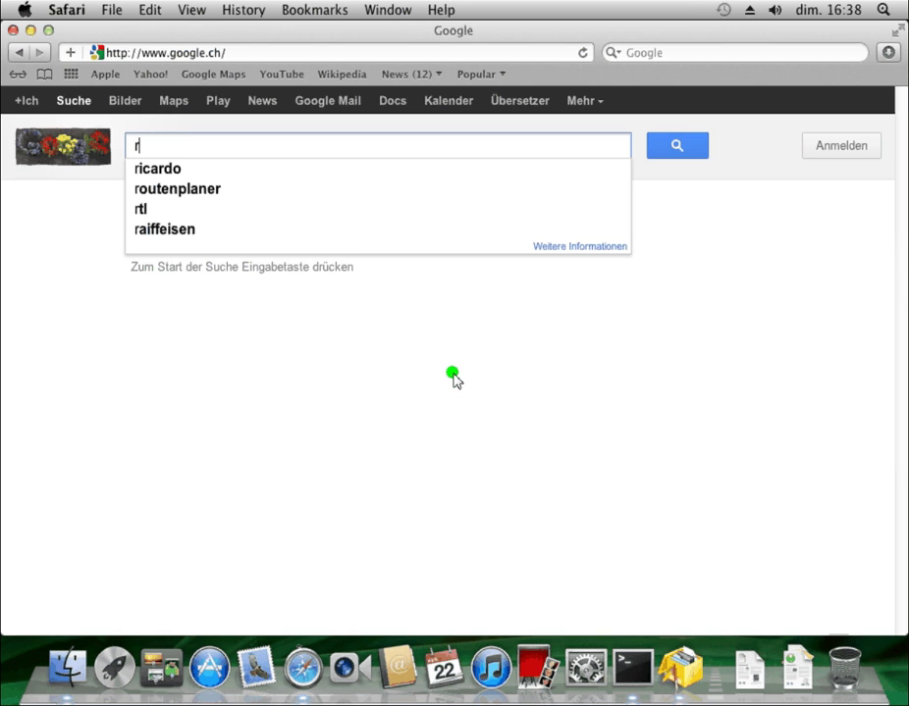
pyautogui.write('stu')
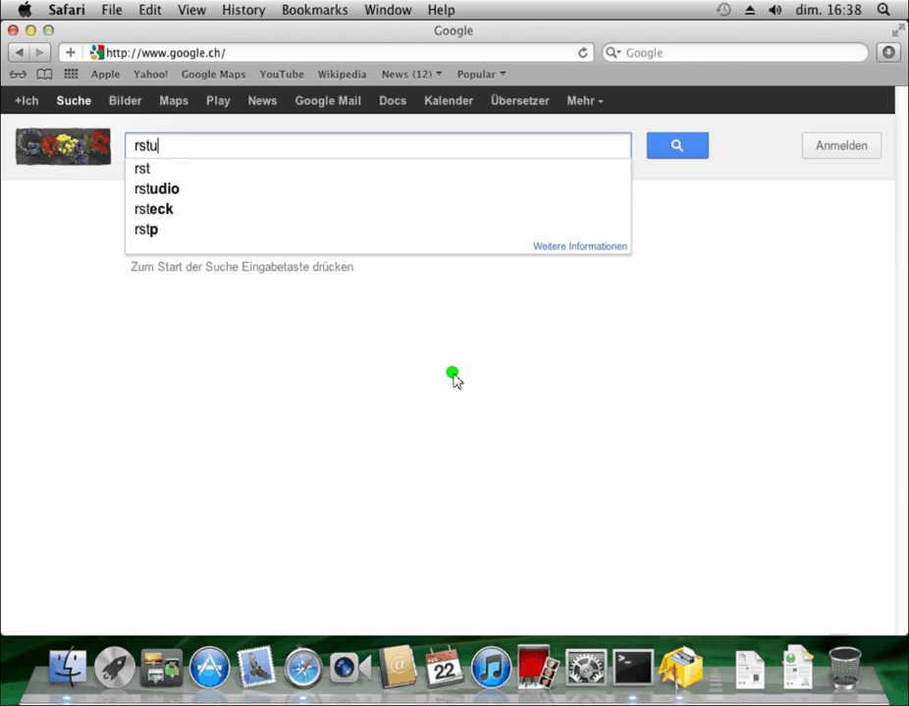
pyautogui.write('dio')
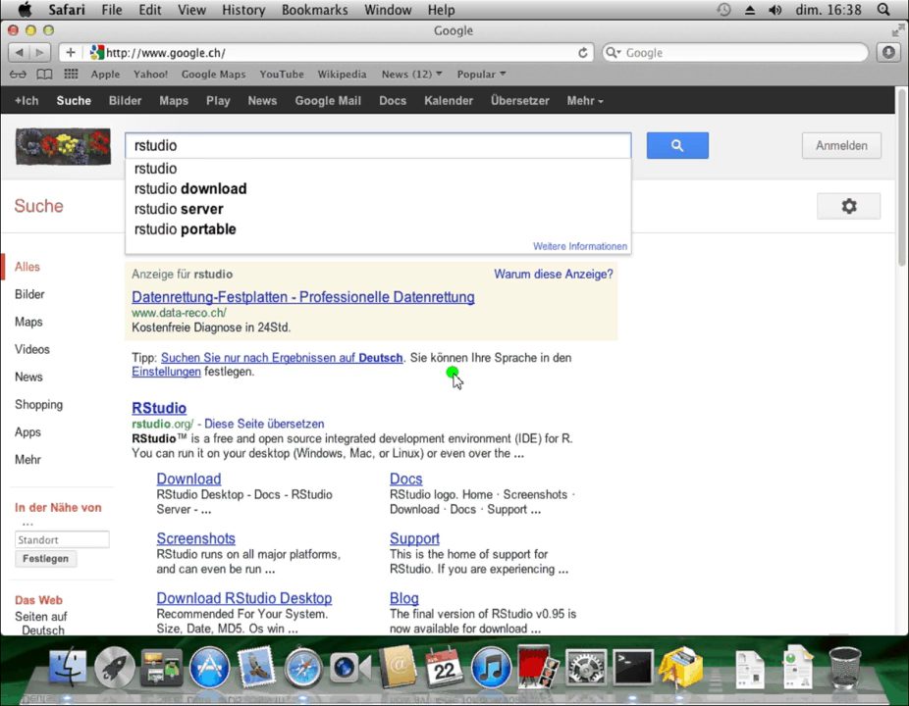
pyautogui.press('Return')
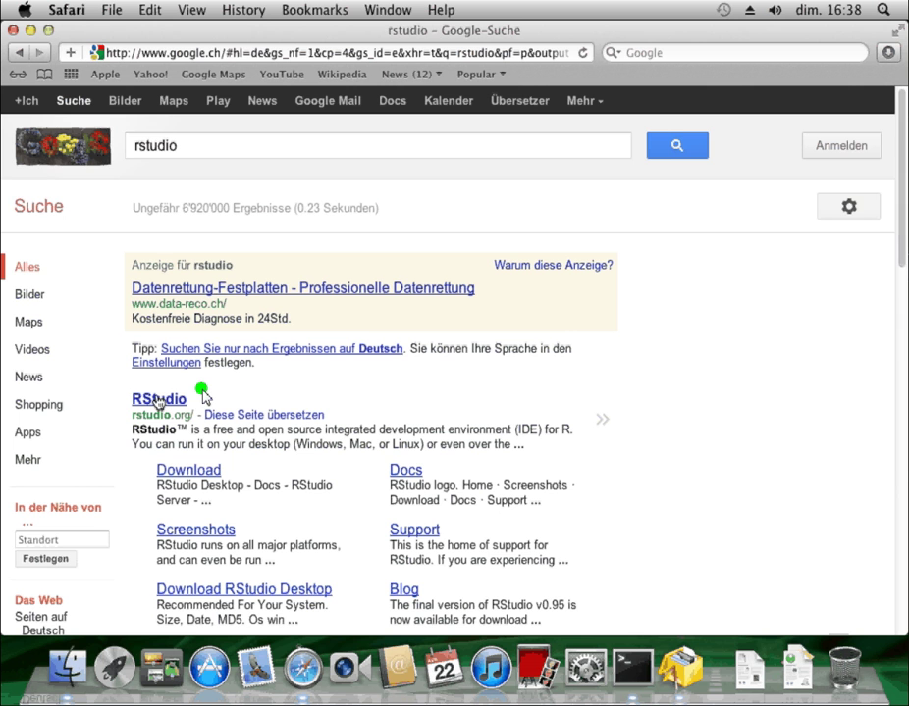
# Open the rstudio.org result and scroll through the Welcome to RStudio home page
pyautogui.click(157, 400)
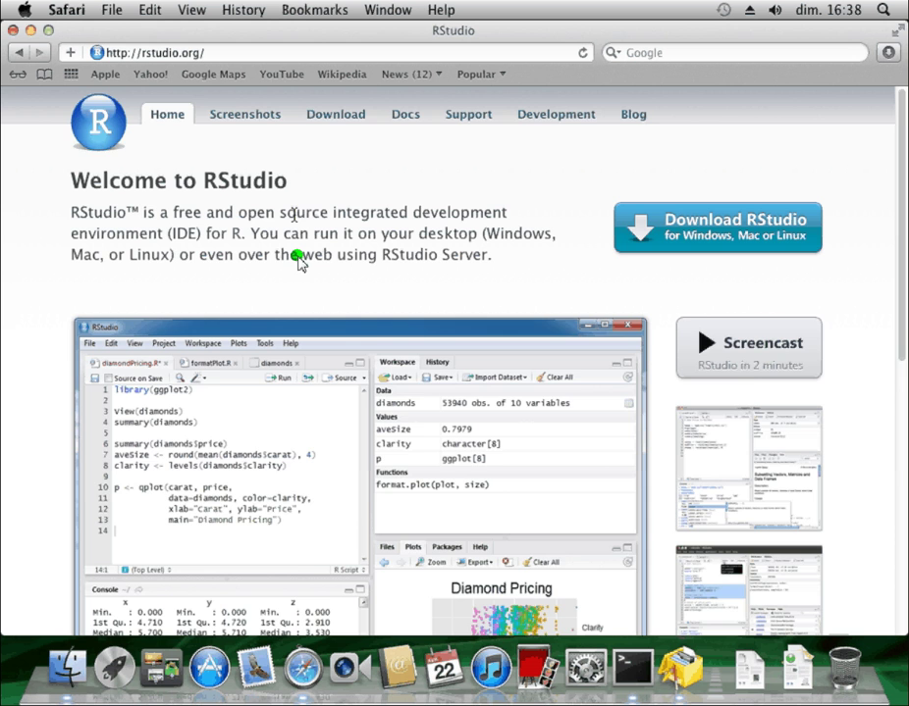
pyautogui.scroll(-2, 291, 361)
pyautogui.scroll(-4, 284, 398)
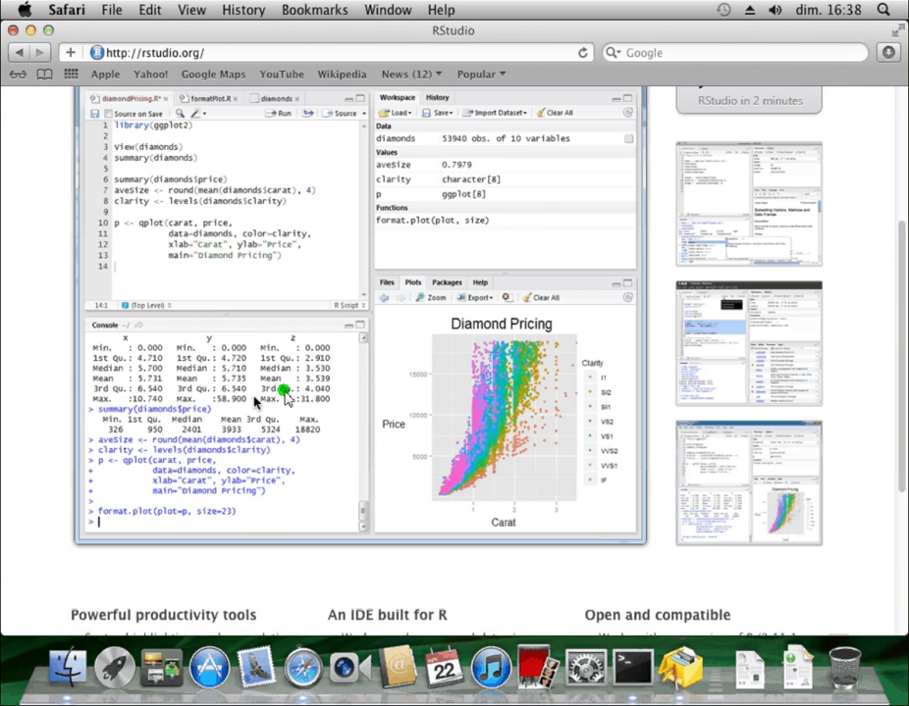
pyautogui.scroll(2, 270, 401)
pyautogui.scroll(4, 257, 406)
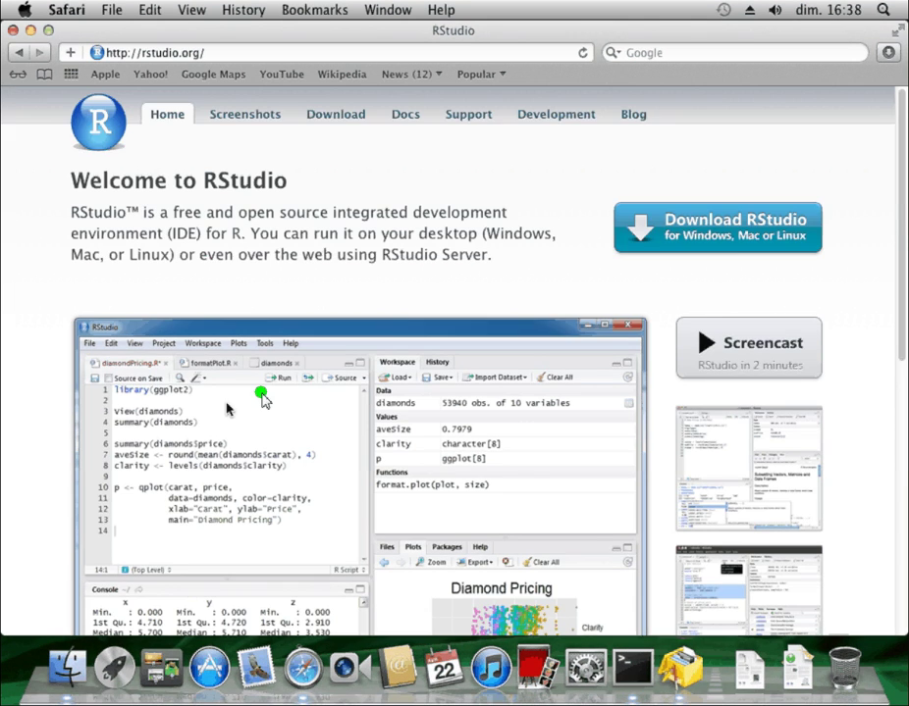
pyautogui.scroll(-2, 263, 397)
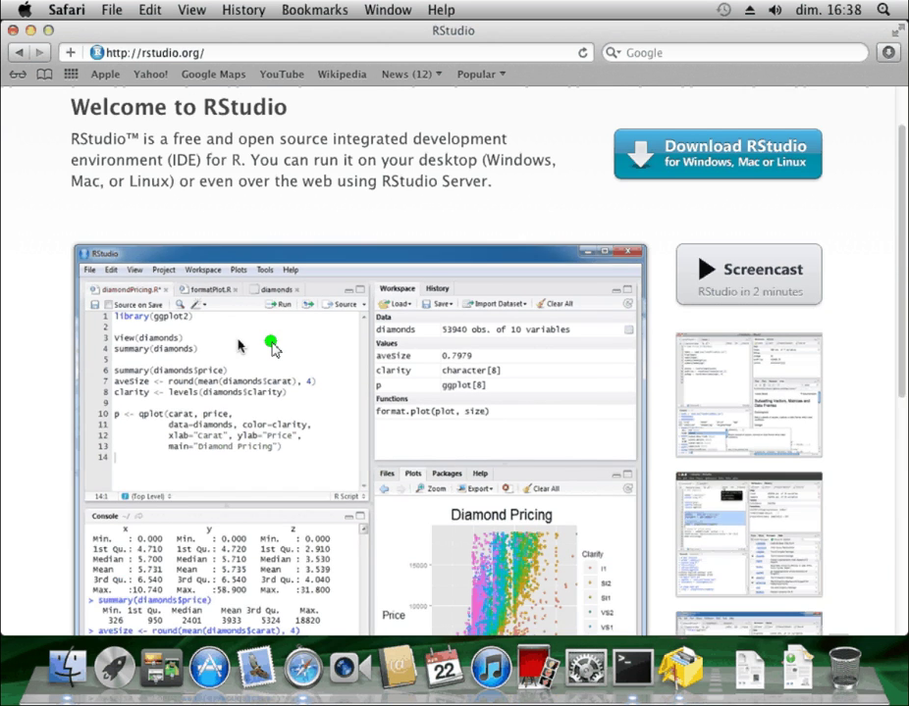
pyautogui.scroll(-1, 239, 343)
pyautogui.scroll(-7, 570, 422)
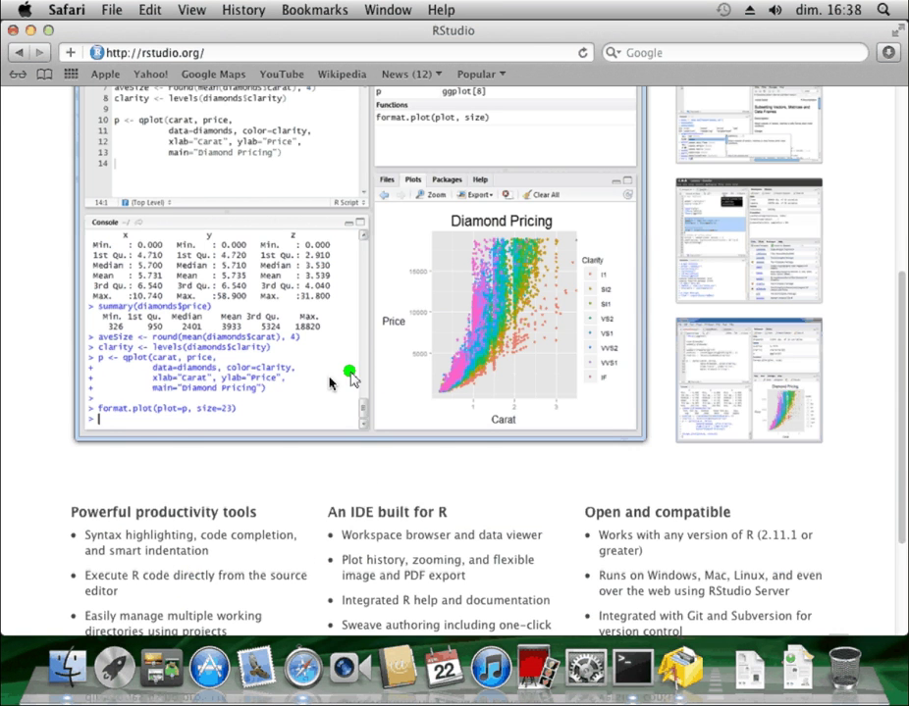
pyautogui.scroll(10, 350, 379)
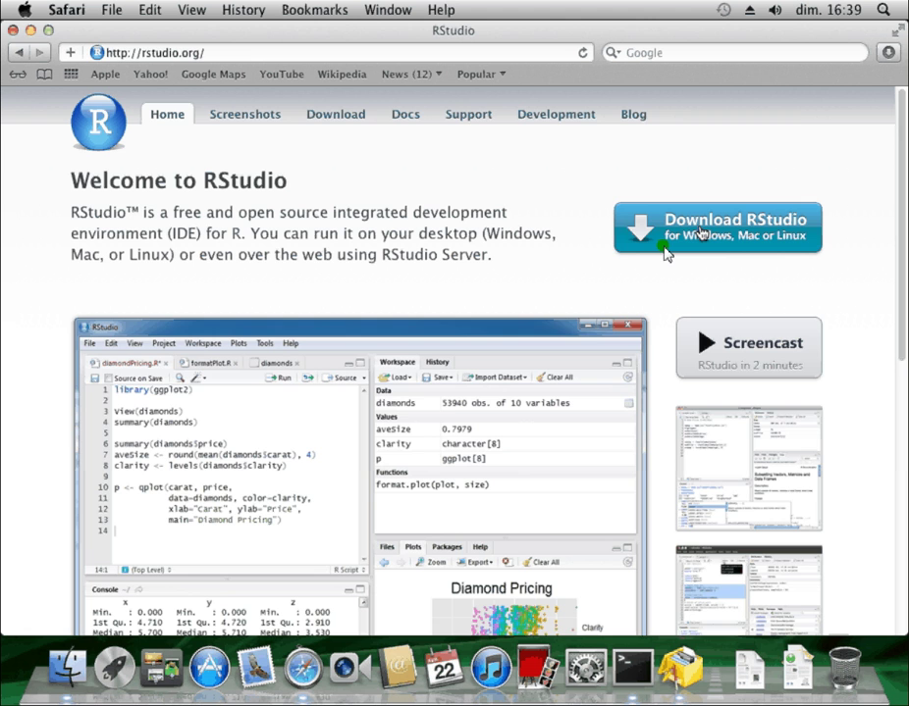
# Go to Download RStudio Desktop and highlight the 45.5 MB RStudio 0.95.265 Mac OS X 10.6+ build
pyautogui.click(663, 246)
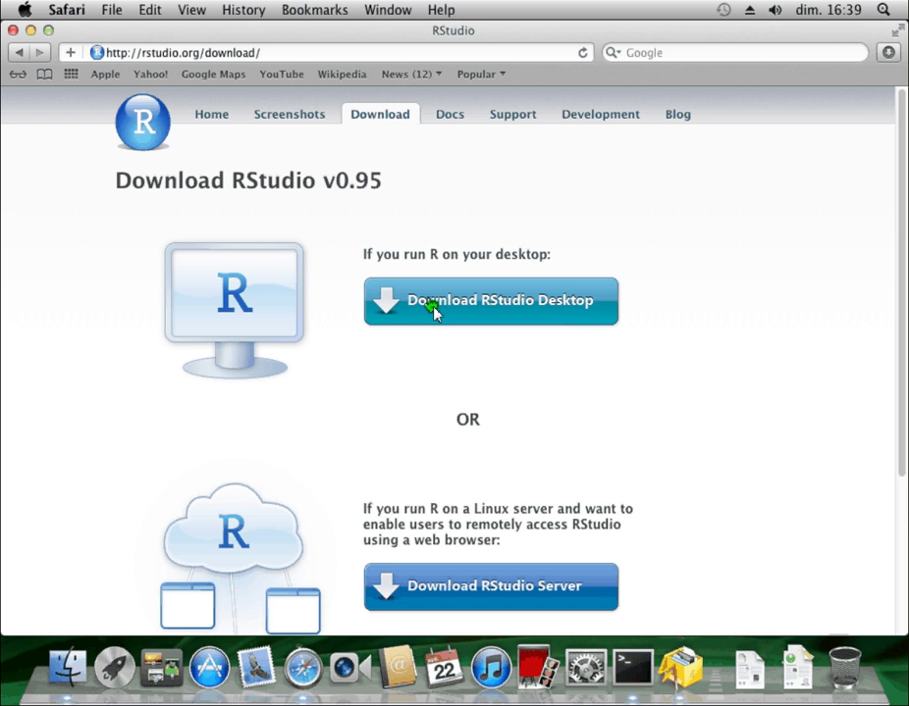
pyautogui.click(568, 324)
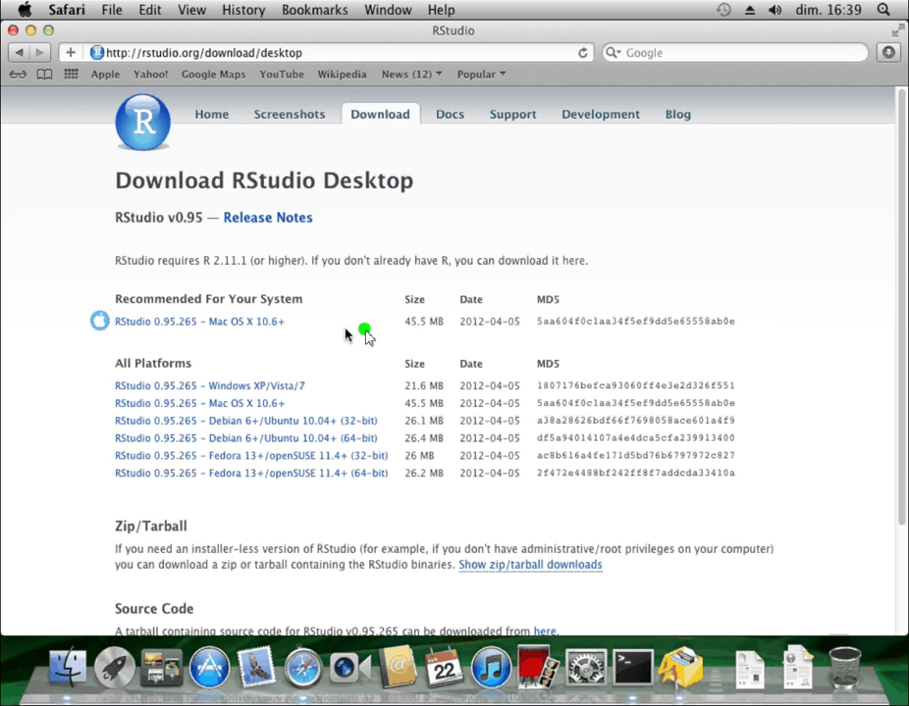
pyautogui.moveTo(365, 334); pyautogui.dragTo(458, 325)
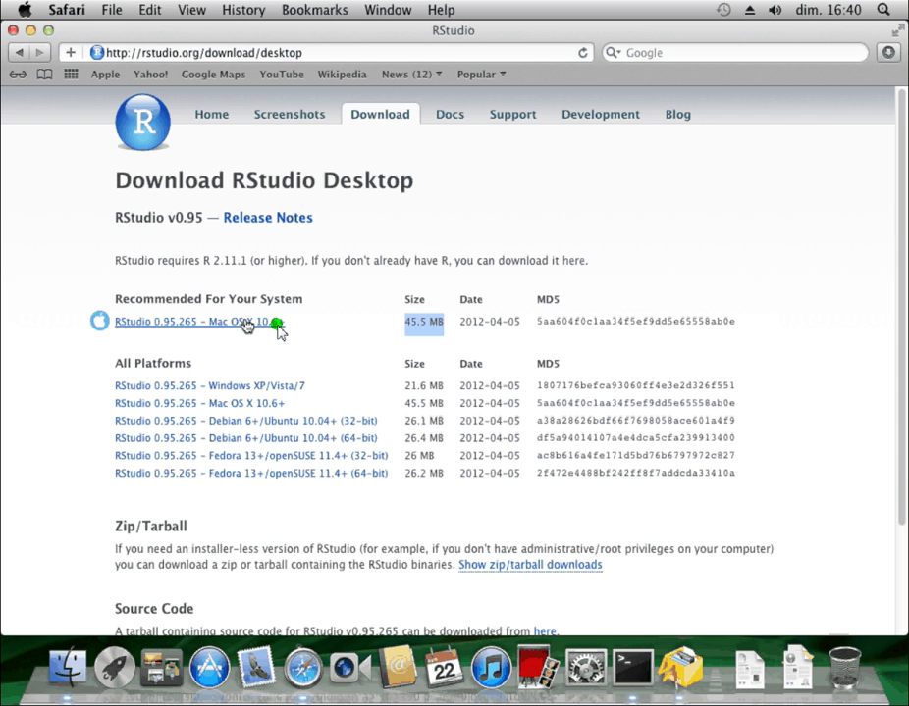
# Open RStudio-0.95.265.dmg from Safari's downloads list to mount the disk image
pyautogui.click(888, 55)
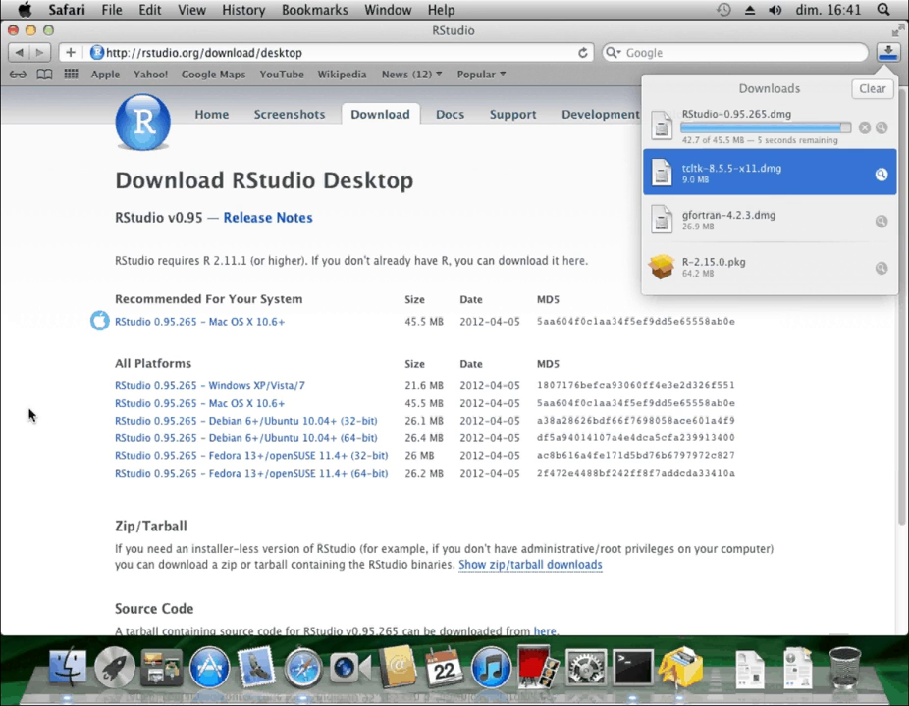
pyautogui.click(128, 261)
pyautogui.click(756, 126)
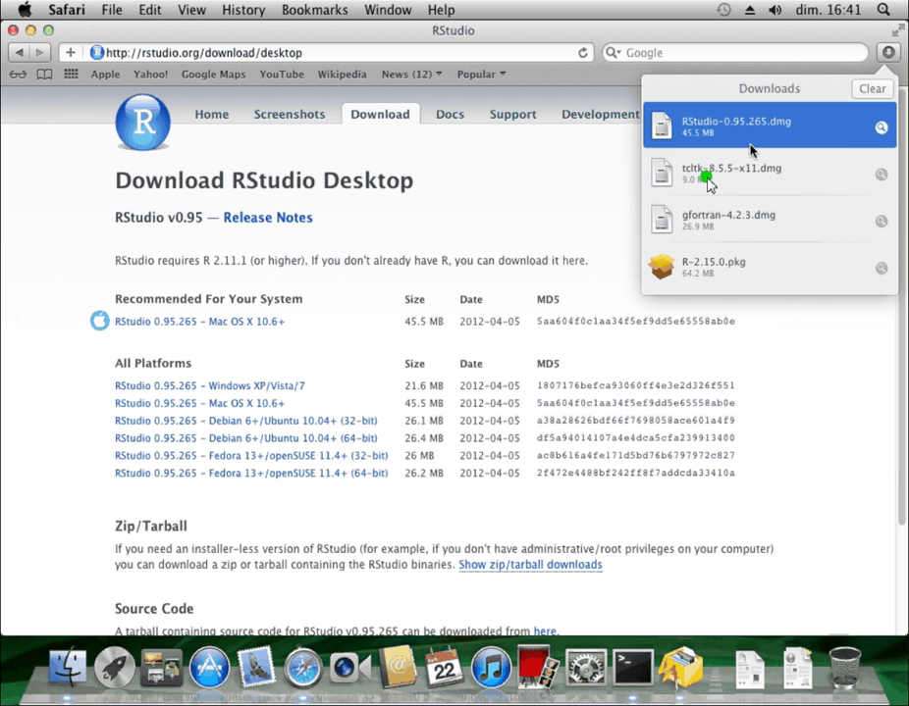
pyautogui.rightClick(750, 135)
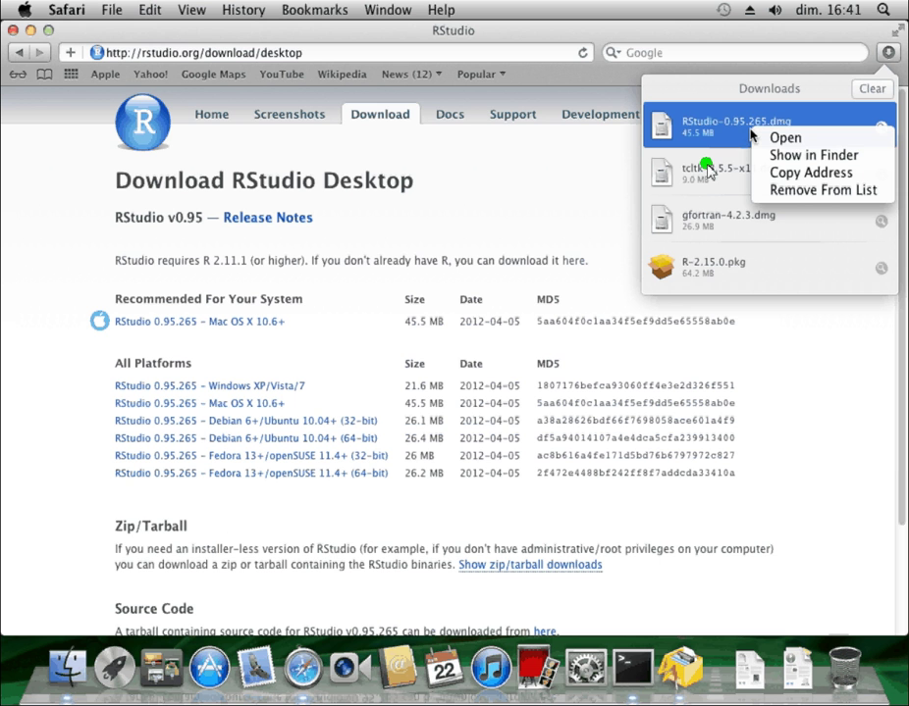
pyautogui.rightClick(727, 137)
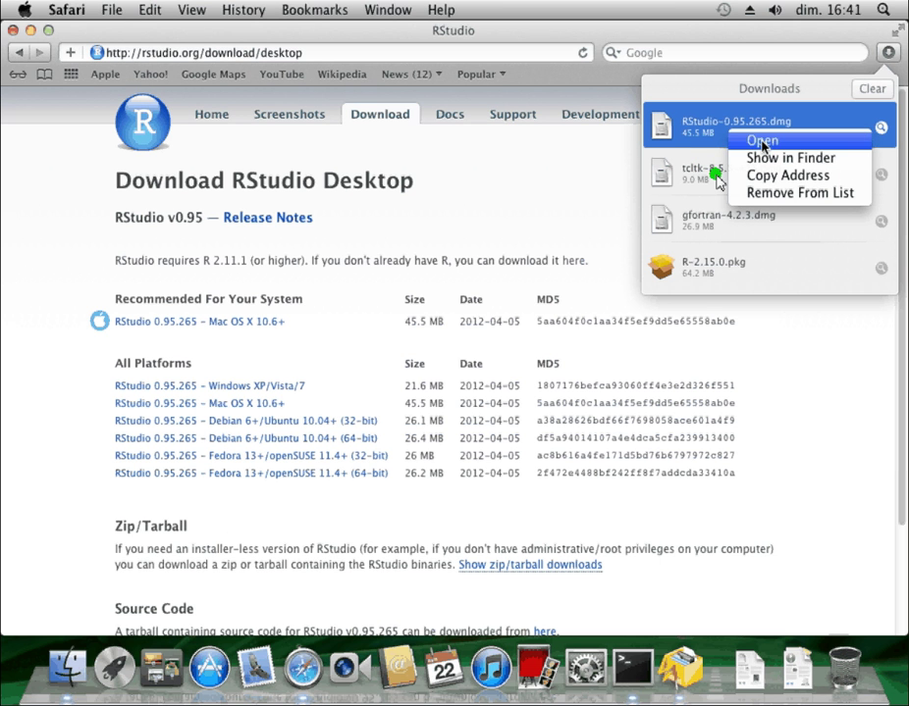
pyautogui.click(761, 142)
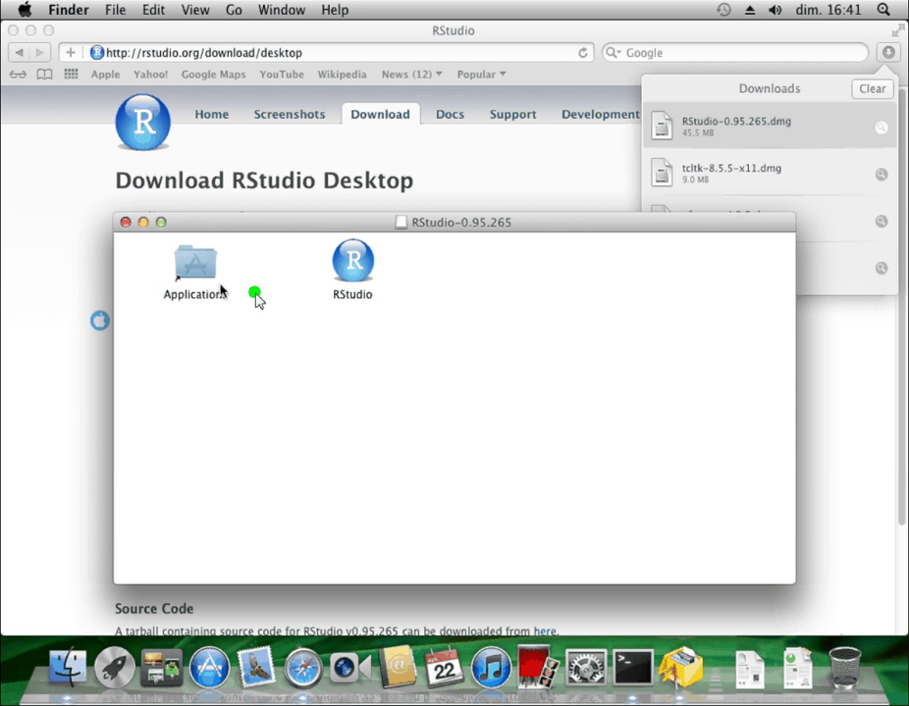
# Open the RStudio application from the disk image and confirm the Internet-download warning
pyautogui.click(369, 241)
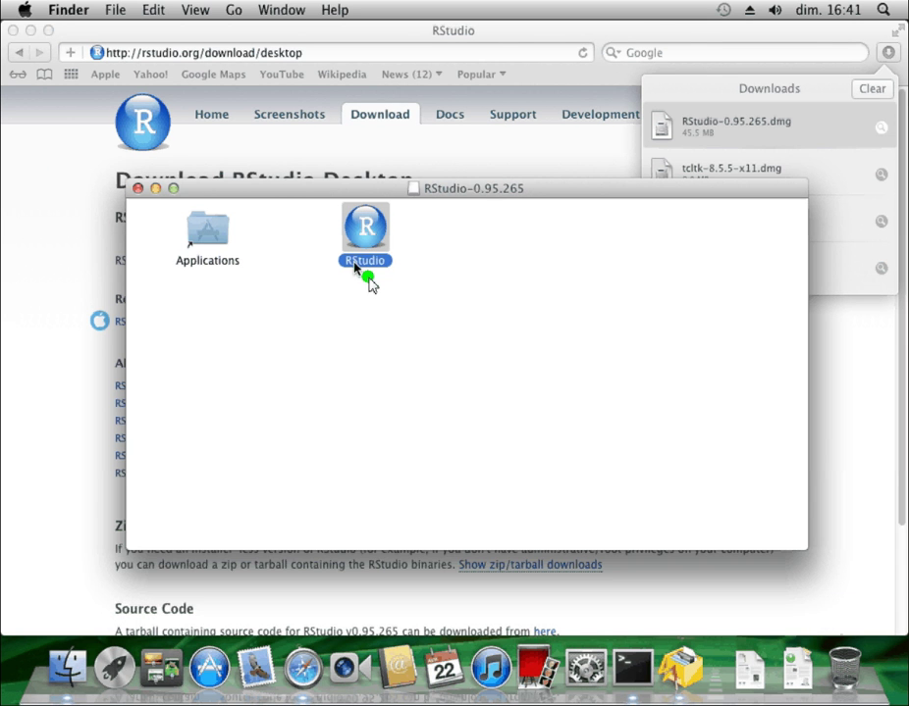
pyautogui.rightClick(367, 265)
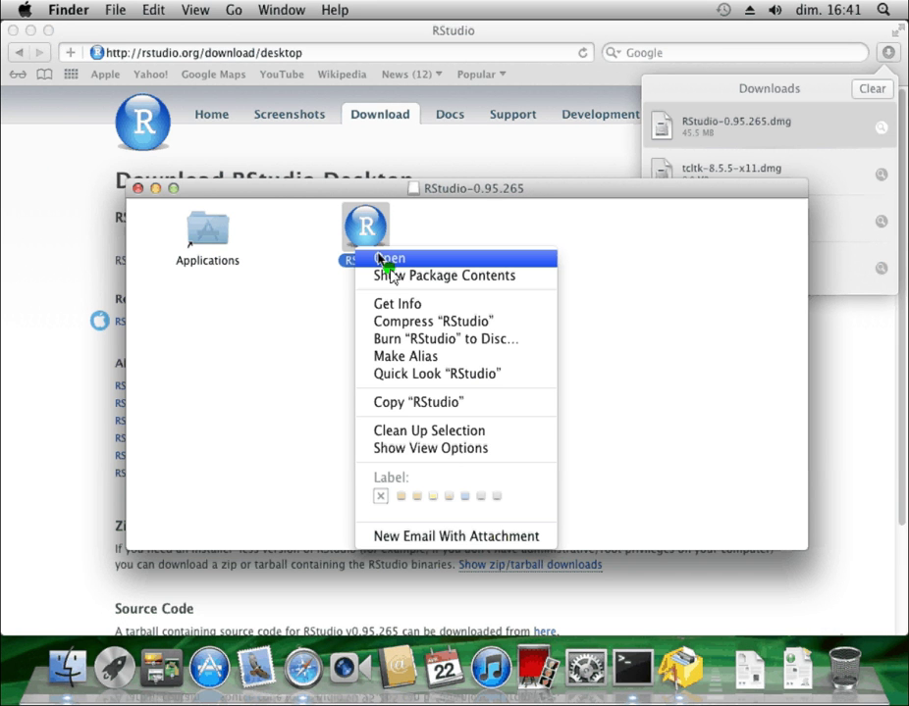
pyautogui.click(379, 257)
pyautogui.rightClick(393, 239)
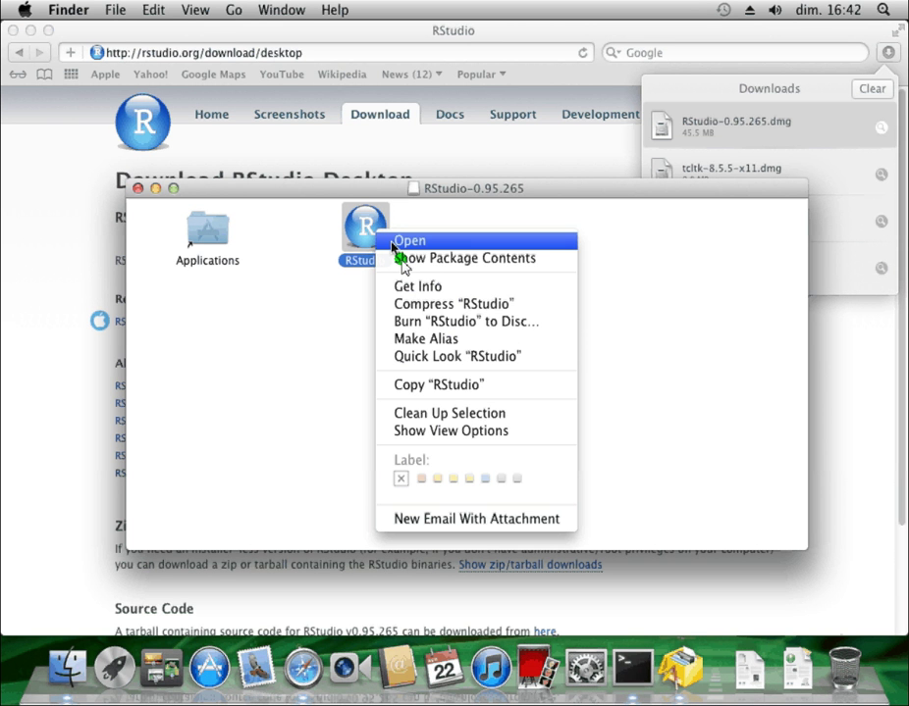
pyautogui.click(393, 242)
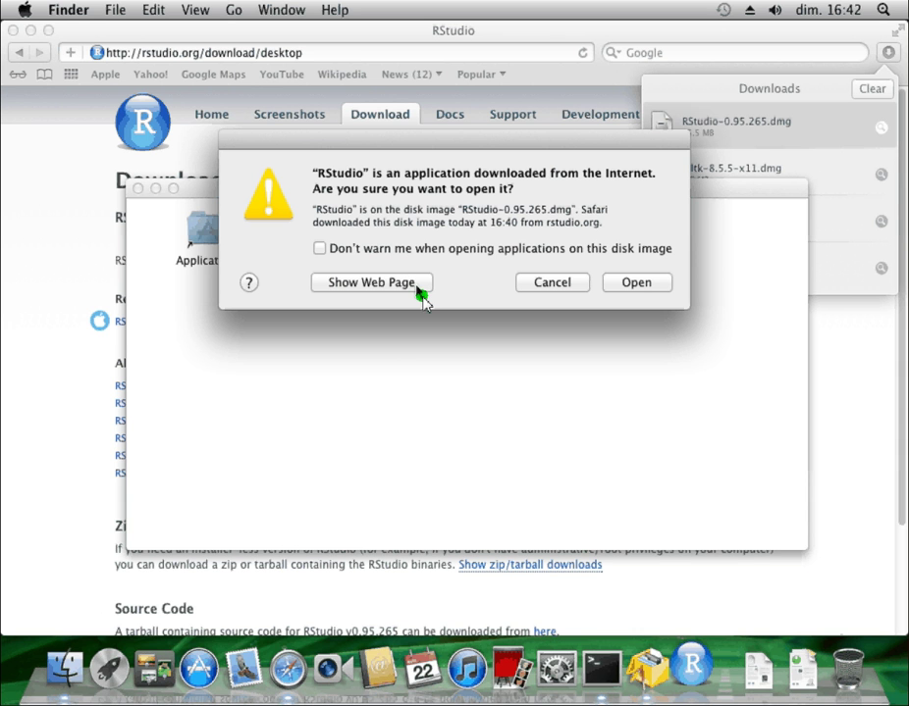
pyautogui.click(638, 287)
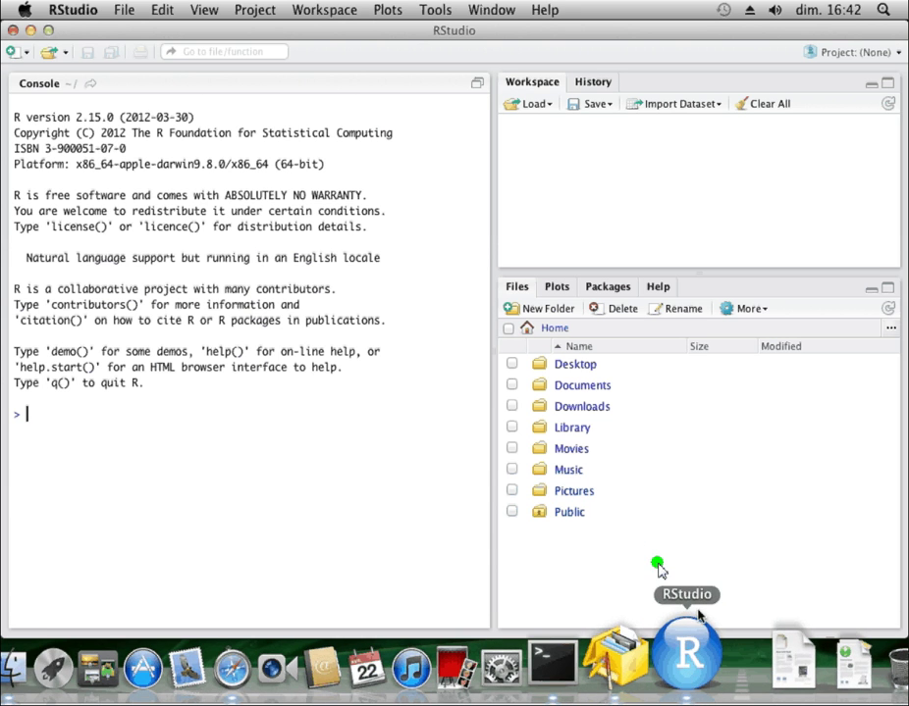
# Set RStudio's Dock icon to Keep in Dock
pyautogui.rightClick(693, 673)
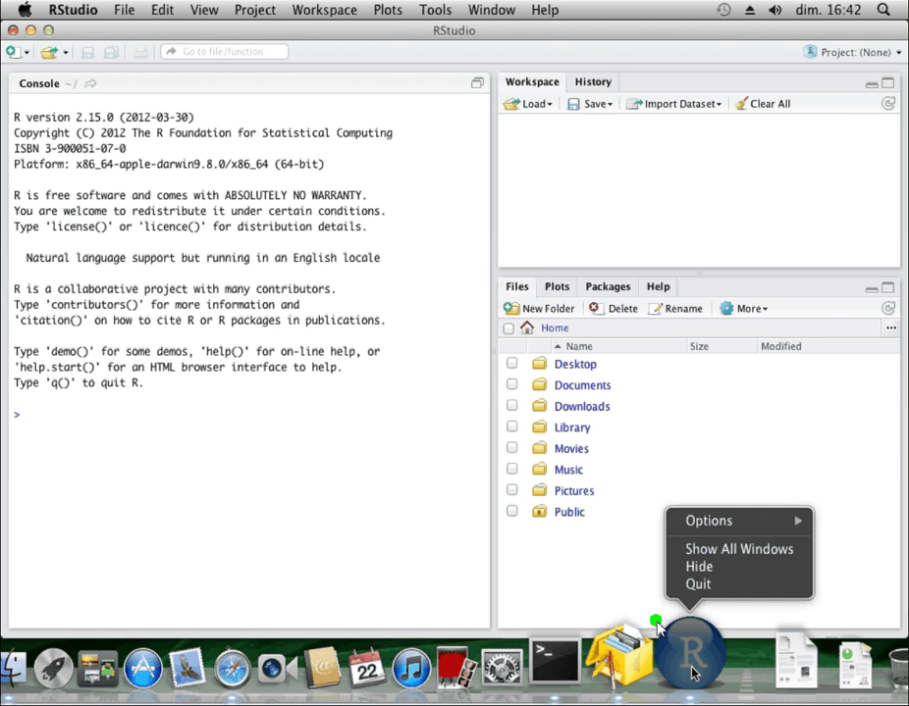
pyautogui.moveTo(699, 521)
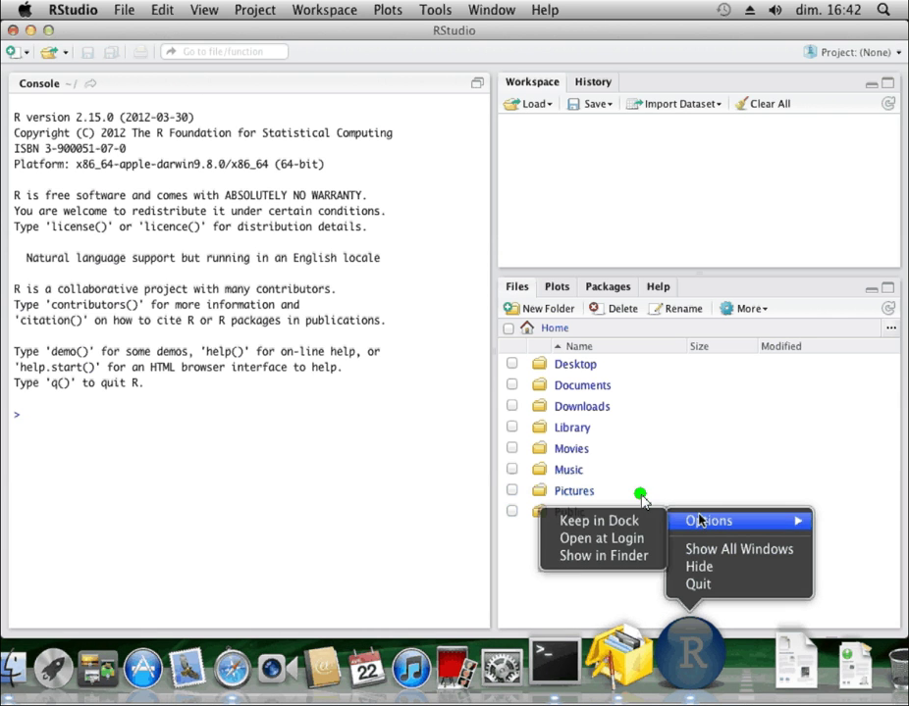
pyautogui.click(628, 528)
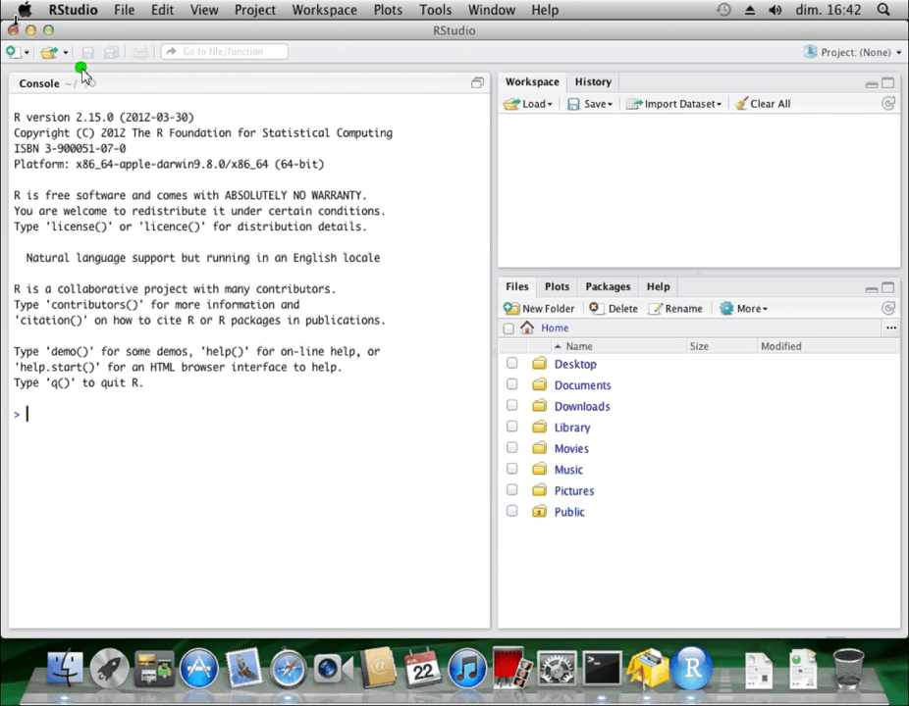
# Close RStudio, the disk image window and Safari, then relaunch RStudio from the Dock
pyautogui.click(12, 30)
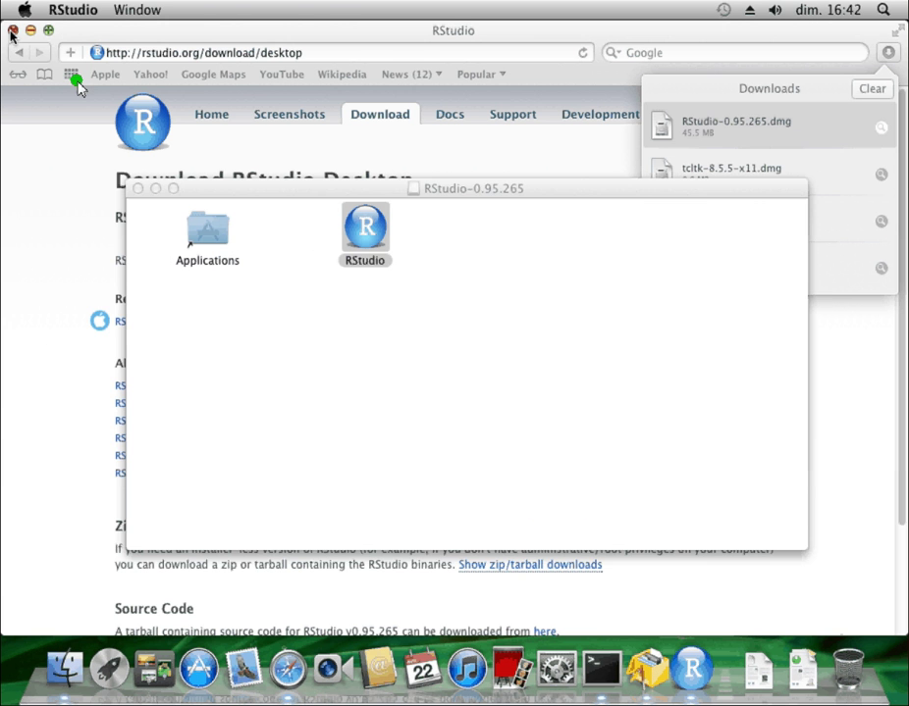
pyautogui.click(180, 210)
pyautogui.click(137, 187)
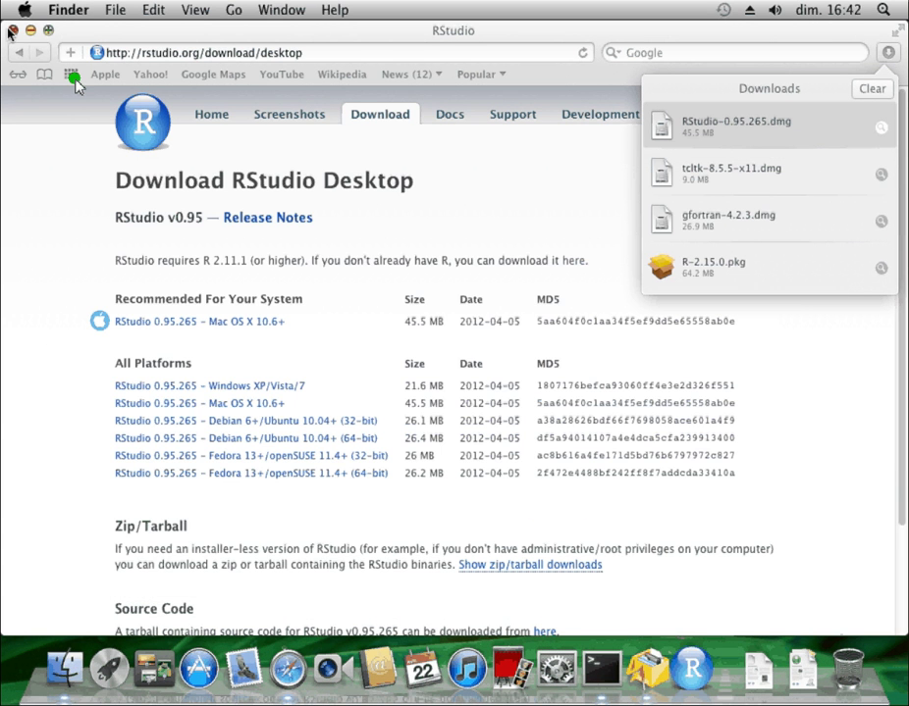
pyautogui.click(12, 30)
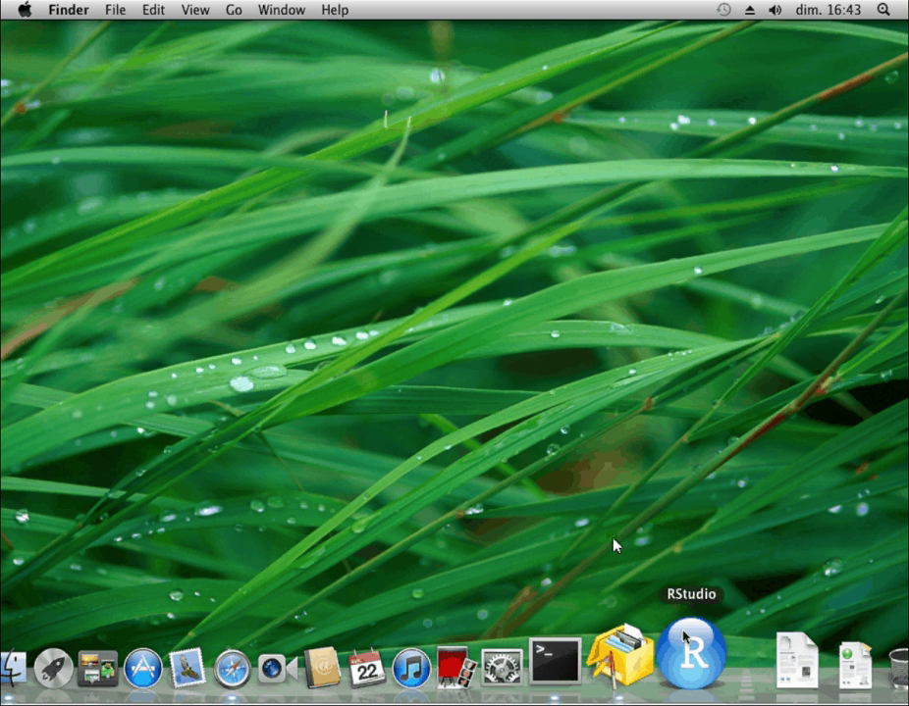
pyautogui.click(689, 671)
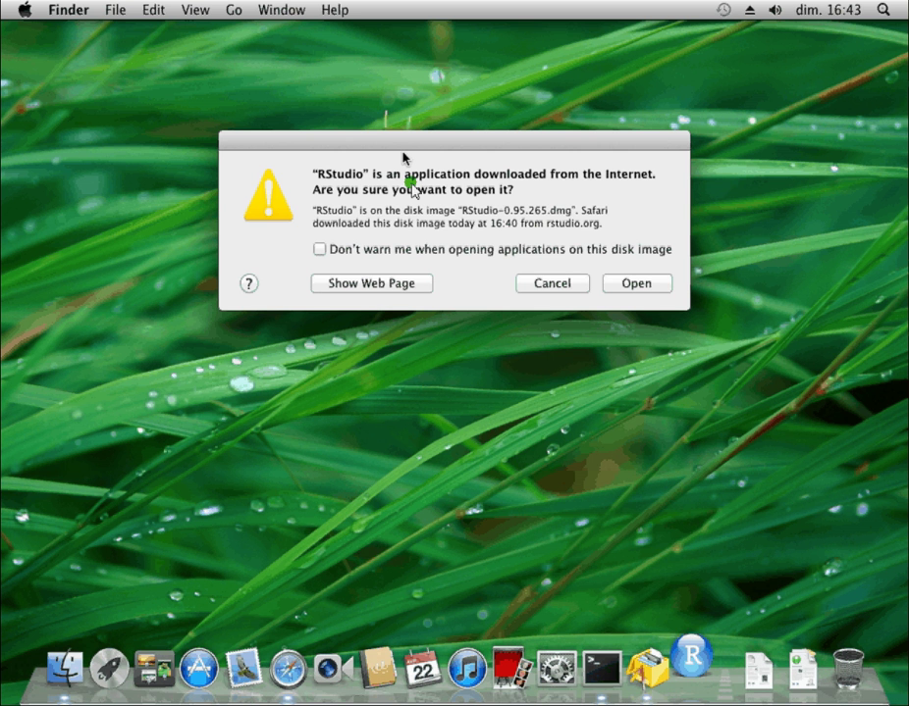
pyautogui.moveTo(403, 157); pyautogui.dragTo(347, 226)
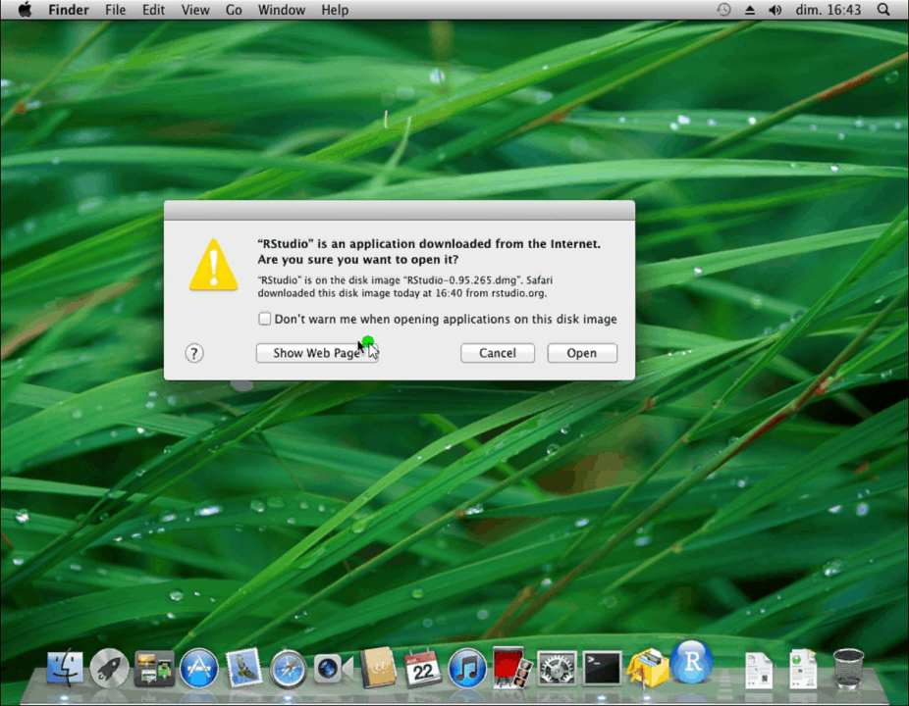
# Check "Don't warn me" and open RStudio, then quit with Cmd+Q and relaunch it from the Dock
pyautogui.click(298, 325)
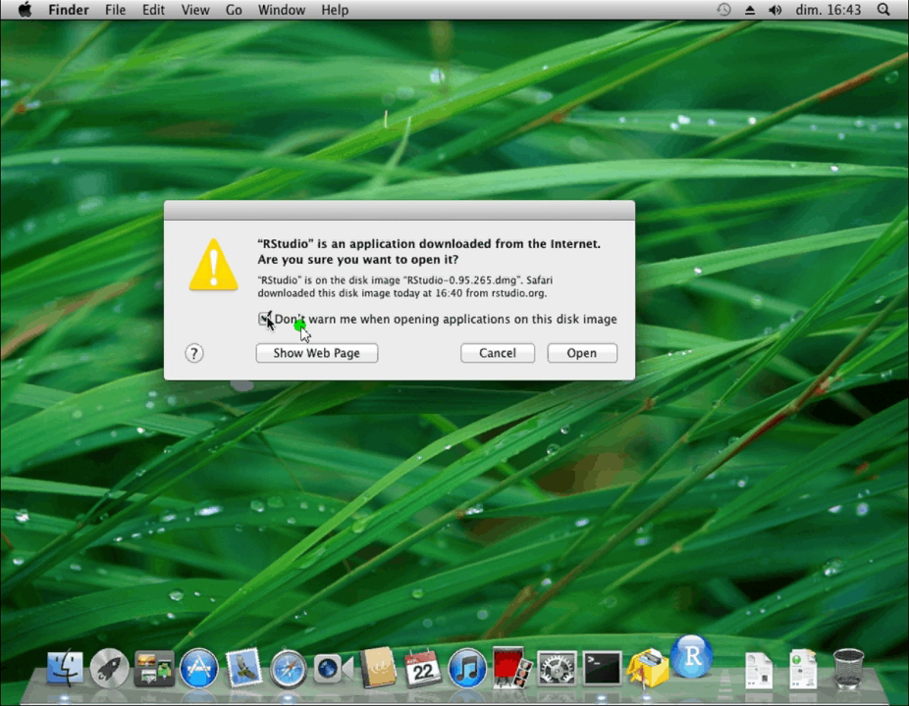
pyautogui.click(580, 354)
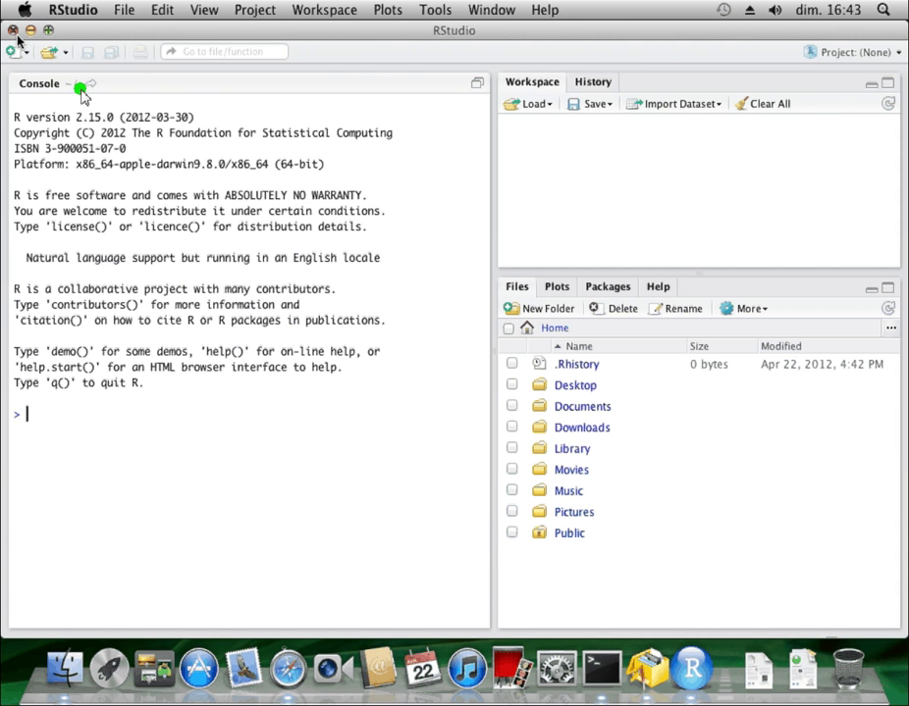
pyautogui.press('super+q')
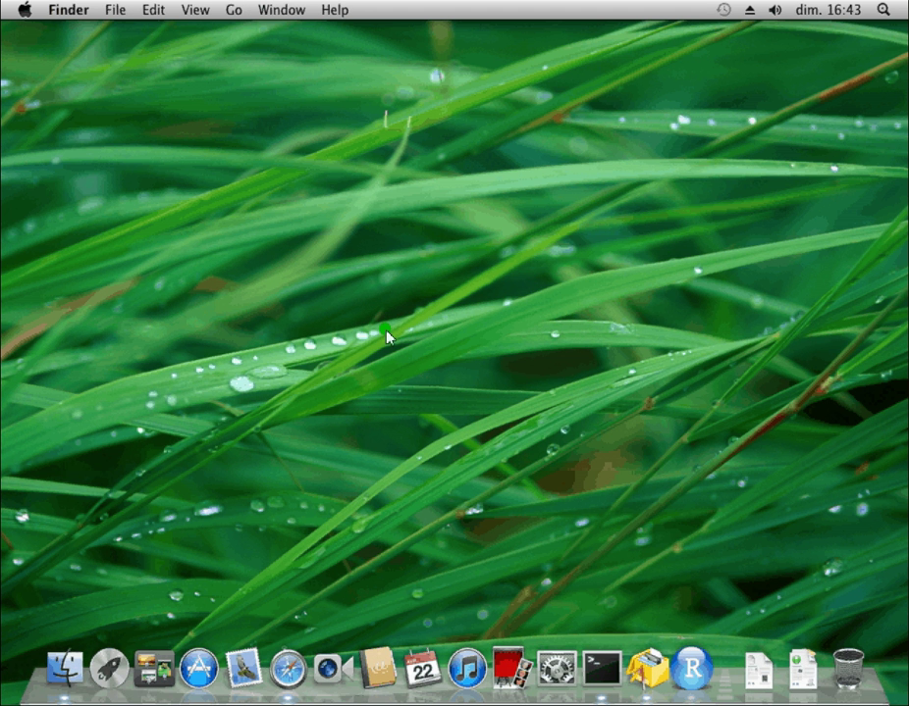
pyautogui.click(684, 652)
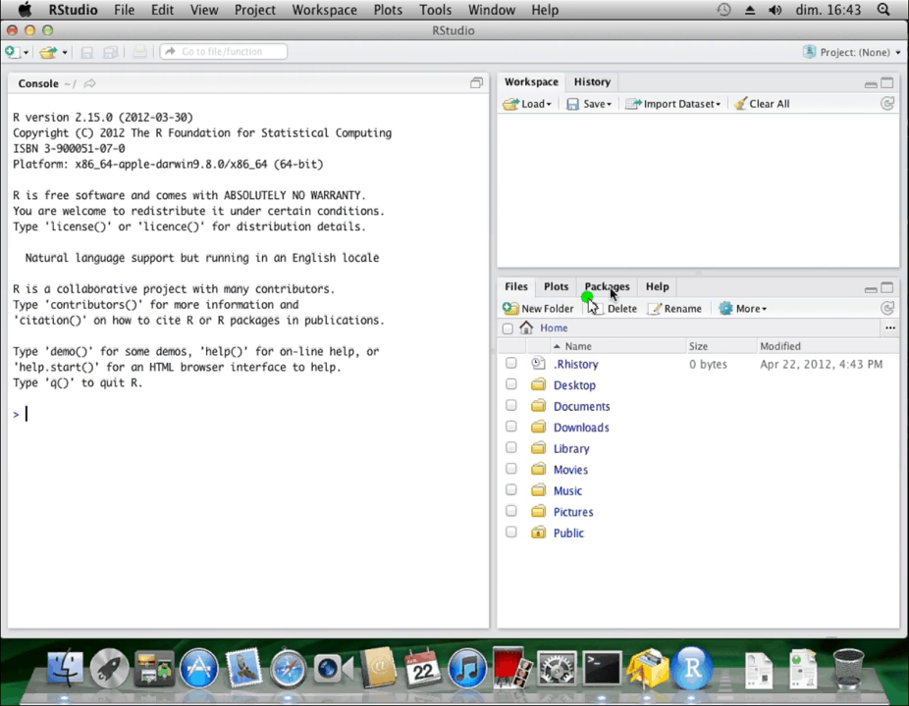
# Start a package install from the Packages pane and browse the CRAN mirror list
pyautogui.click(610, 289)
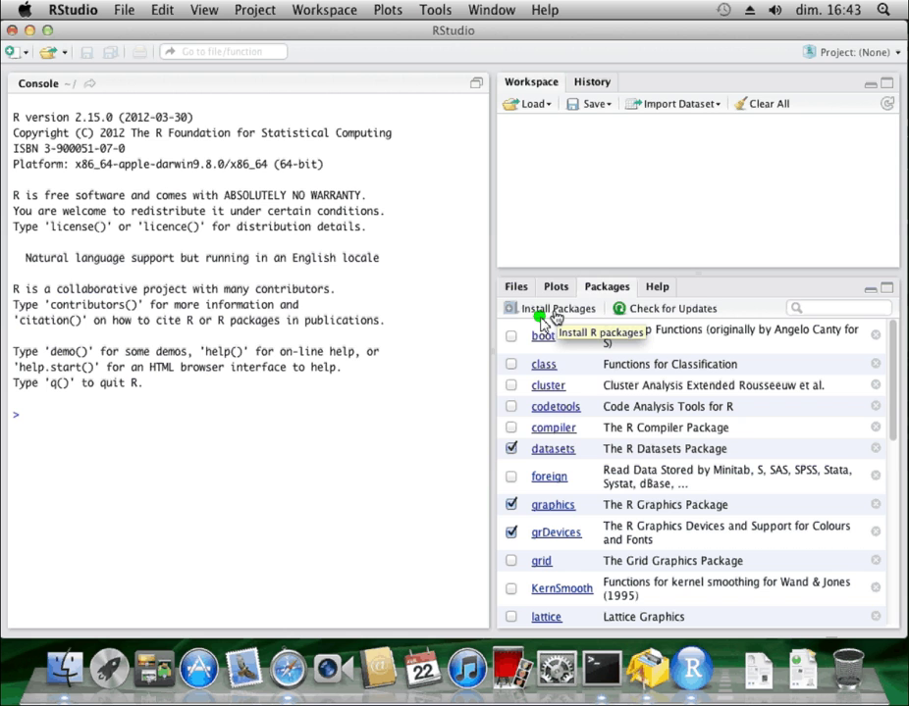
pyautogui.click(552, 318)
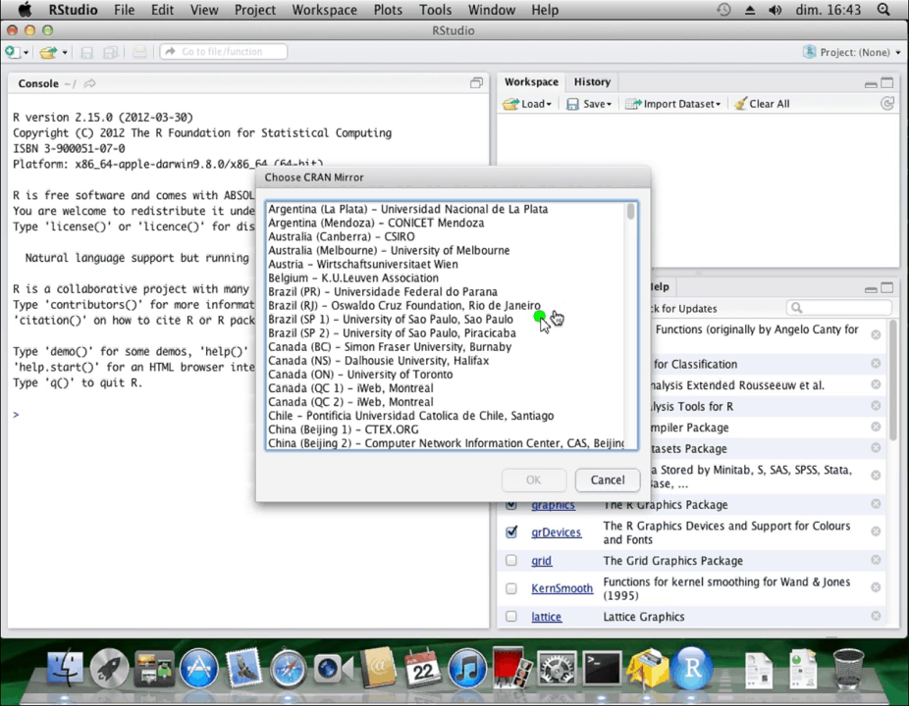
pyautogui.click(481, 322)
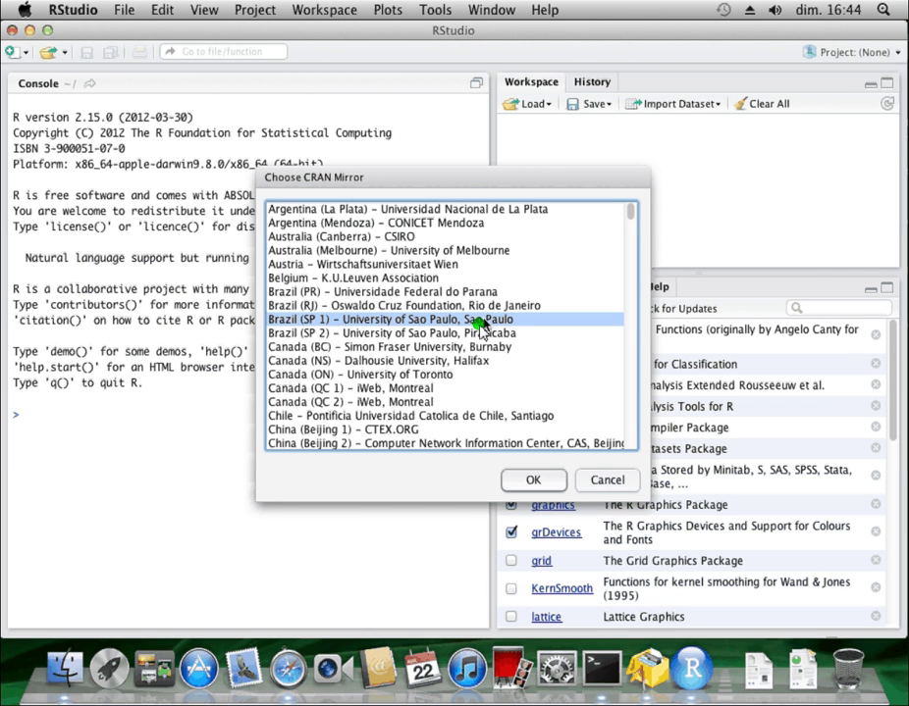
pyautogui.scroll(-6, 481, 327)
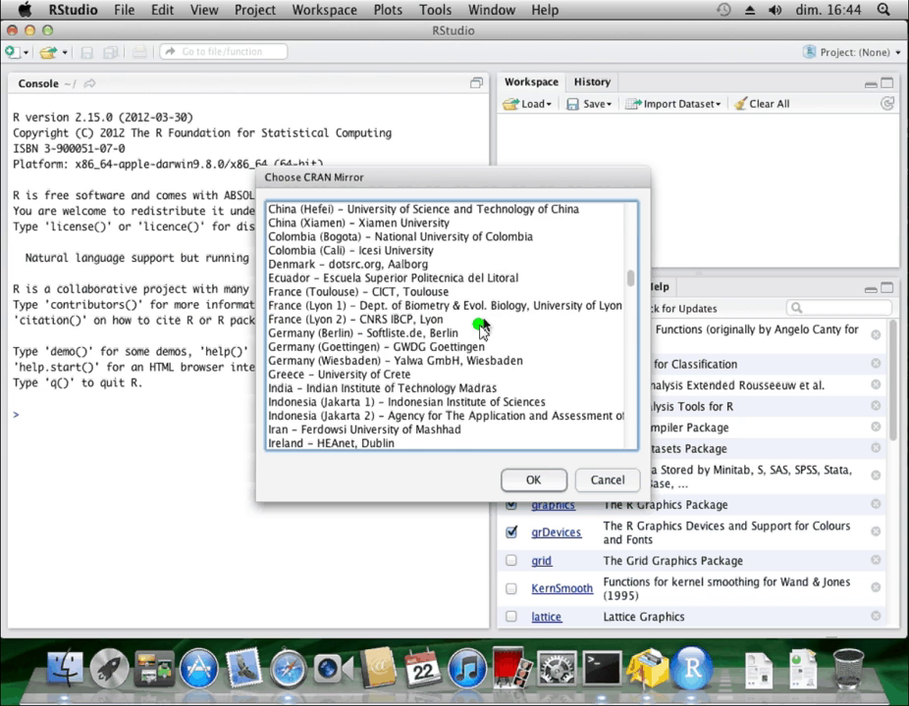
pyautogui.scroll(-6, 480, 327)
pyautogui.scroll(-6, 481, 327)
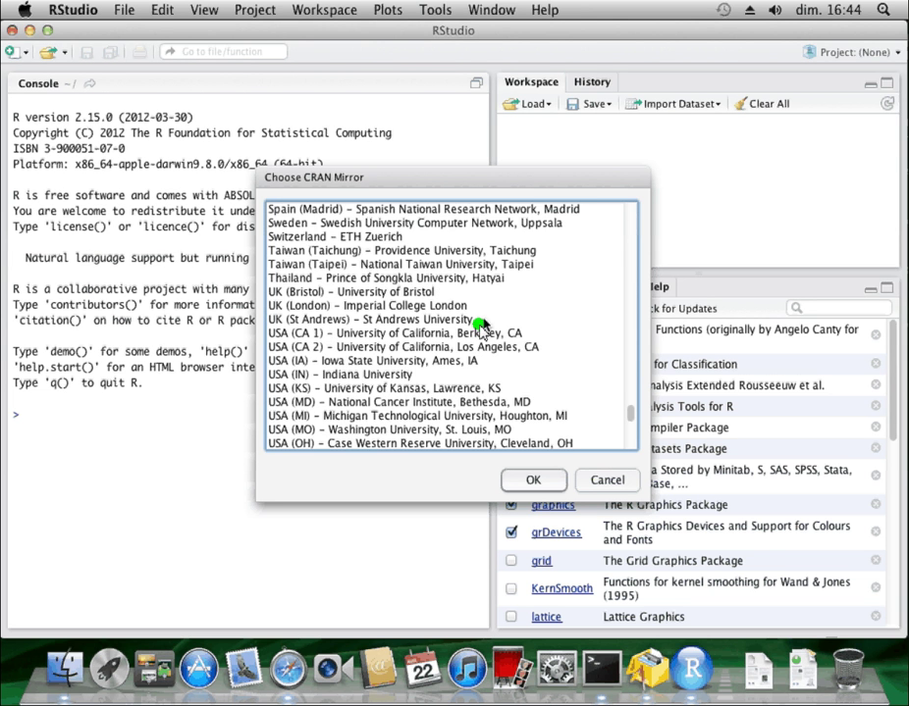
pyautogui.scroll(-3, 481, 326)
pyautogui.scroll(5, 481, 327)
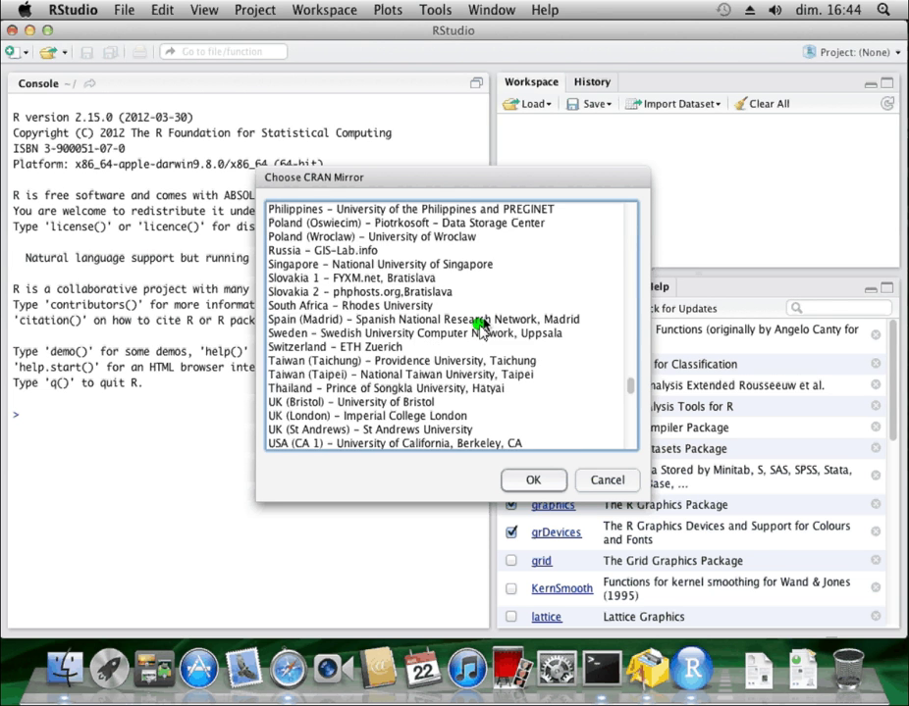
pyautogui.scroll(10, 481, 327)
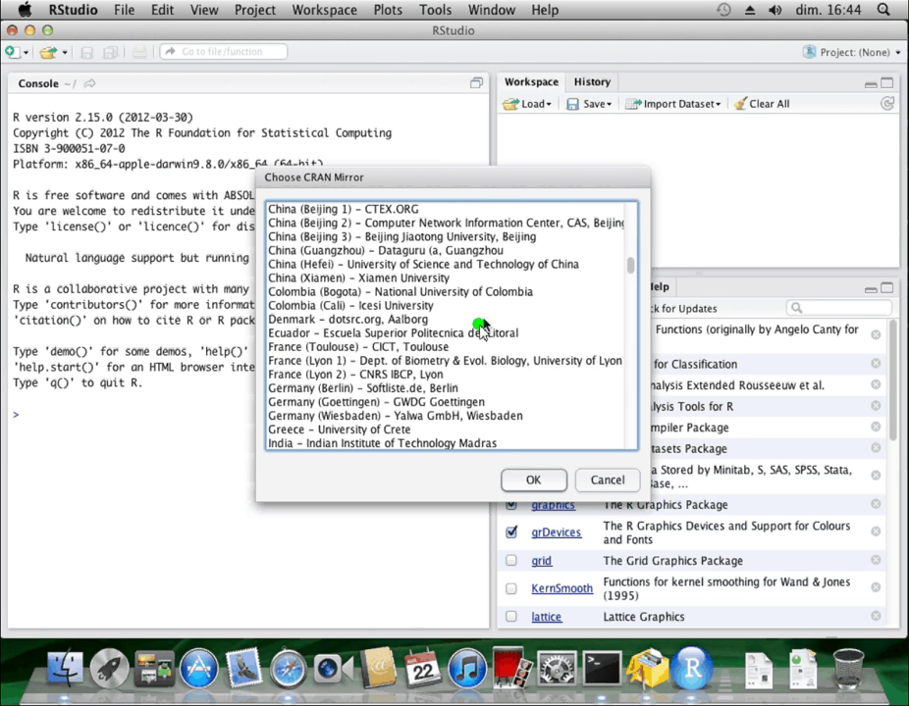
pyautogui.scroll(5, 481, 326)
pyautogui.click(481, 320)
# Select the Switzerland (ETH Zuerich) mirror and confirm it with OK
pyautogui.scroll(-6, 397, 334)
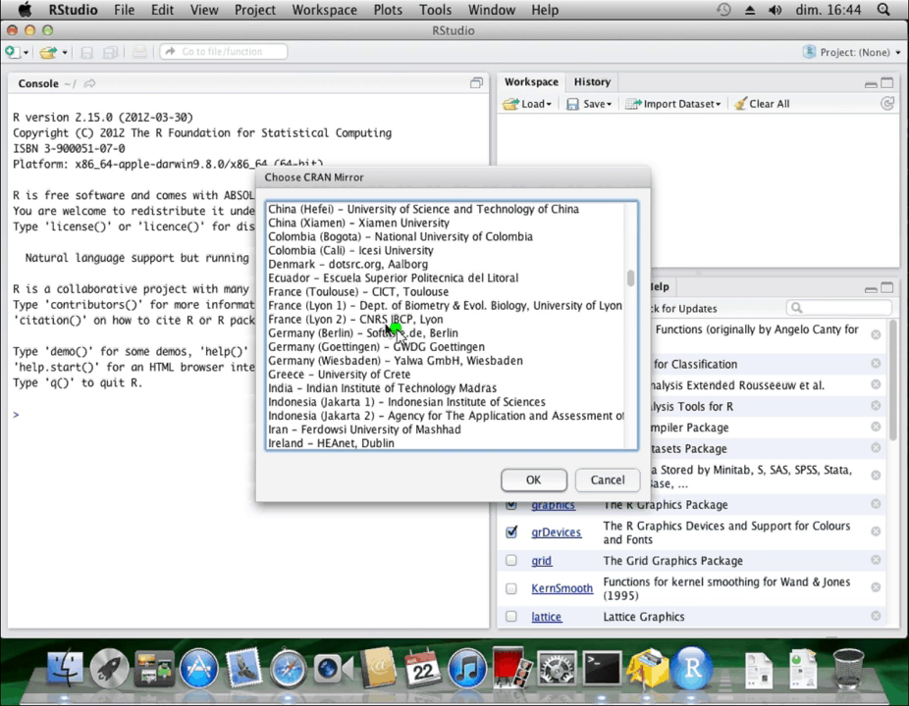
pyautogui.scroll(-3, 397, 334)
pyautogui.scroll(-6, 398, 333)
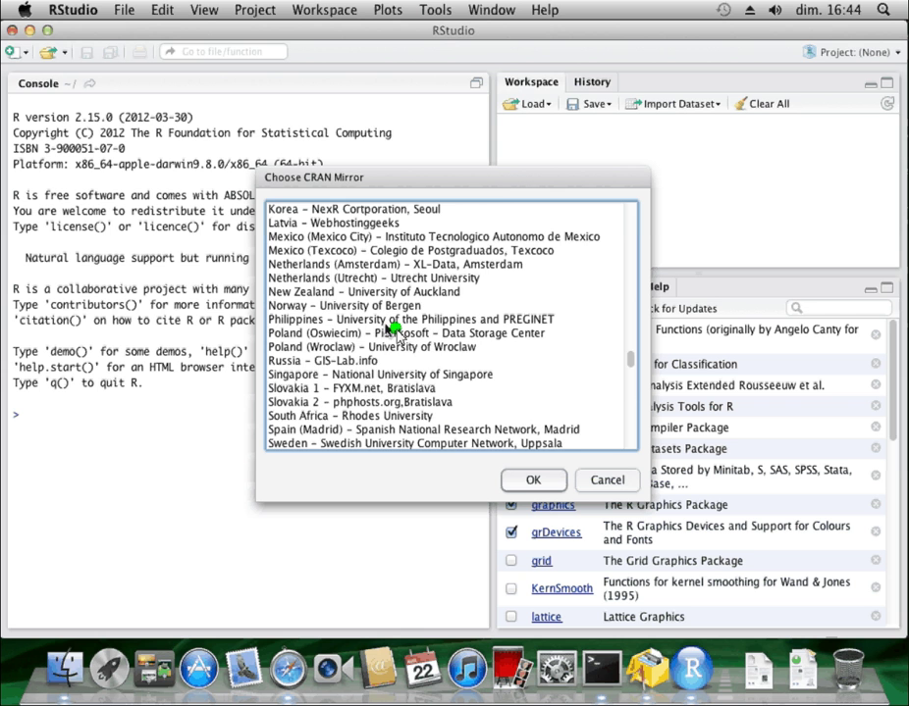
pyautogui.scroll(-3, 397, 334)
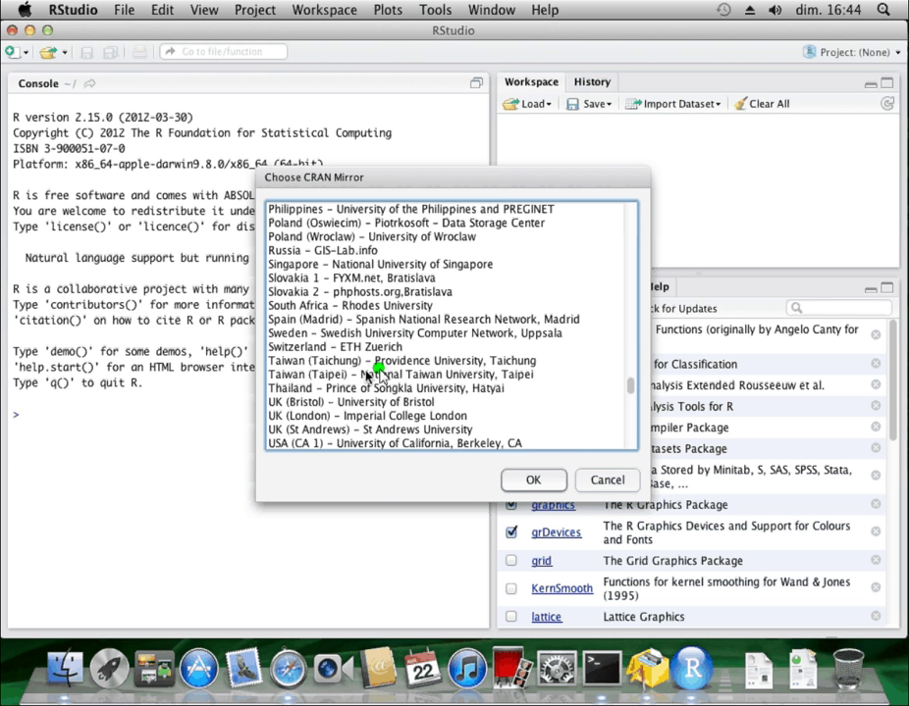
pyautogui.click(291, 350)
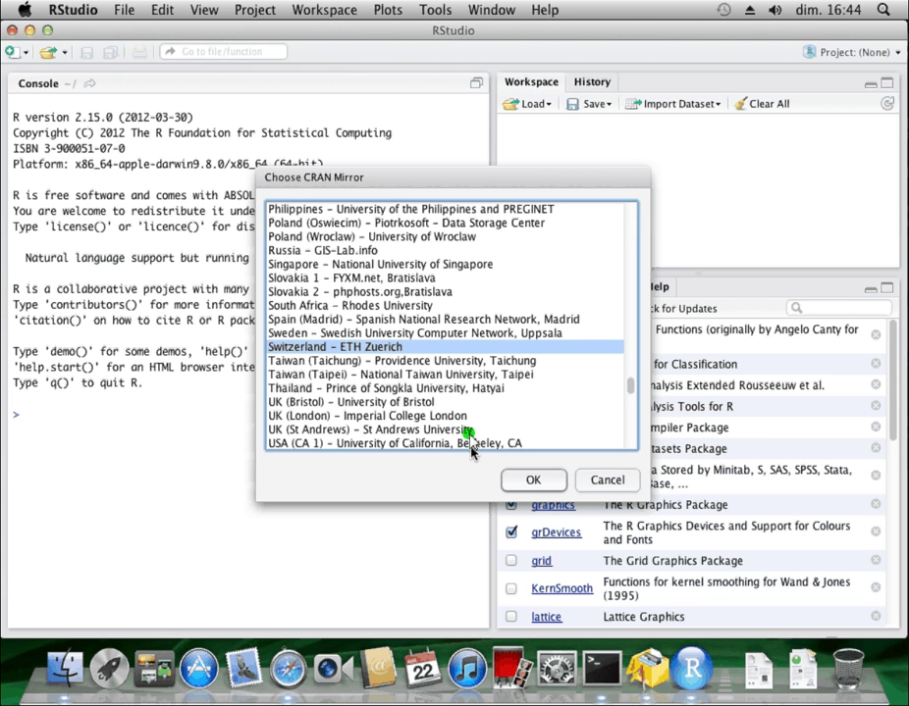
pyautogui.click(528, 480)
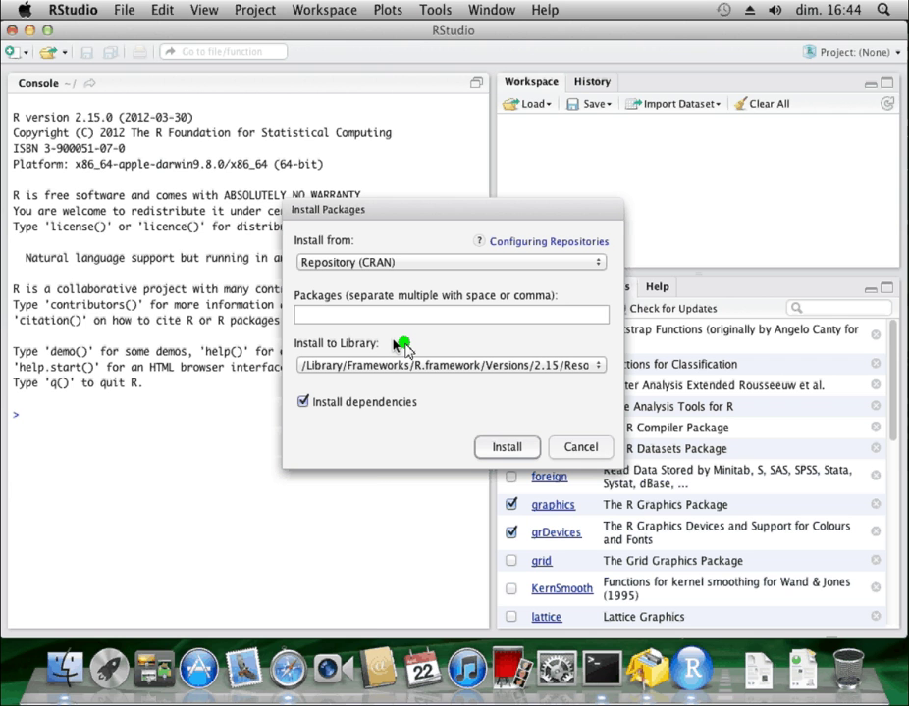
# Install the RQDA package from CRAN with 'Install dependencies' kept on
pyautogui.write('r')
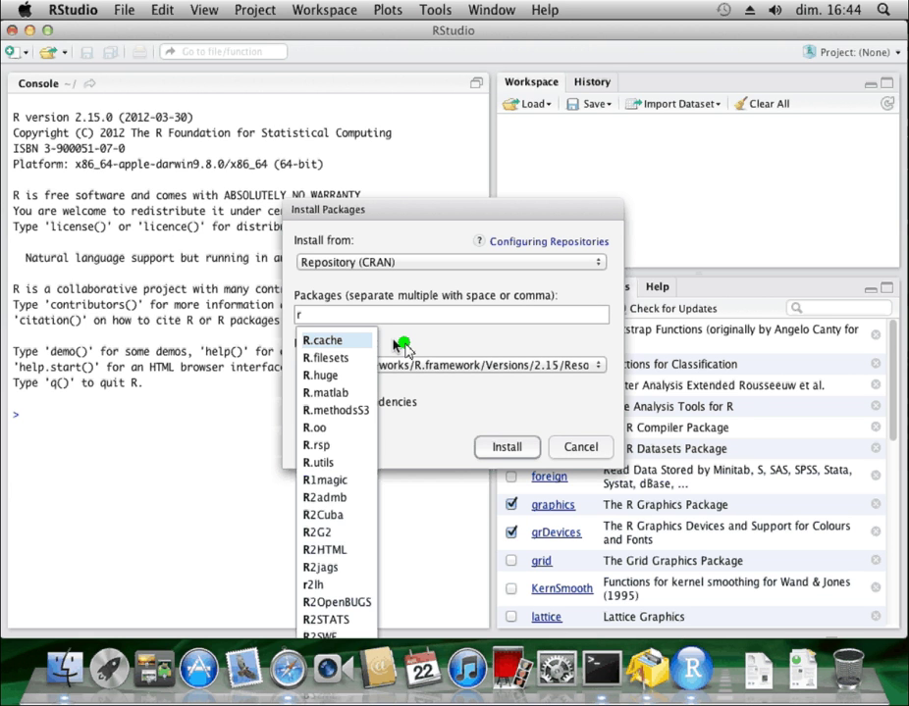
pyautogui.write('q')
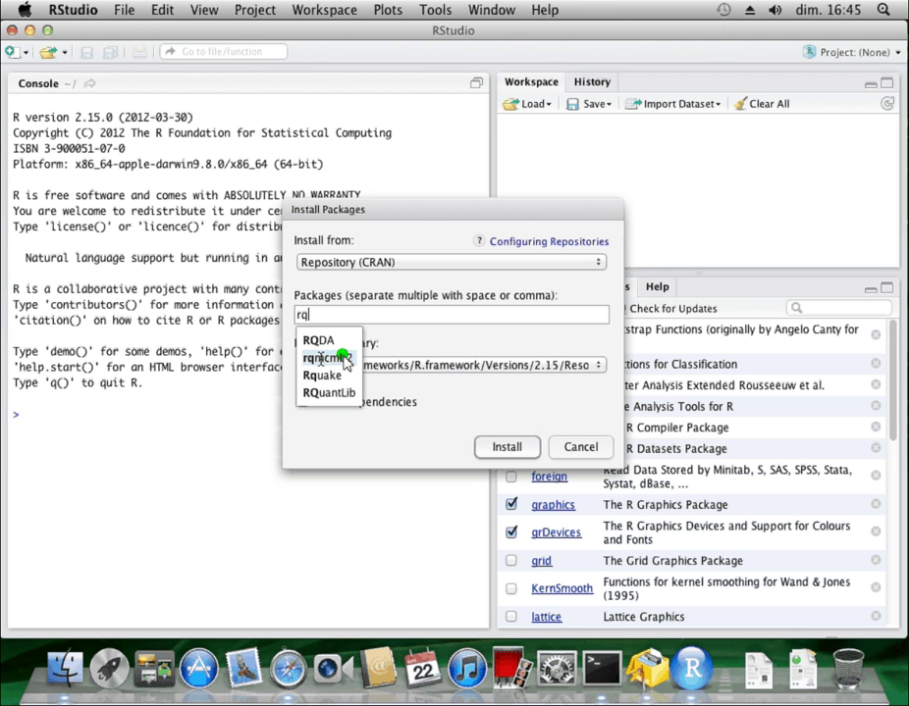
pyautogui.click(343, 344)
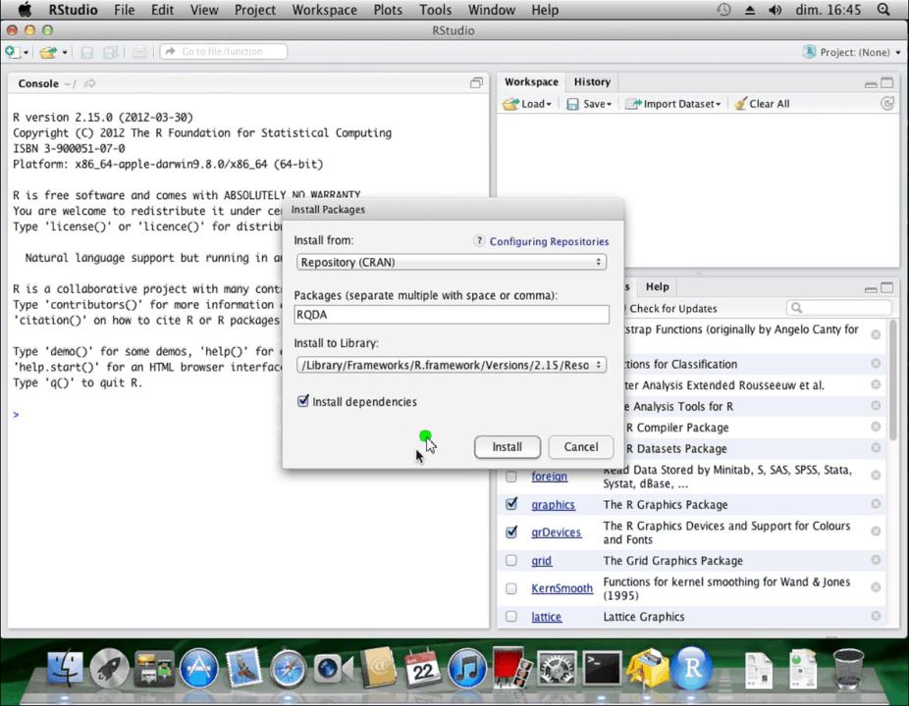
pyautogui.click(490, 449)
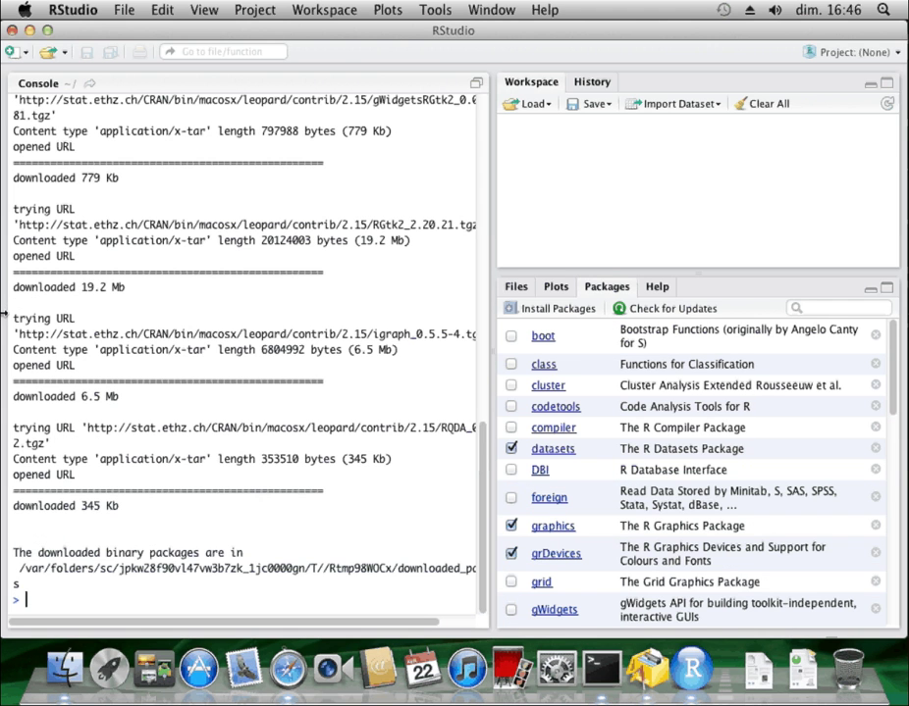
# Load RQDA from the Packages pane, which reports the GTK+ library is missing for RGtk2
pyautogui.click(138, 386)
pyautogui.click(205, 698)
pyautogui.click(202, 493)
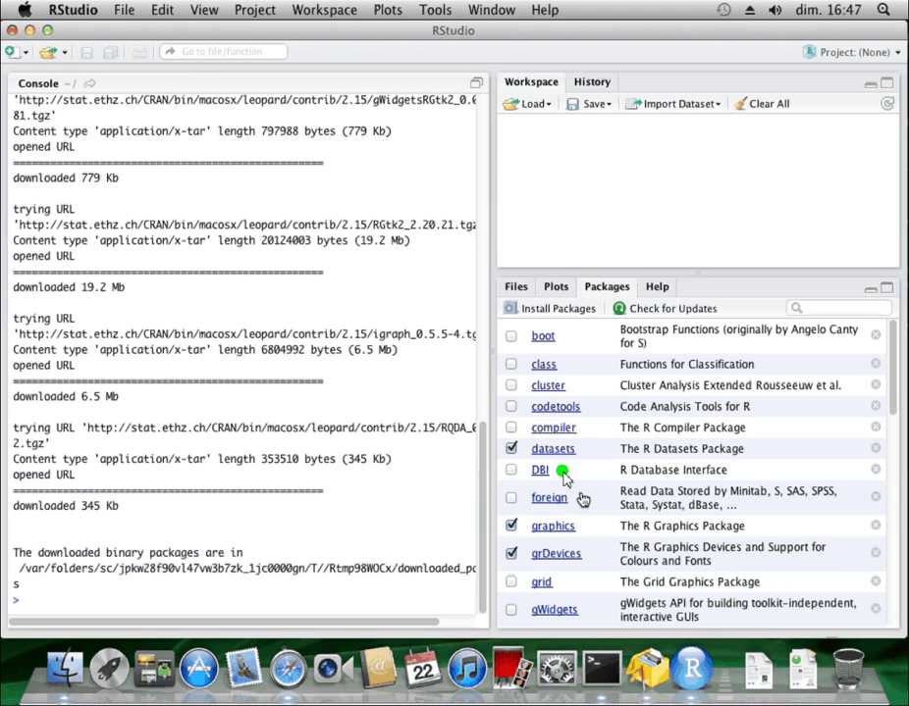
pyautogui.scroll(-4, 564, 475)
pyautogui.scroll(-3, 565, 479)
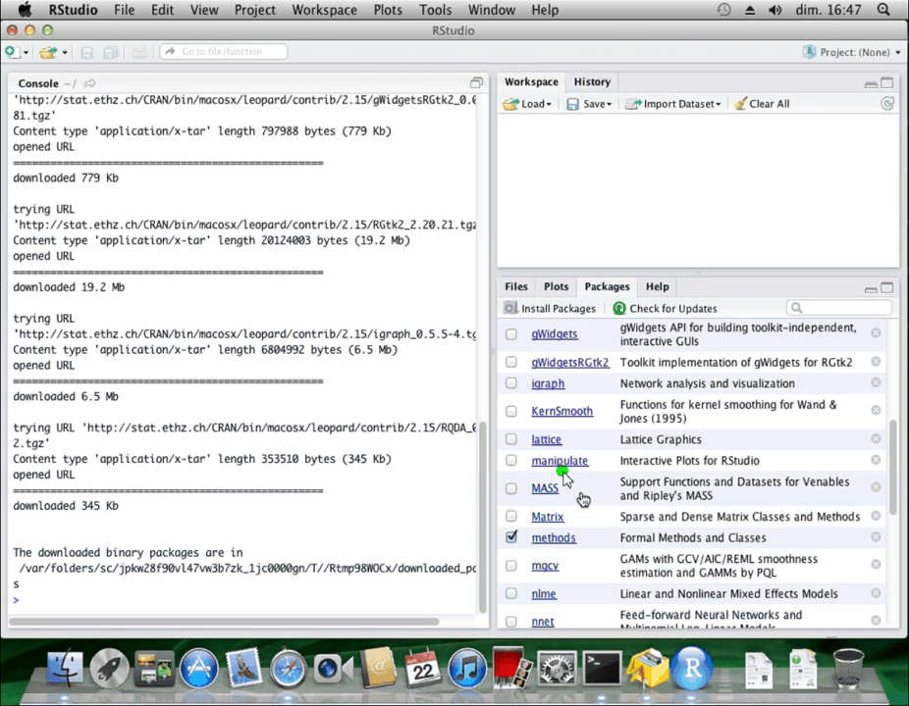
pyautogui.scroll(-6, 565, 478)
pyautogui.scroll(-2, 565, 477)
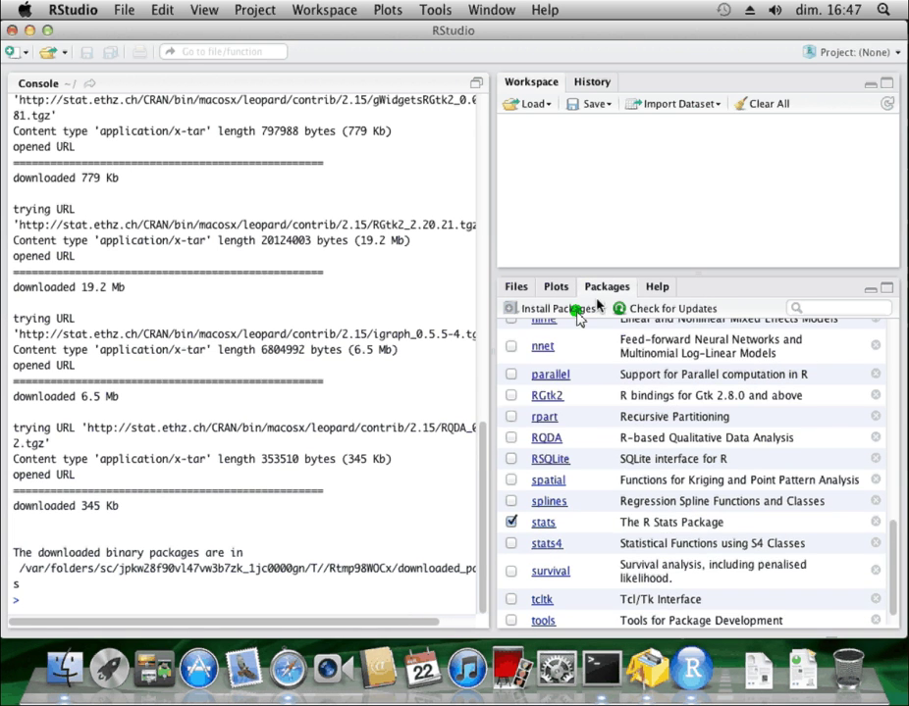
pyautogui.scroll(-1, 544, 402)
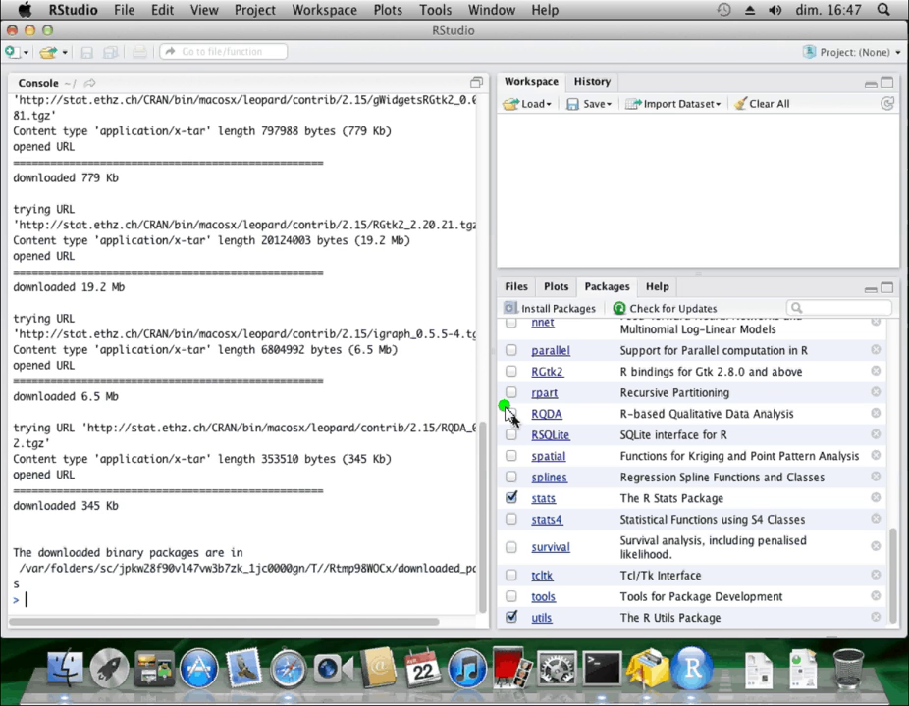
pyautogui.click(509, 413)
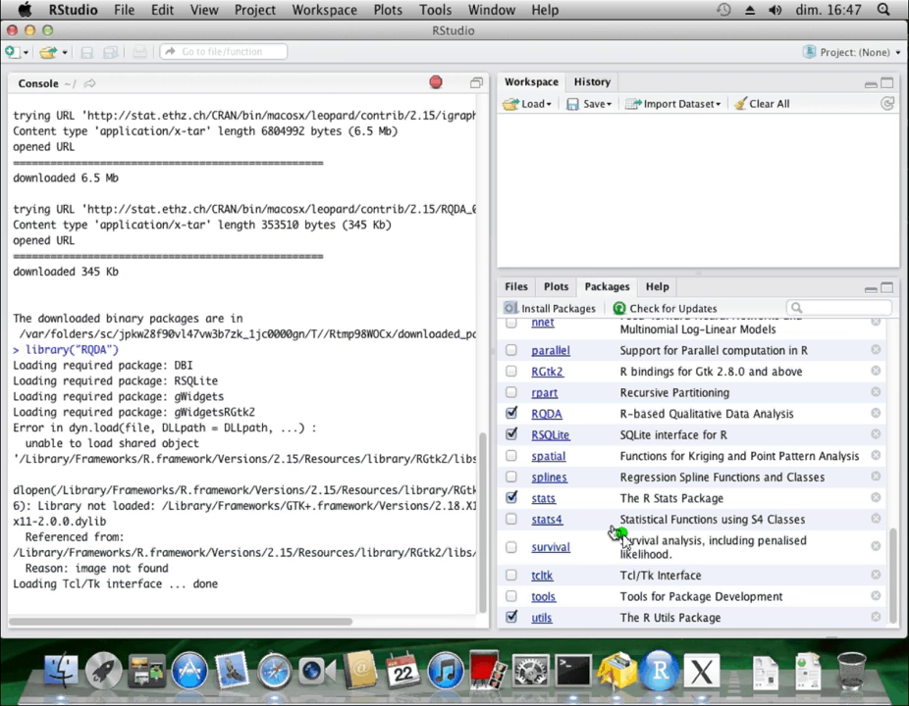
# Start X11 from the Dock, then go back to the freshly restarted RStudio console
pyautogui.click(704, 662)
pyautogui.click(705, 659)
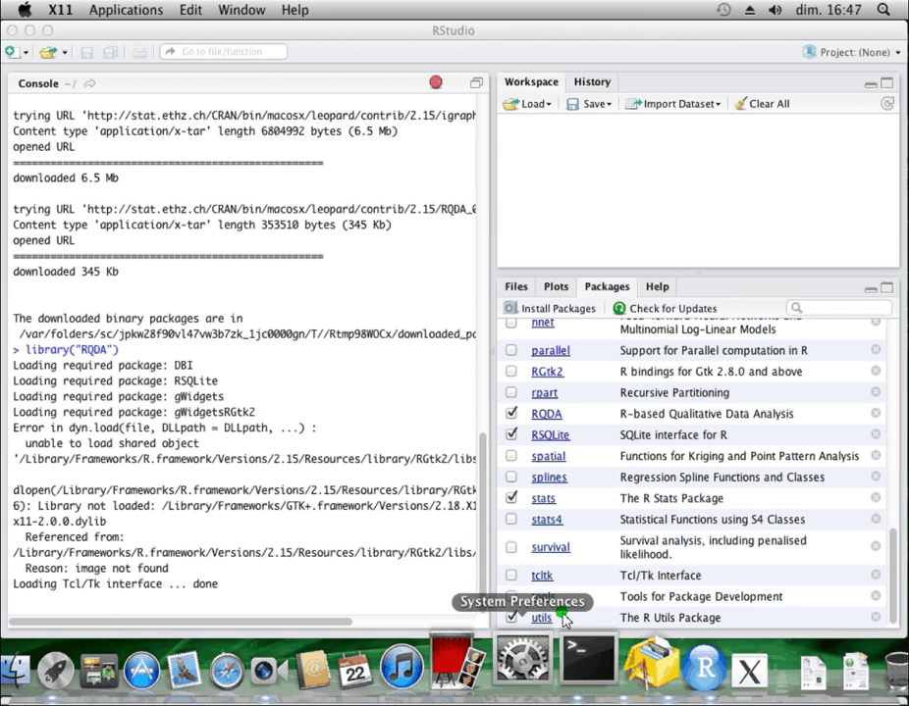
pyautogui.rightClick(710, 671)
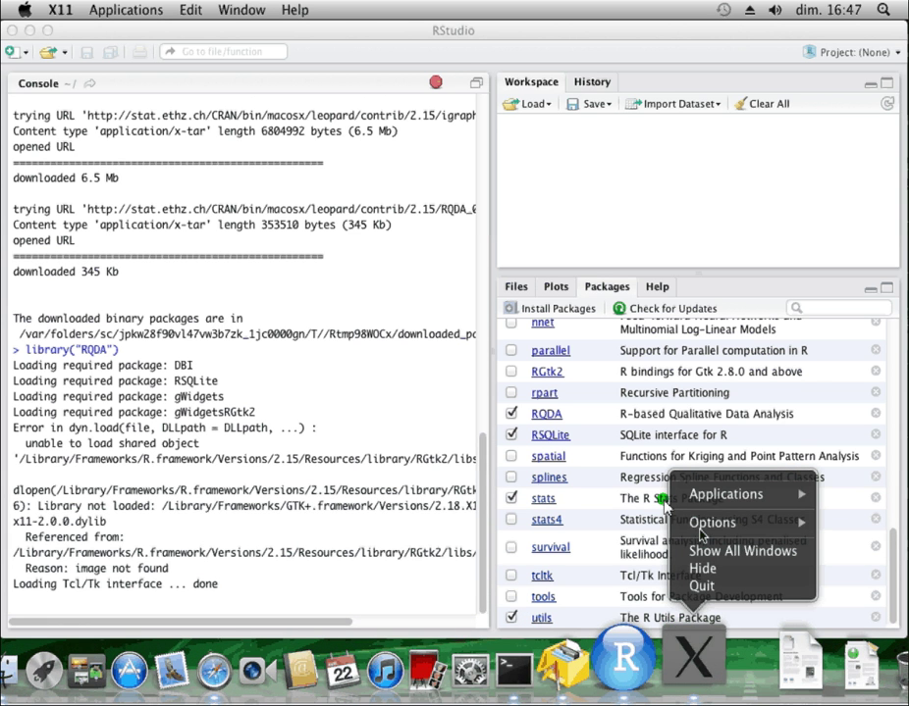
pyautogui.click(701, 554)
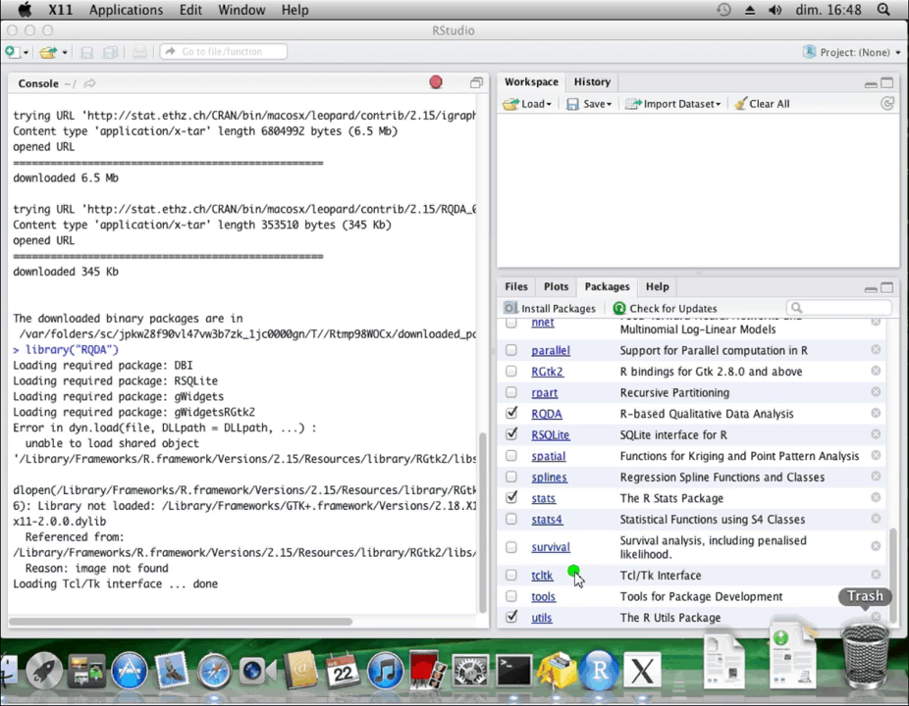
pyautogui.click(186, 492)
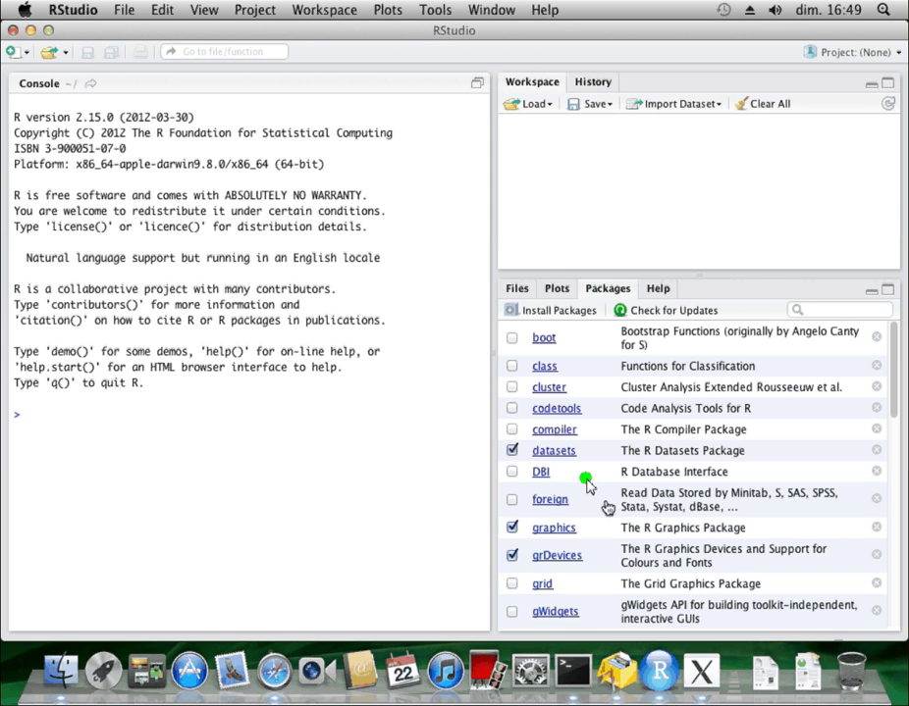
# Quit RStudio and relaunch it from the Dock to get a fresh R 2.15.0 session
pyautogui.scroll(-5, 587, 481)
pyautogui.scroll(-5, 684, 474)
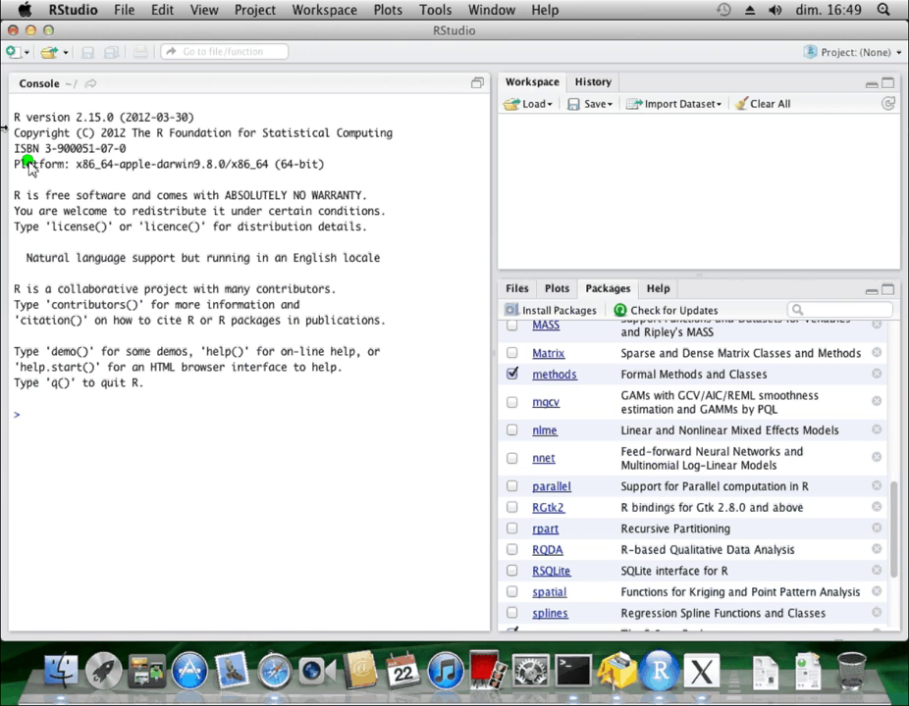
pyautogui.click(13, 31)
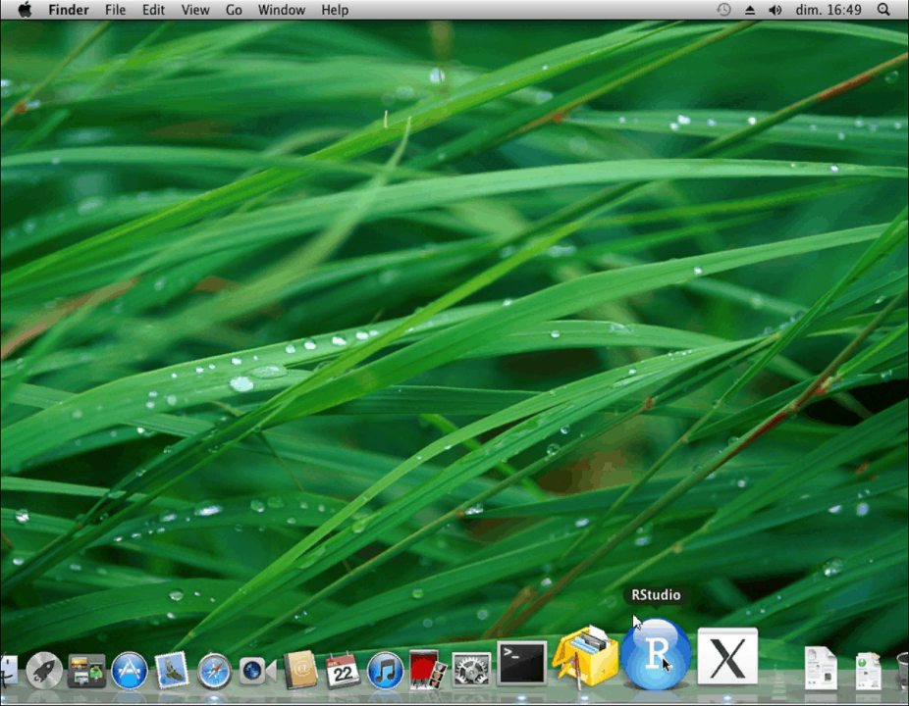
pyautogui.click(636, 622)
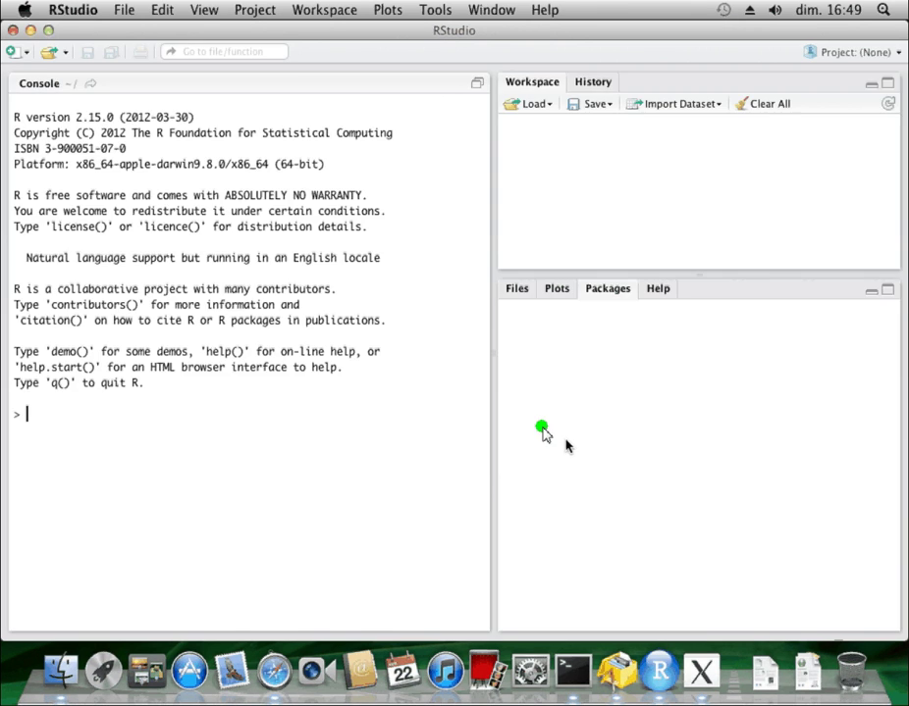
pyautogui.scroll(-5, 549, 439)
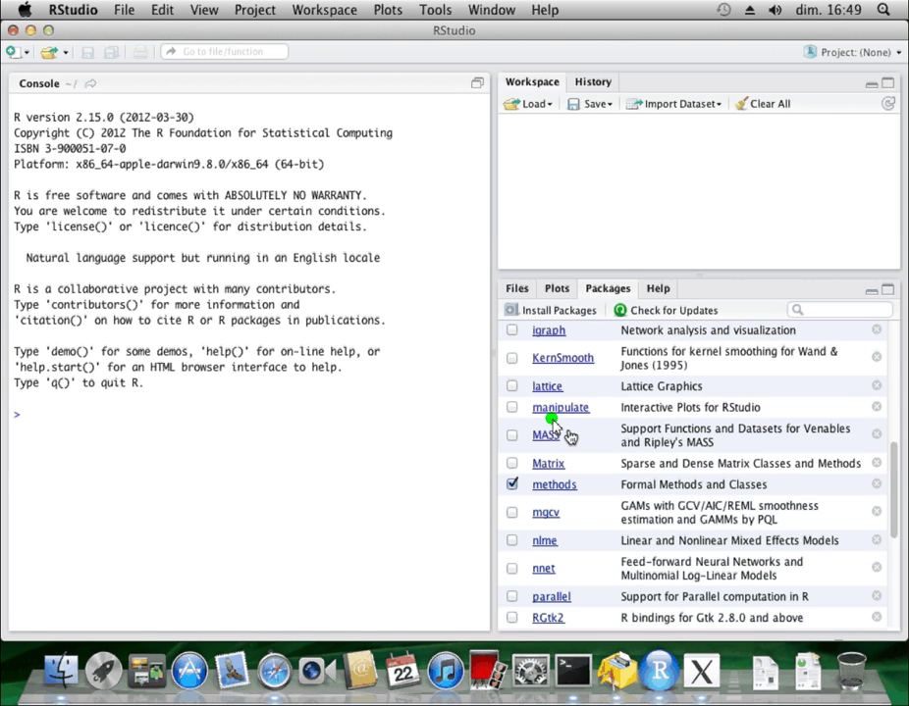
pyautogui.scroll(-5, 569, 436)
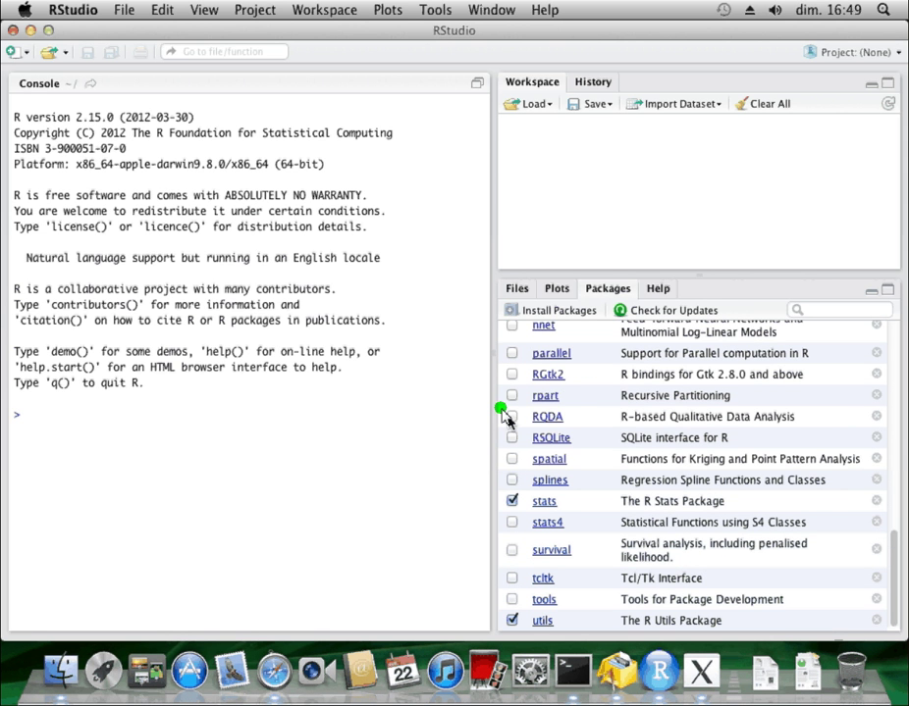
# Reload RQDA and accept 'Install GTK+', starting the GTK_2.18.5-X11.pkg download
pyautogui.click(510, 417)
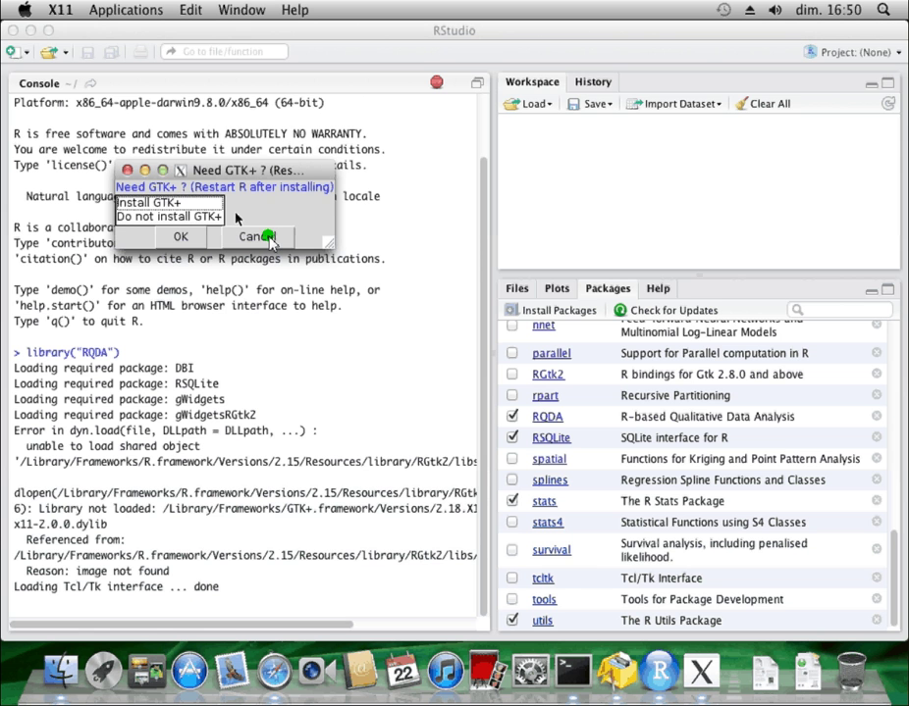
pyautogui.click(162, 204)
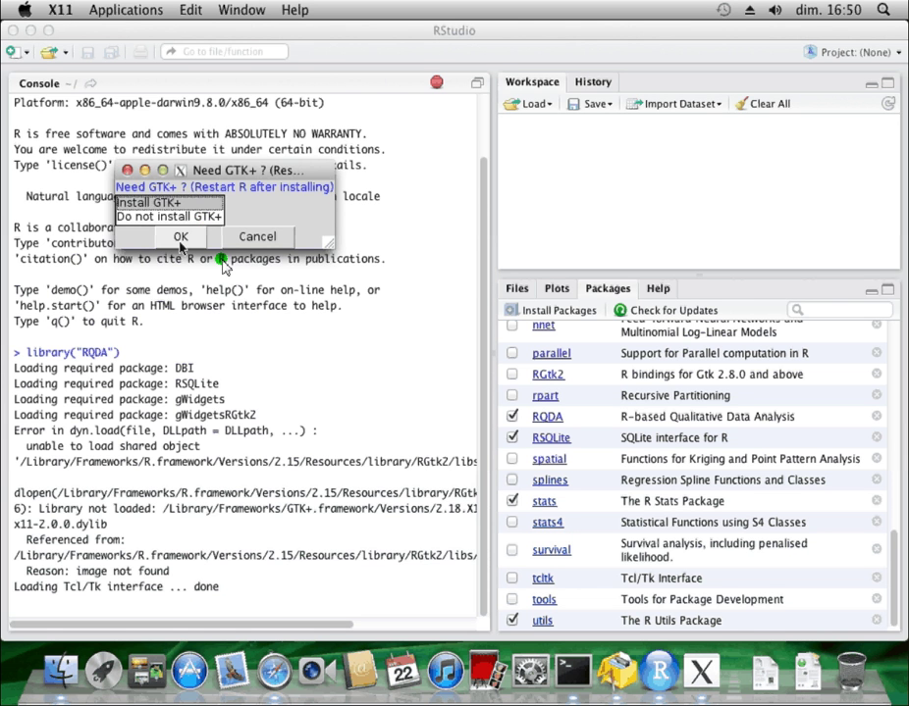
pyautogui.click(181, 239)
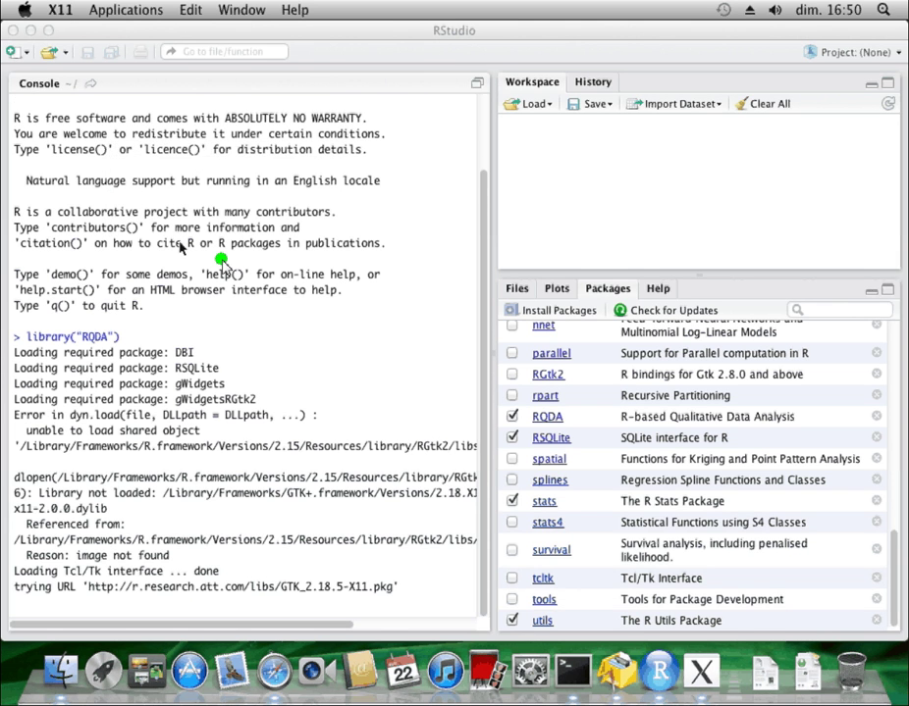
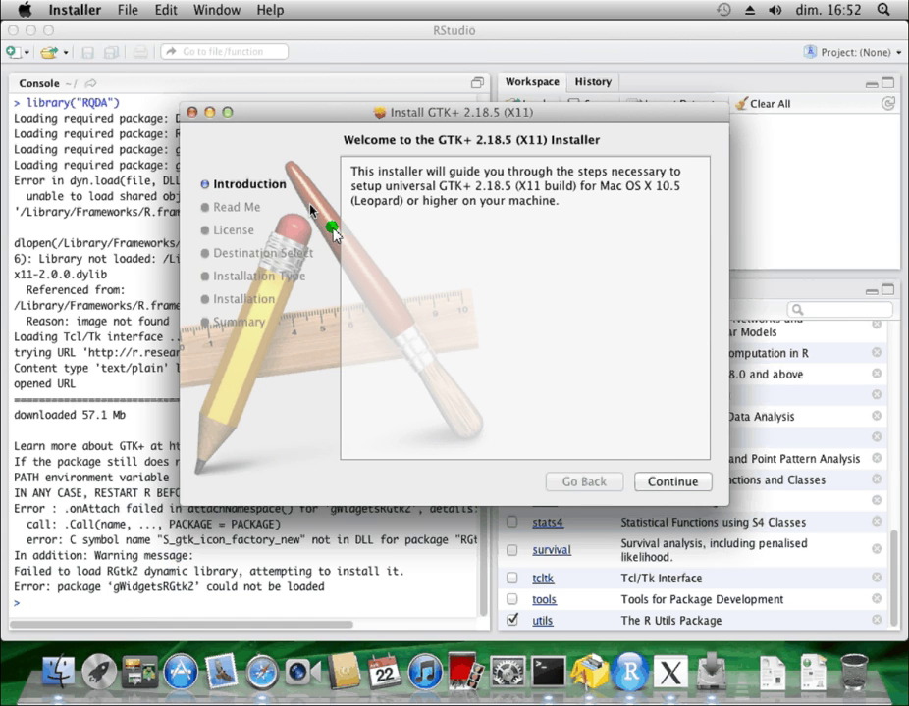
# Move the GTK+ 2.18.5 installer aside, continue past Introduction and Read Me, and agree to the licence
pyautogui.moveTo(336, 118); pyautogui.dragTo(257, 134)
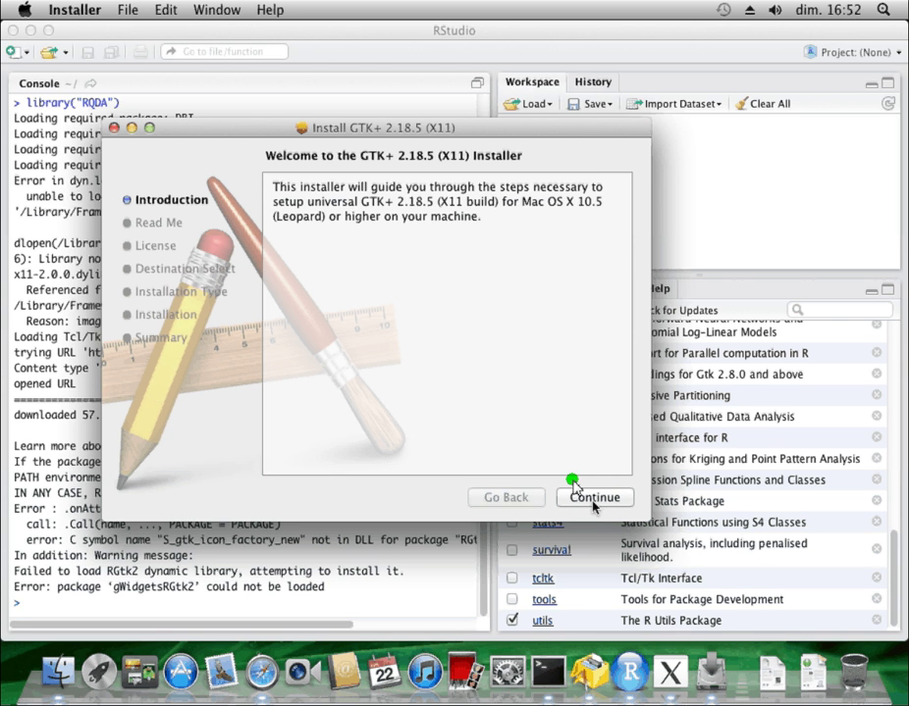
pyautogui.click(582, 479)
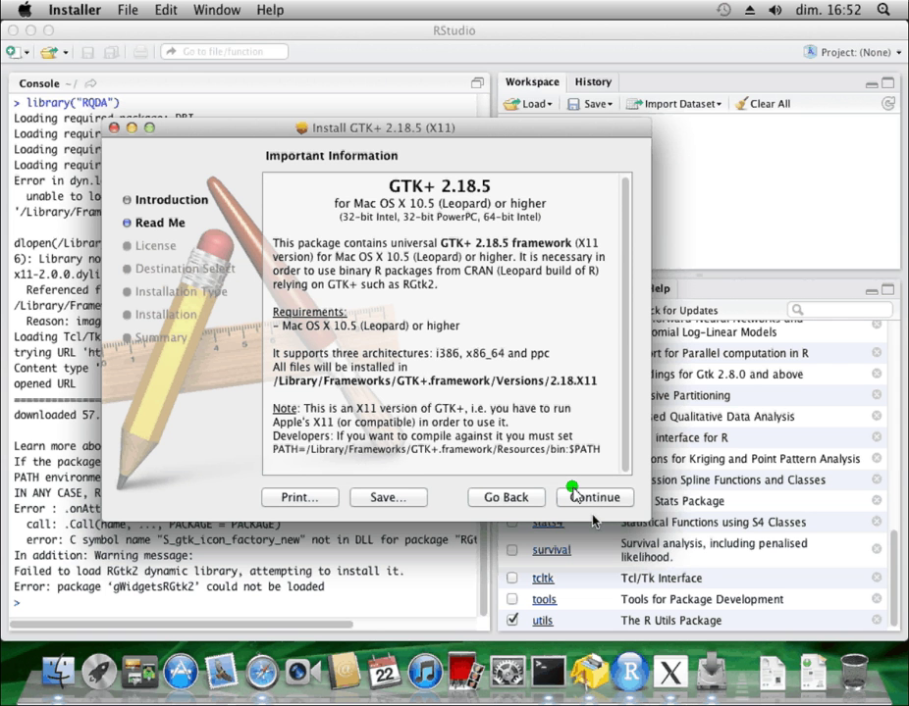
pyautogui.click(572, 491)
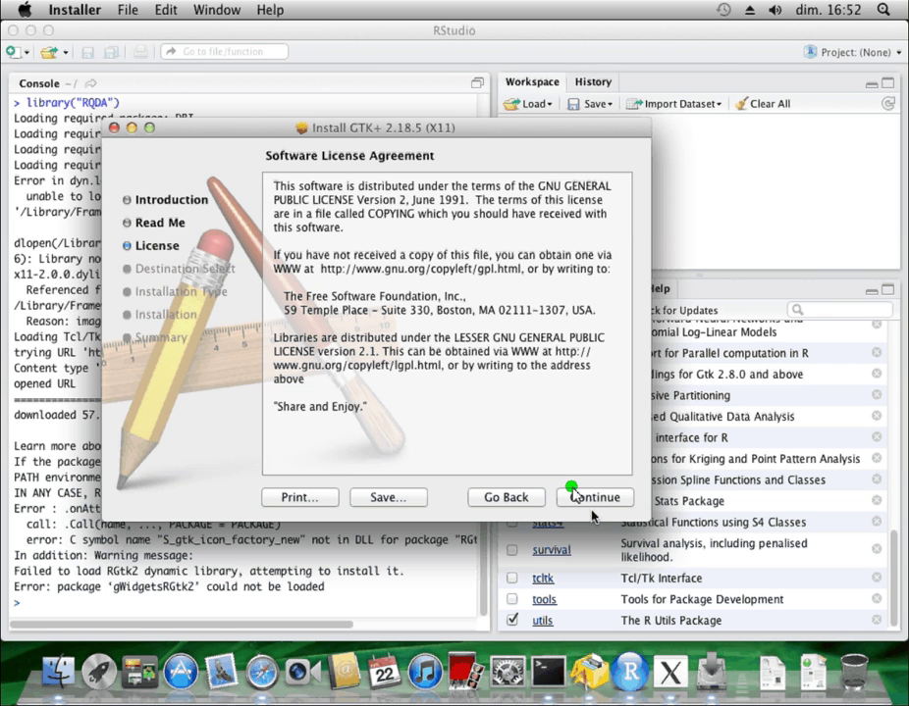
pyautogui.click(573, 490)
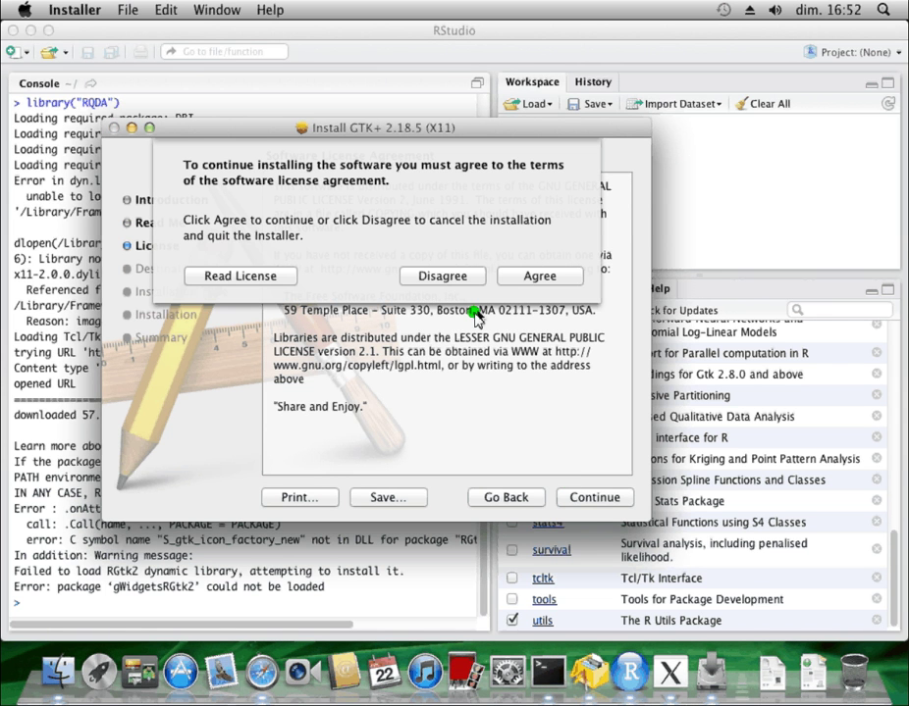
pyautogui.click(538, 277)
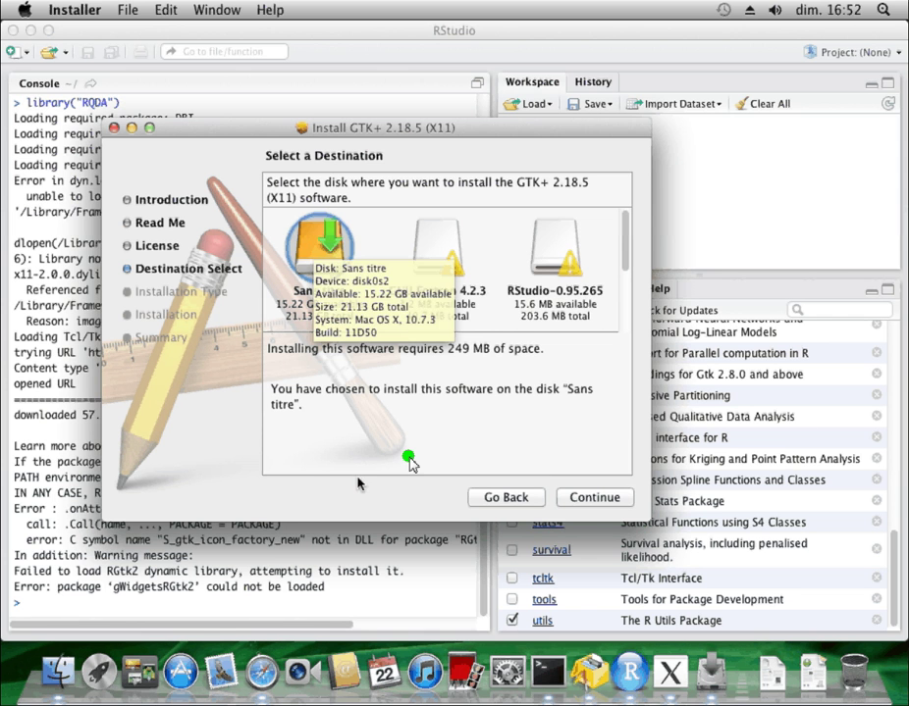
# Choose the Sans titre disk as destination and start the standard GTK+ installation
pyautogui.click(315, 260)
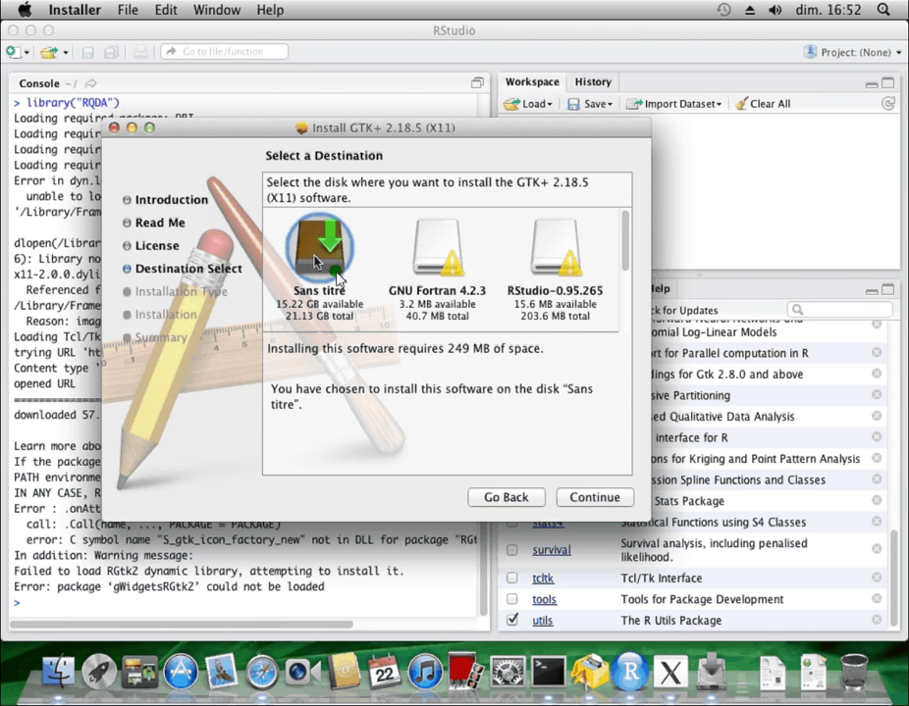
pyautogui.click(575, 497)
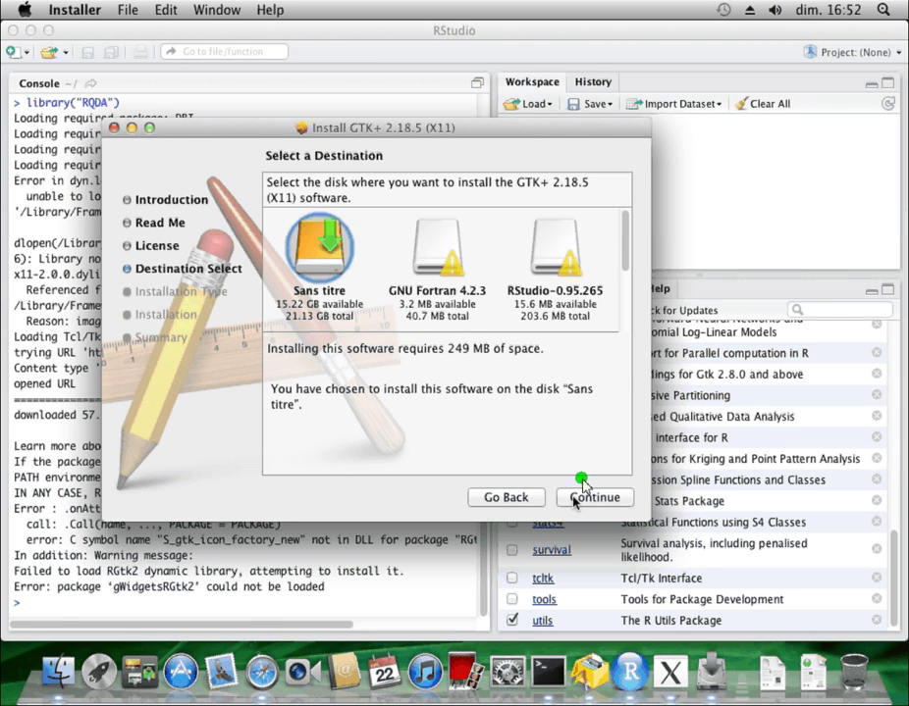
pyautogui.click(588, 497)
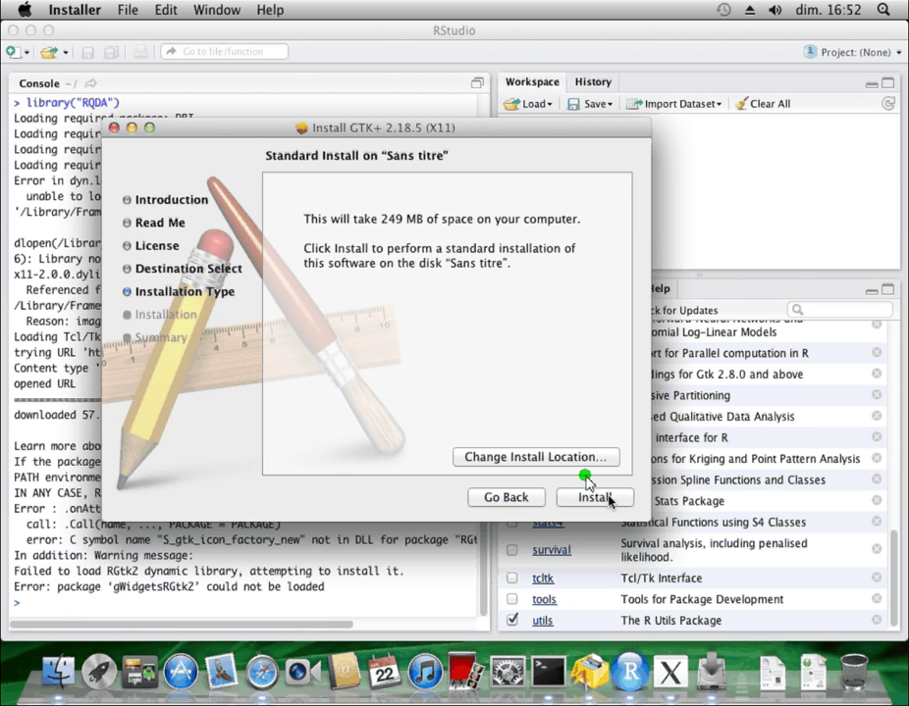
pyautogui.click(608, 499)
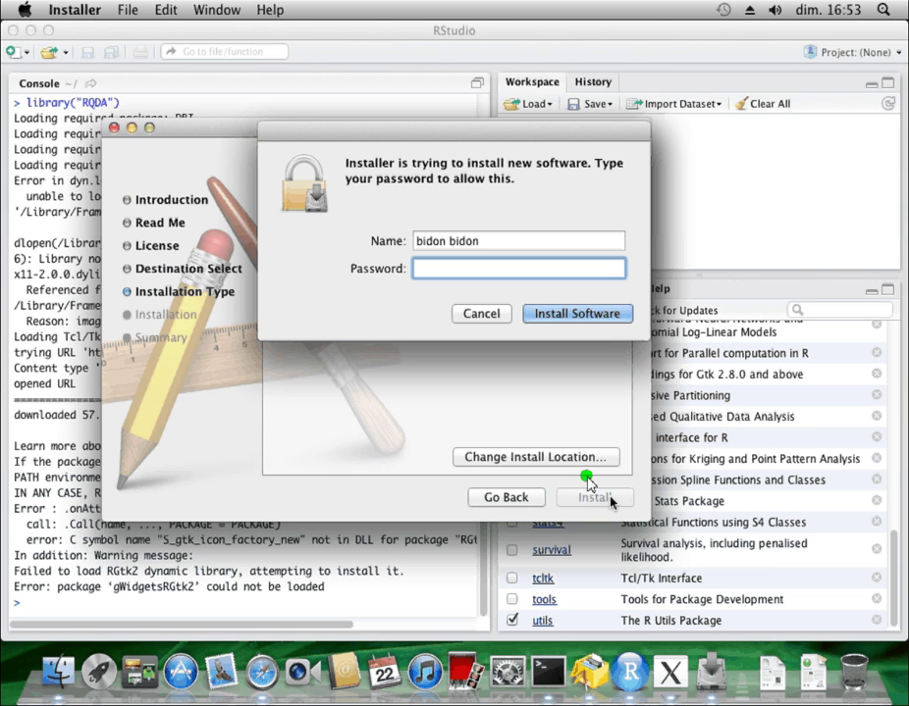
# Authorize the GTK+ 2.18.5 install with the administrator password, then close the finished installer
pyautogui.write('•••••')
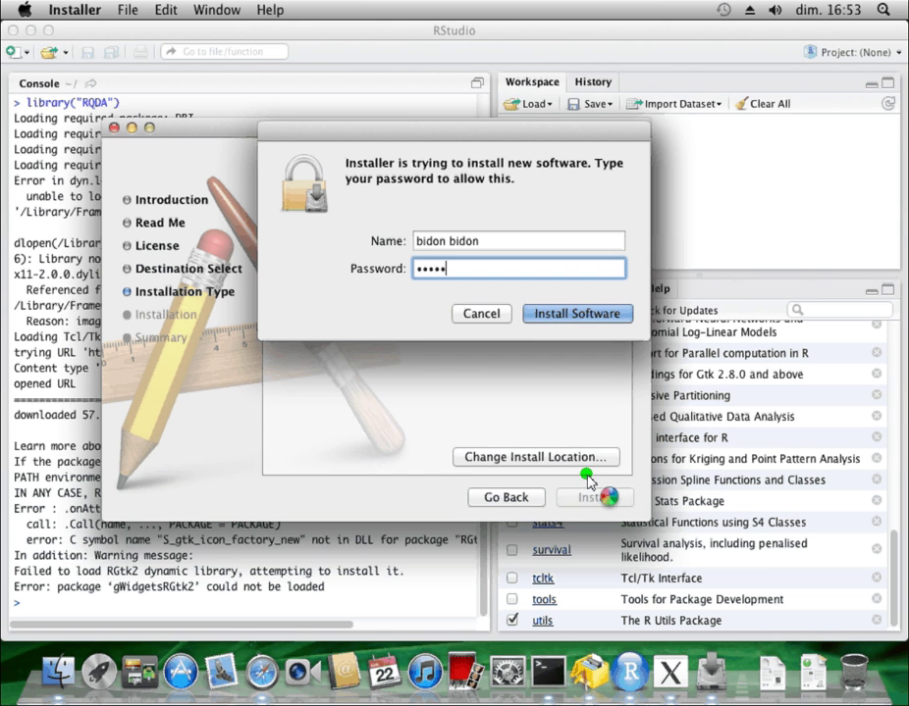
pyautogui.write('••')
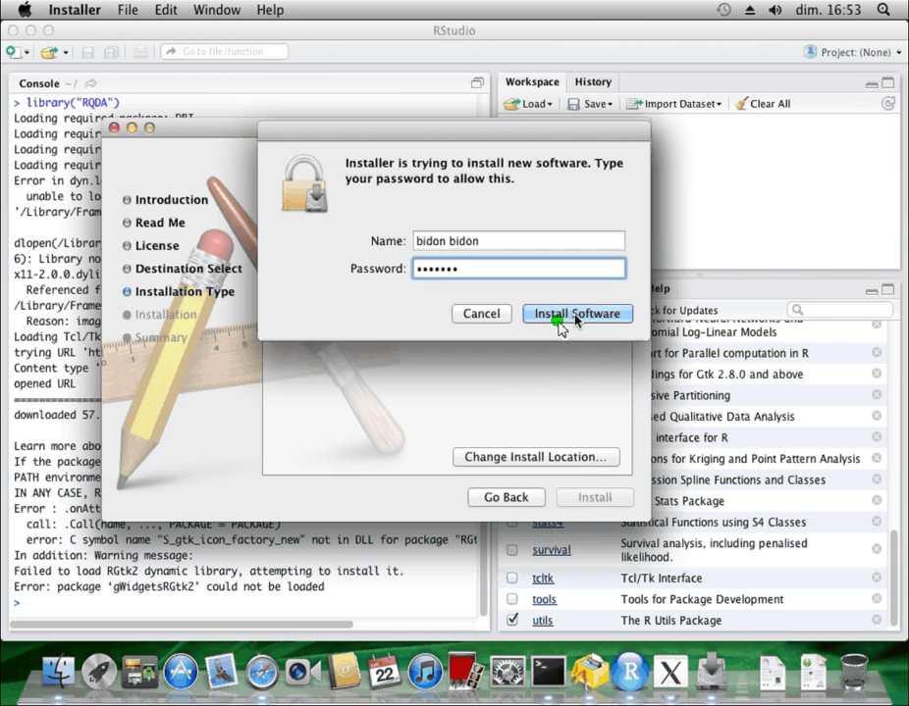
pyautogui.click(558, 322)
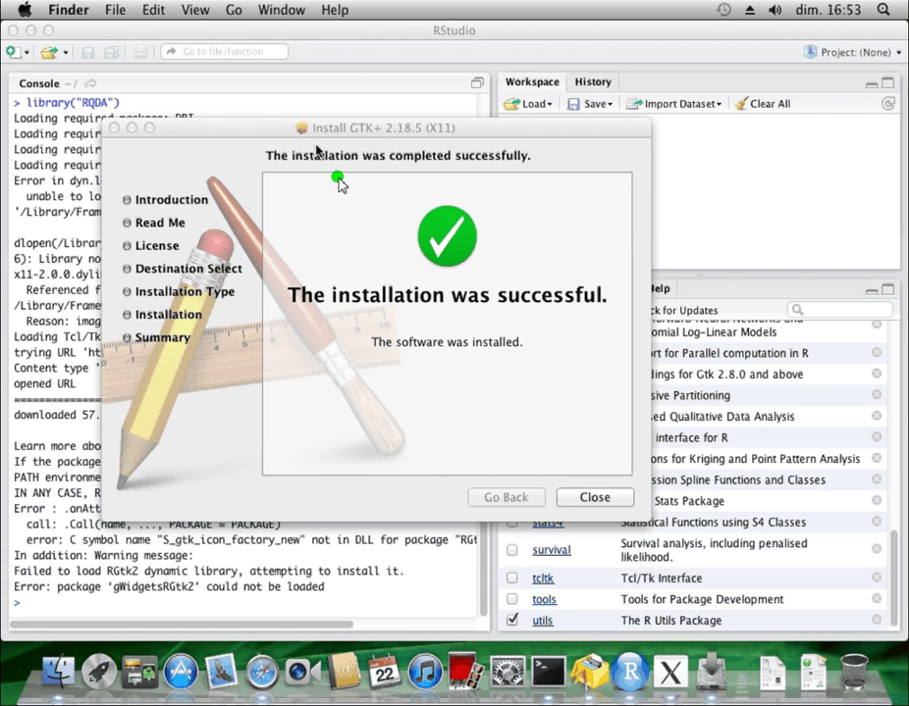
pyautogui.click(588, 498)
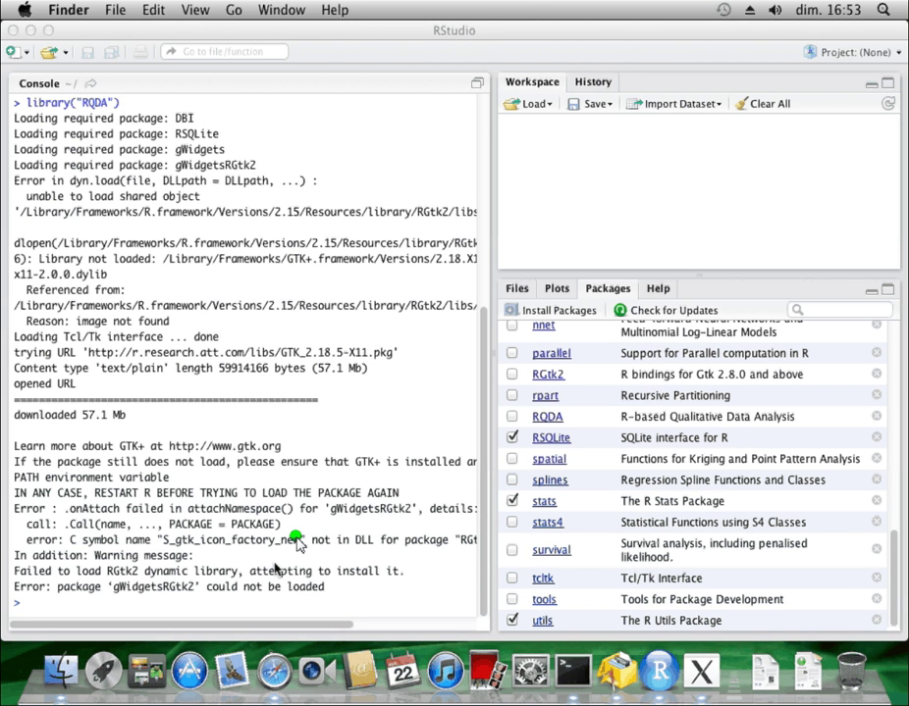
# Quit RStudio and relaunch it from the Dock for a fresh R 2.15.0 session
pyautogui.click(257, 606)
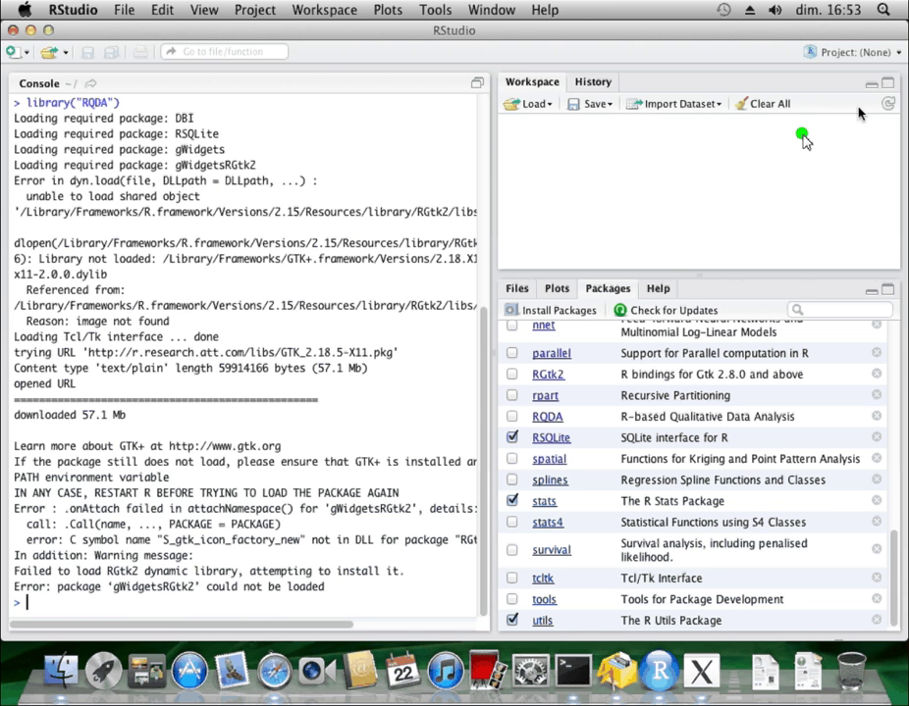
pyautogui.click(12, 31)
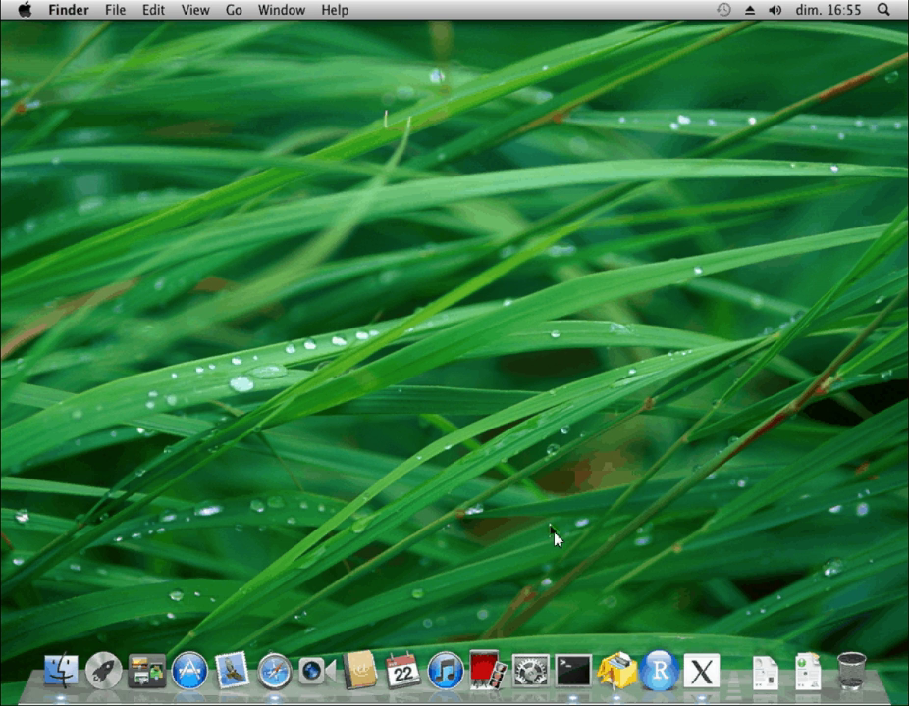
pyautogui.click(659, 677)
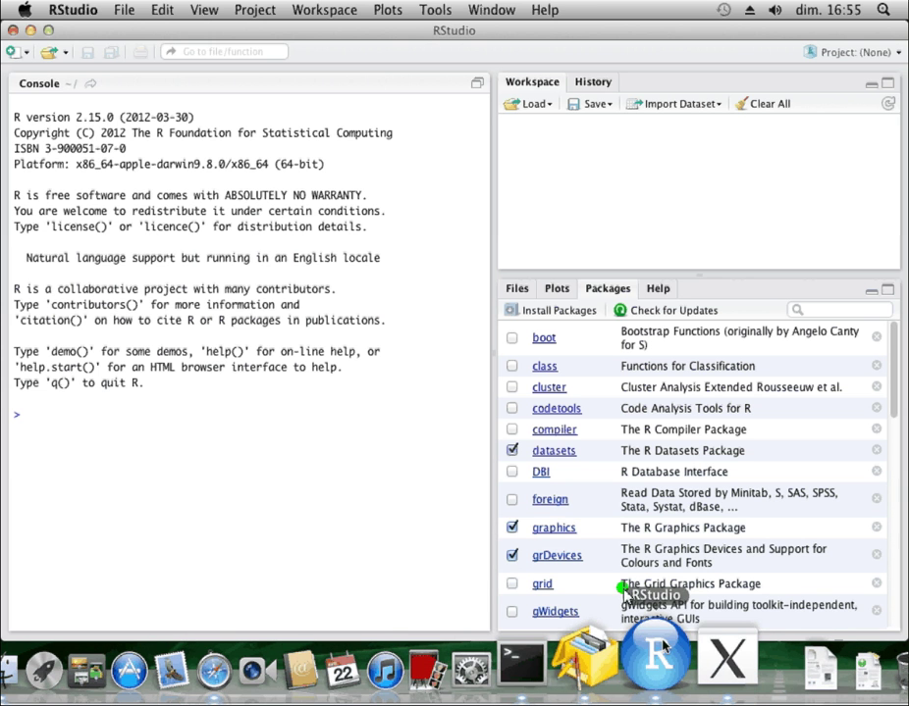
# Tick RQDA in the Packages pane to run library("RQDA") and open its window
pyautogui.rightClick(666, 652)
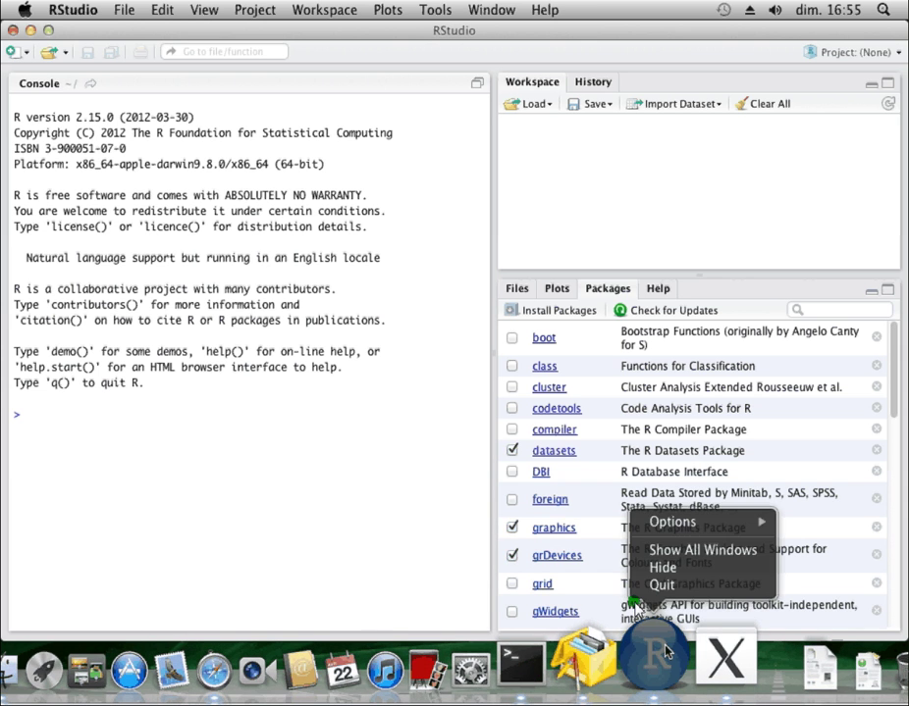
pyautogui.moveTo(693, 530)
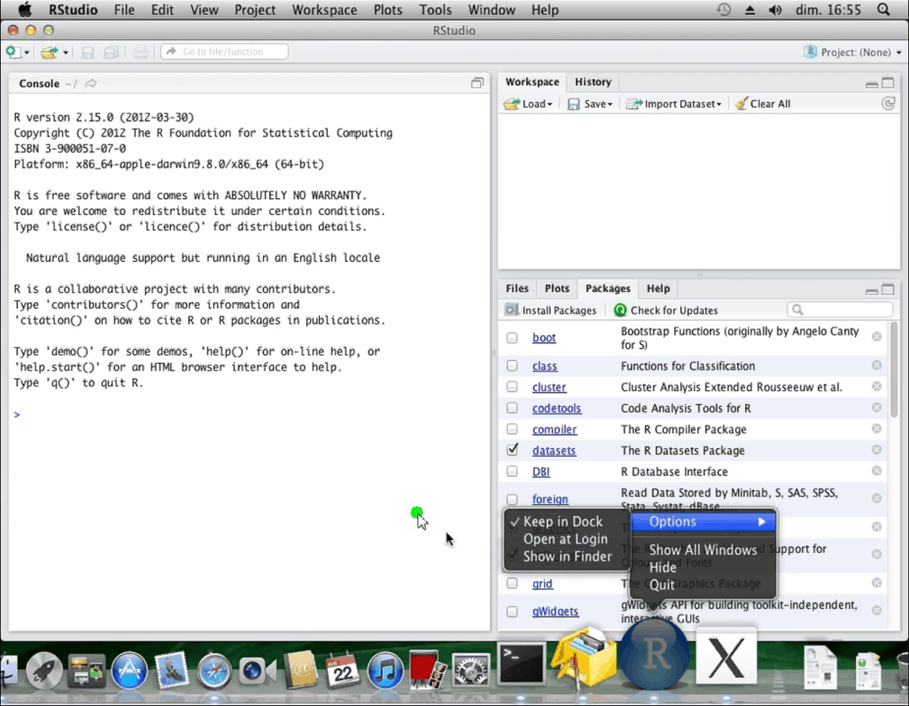
pyautogui.click(378, 550)
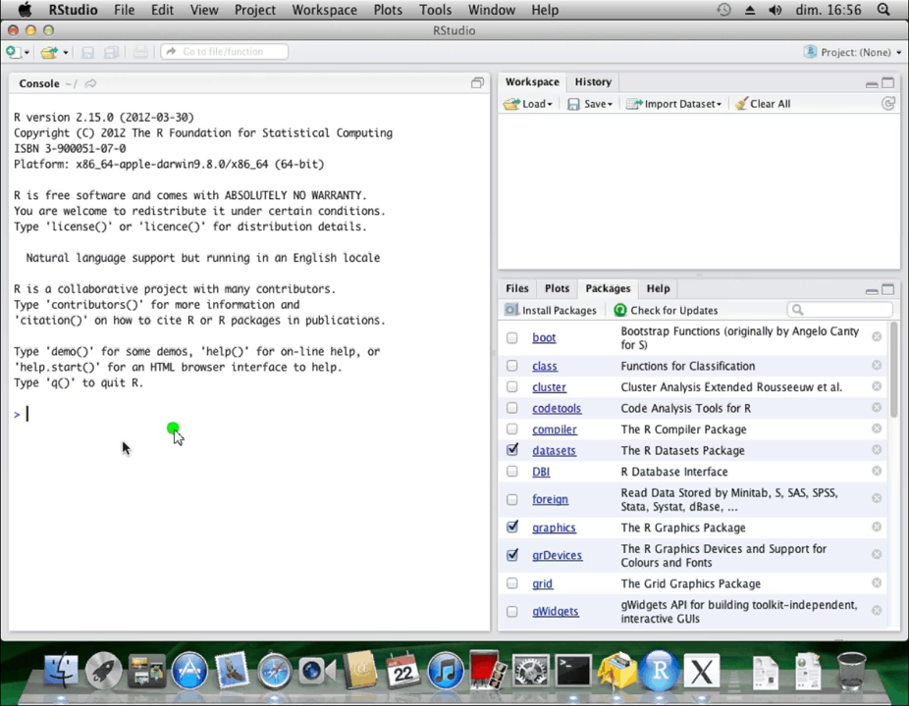
pyautogui.scroll(-5, 663, 445)
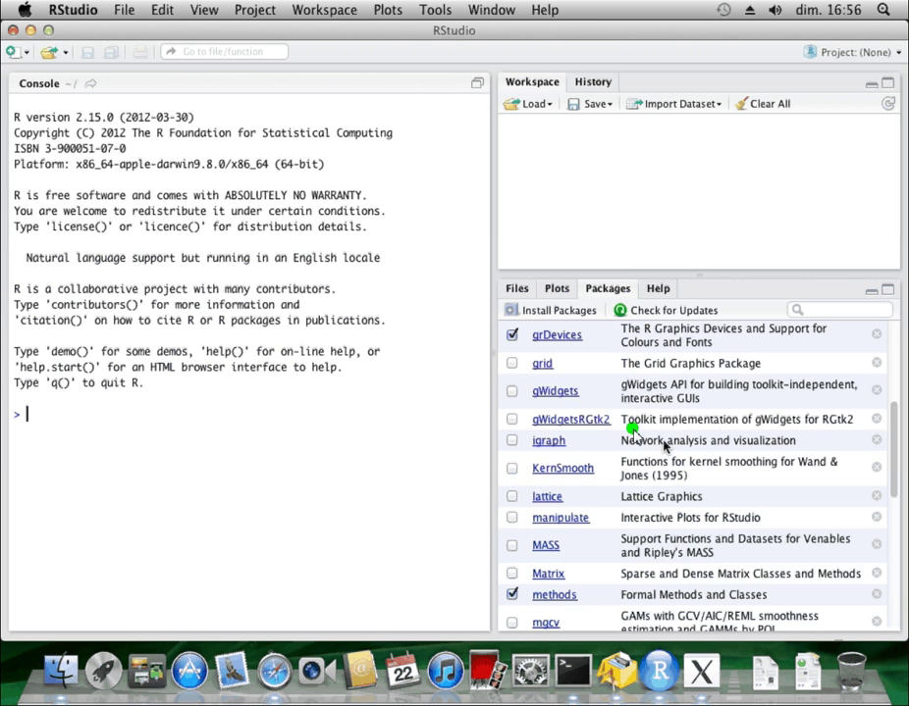
pyautogui.scroll(-6, 663, 446)
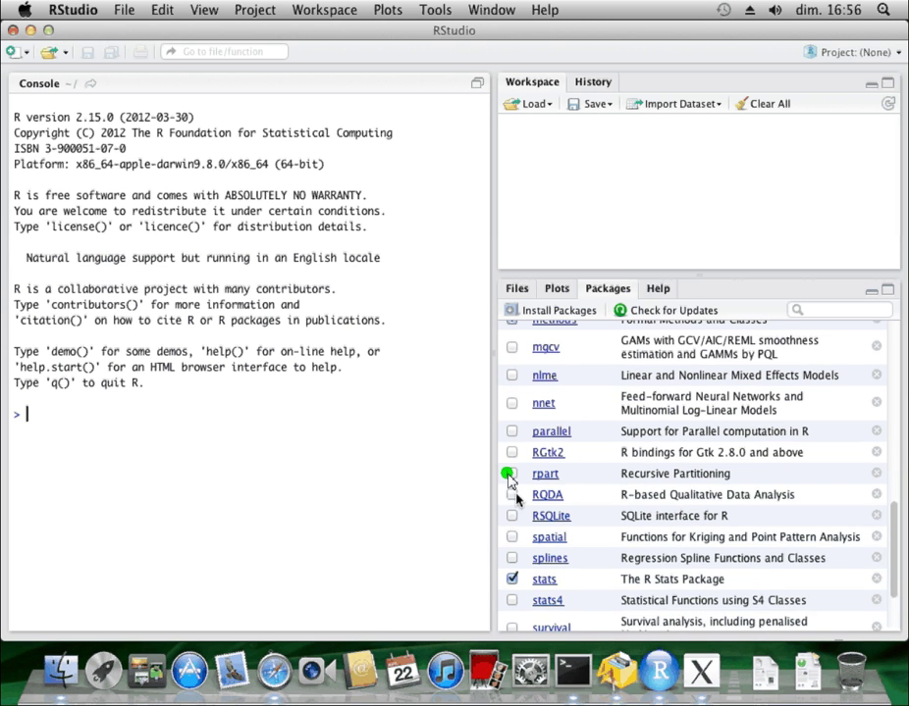
pyautogui.click(511, 495)
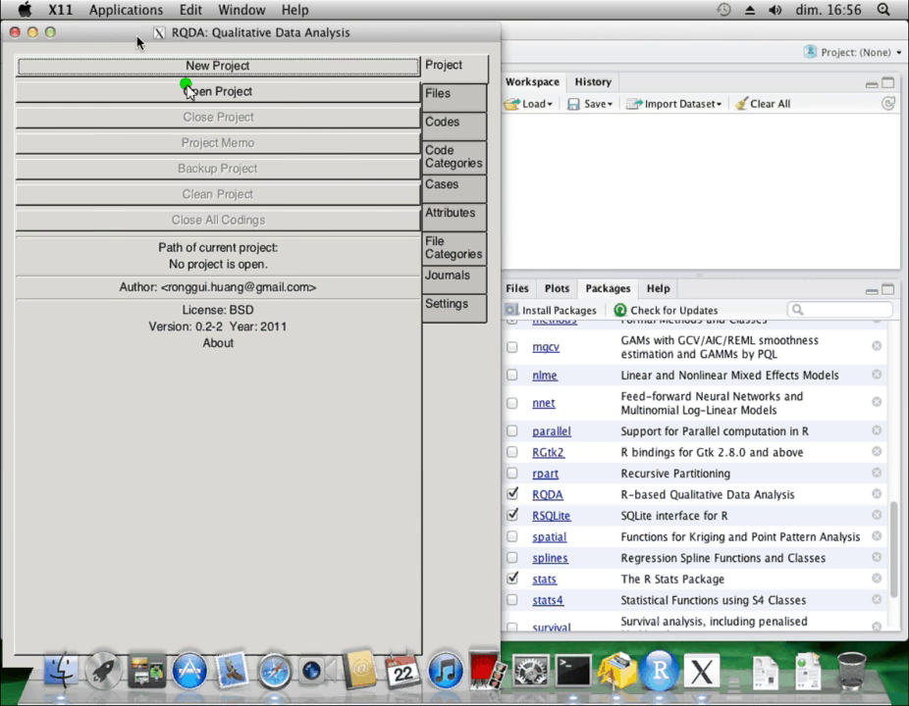
pyautogui.moveTo(138, 41); pyautogui.dragTo(175, 49)
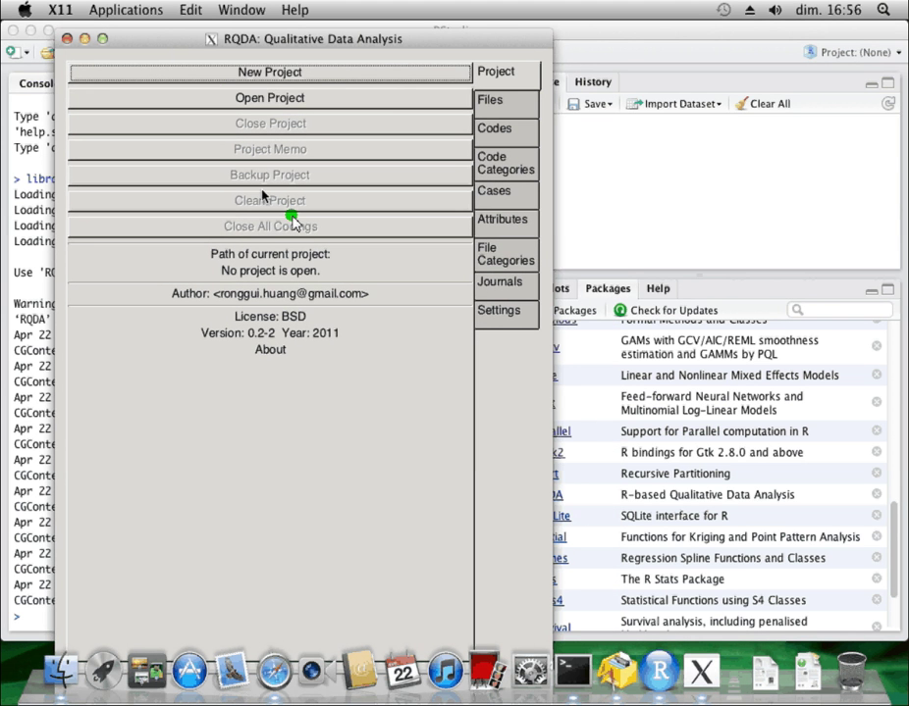
pyautogui.click(378, 74)
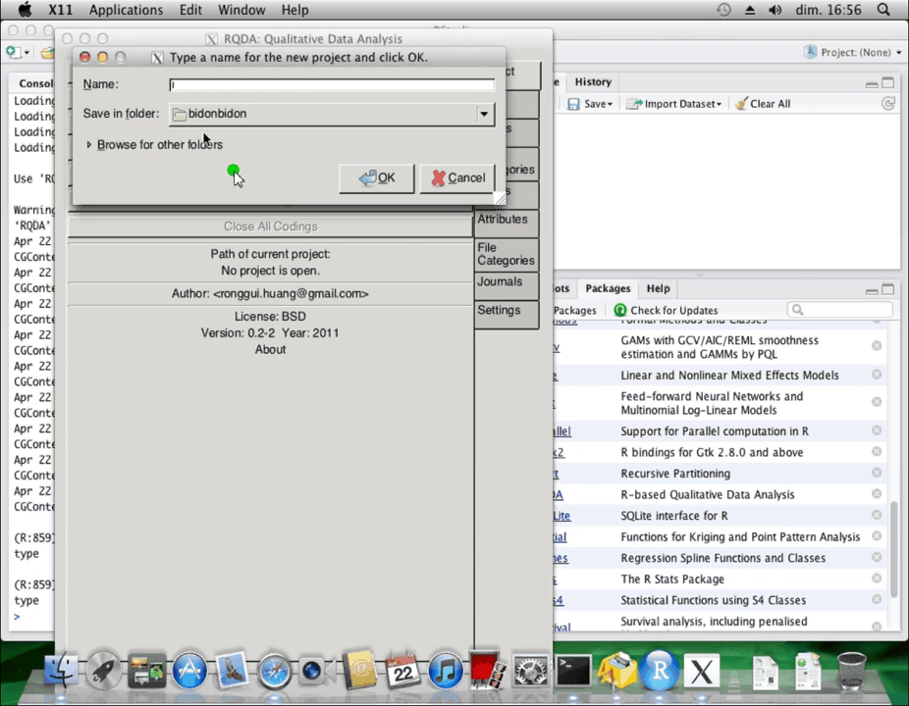
pyautogui.click(85, 57)
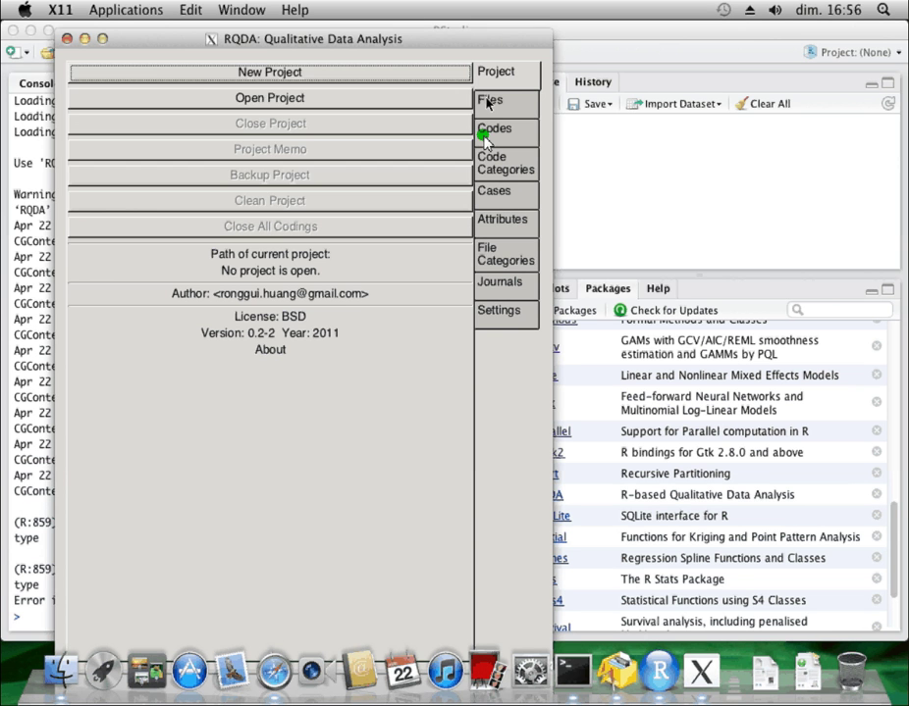
pyautogui.click(488, 132)
pyautogui.click(492, 159)
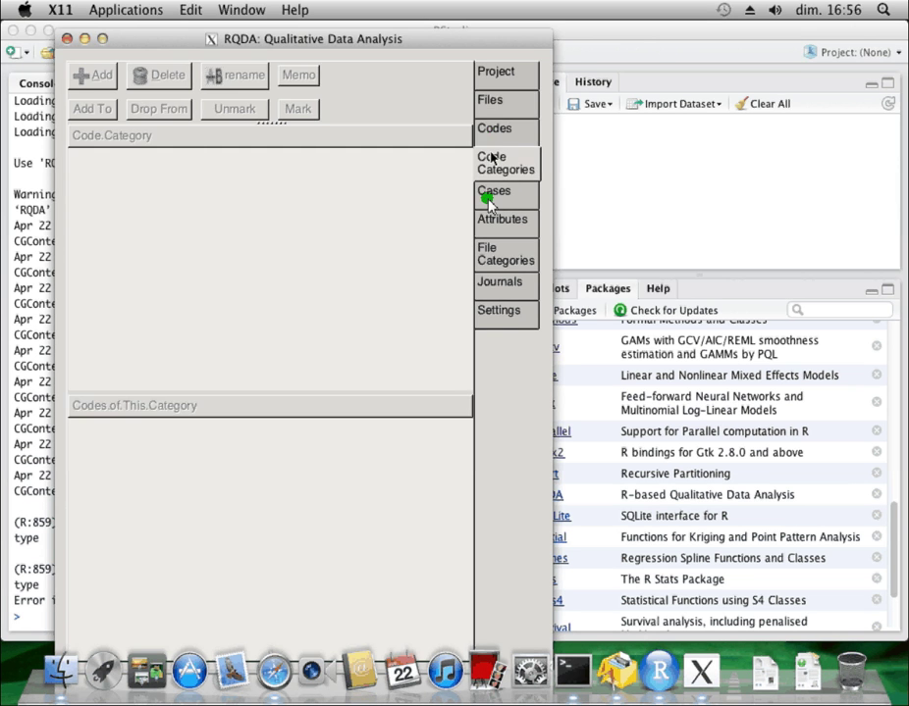
pyautogui.click(490, 201)
pyautogui.click(501, 223)
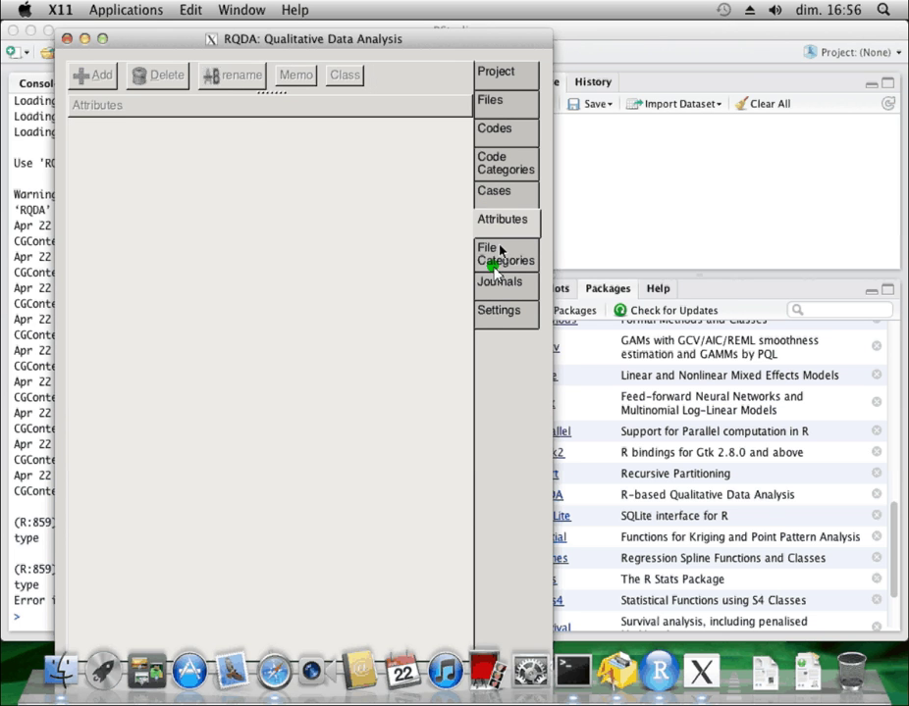
pyautogui.click(495, 259)
pyautogui.click(494, 284)
pyautogui.click(498, 316)
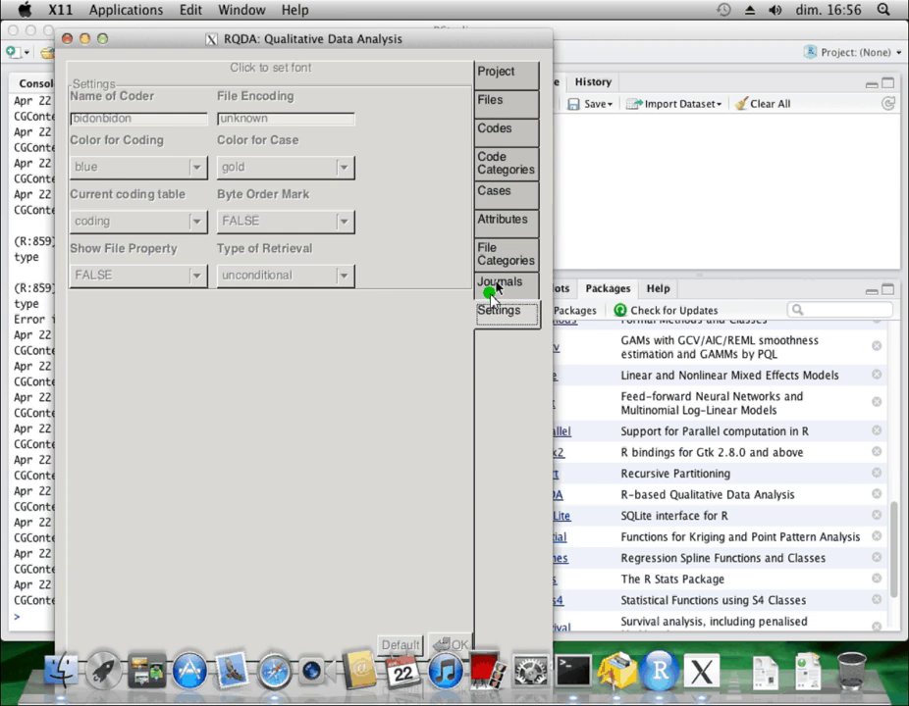
pyautogui.click(498, 221)
pyautogui.click(490, 165)
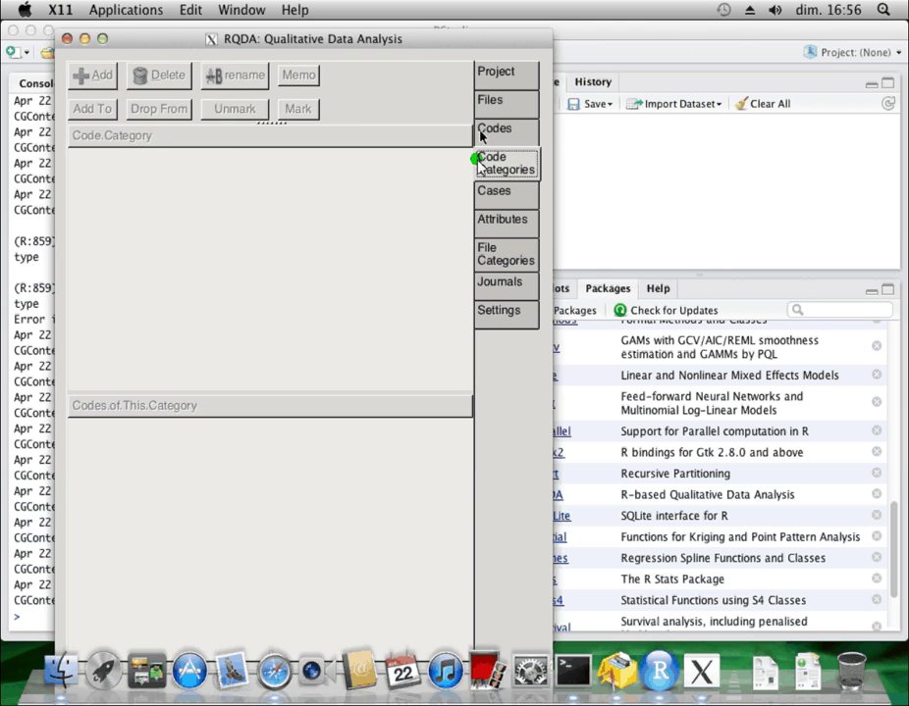
pyautogui.click(492, 103)
pyautogui.click(486, 78)
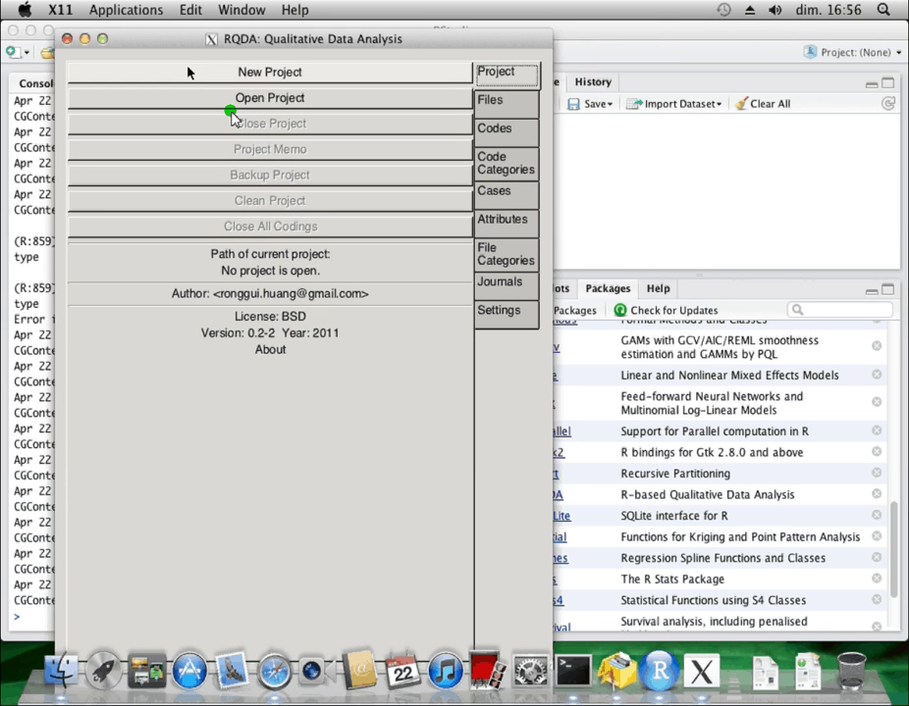
pyautogui.click(491, 104)
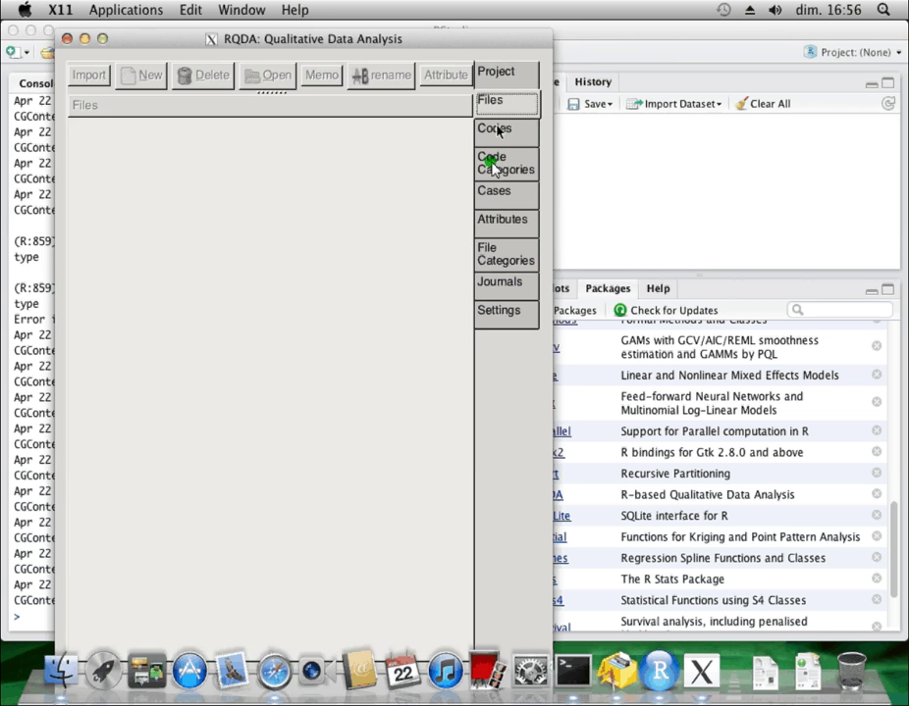
pyautogui.click(496, 129)
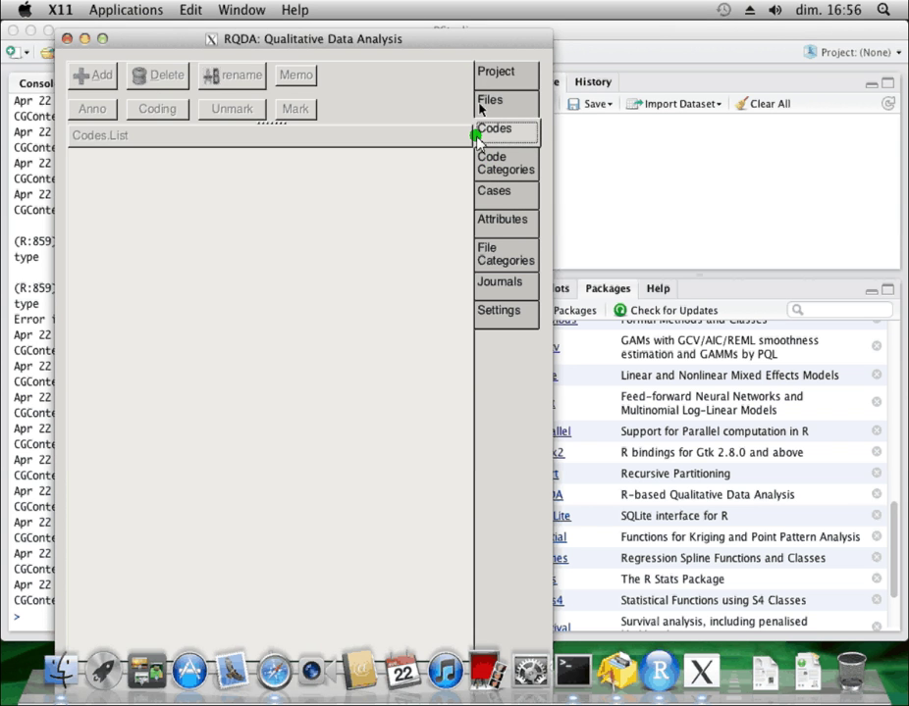
pyautogui.click(487, 103)
pyautogui.click(493, 82)
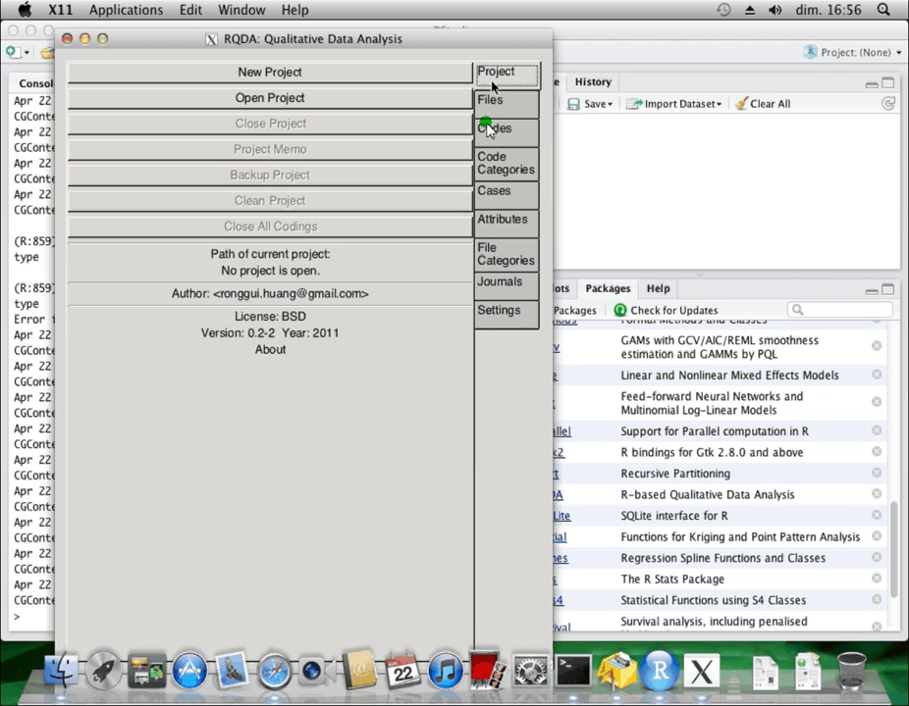
pyautogui.click(509, 220)
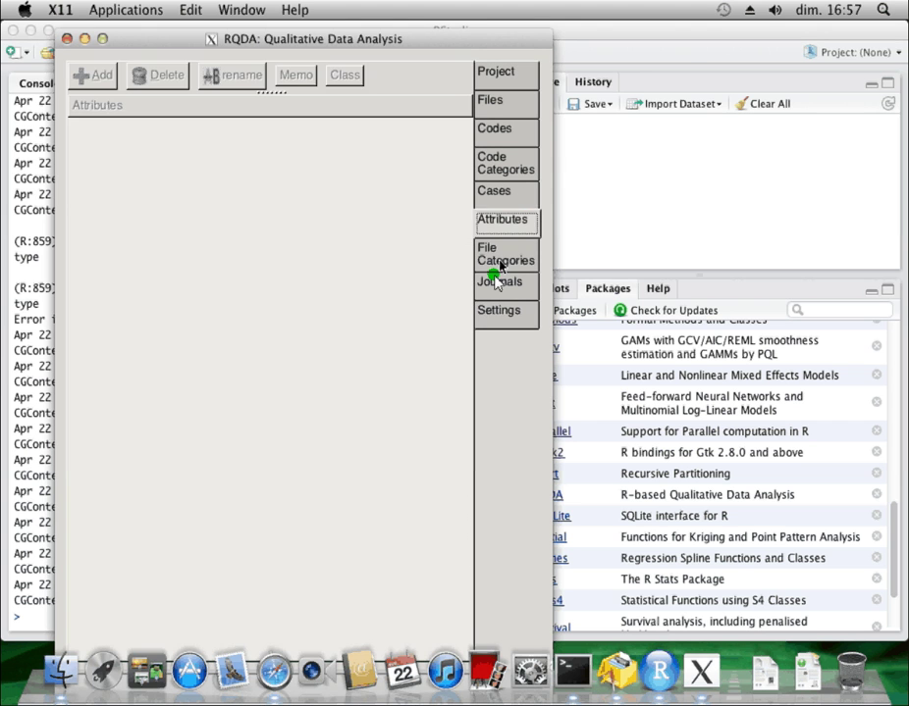
pyautogui.click(498, 285)
pyautogui.click(497, 307)
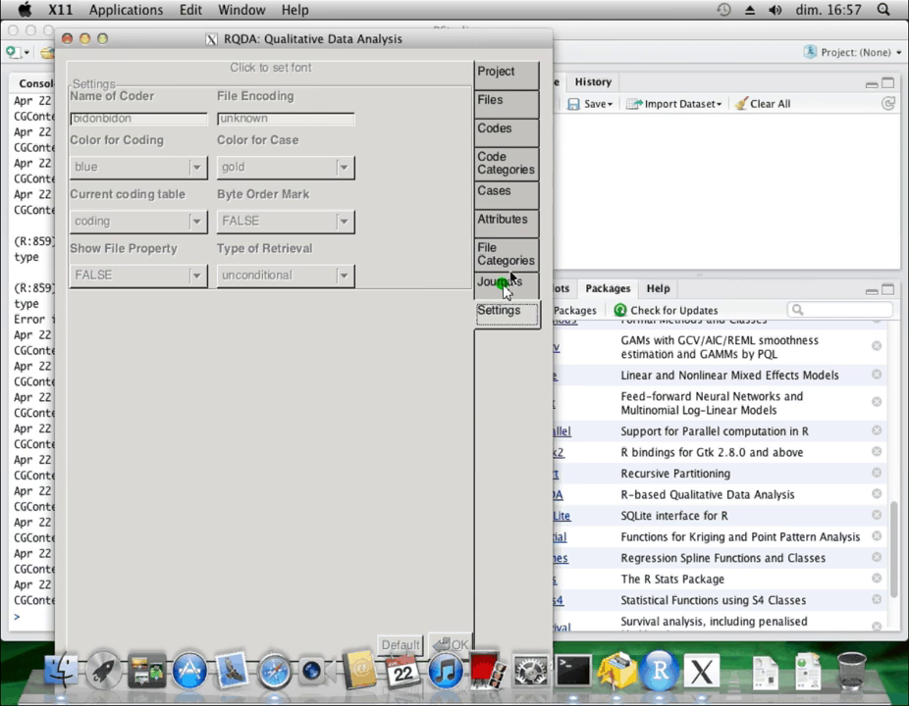
pyautogui.click(490, 218)
pyautogui.click(496, 193)
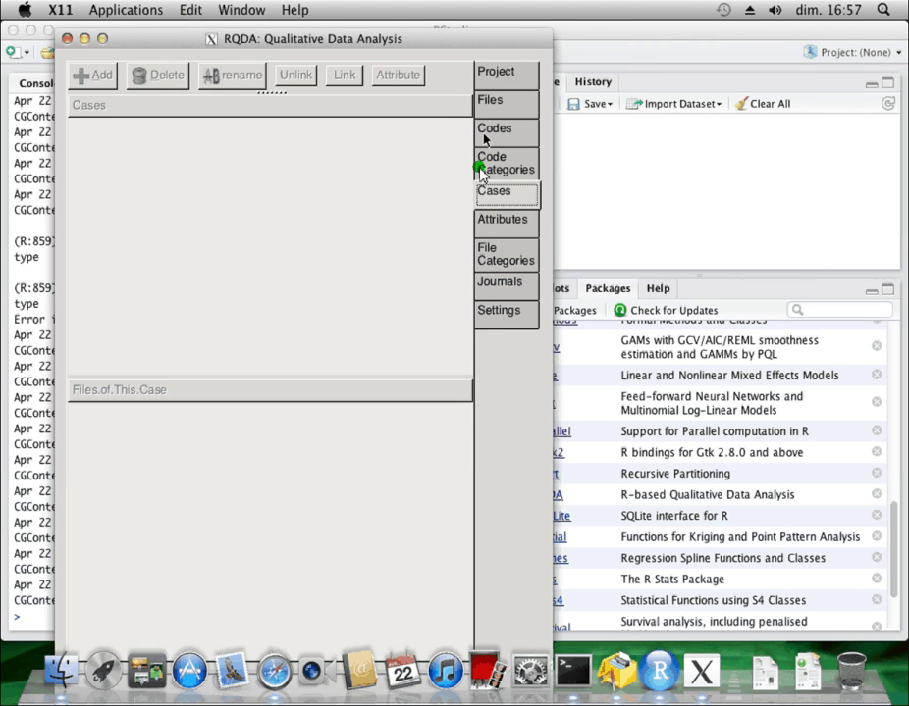
pyautogui.click(497, 145)
pyautogui.click(497, 79)
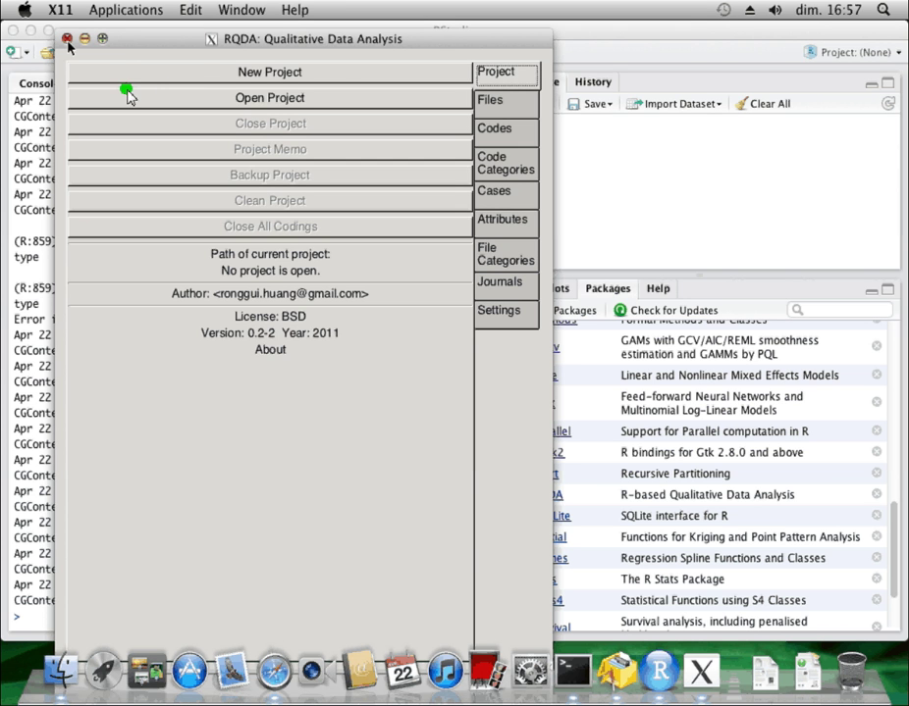
# Browse RQDA's Files, Code Categories, File Categories, Journals and Settings tabs, then return to Project
pyautogui.click(490, 101)
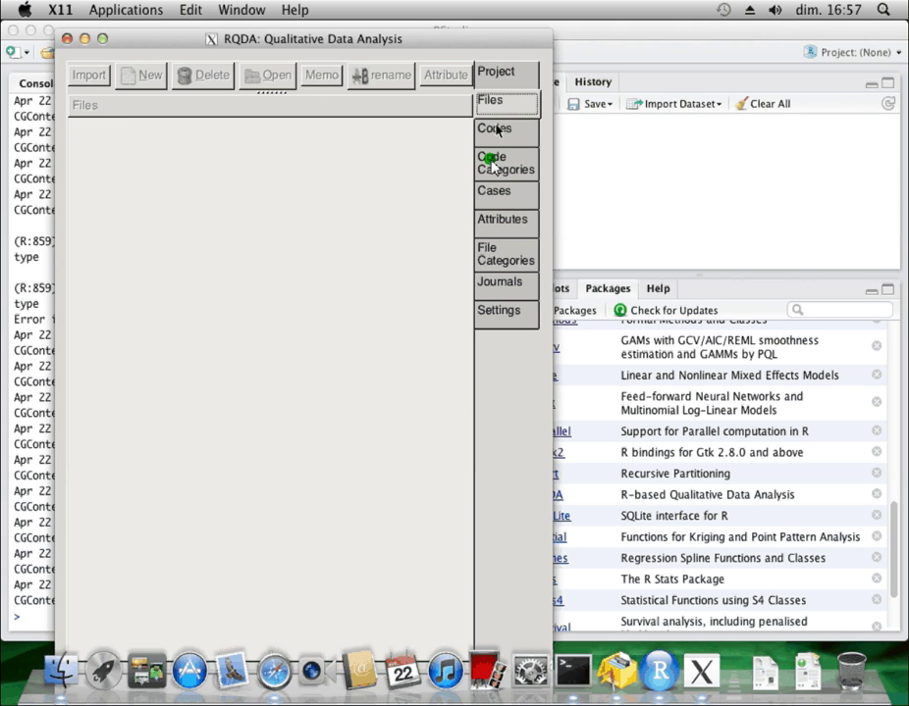
pyautogui.click(493, 163)
pyautogui.click(492, 257)
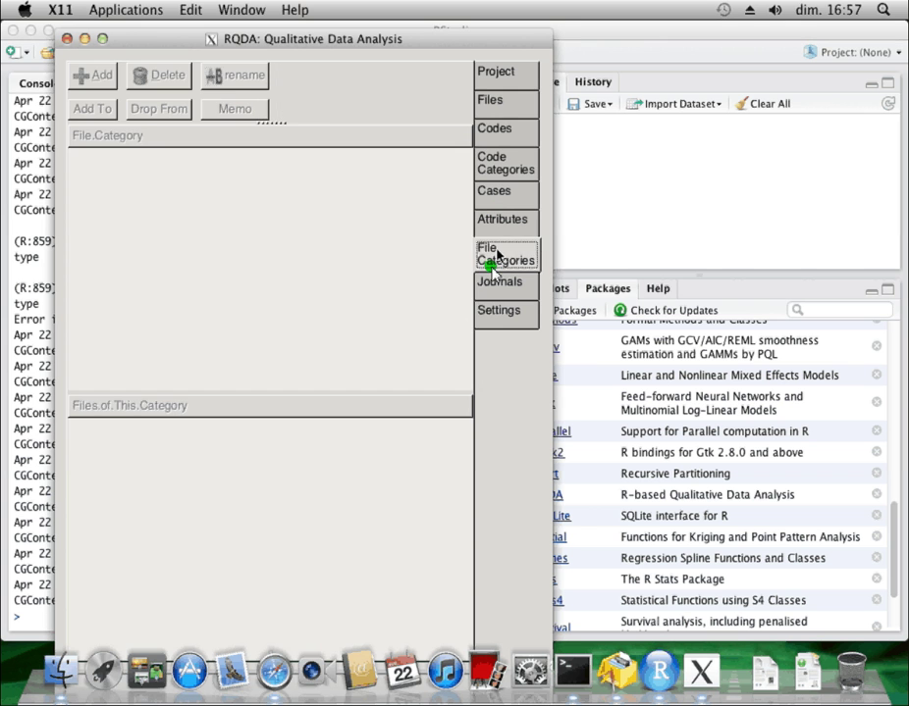
pyautogui.click(499, 283)
pyautogui.click(501, 311)
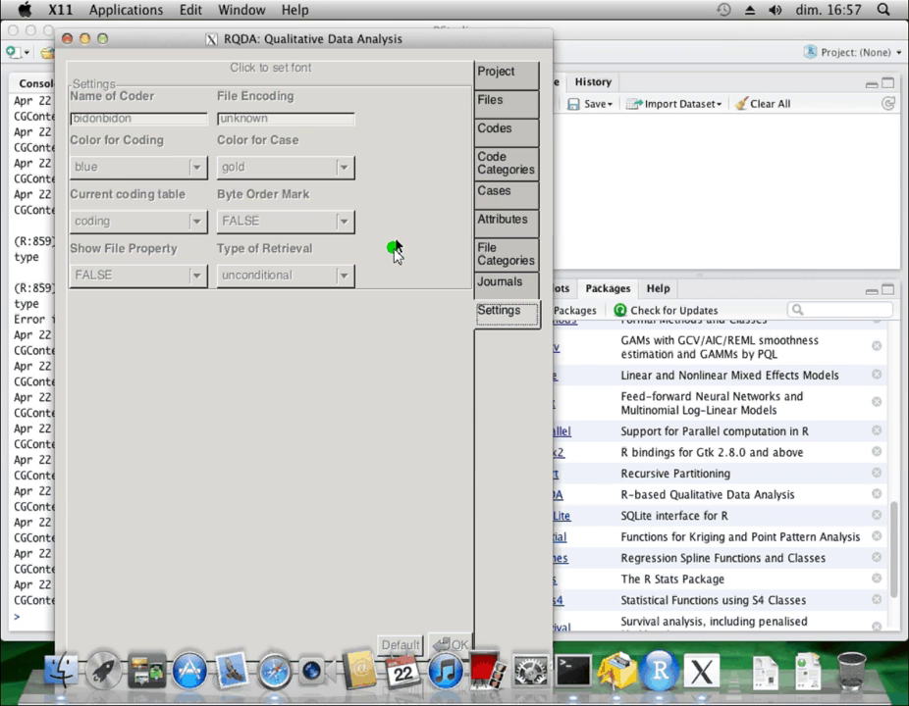
pyautogui.click(492, 73)
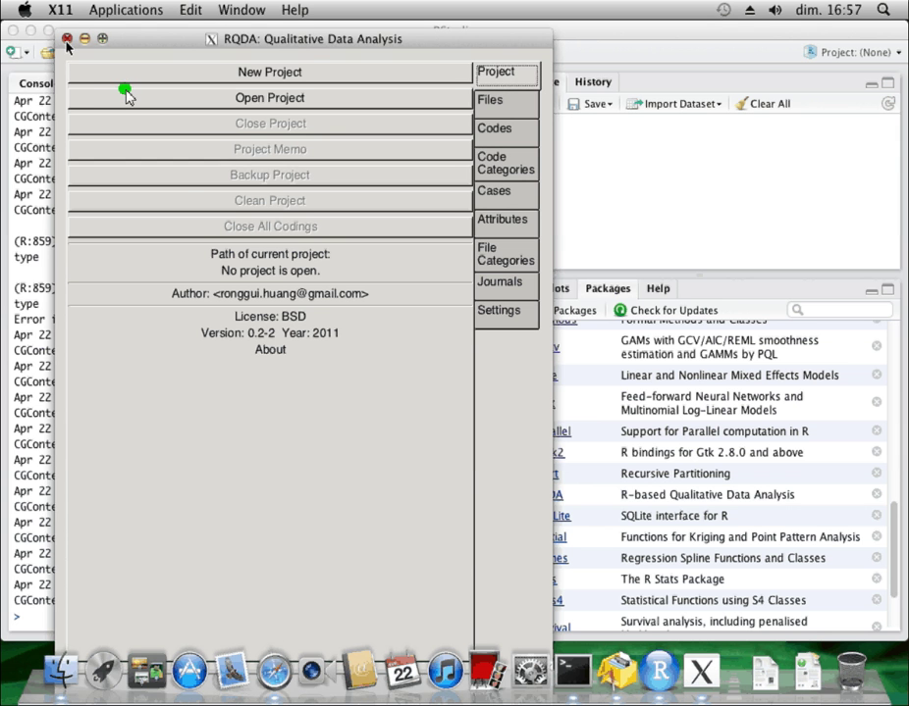
# Exit RQDA, confirming the Really EXIT? prompt with OK, then close RStudio
pyautogui.click(67, 39)
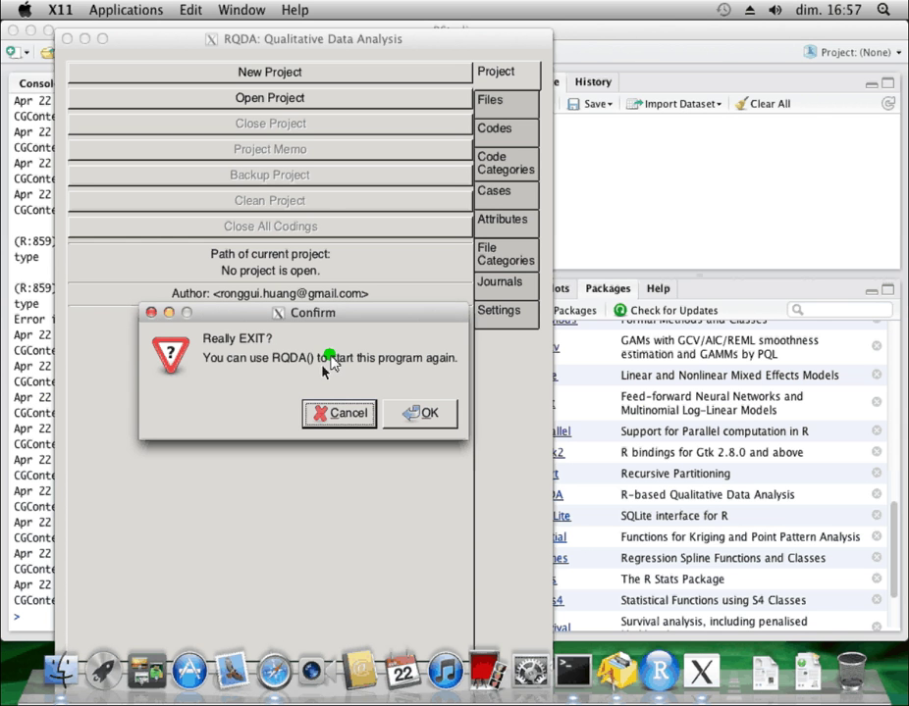
pyautogui.click(416, 420)
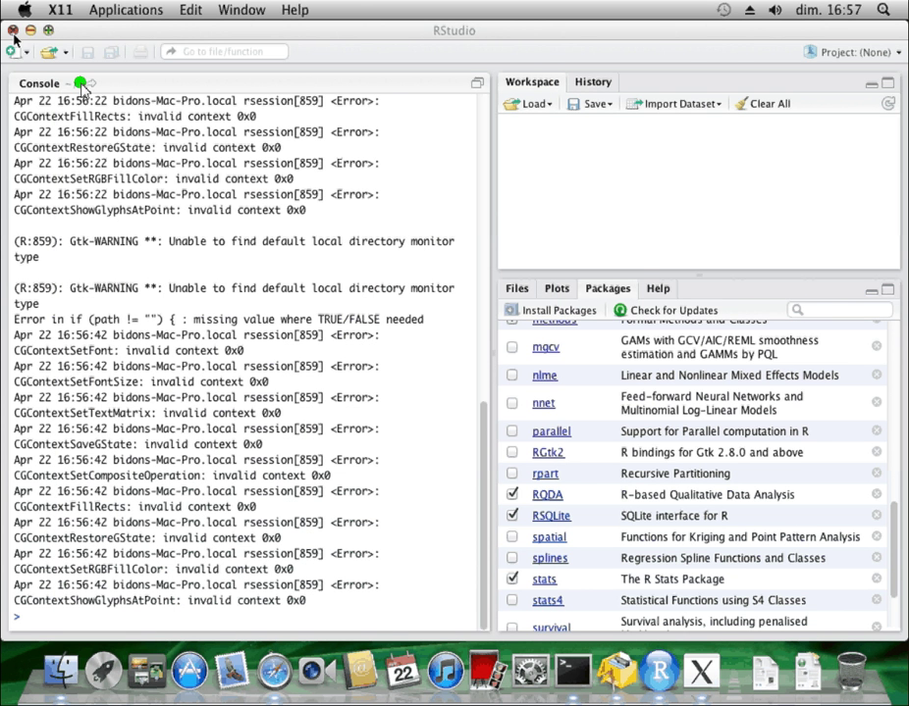
pyautogui.click(13, 32)
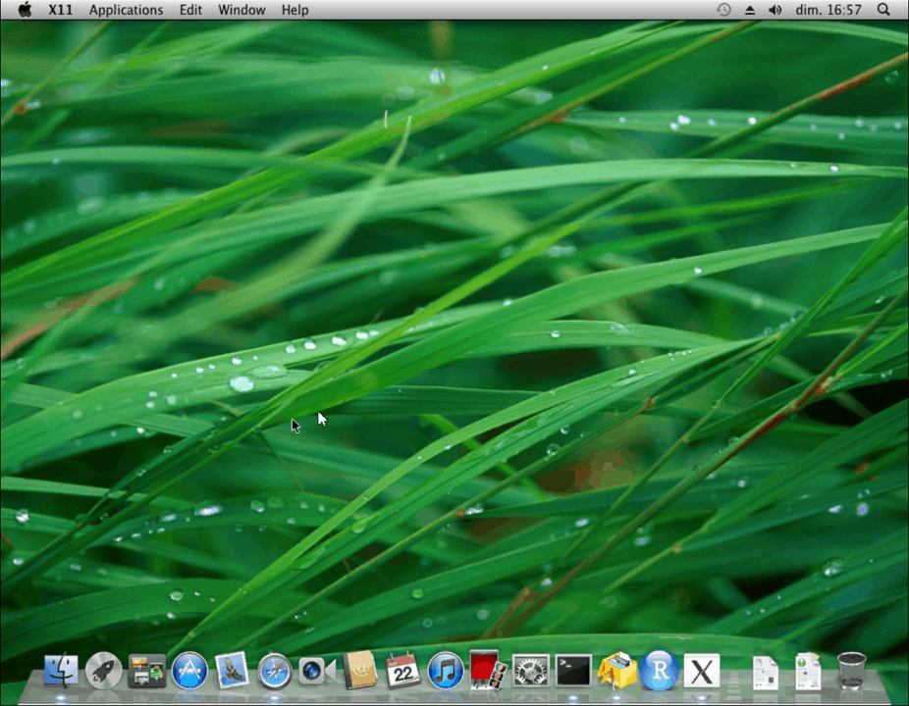
# Relaunch RStudio from the Dock and load the RQDA package from the Packages pane
pyautogui.click(656, 668)
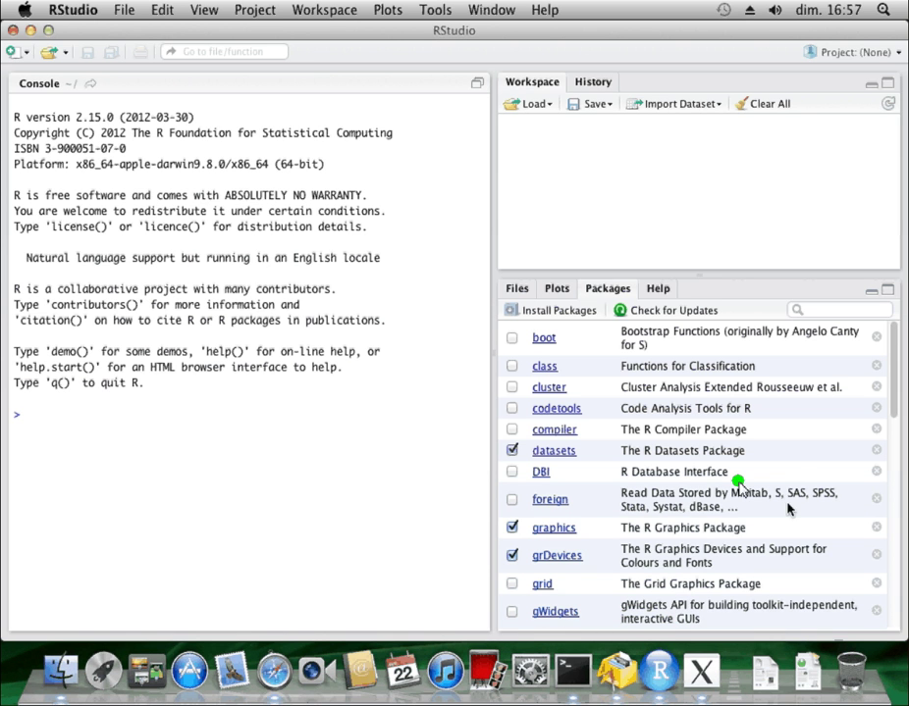
pyautogui.scroll(-10, 787, 508)
pyautogui.scroll(-2, 788, 508)
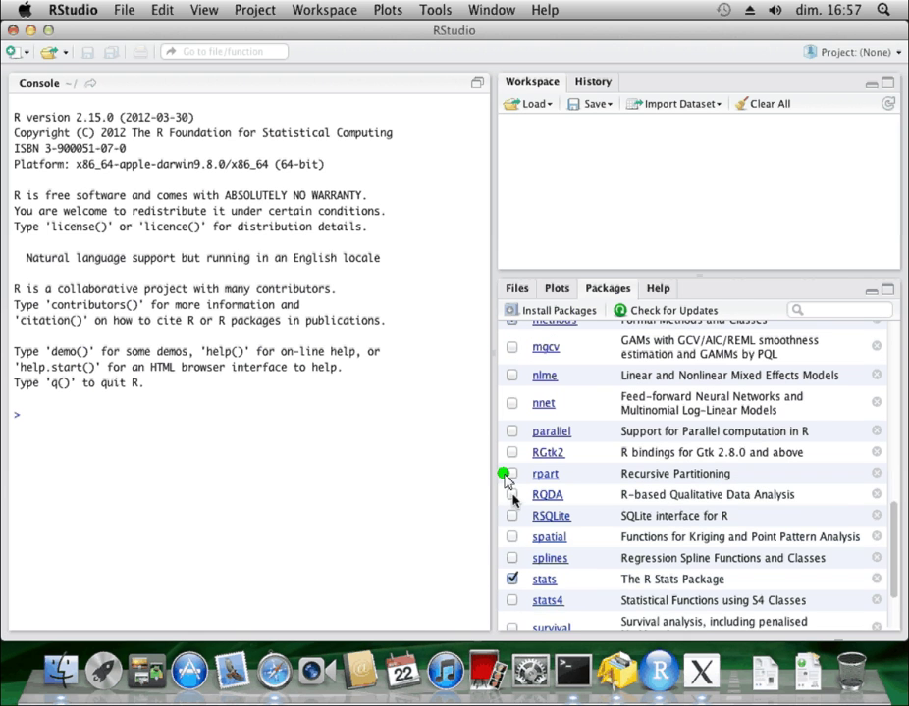
pyautogui.click(511, 494)
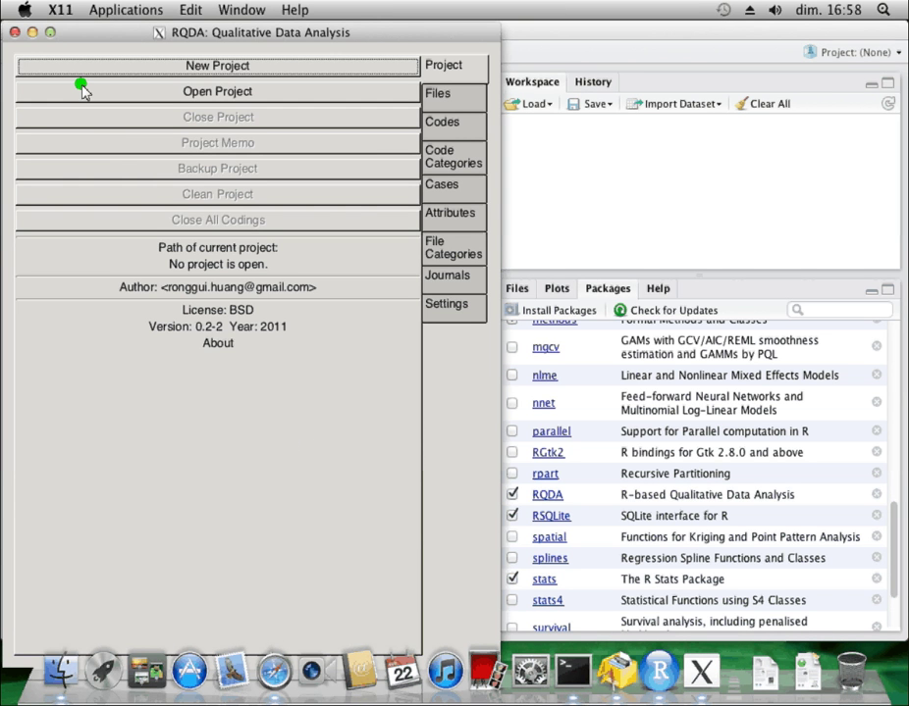
# Close the RQDA window, confirm the exit with OK, and return to the console
pyautogui.click(14, 33)
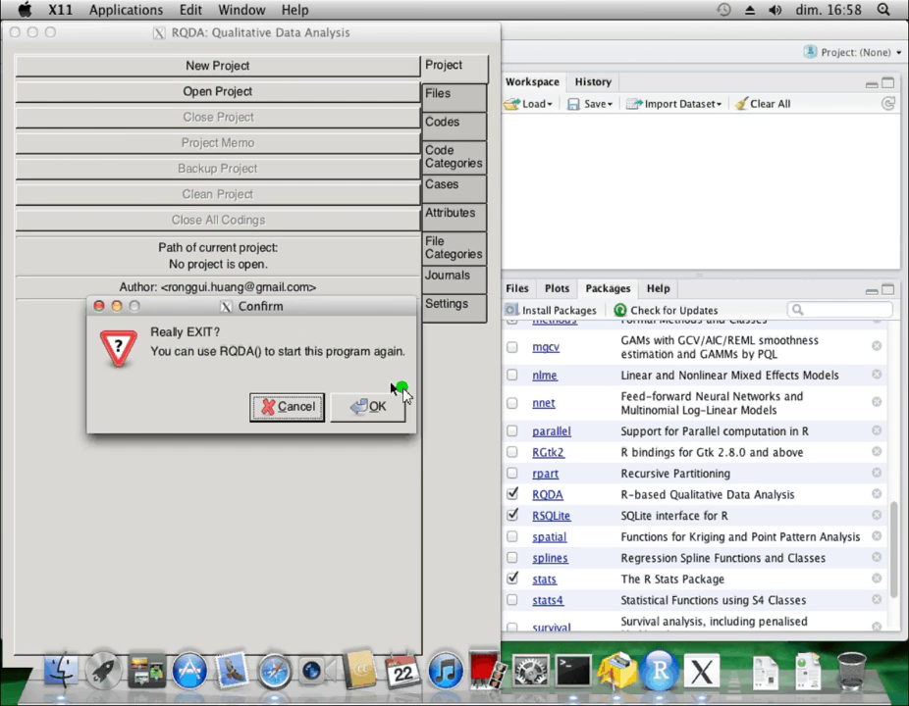
pyautogui.click(371, 406)
pyautogui.click(342, 423)
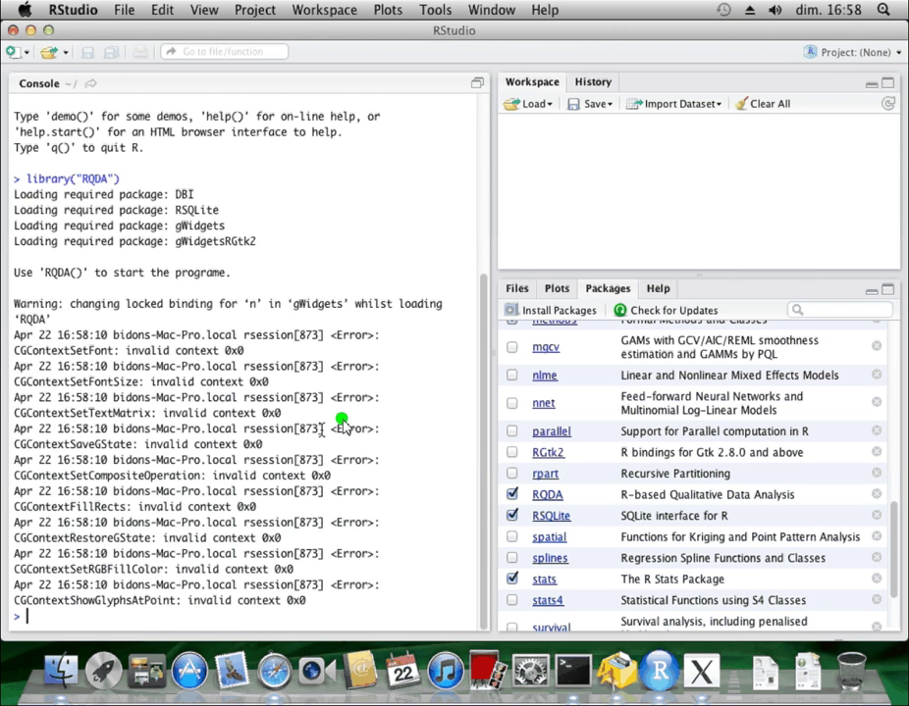
# Open RStudio's preferences and look through the version control and pane layout pages
pyautogui.scroll(5, 342, 423)
pyautogui.scroll(-5, 342, 423)
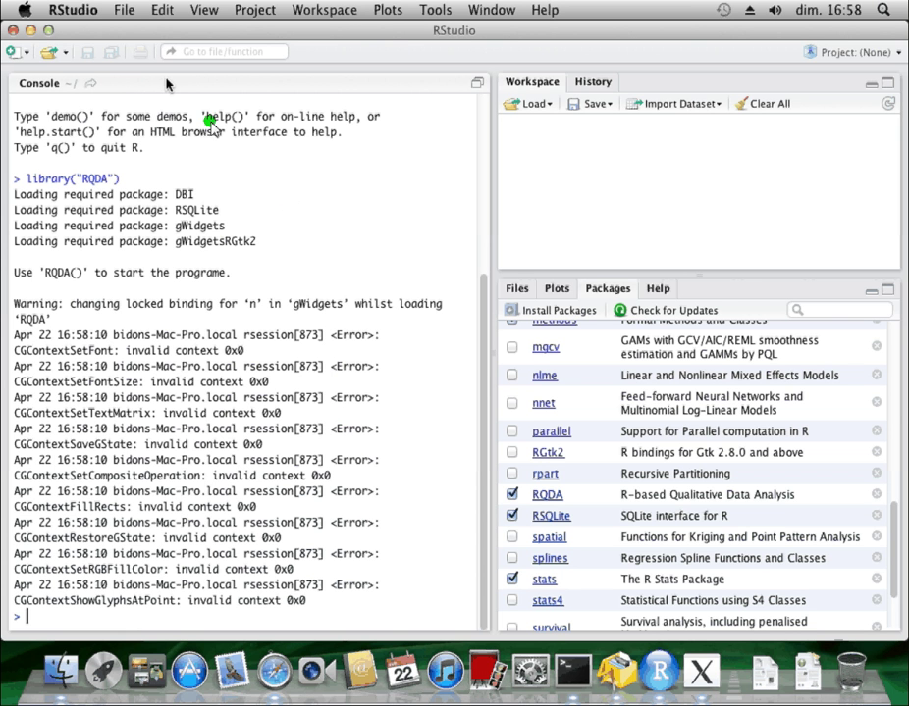
pyautogui.click(75, 12)
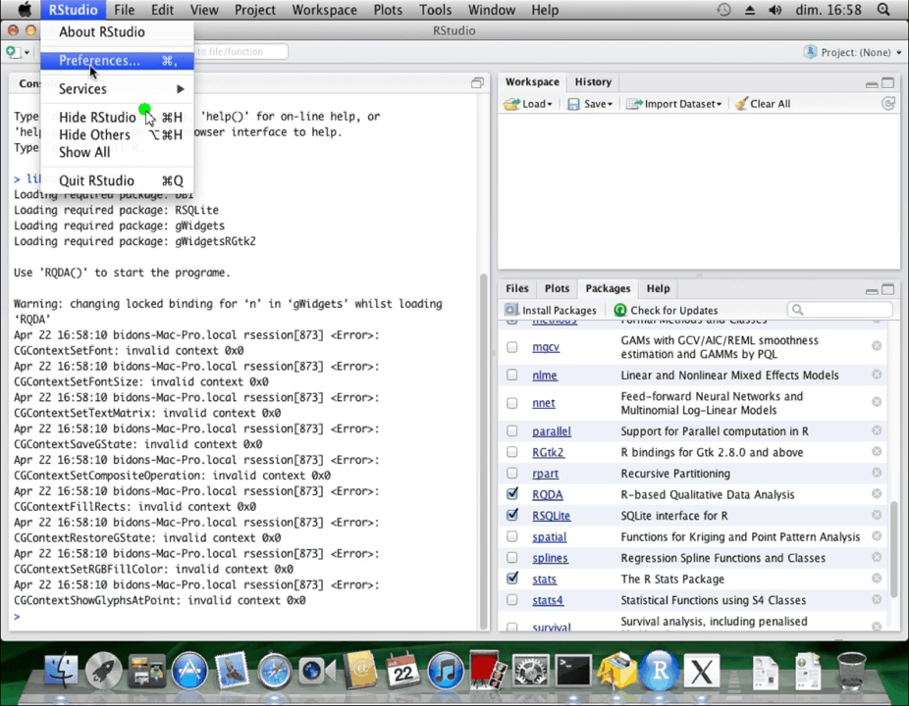
pyautogui.click(91, 65)
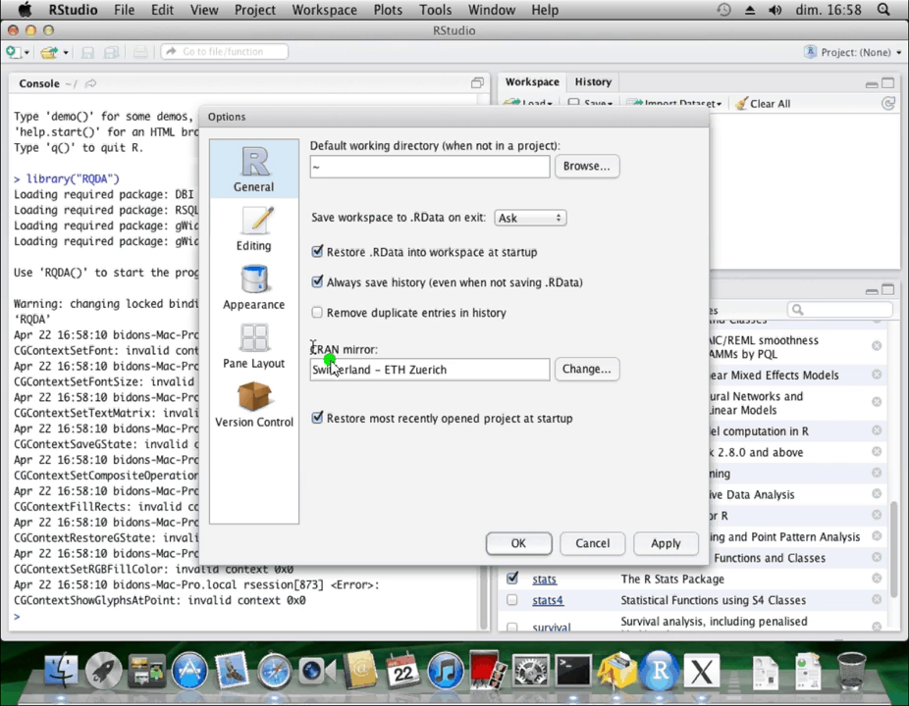
pyautogui.click(272, 397)
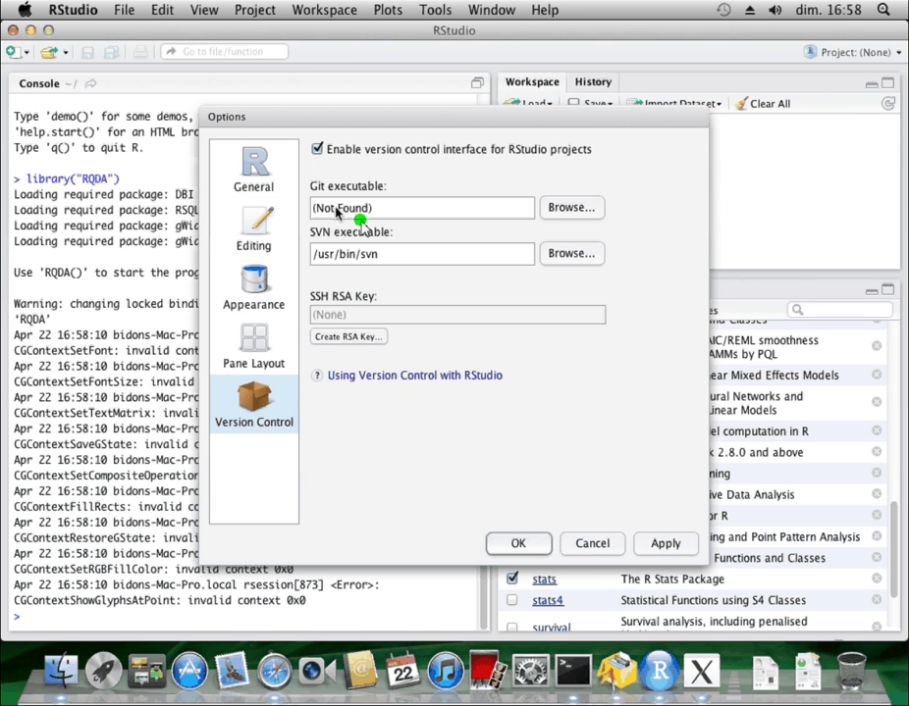
pyautogui.click(267, 365)
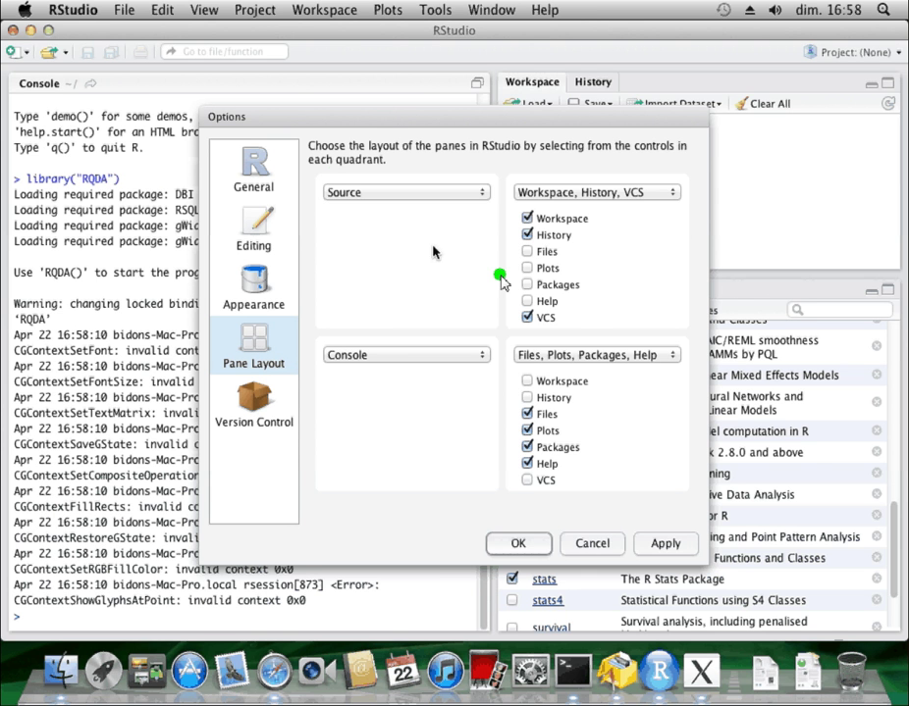
pyautogui.moveTo(391, 119); pyautogui.dragTo(197, 128)
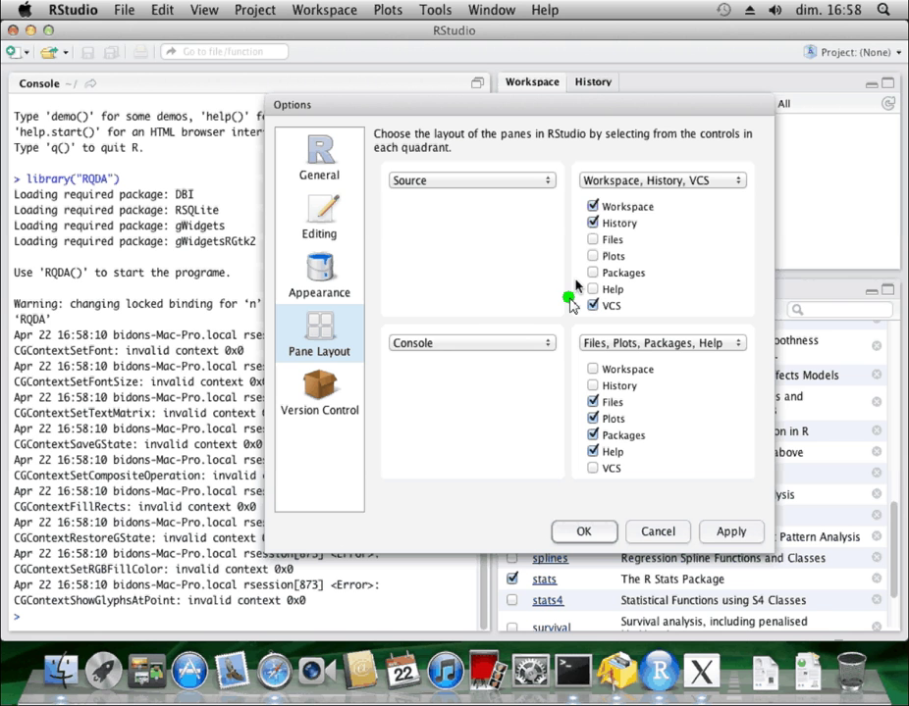
# Set the editor theme to Twilight on the Appearance page and confirm with OK
pyautogui.click(326, 282)
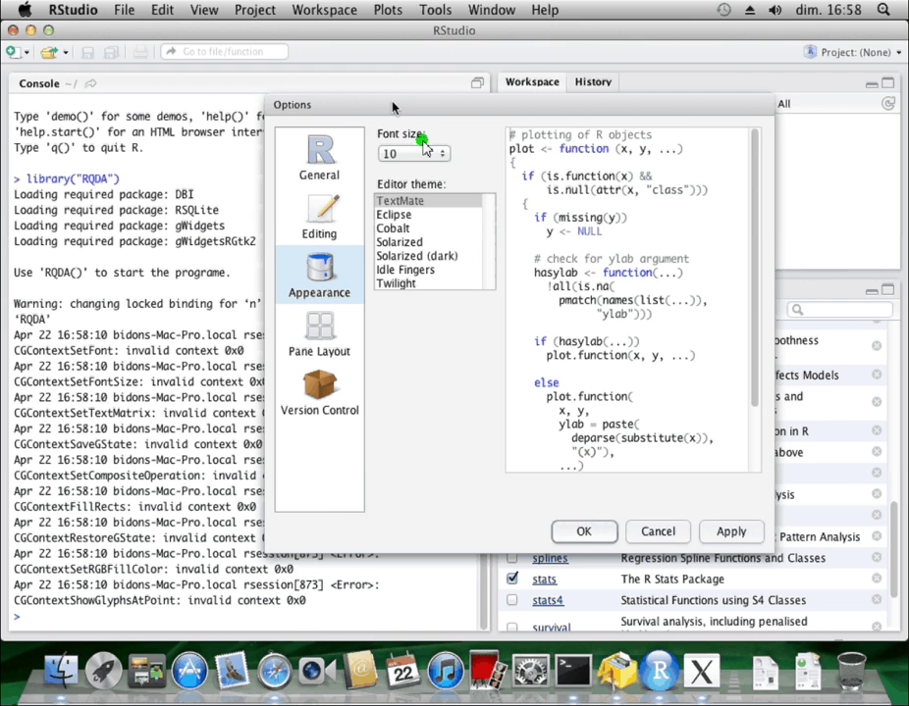
pyautogui.moveTo(392, 108); pyautogui.dragTo(448, 106)
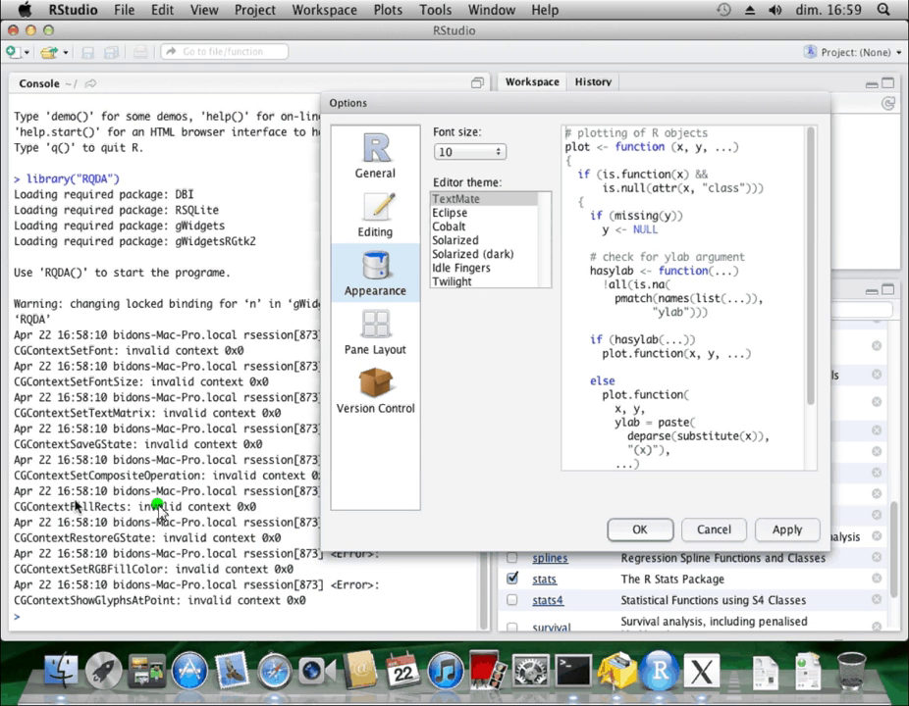
pyautogui.click(470, 268)
pyautogui.click(477, 281)
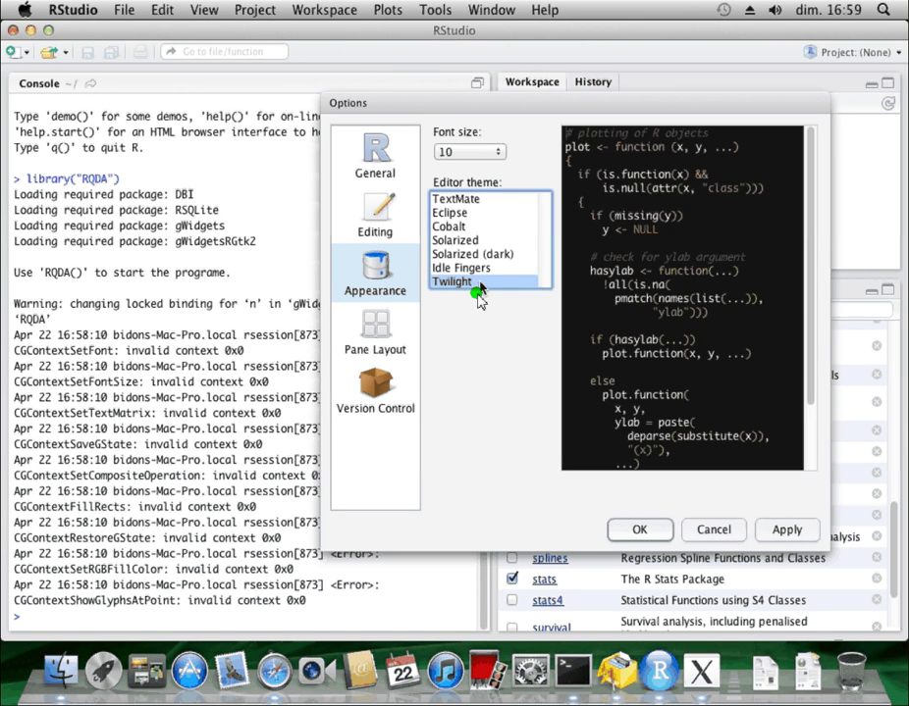
pyautogui.click(609, 518)
pyautogui.click(611, 520)
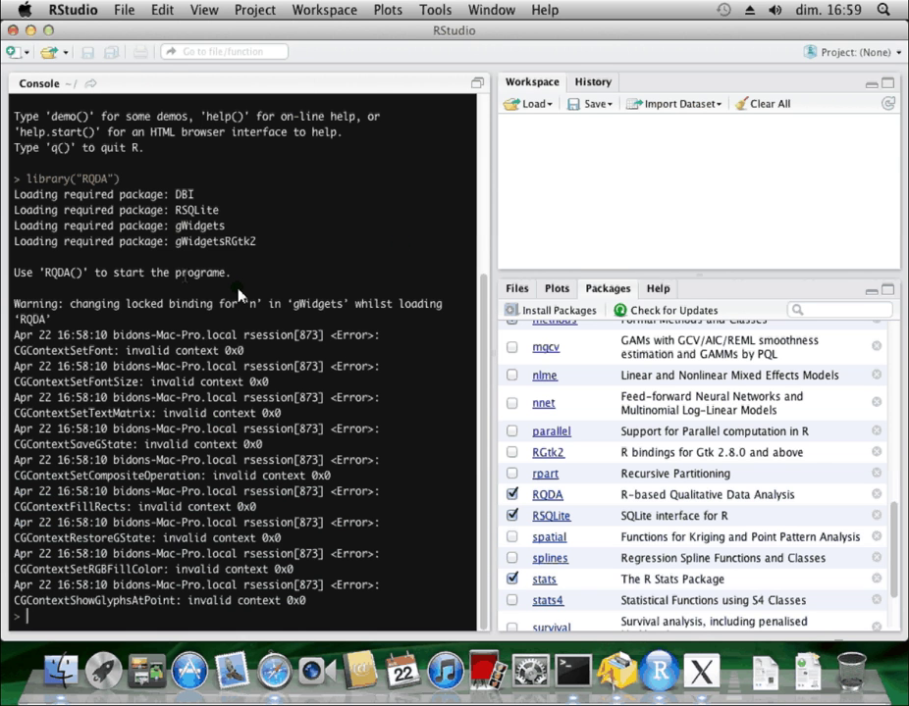
# In Preferences > Appearance, switch back to the TextMate theme and apply font size 13
pyautogui.click(80, 14)
pyautogui.click(85, 61)
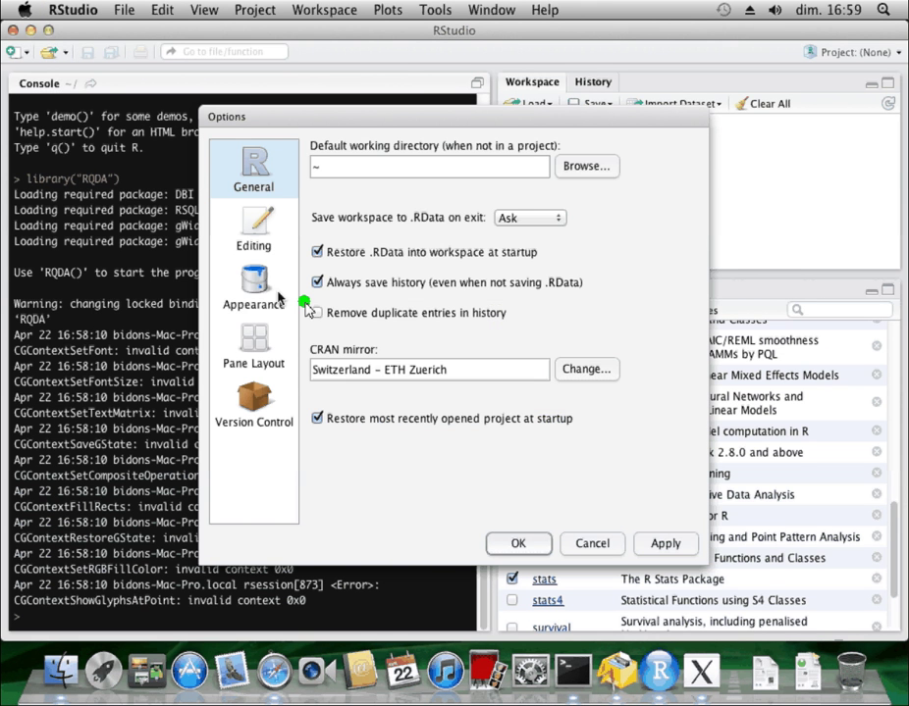
pyautogui.click(279, 297)
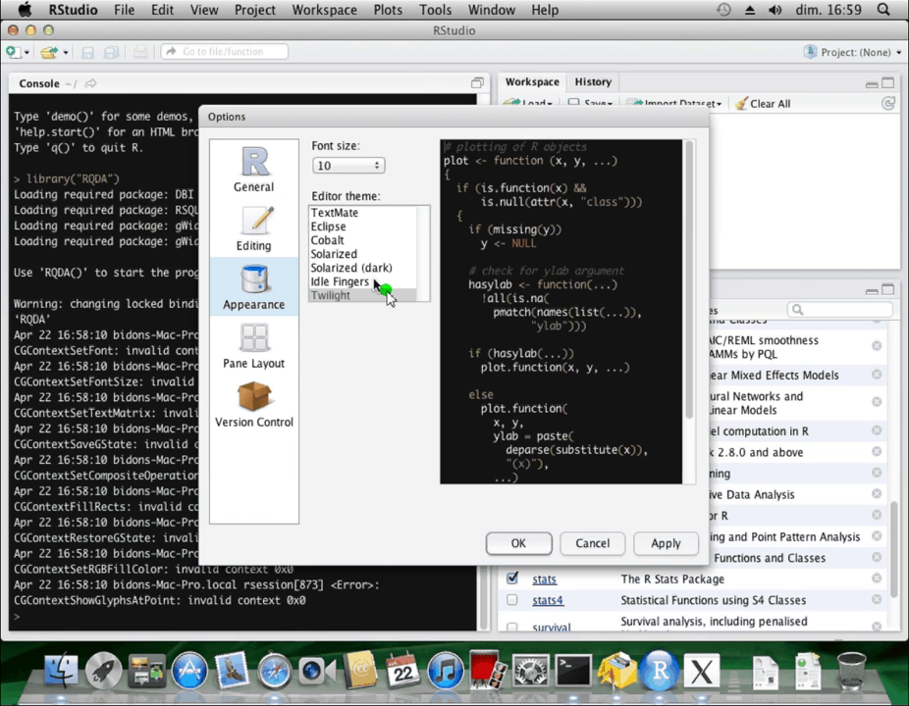
pyautogui.click(337, 212)
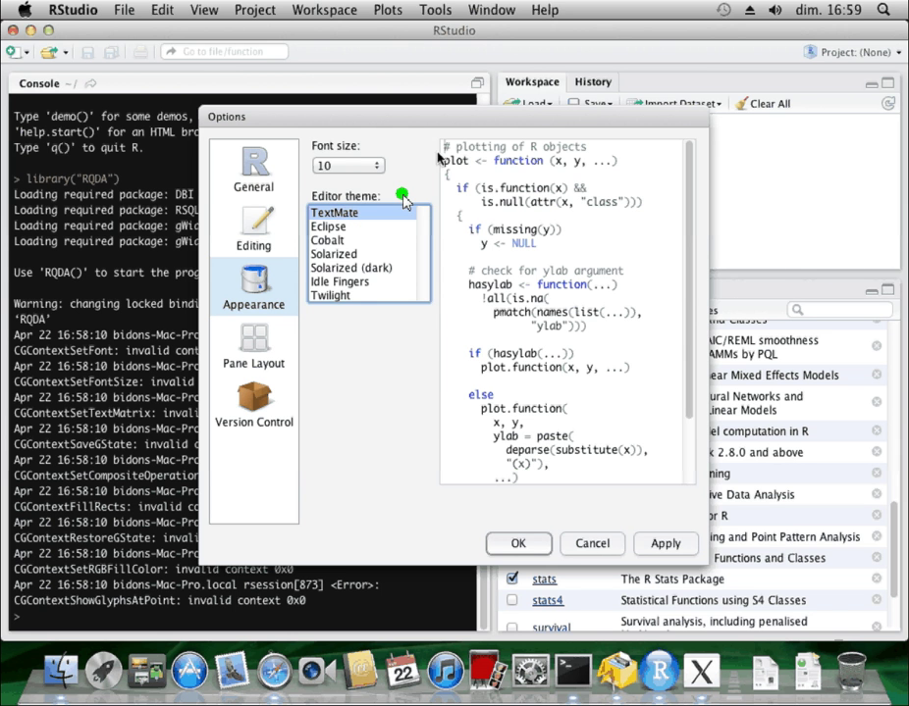
pyautogui.click(359, 167)
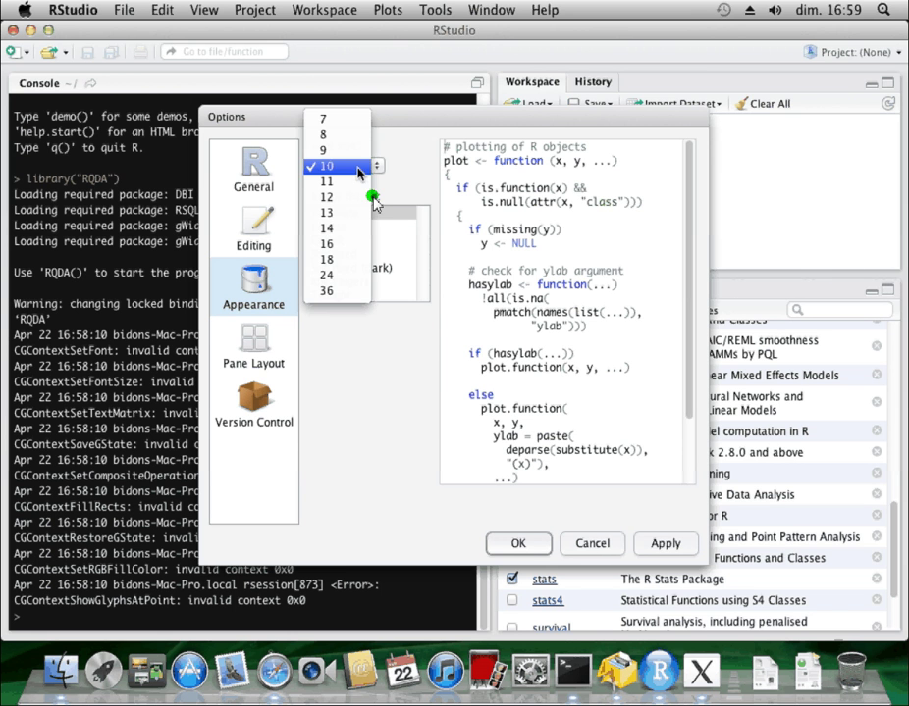
pyautogui.click(336, 215)
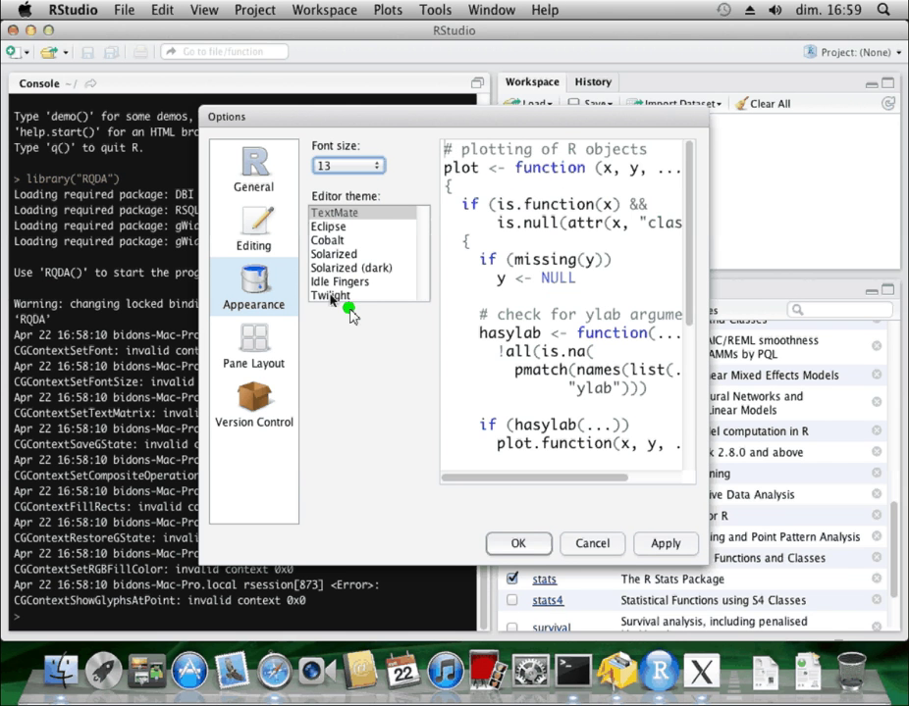
pyautogui.click(664, 544)
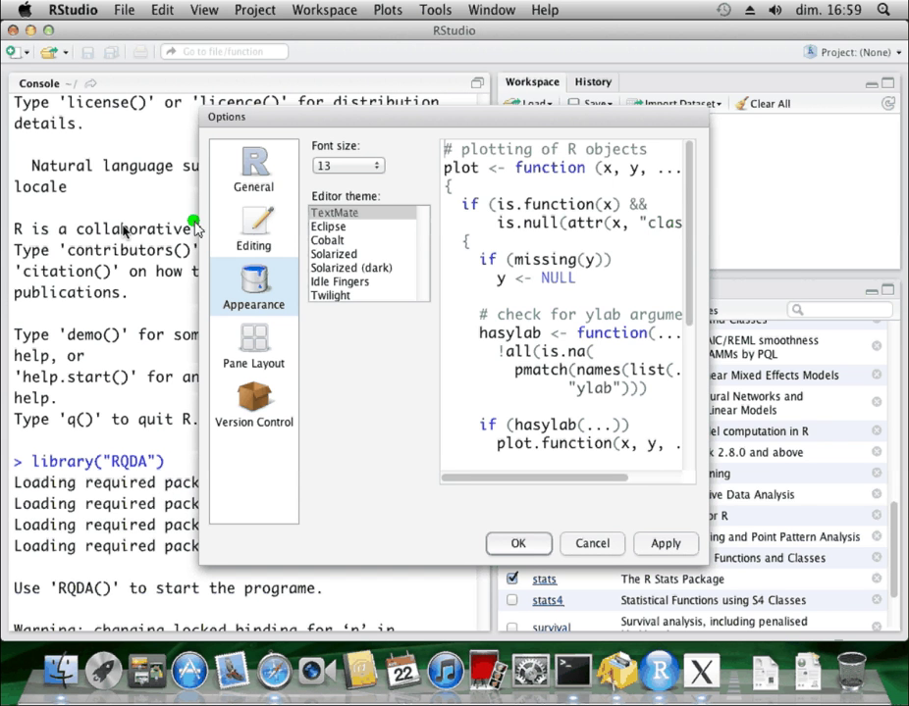
pyautogui.click(254, 236)
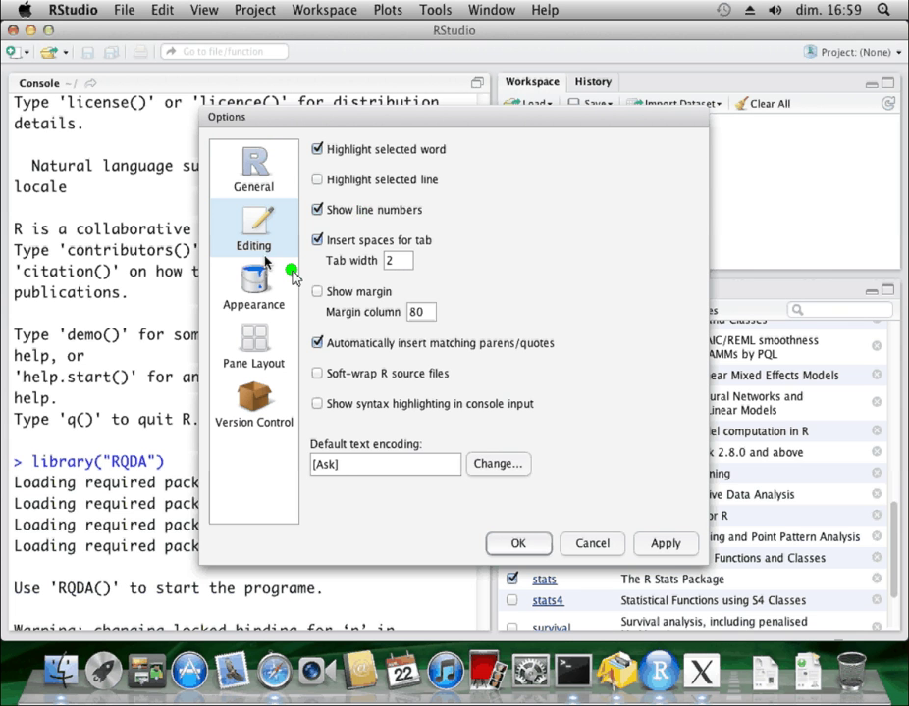
# On the General page, highlight the Default working directory label to point it out
pyautogui.click(294, 180)
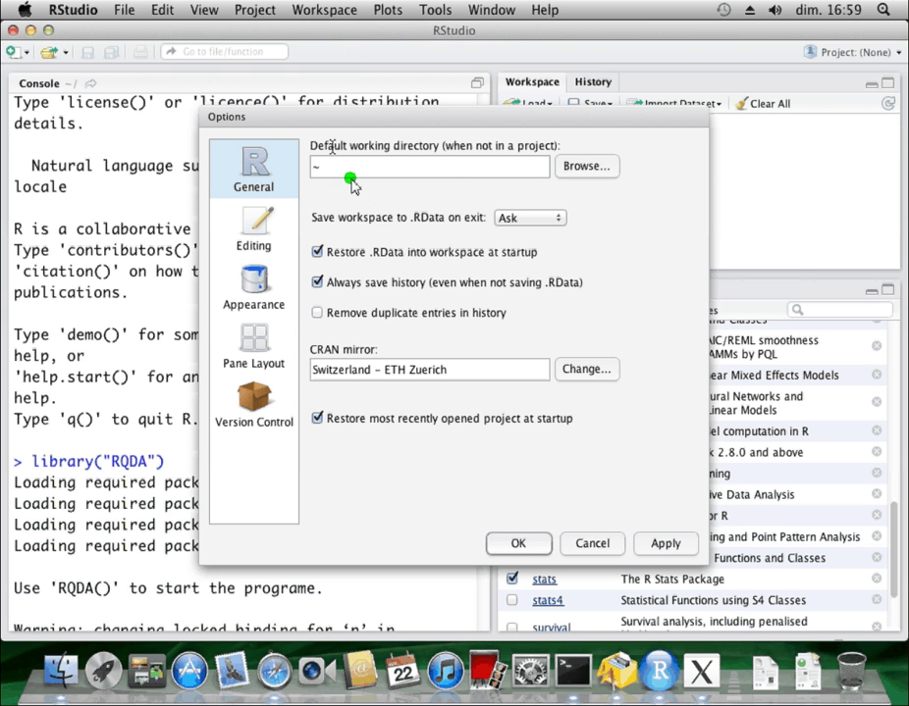
pyautogui.moveTo(332, 146); pyautogui.dragTo(437, 149)
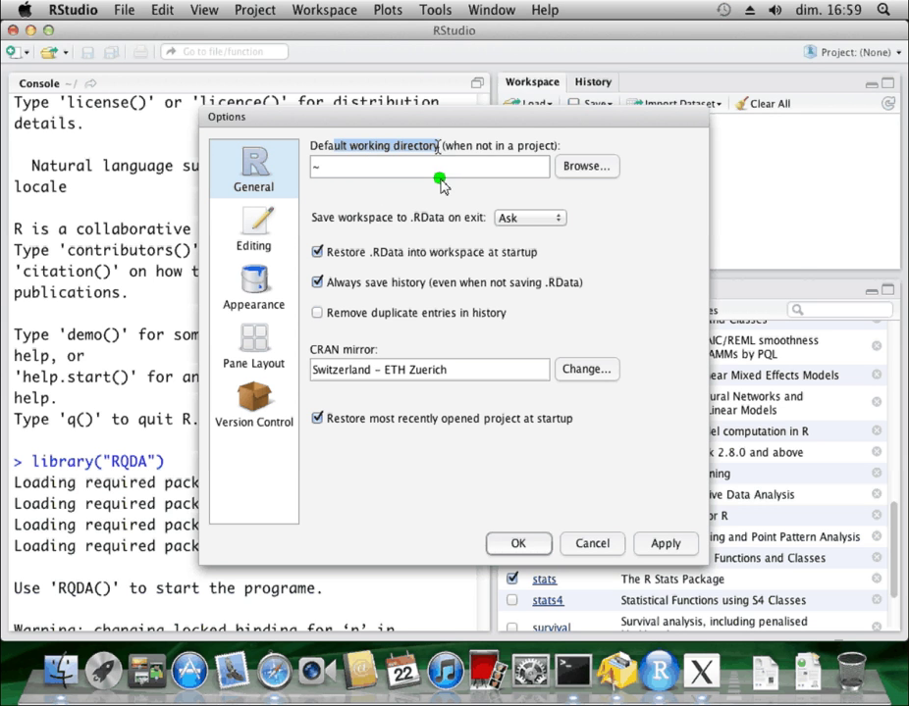
pyautogui.click(377, 182)
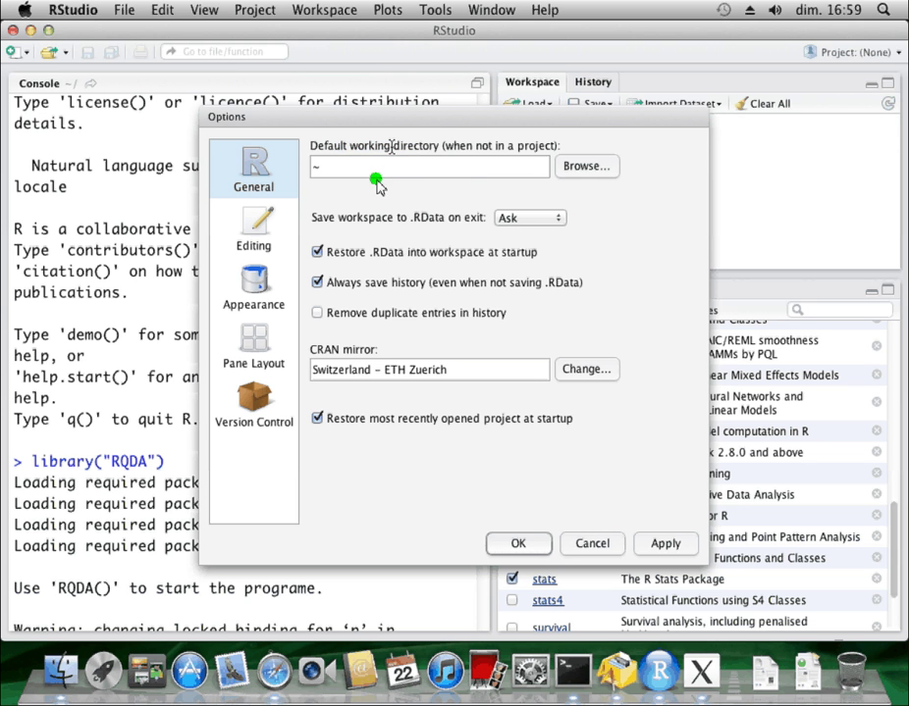
pyautogui.moveTo(312, 149); pyautogui.dragTo(442, 148)
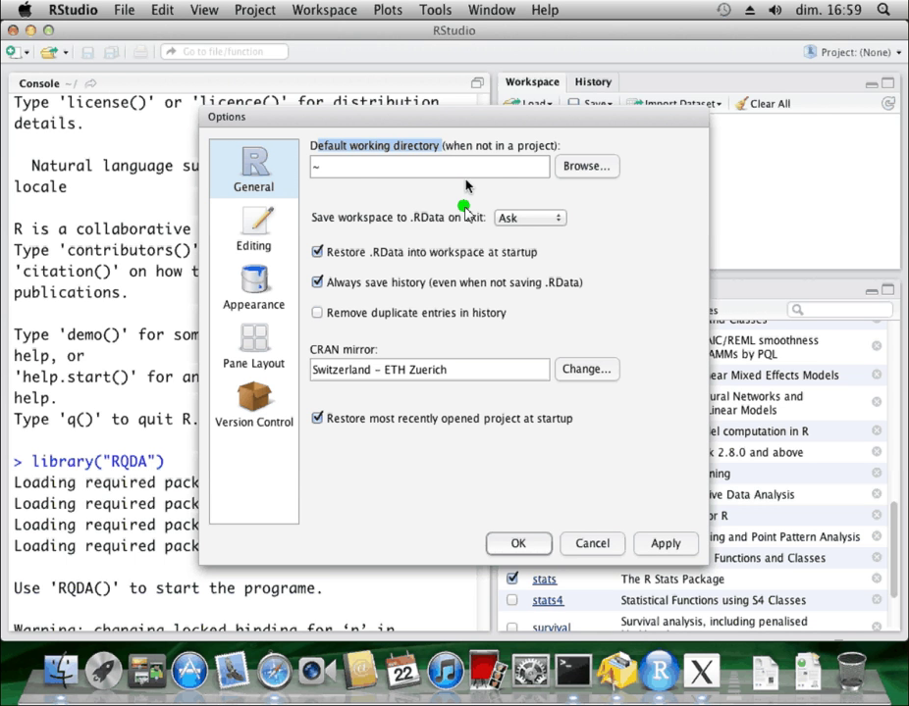
pyautogui.click(350, 174)
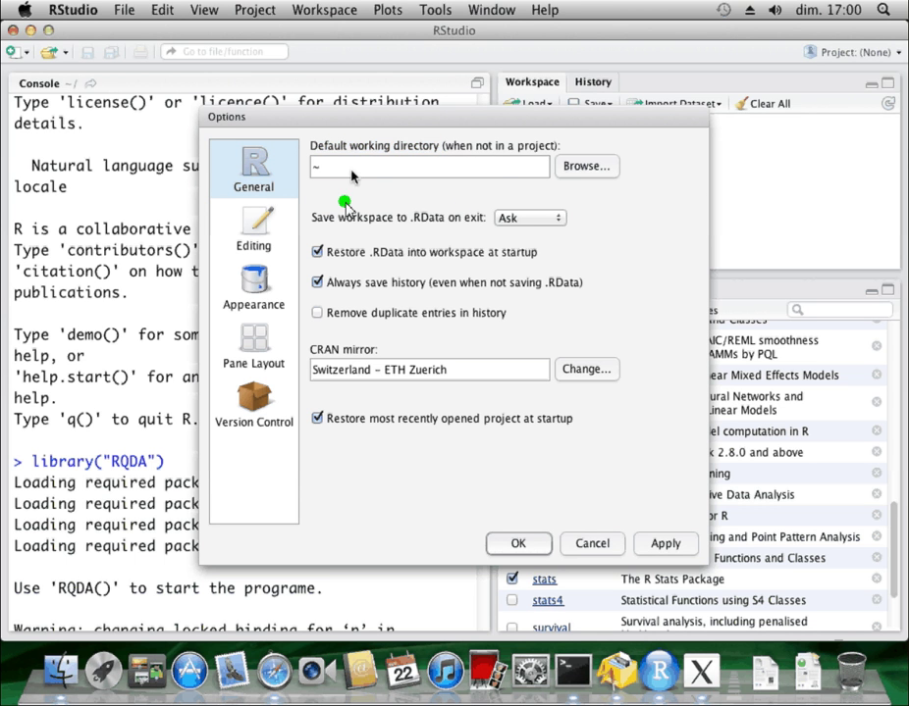
# Select and clear the ~ working directory value, then open the Browse folder chooser
pyautogui.doubleClick(330, 174)
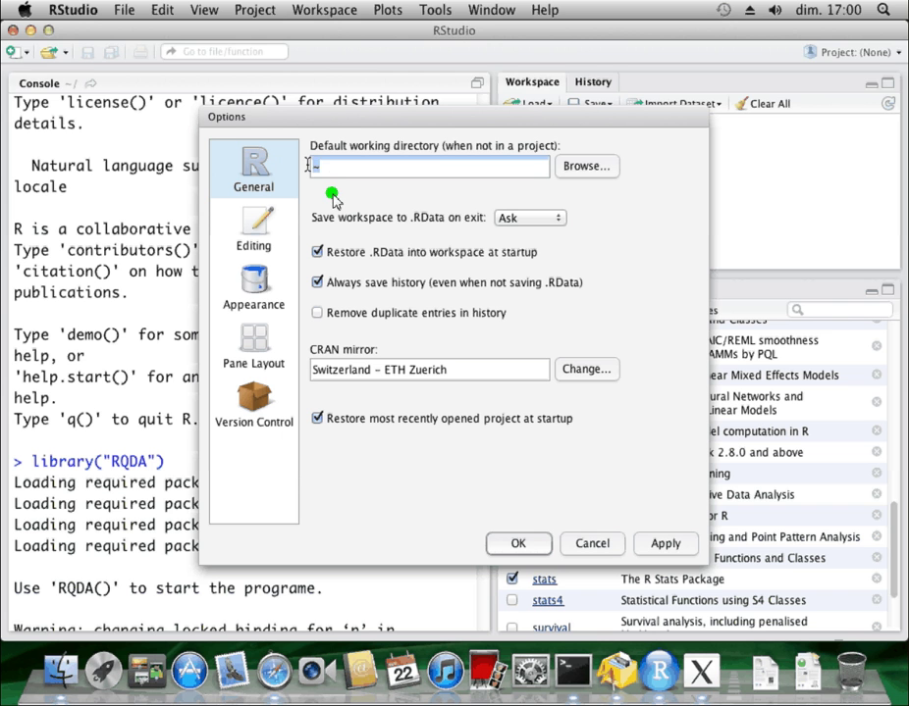
pyautogui.press('BackSpace')
pyautogui.doubleClick(331, 175)
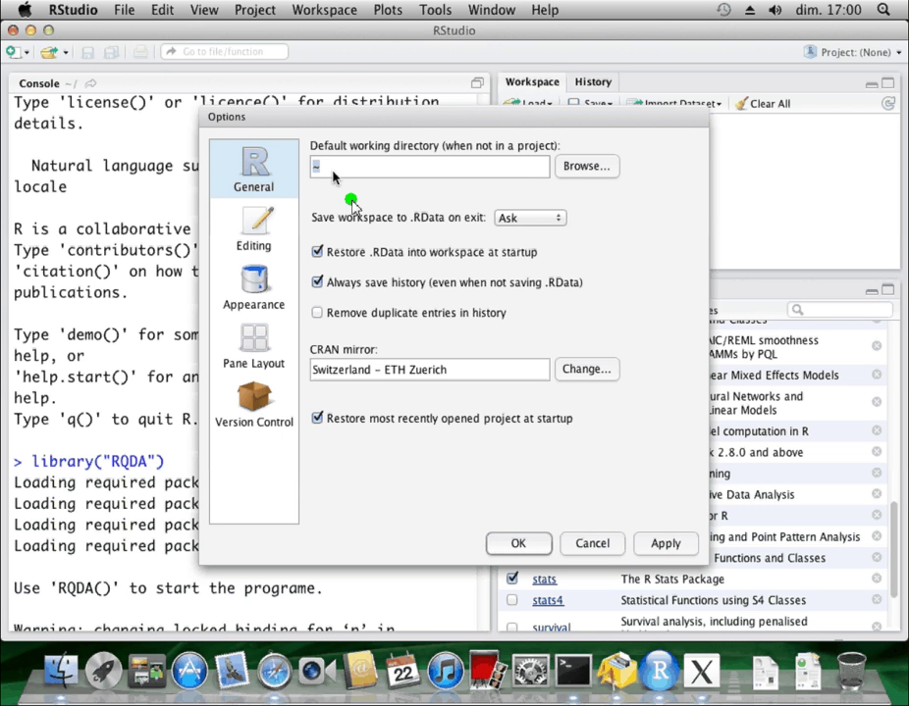
pyautogui.click(594, 168)
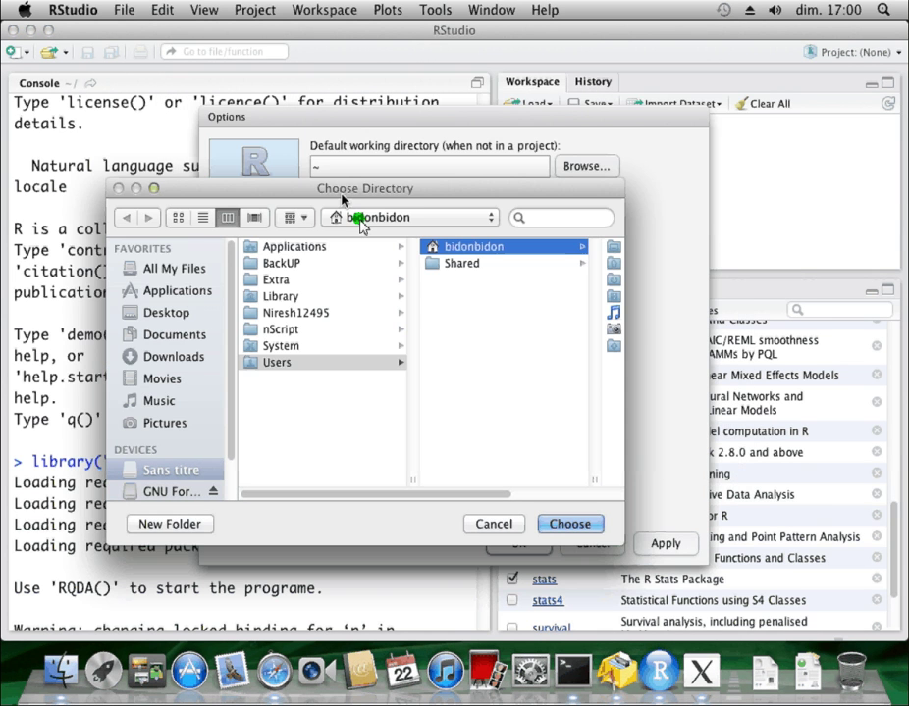
# Choose ~/Desktop as the default working directory and save the options with OK
pyautogui.click(161, 314)
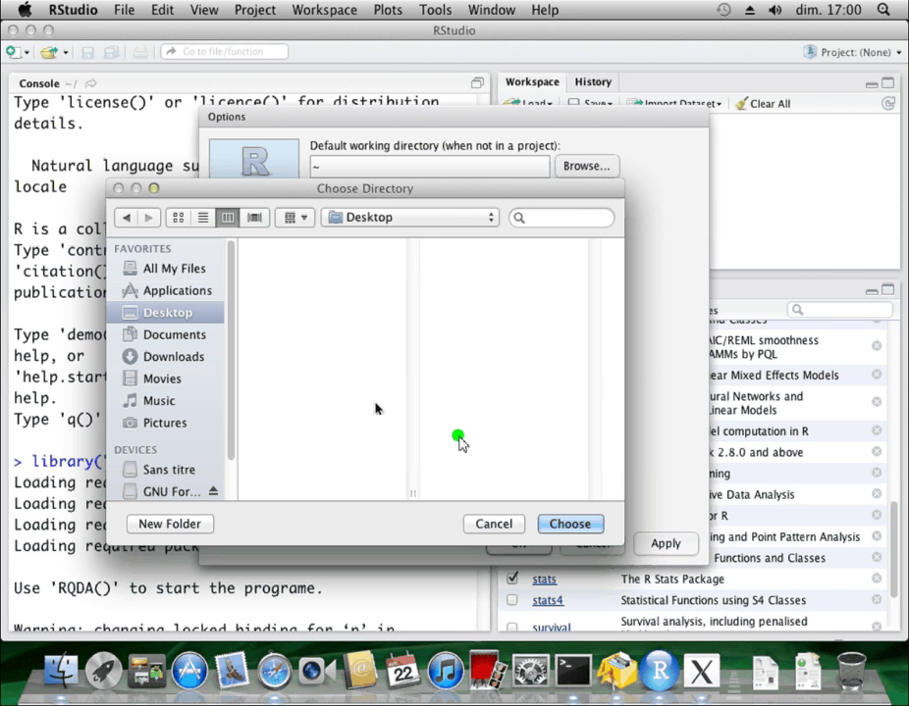
pyautogui.click(560, 525)
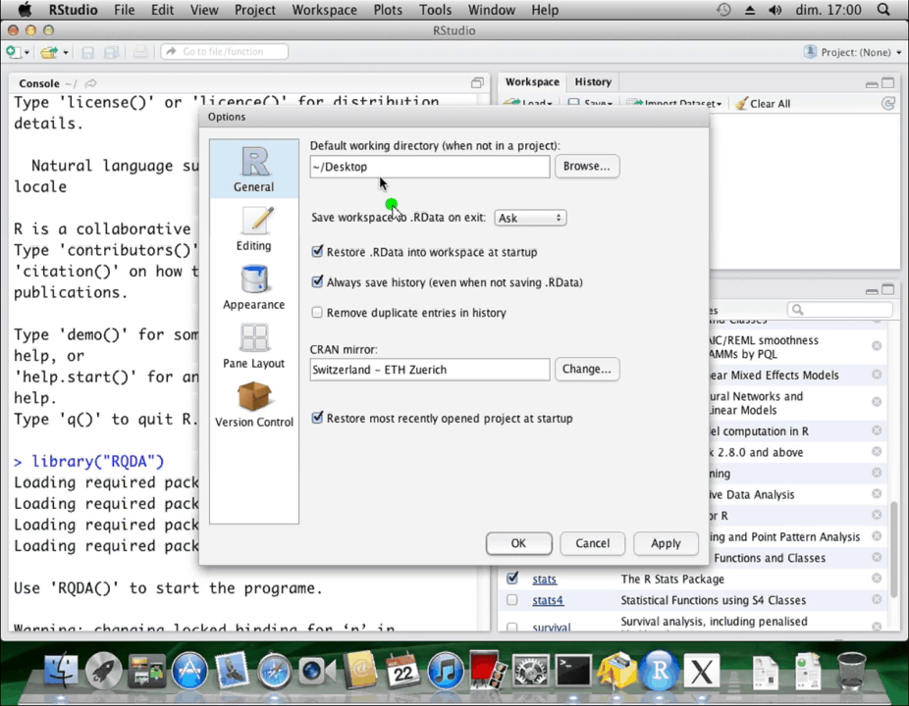
pyautogui.click(522, 545)
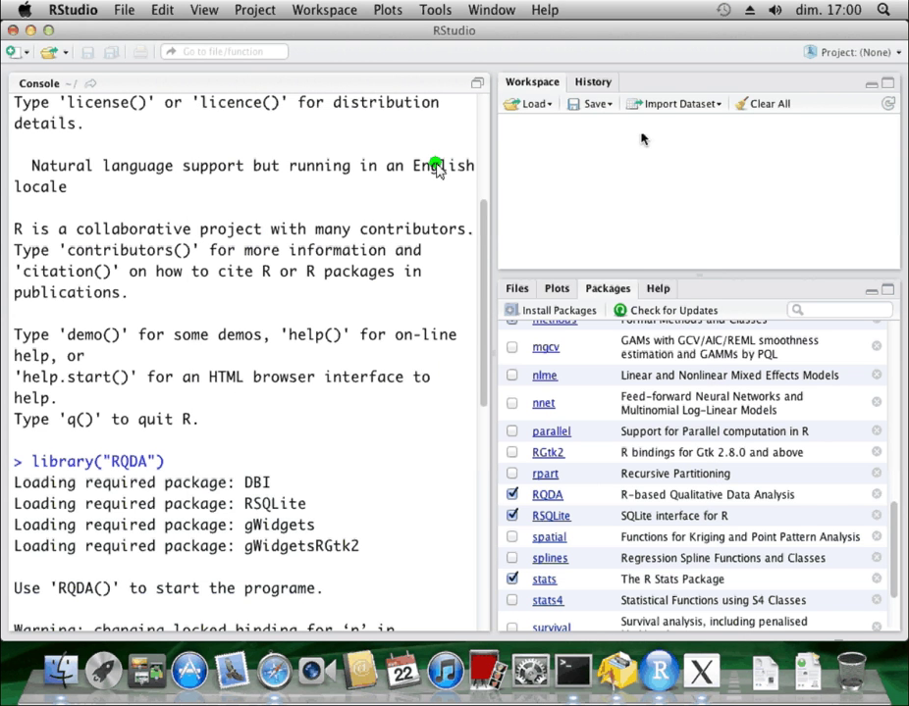
# Minimize RStudio and create a new desktop folder named RQDA
pyautogui.press('super+m')
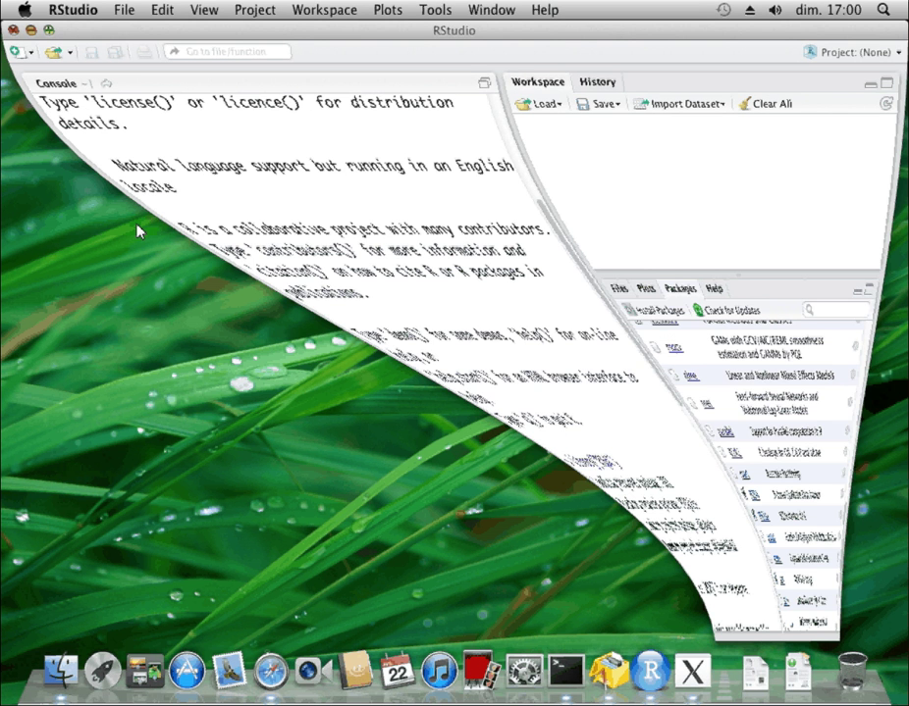
pyautogui.rightClick(154, 297)
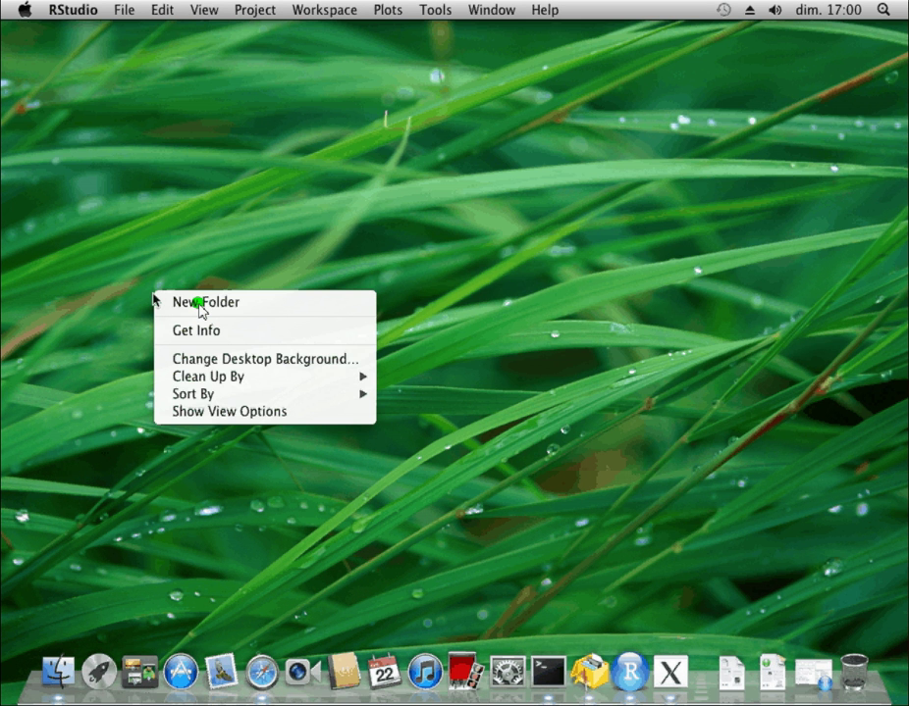
pyautogui.click(200, 305)
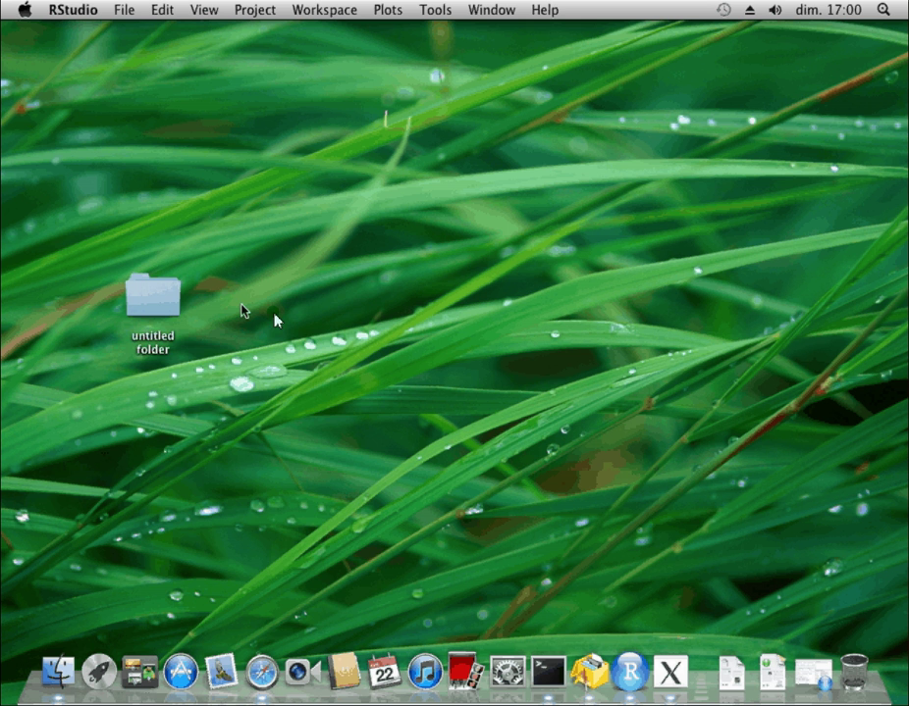
pyautogui.rightClick(160, 292)
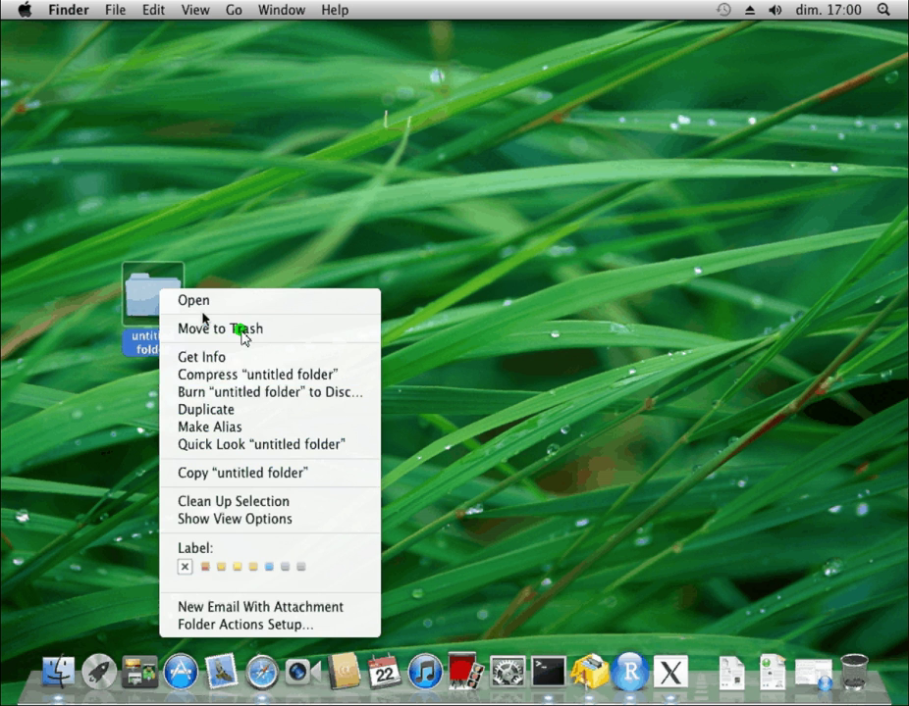
pyautogui.click(241, 331)
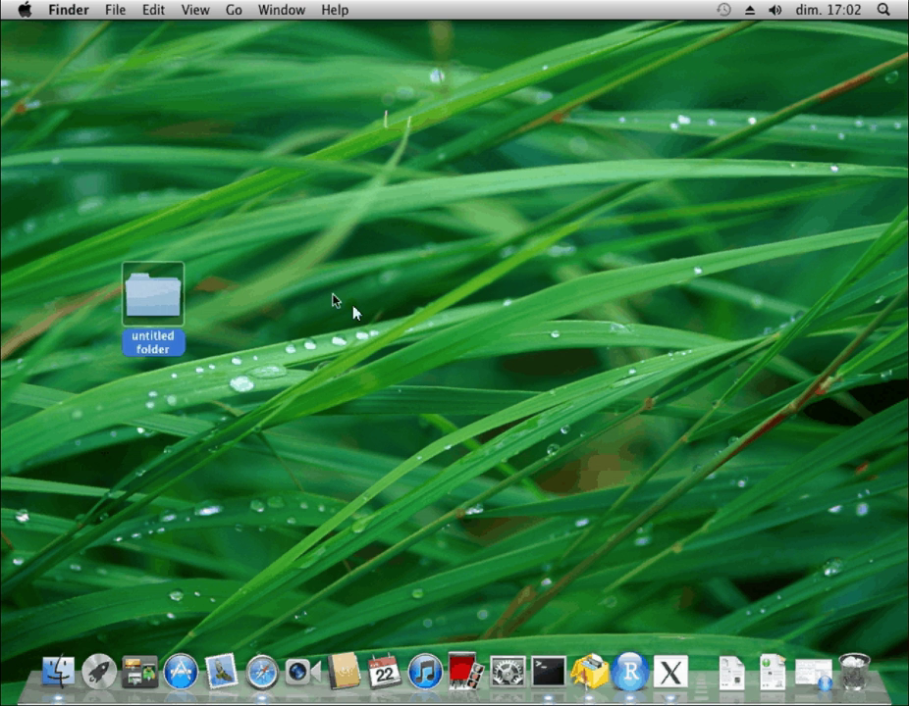
pyautogui.click(219, 314)
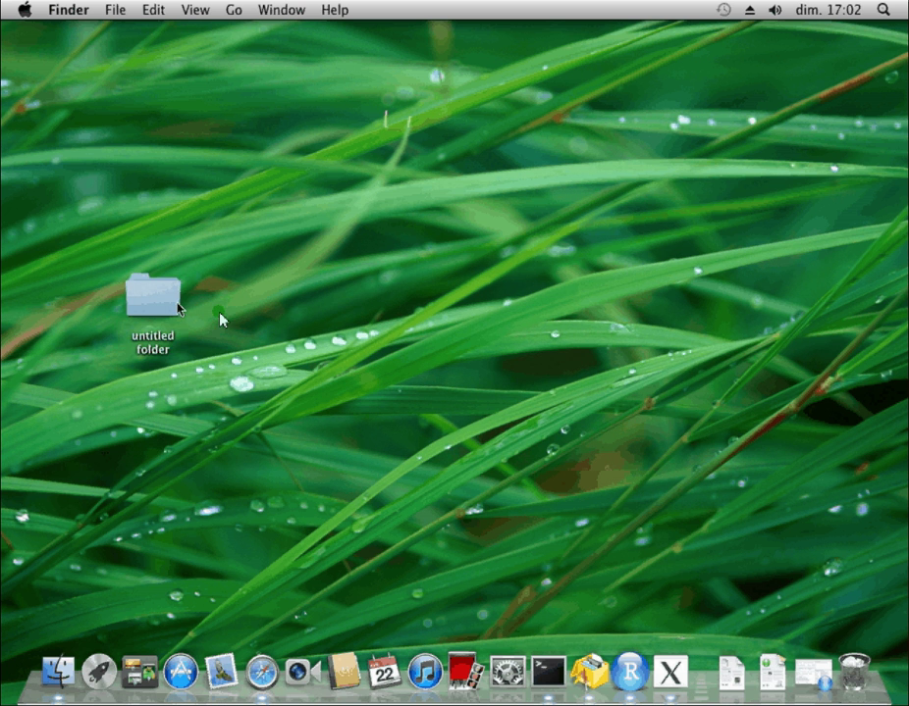
pyautogui.click(178, 308)
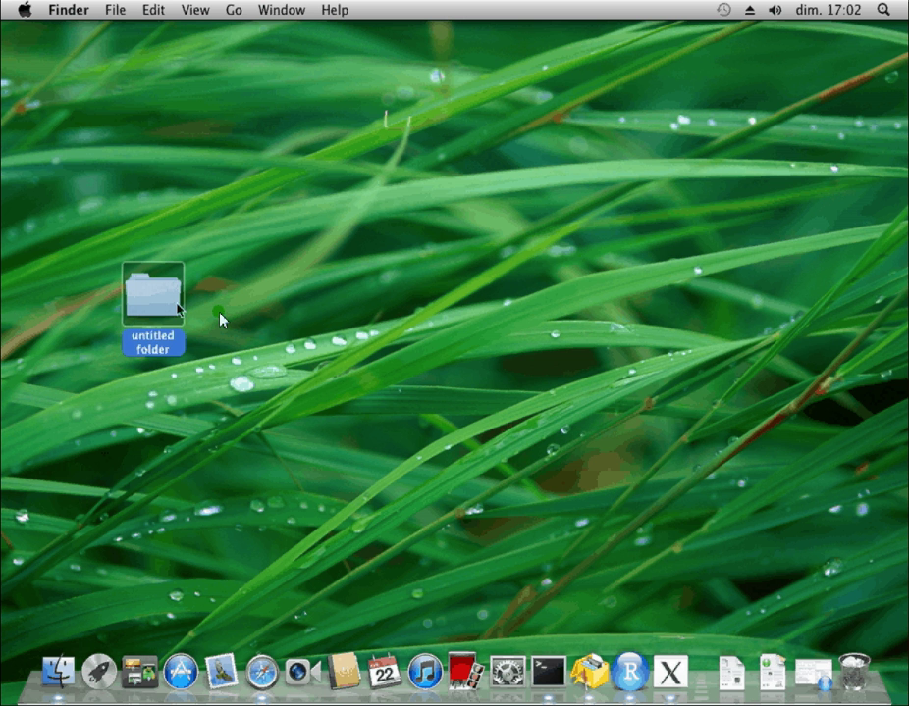
pyautogui.press('Return')
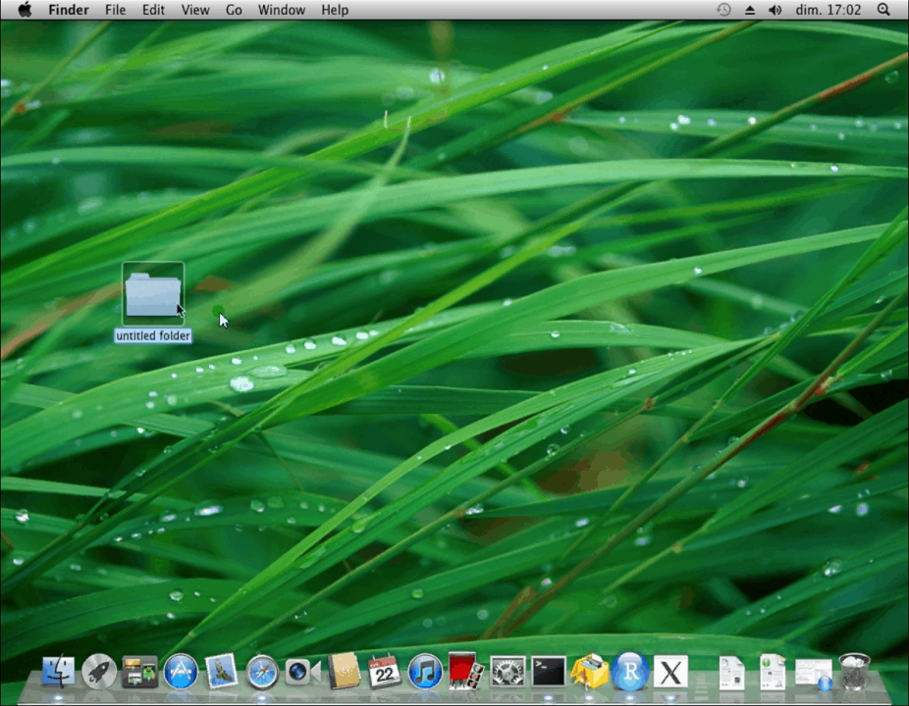
pyautogui.write('RODA')
pyautogui.press('Return')
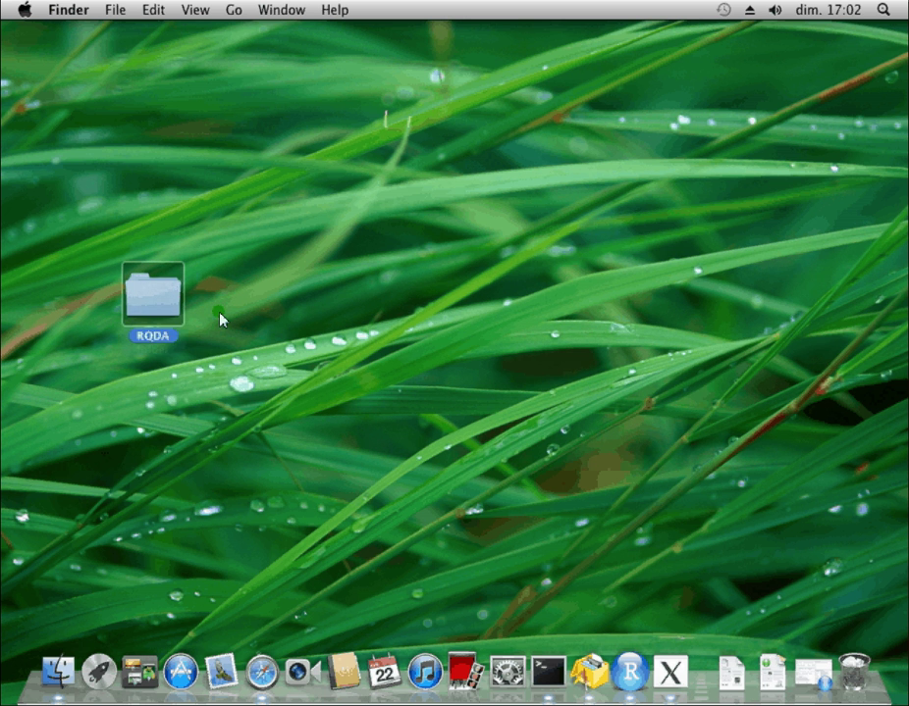
# Move the RQDA folder to the desktop's top-left, check it, then restore RStudio
pyautogui.click(291, 385)
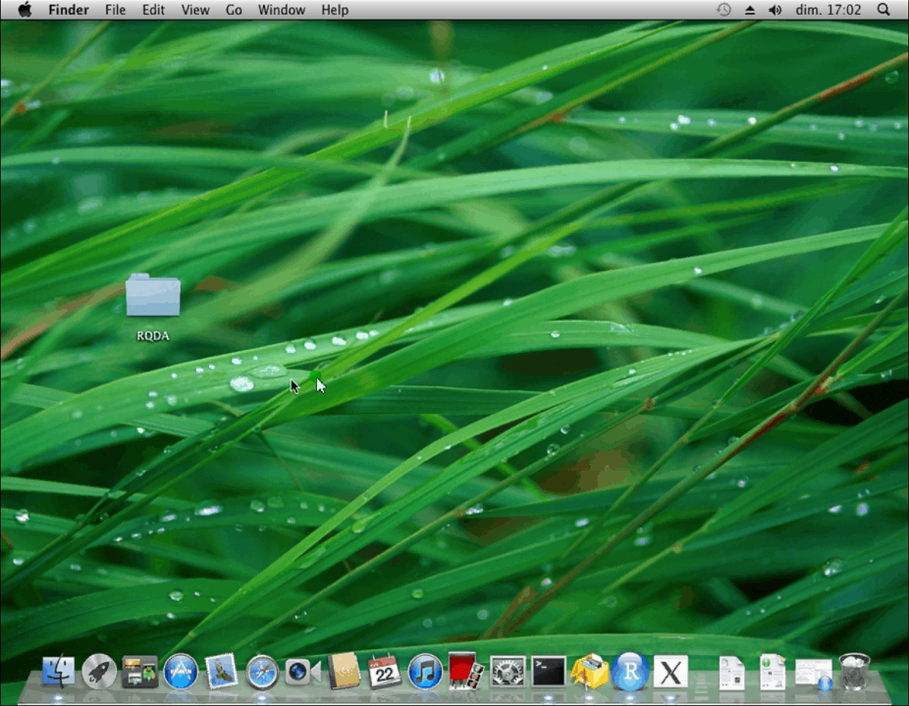
pyautogui.moveTo(155, 295); pyautogui.dragTo(83, 167)
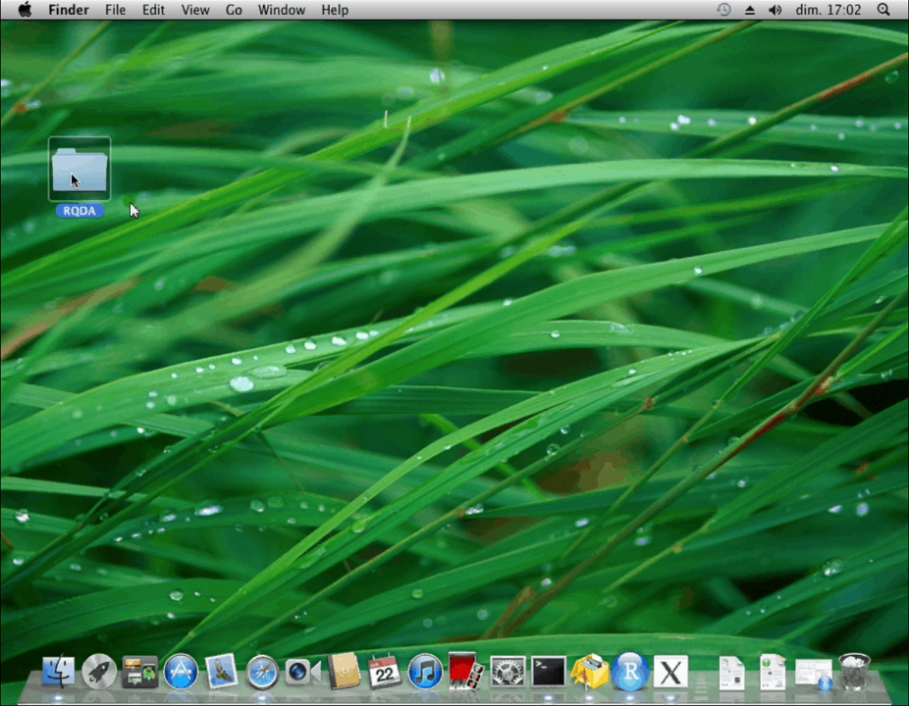
pyautogui.doubleClick(72, 179)
pyautogui.click(125, 203)
pyautogui.click(814, 673)
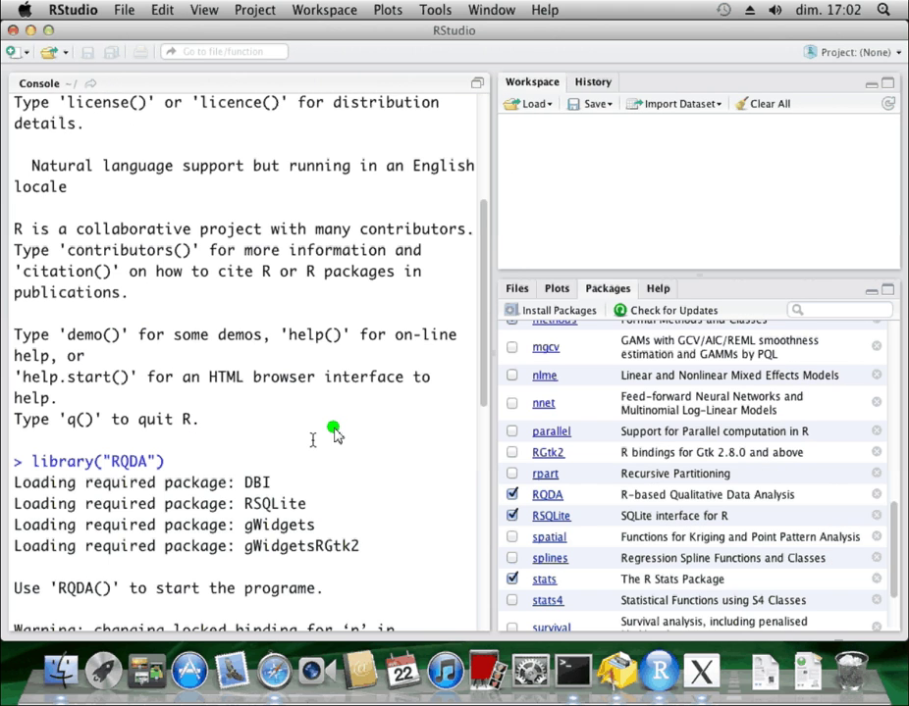
# In RStudio Preferences, set Desktop/RQDA as the default working directory
pyautogui.click(73, 10)
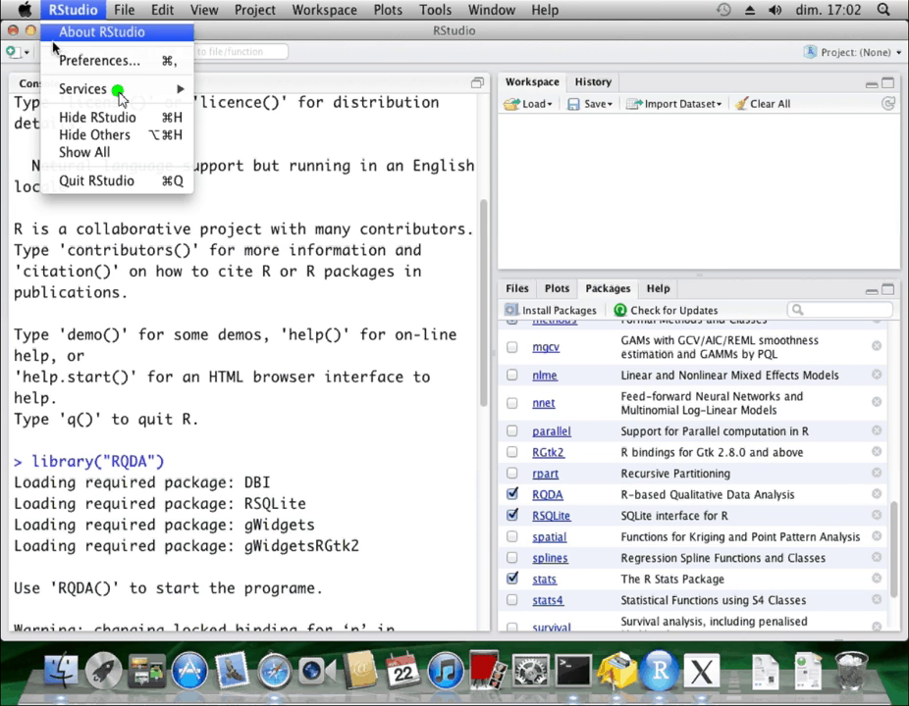
pyautogui.click(100, 61)
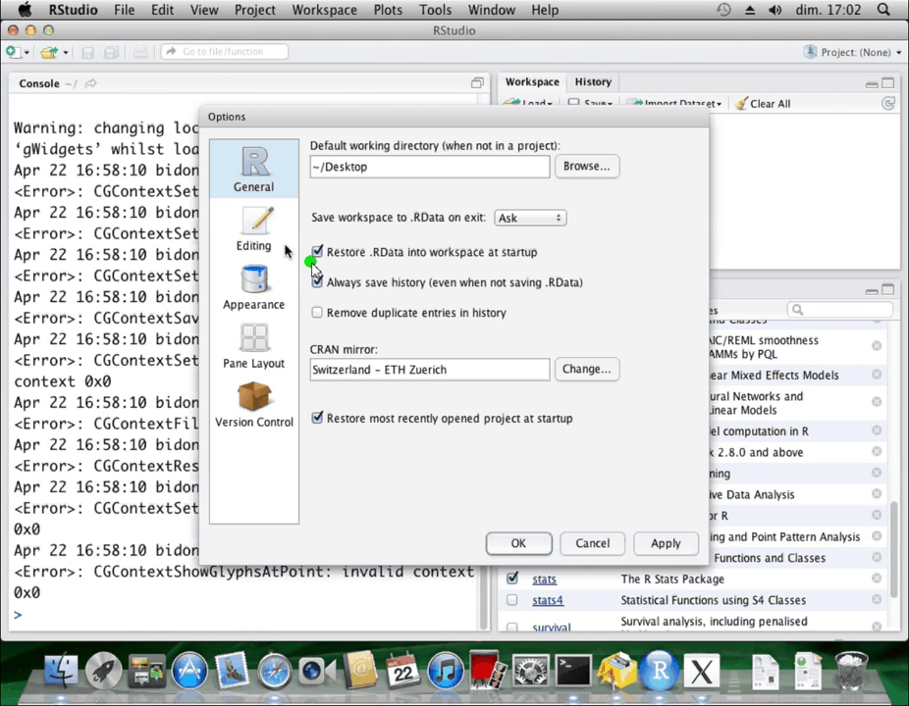
pyautogui.click(589, 166)
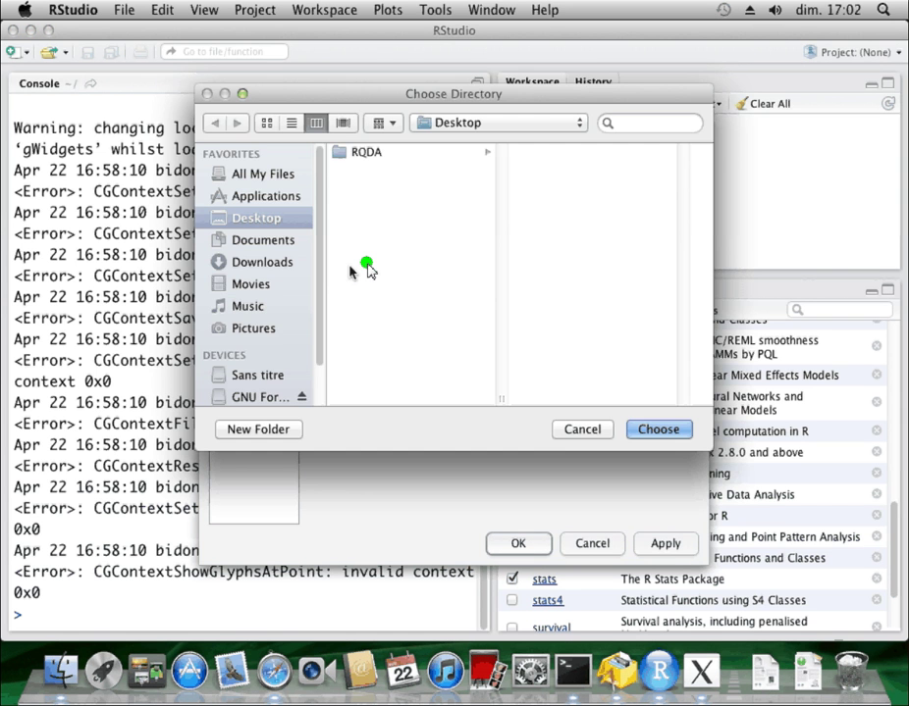
pyautogui.press('Return')
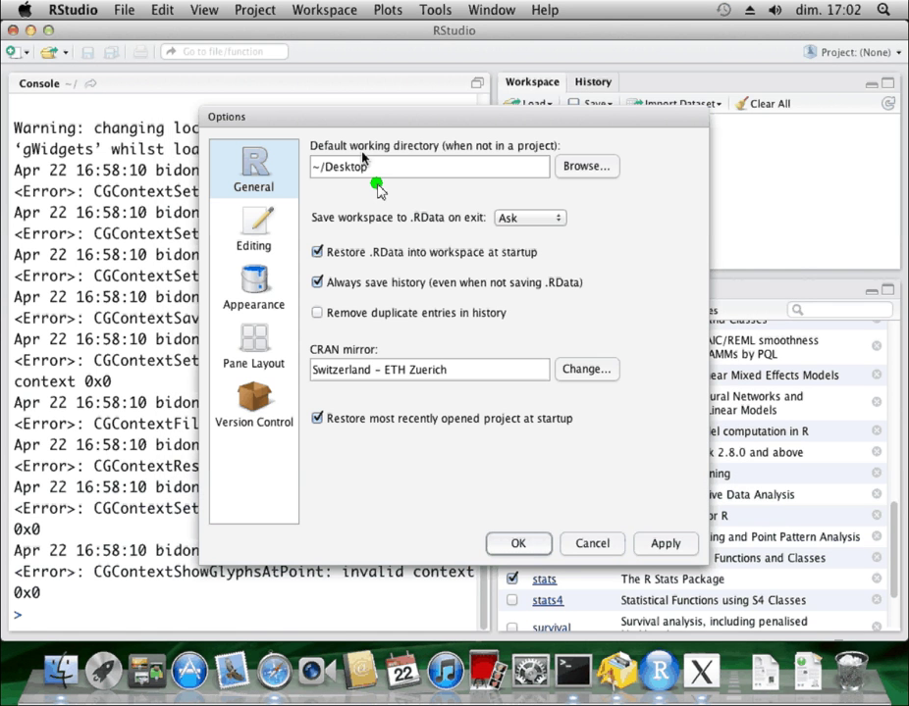
pyautogui.click(519, 543)
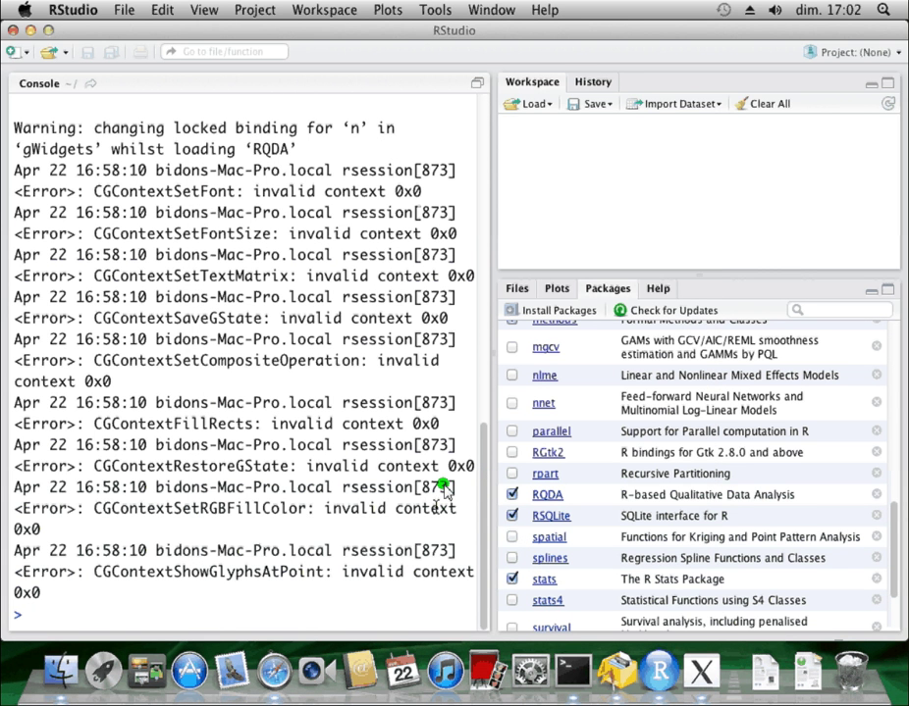
# Unload the RQDA and RSQLite packages, then reload RQDA
pyautogui.click(511, 494)
pyautogui.click(512, 495)
pyautogui.click(511, 515)
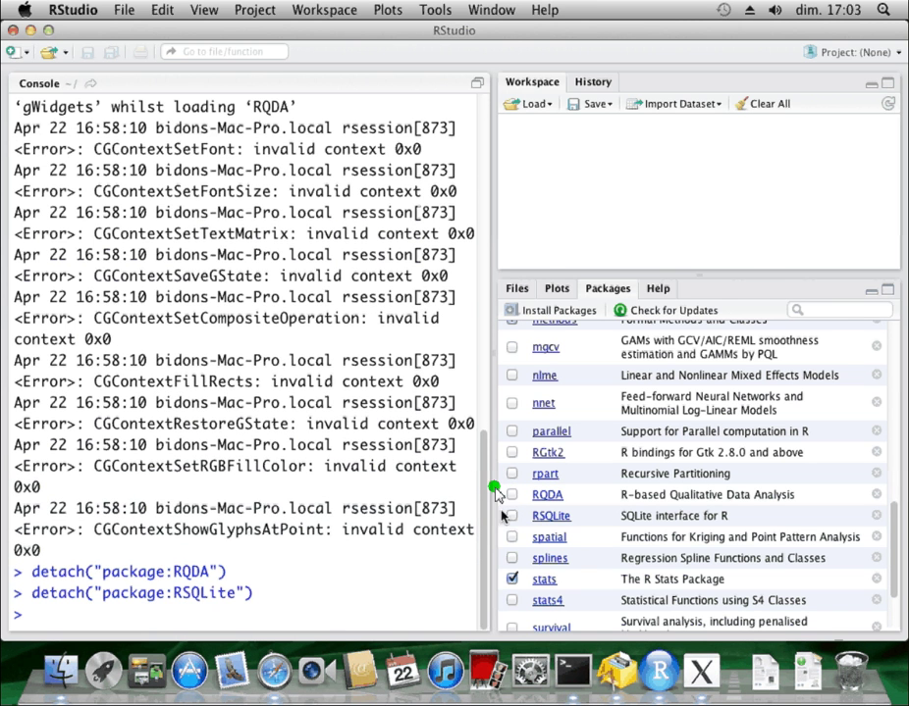
pyautogui.click(511, 495)
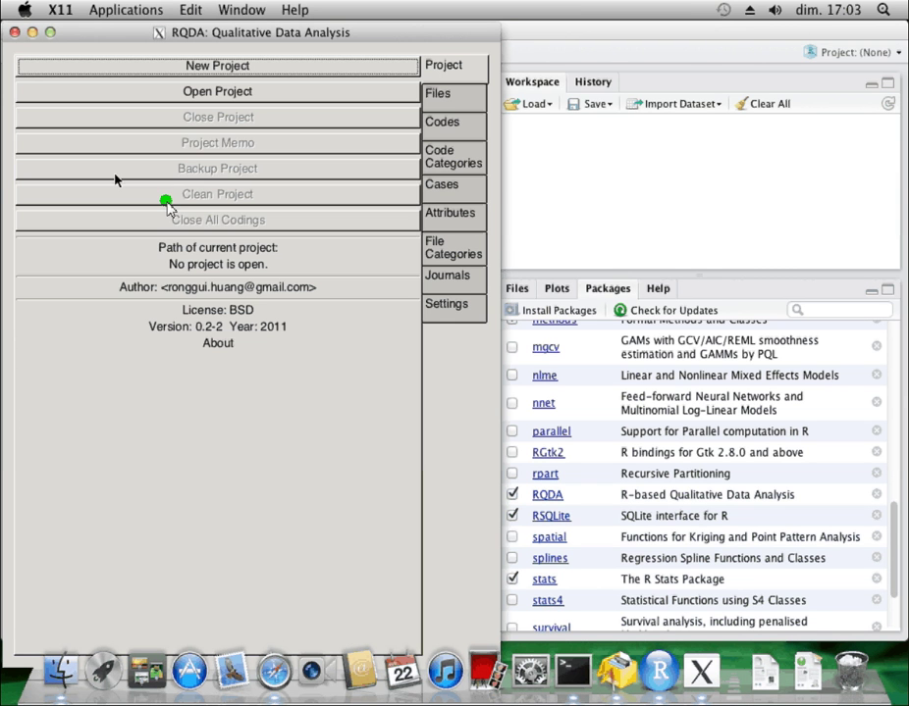
# Create a new RQDA project named projetRQDA inside Desktop/RQDA, saved as projetRQDA.rqda
pyautogui.click(212, 71)
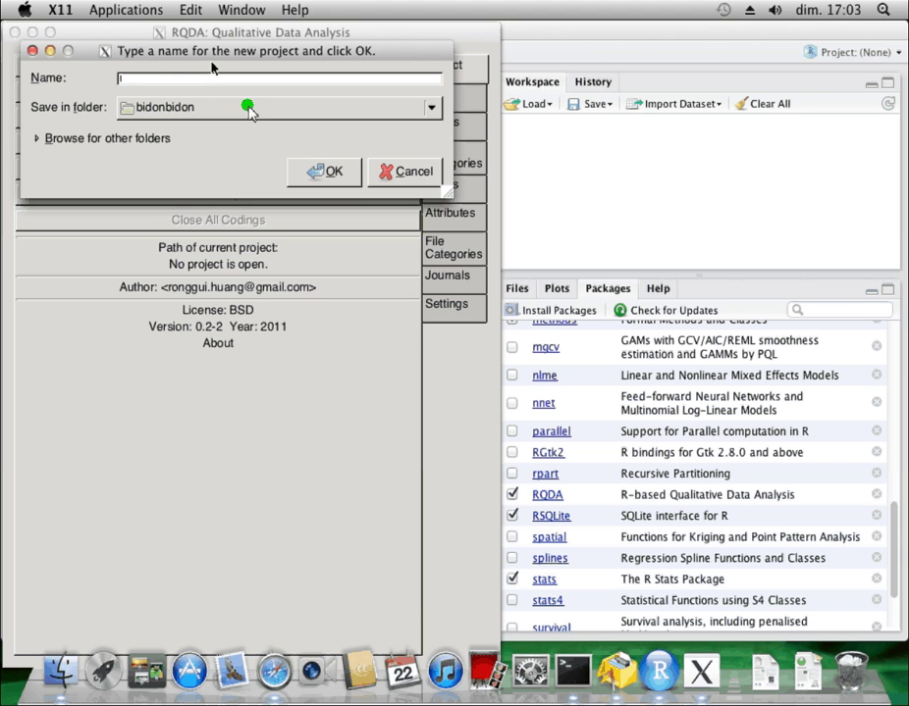
pyautogui.click(167, 134)
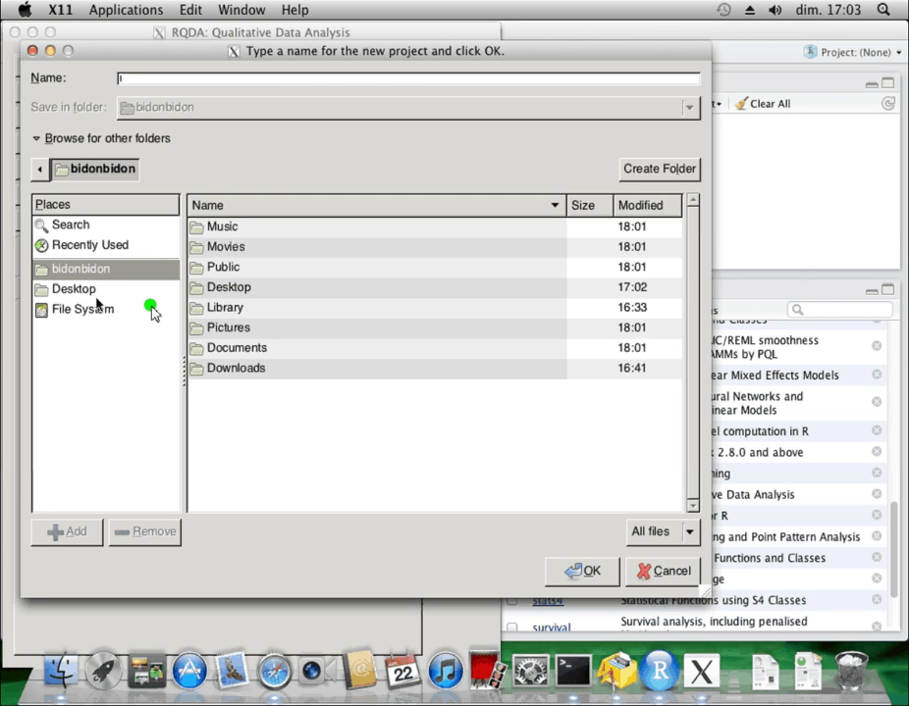
pyautogui.click(79, 289)
pyautogui.doubleClick(221, 226)
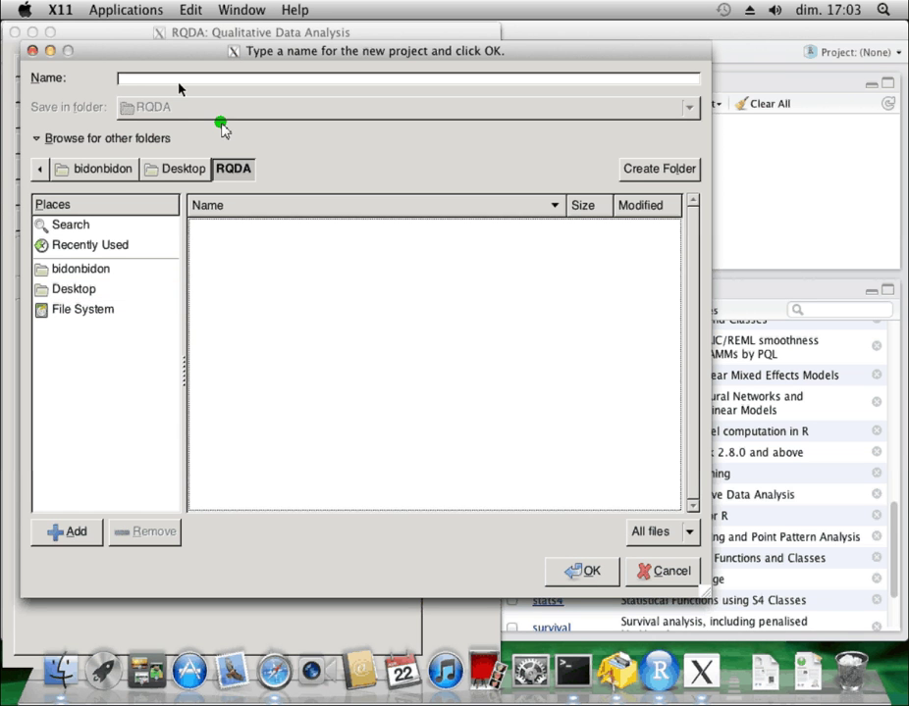
pyautogui.write('proje')
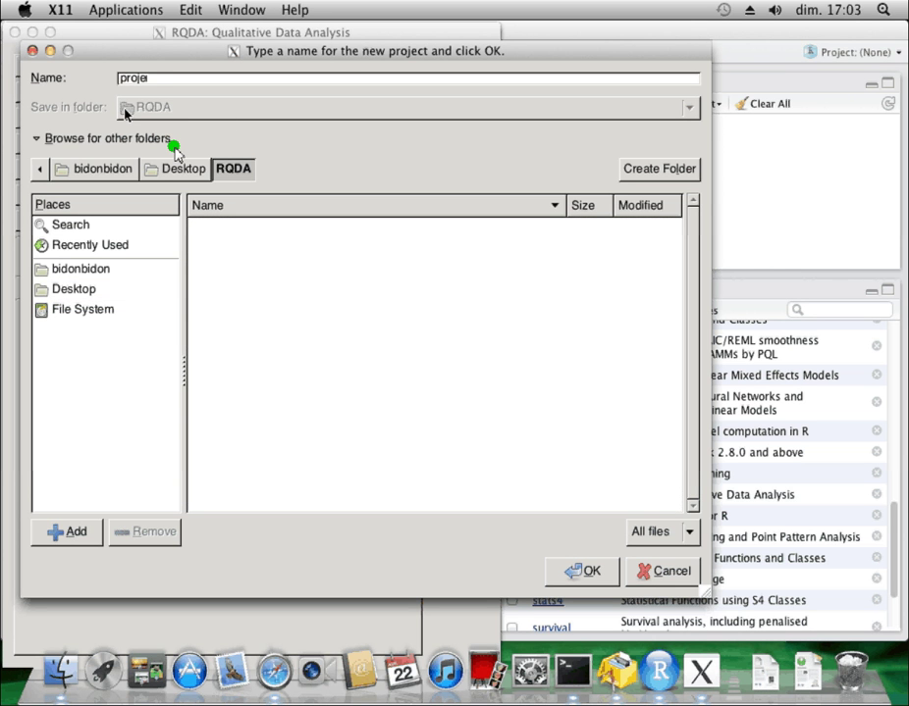
pyautogui.write('tRQDA')
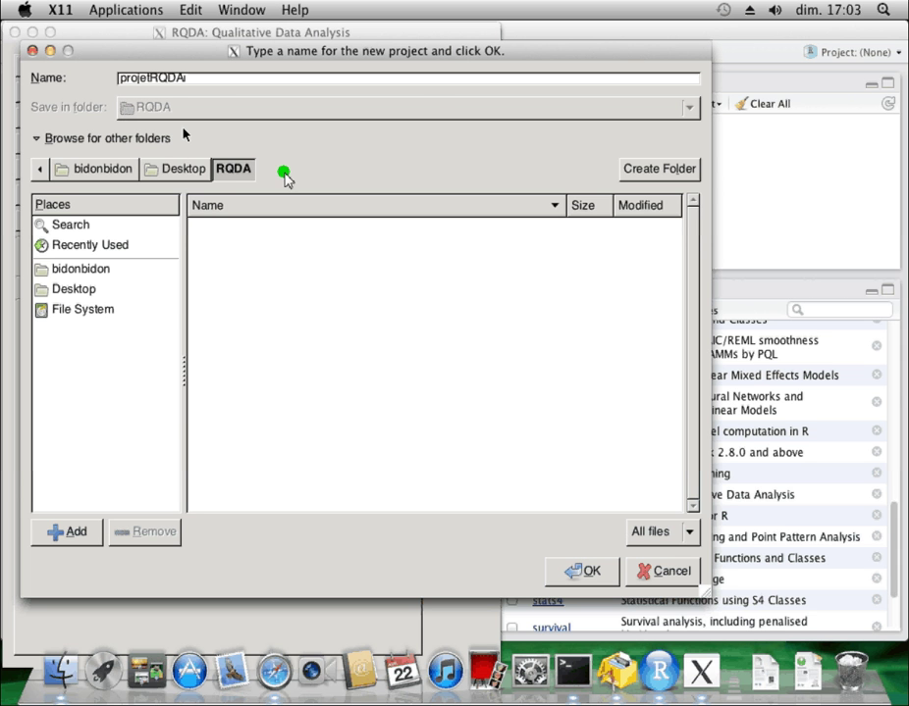
pyautogui.click(587, 572)
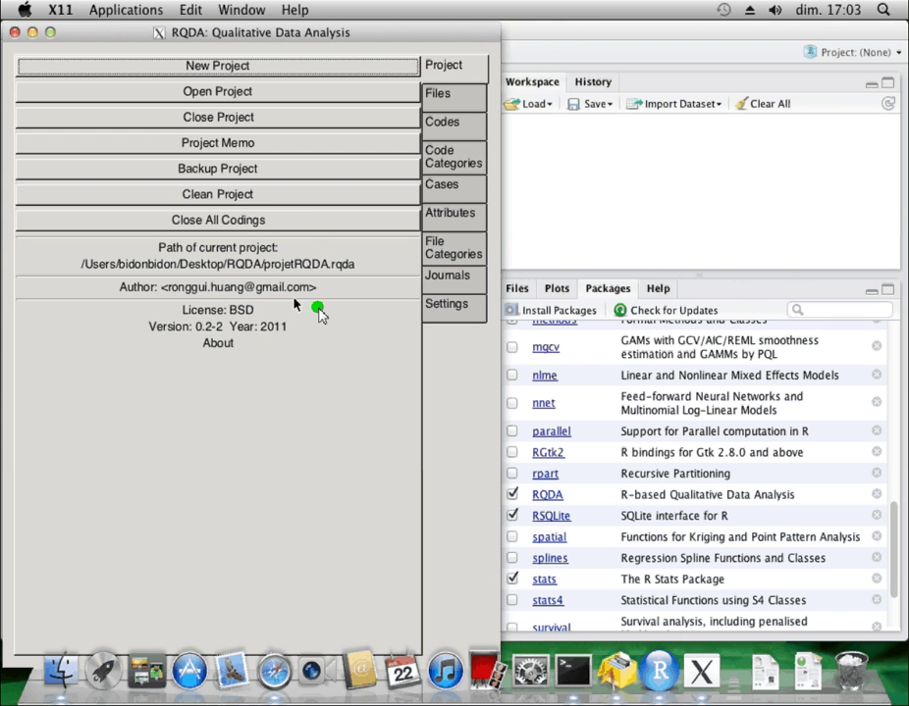
# Run Clean Project on projetRQDA and dismiss the backup success message
pyautogui.click(441, 95)
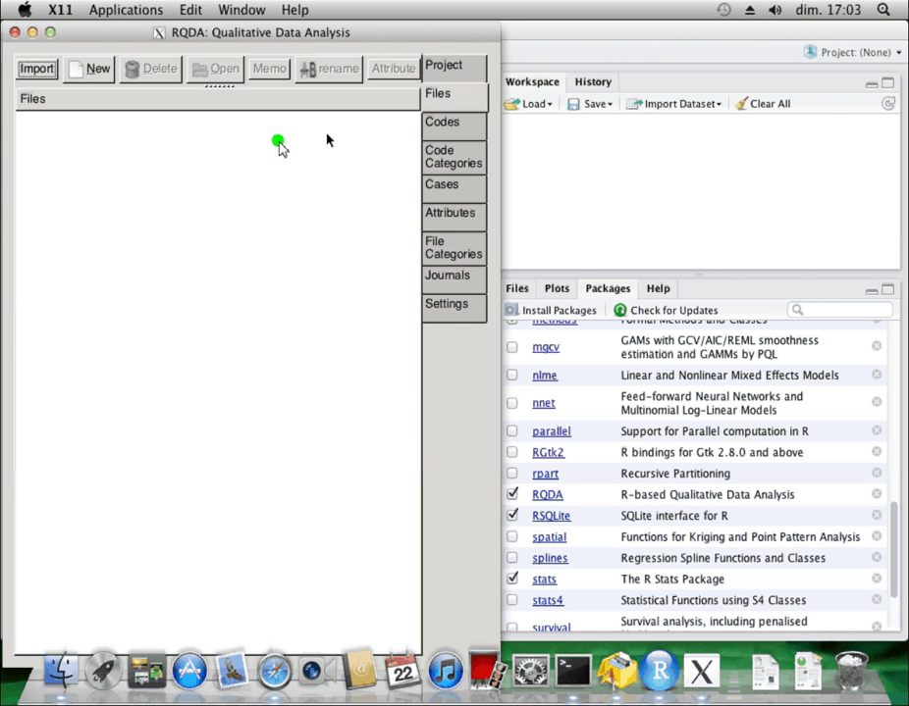
pyautogui.click(92, 71)
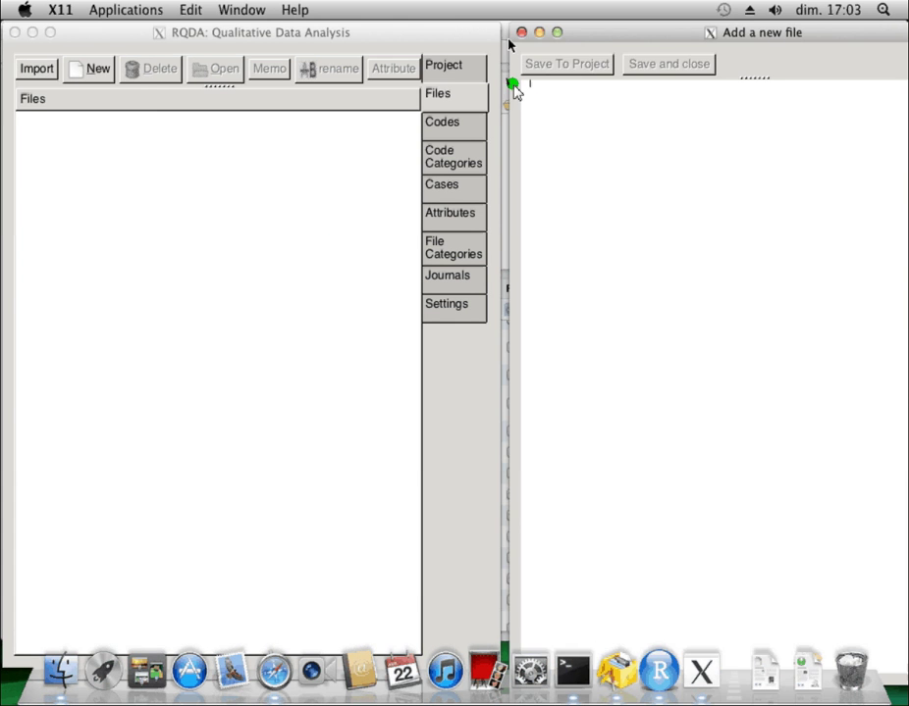
pyautogui.click(512, 90)
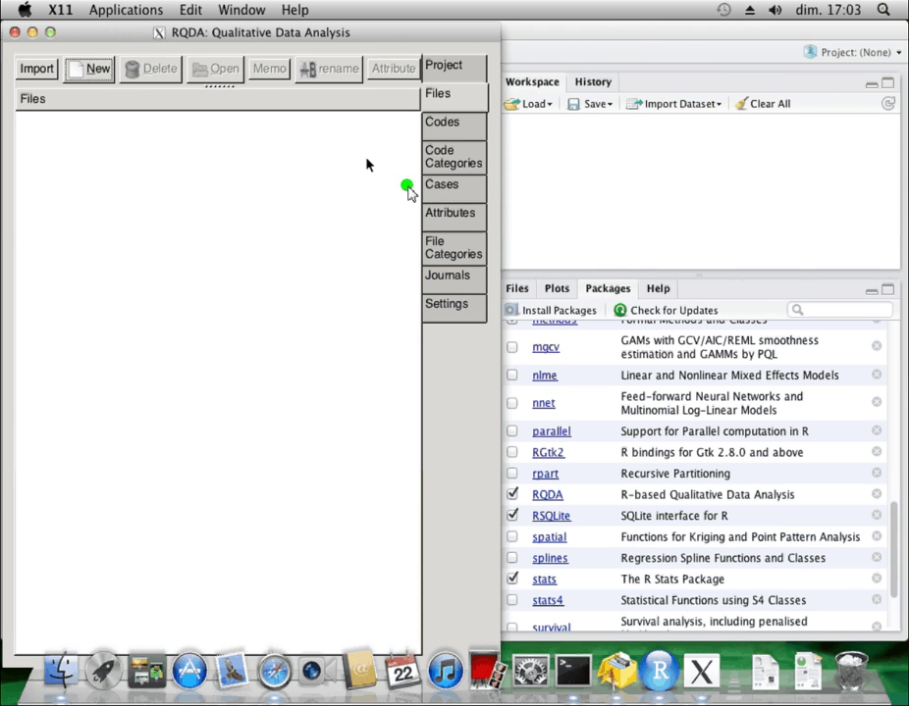
pyautogui.click(446, 69)
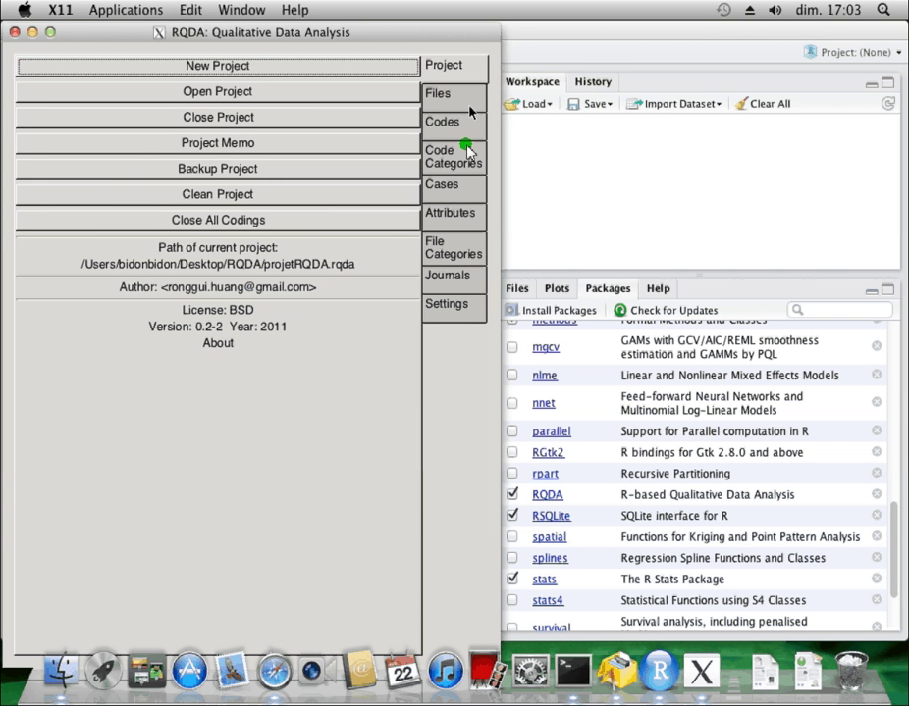
pyautogui.click(302, 192)
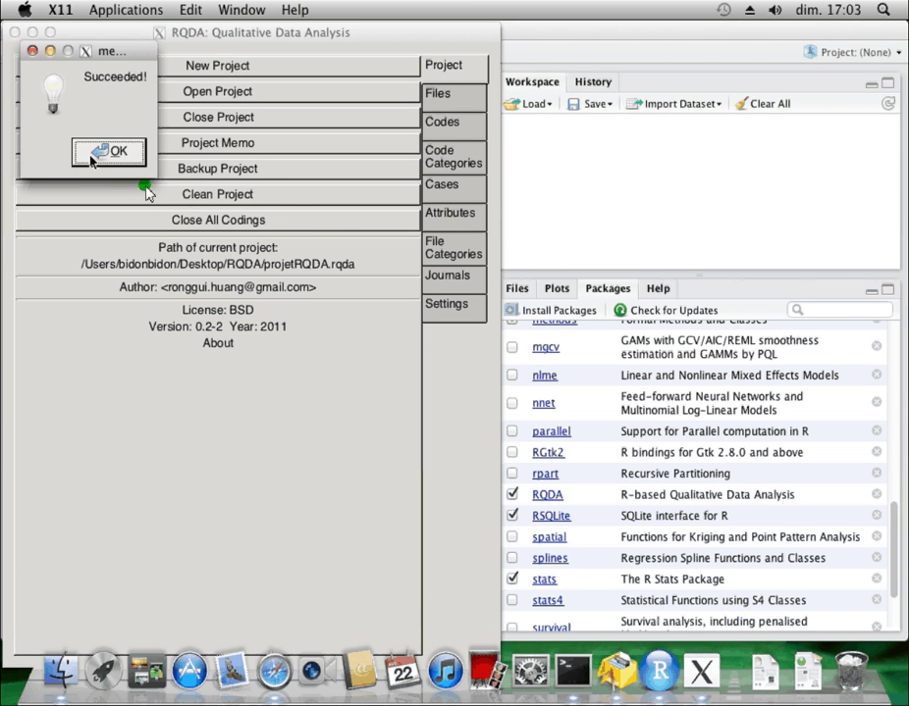
pyautogui.click(93, 153)
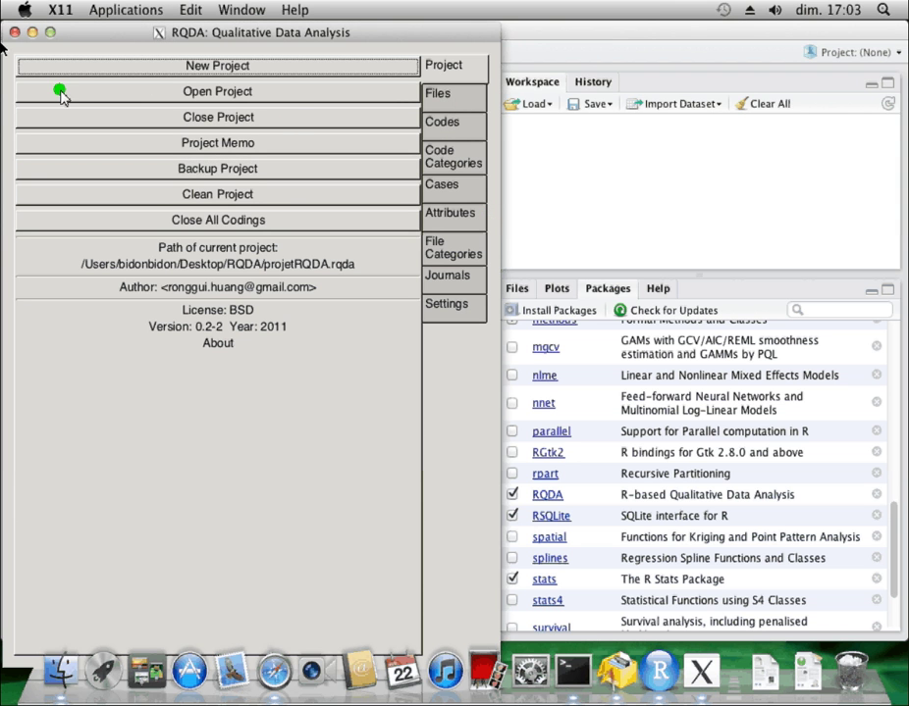
# Exit RQDA, confirming Really EXIT, and close the RStudio window
pyautogui.click(14, 33)
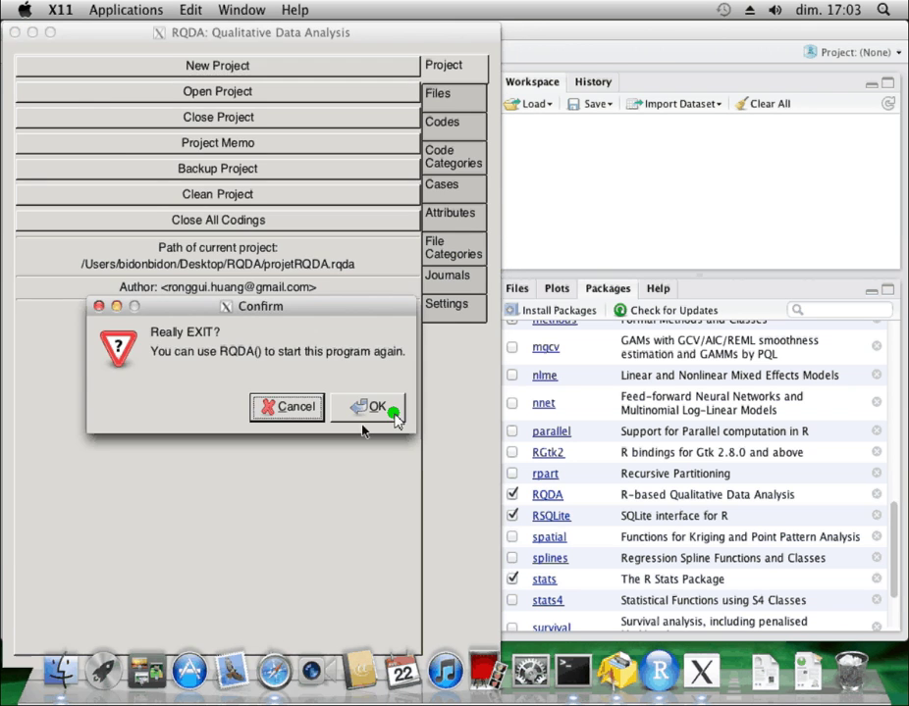
pyautogui.click(377, 408)
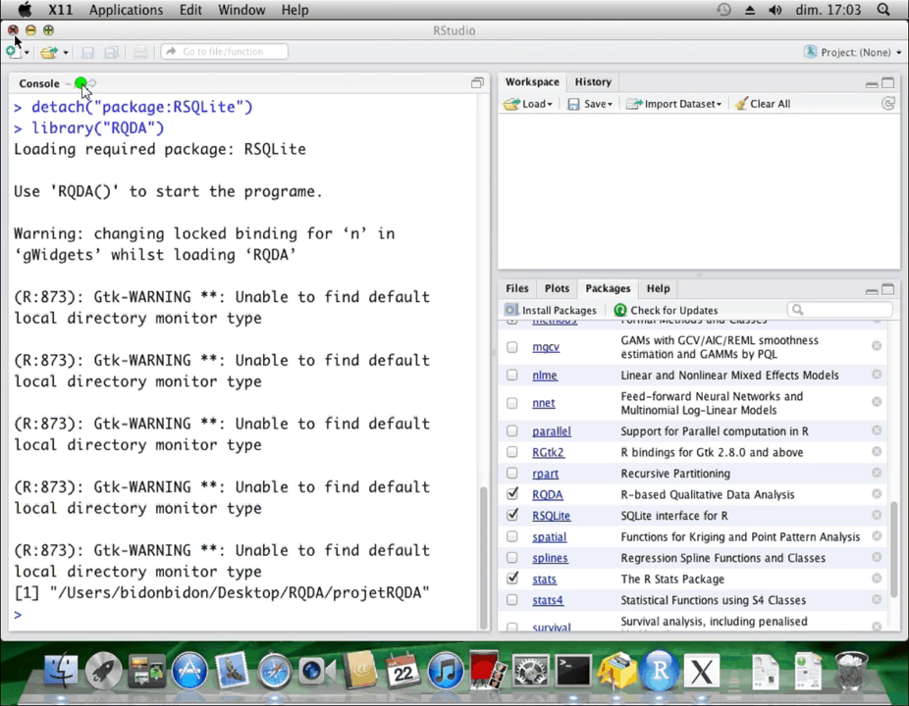
pyautogui.click(12, 30)
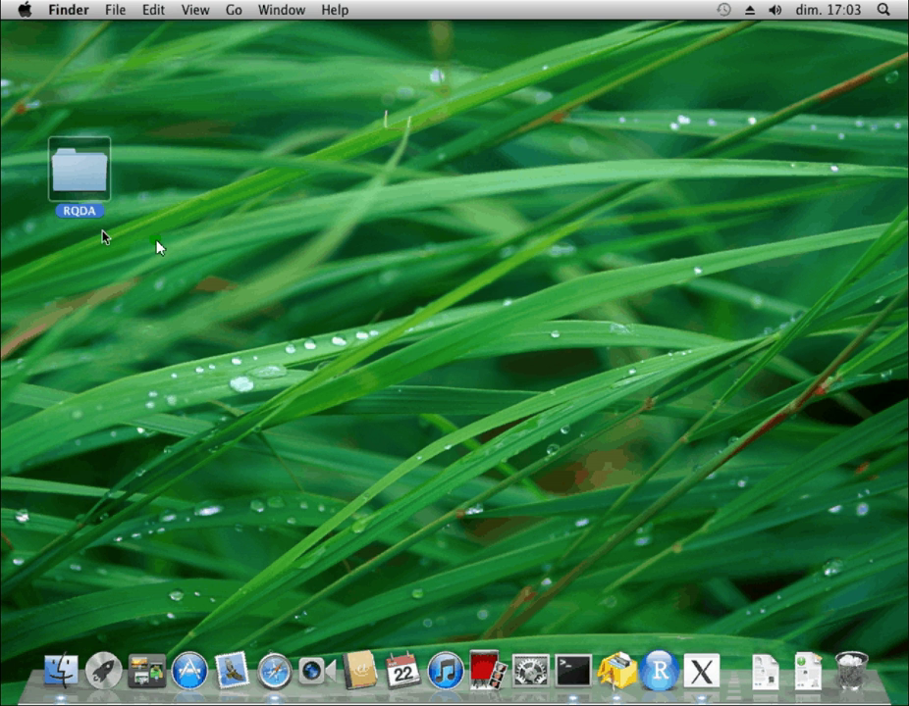
pyautogui.doubleClick(80, 172)
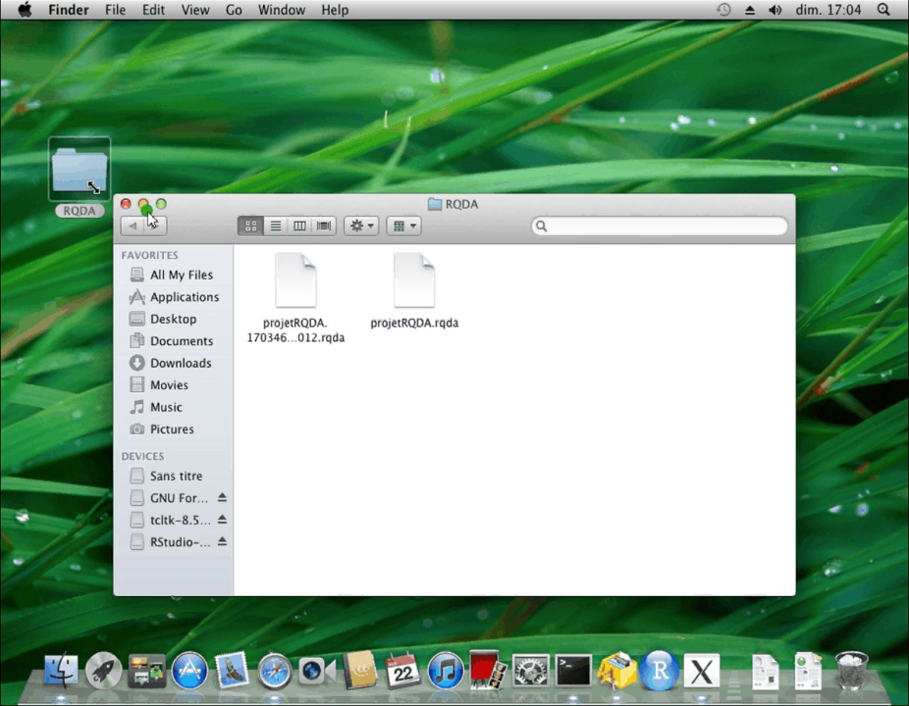
pyautogui.click(378, 322)
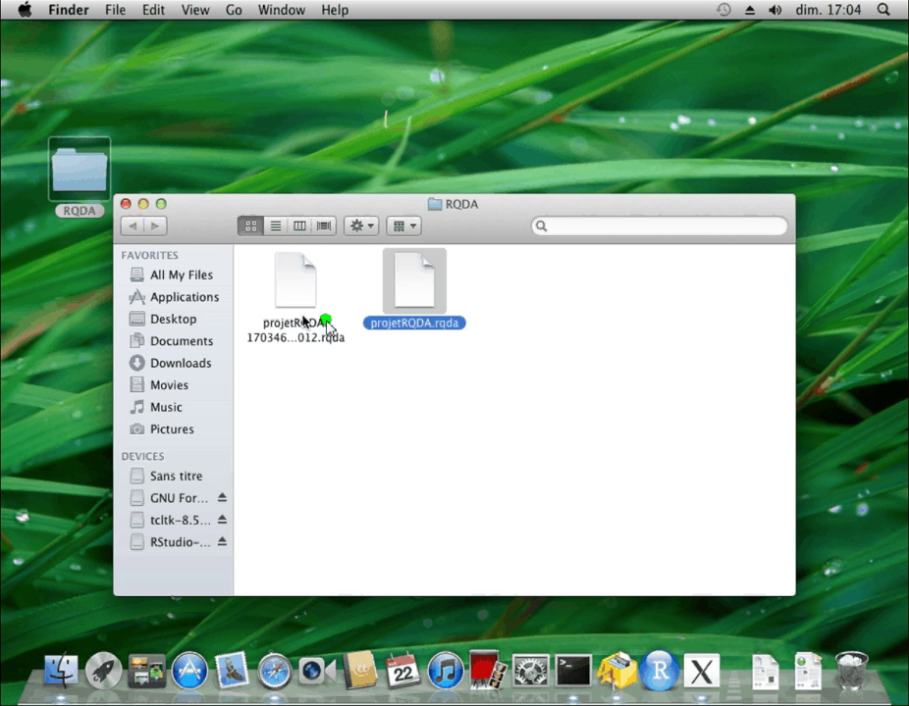
pyautogui.click(304, 322)
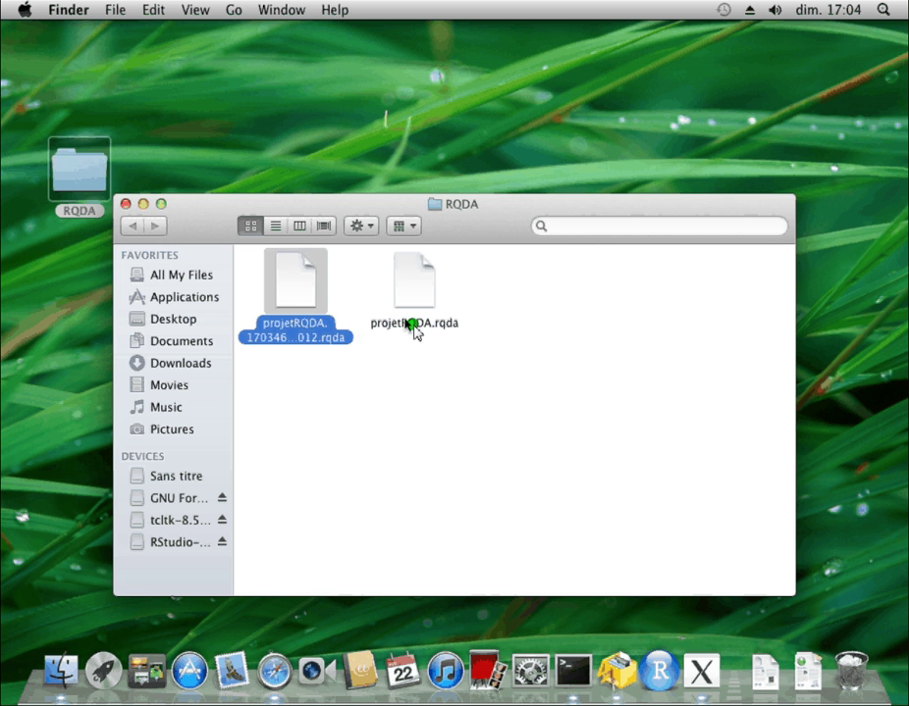
pyautogui.click(414, 329)
pyautogui.press('Left')
pyautogui.click(422, 332)
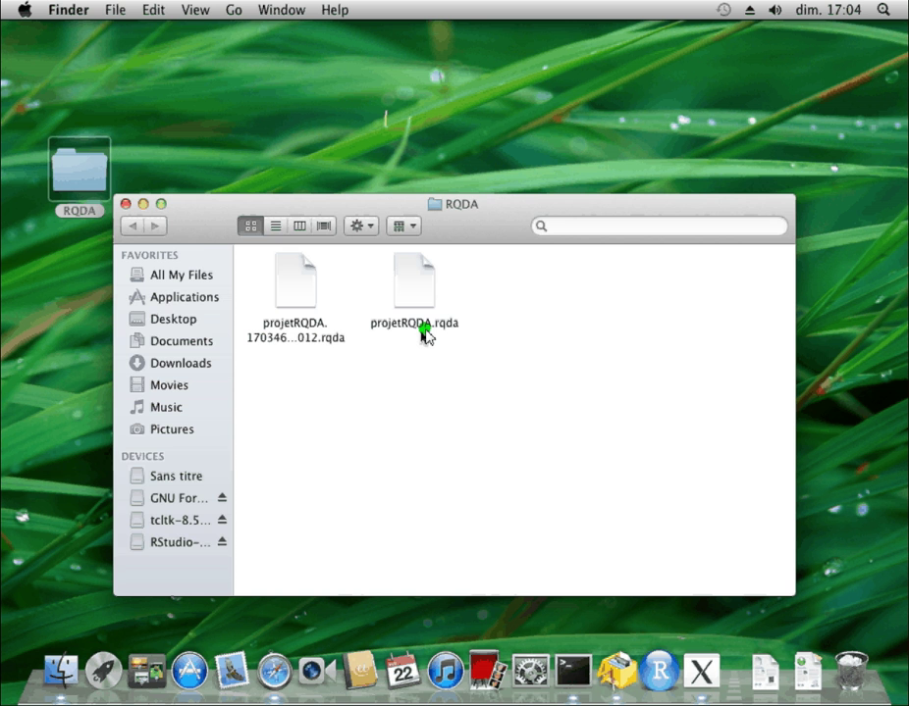
pyautogui.click(424, 331)
pyautogui.press('super+w')
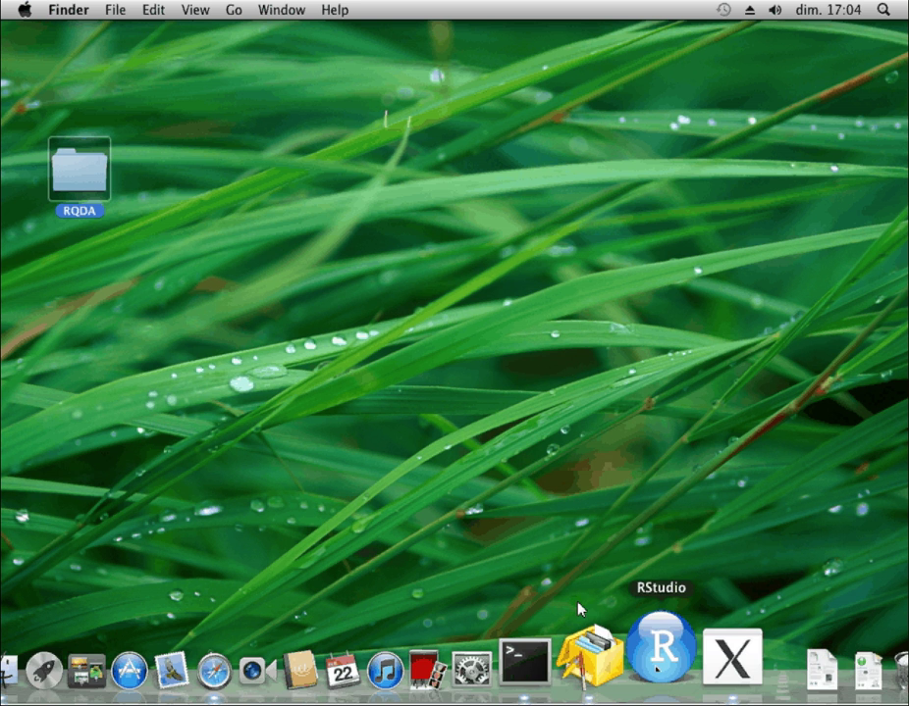
pyautogui.click(658, 656)
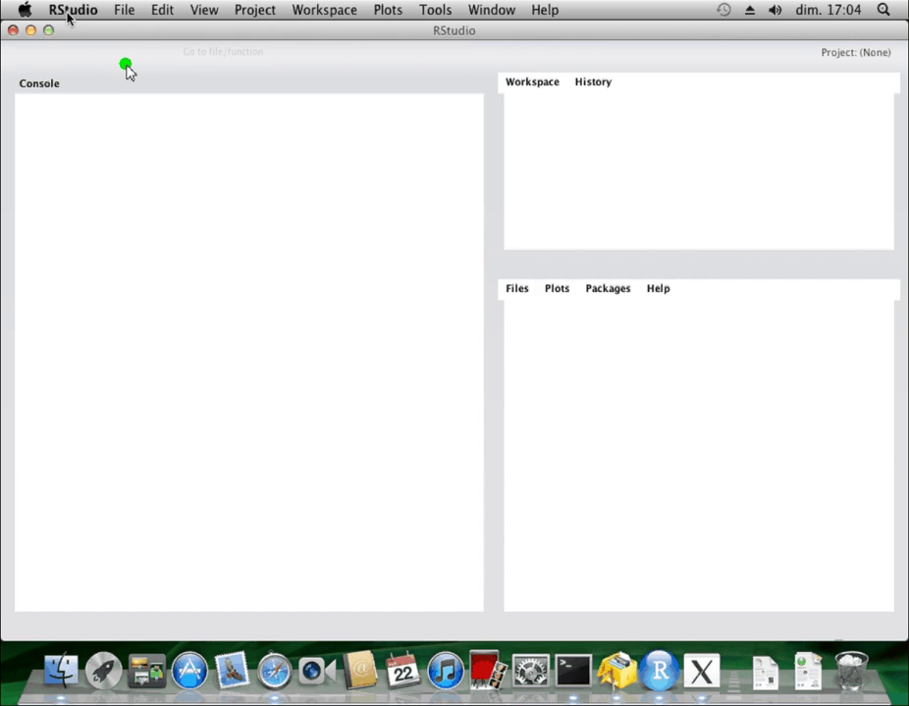
pyautogui.click(69, 12)
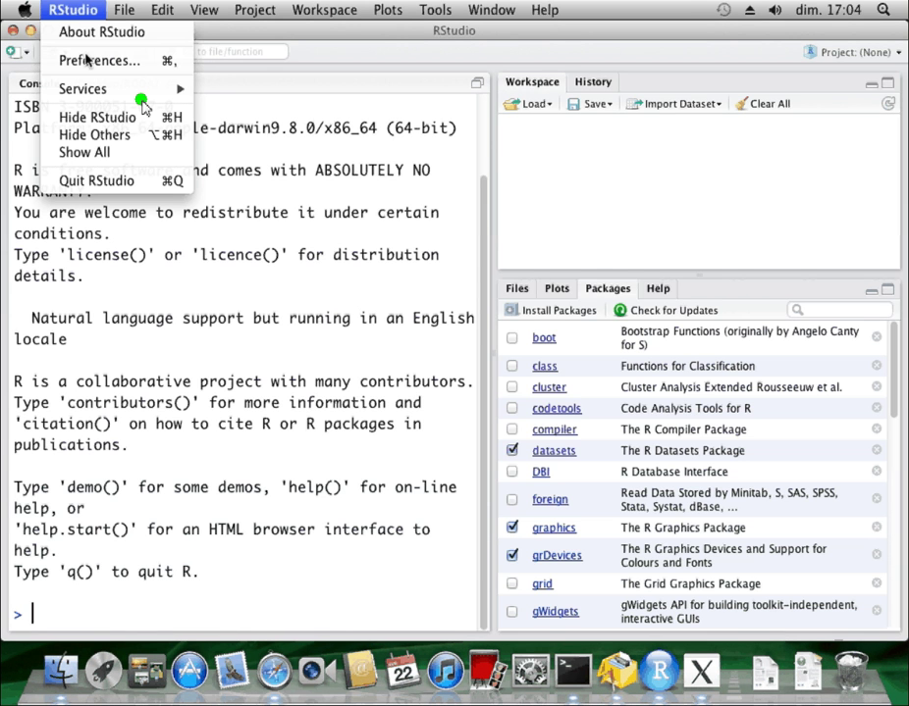
pyautogui.click(85, 61)
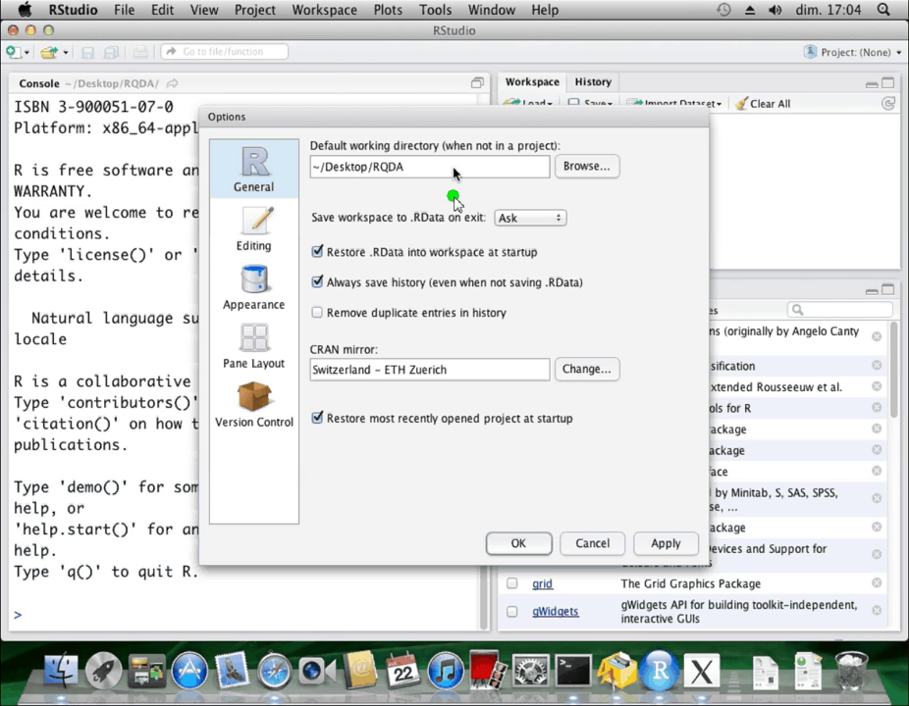
pyautogui.click(585, 166)
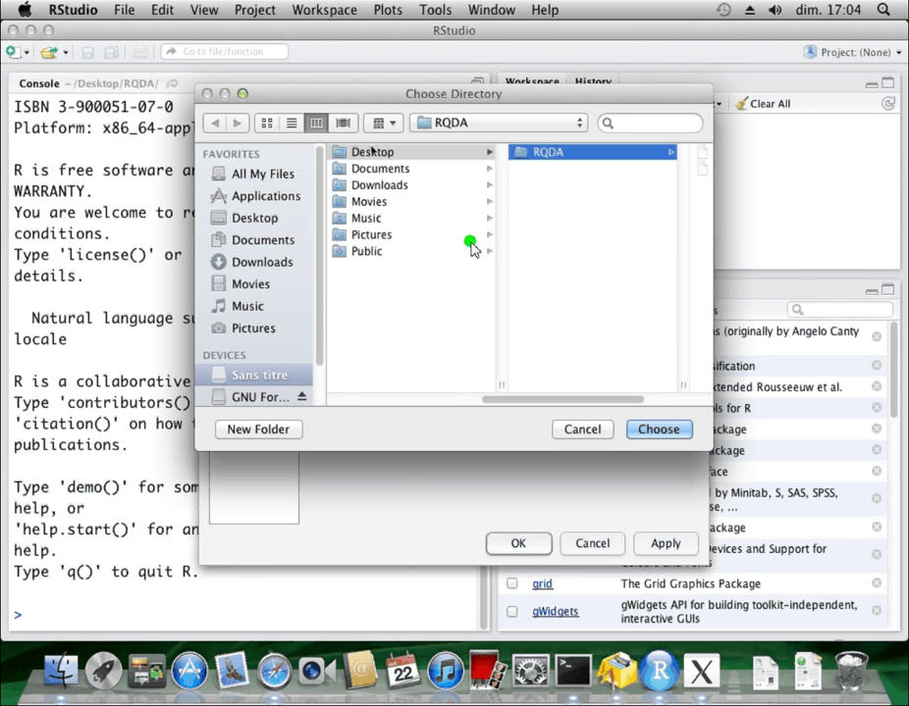
pyautogui.click(569, 426)
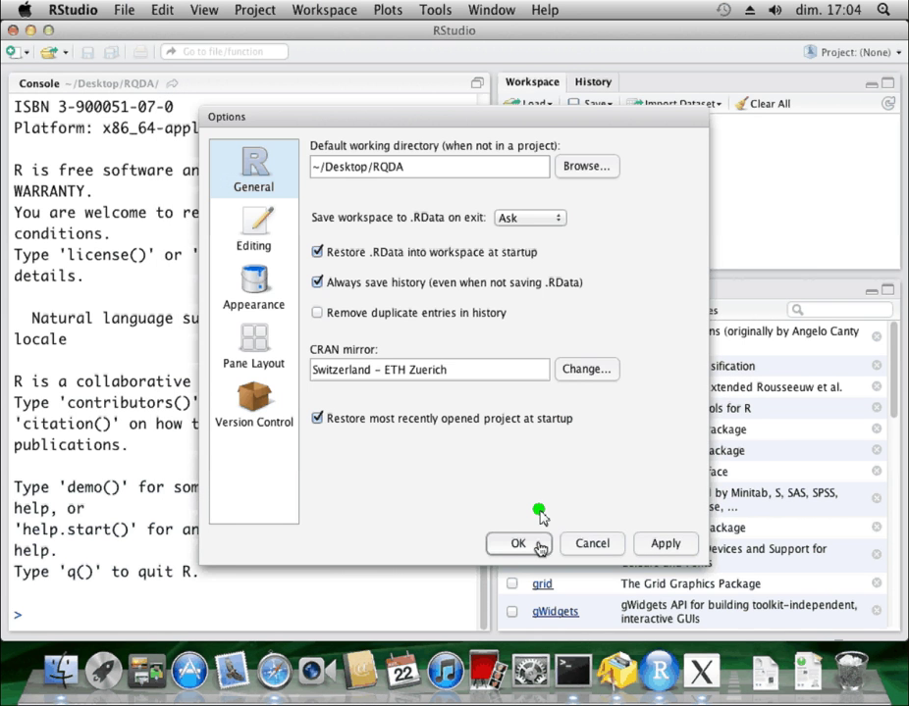
pyautogui.click(539, 547)
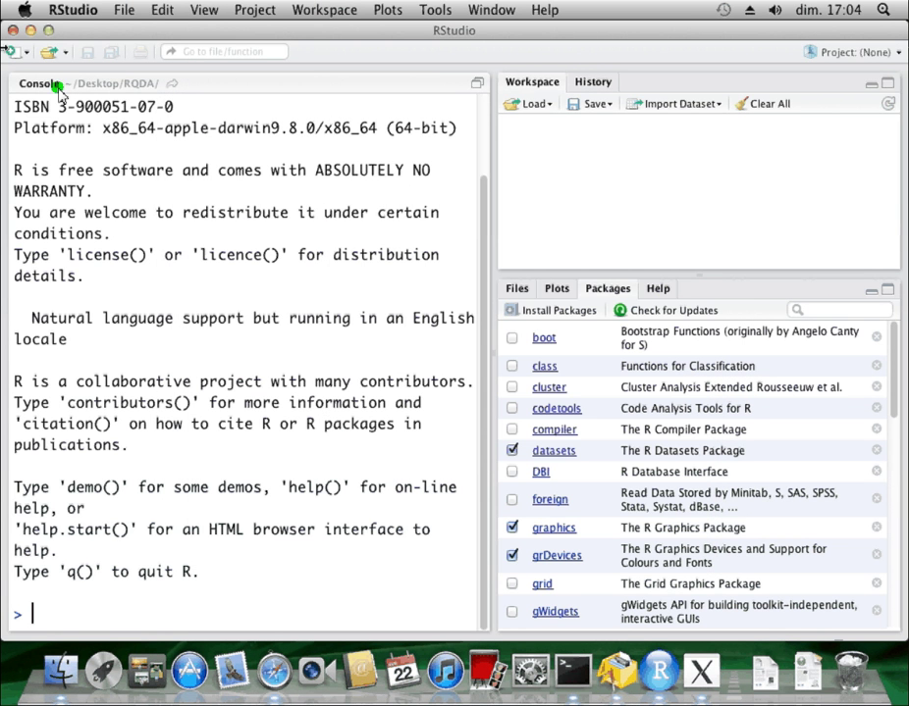
pyautogui.click(13, 30)
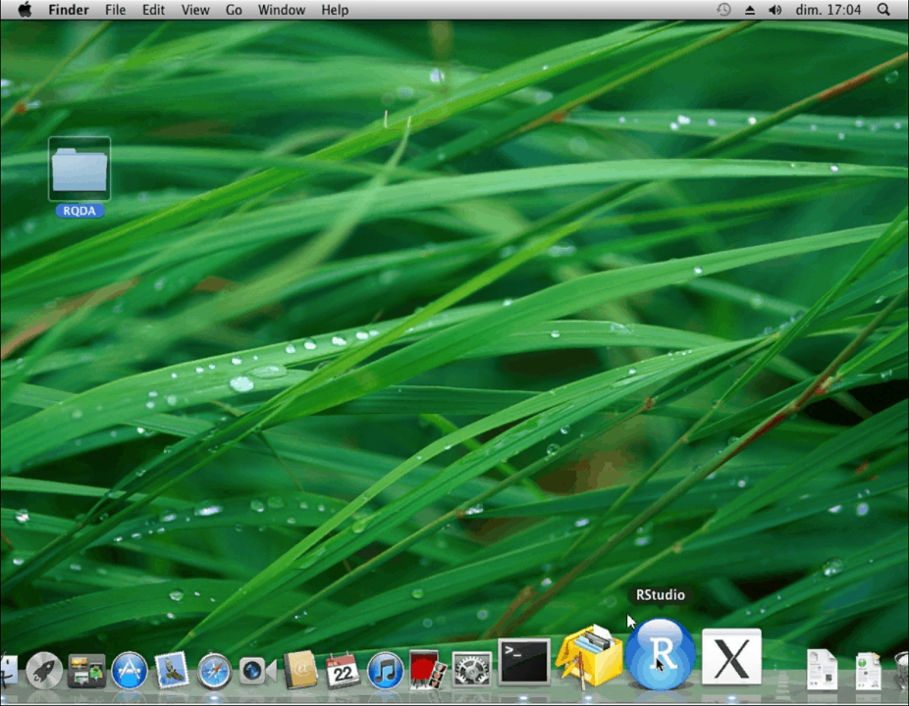
pyautogui.click(657, 663)
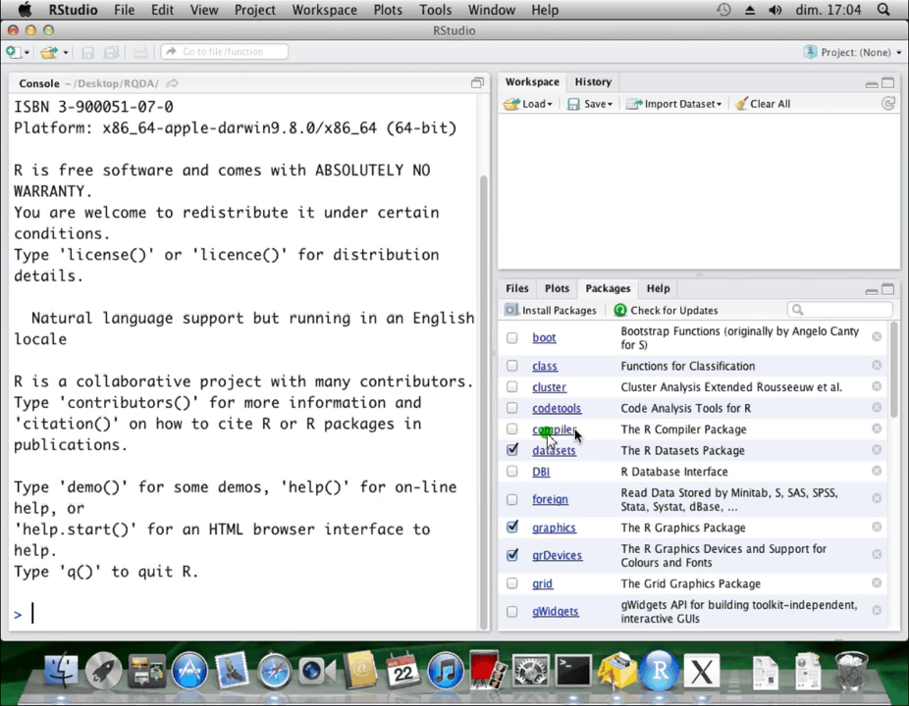
pyautogui.scroll(-5, 558, 474)
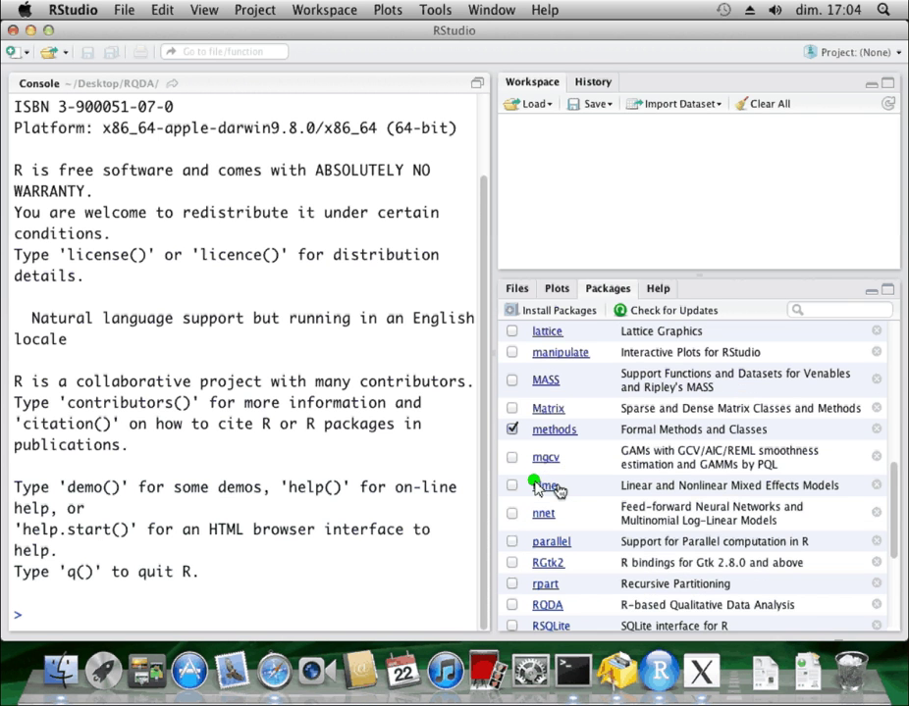
pyautogui.scroll(-2, 556, 490)
pyautogui.click(511, 550)
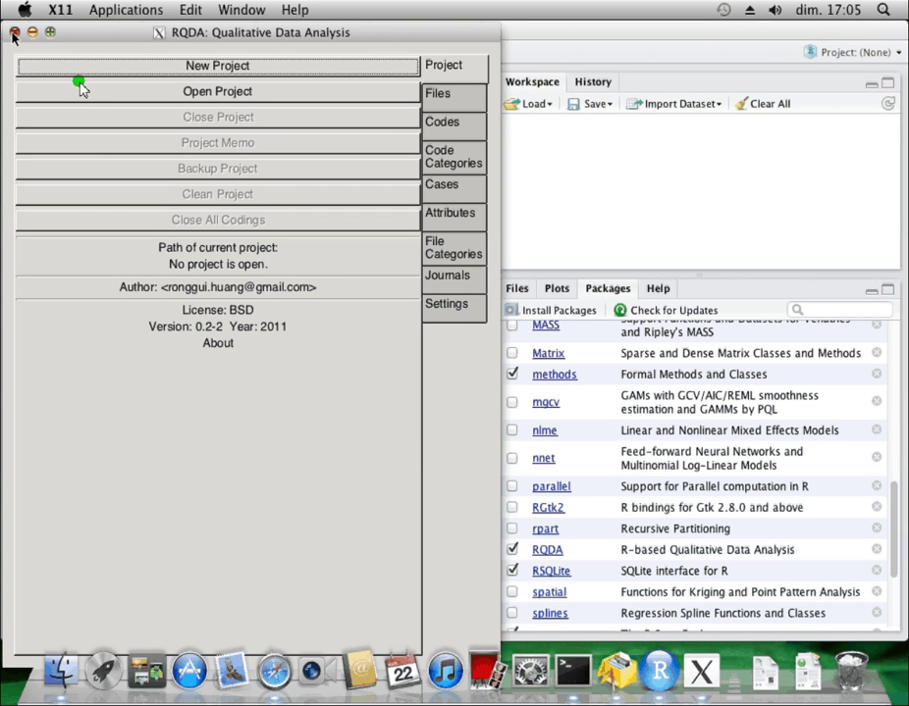
pyautogui.click(14, 33)
pyautogui.click(373, 405)
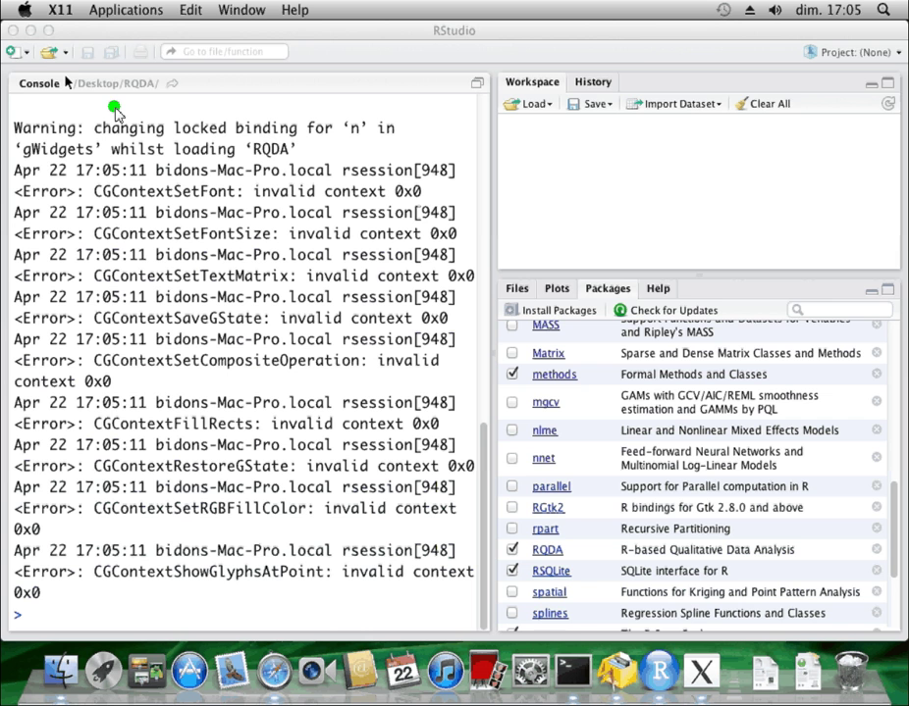
pyautogui.click(12, 32)
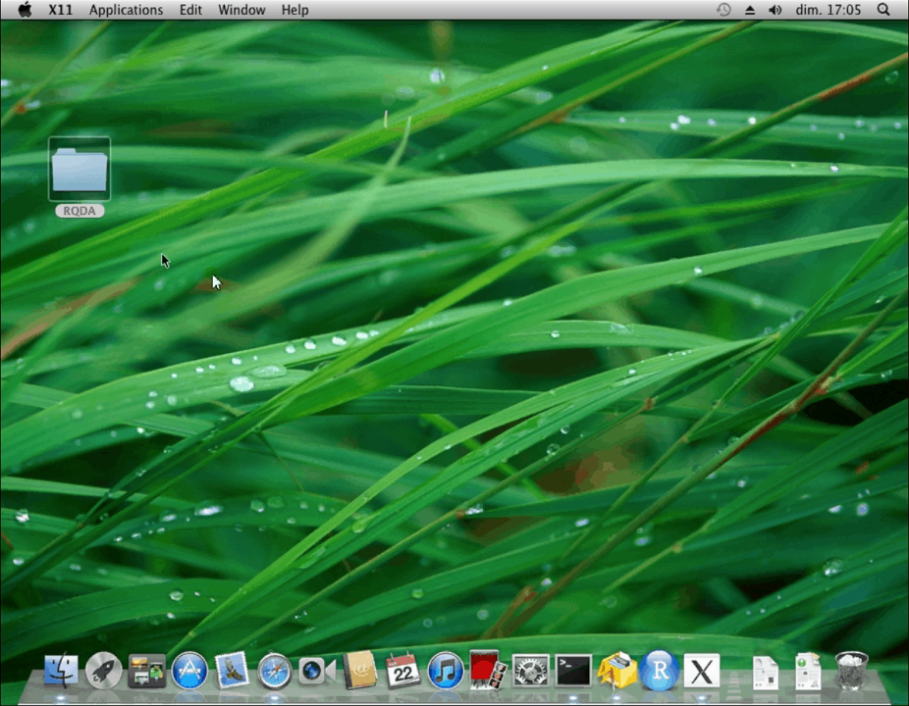
pyautogui.click(413, 398)
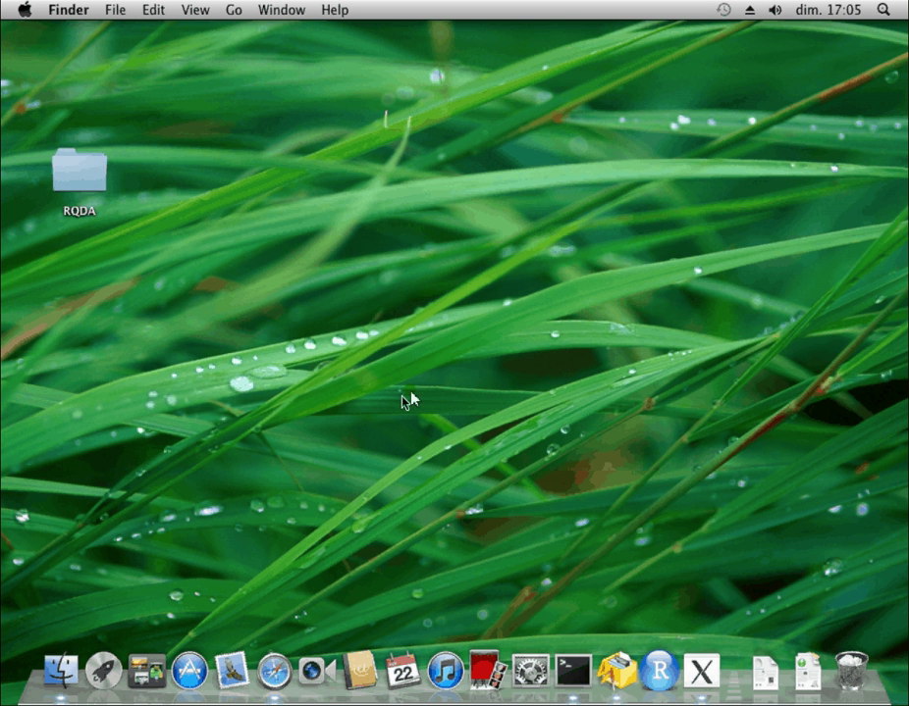